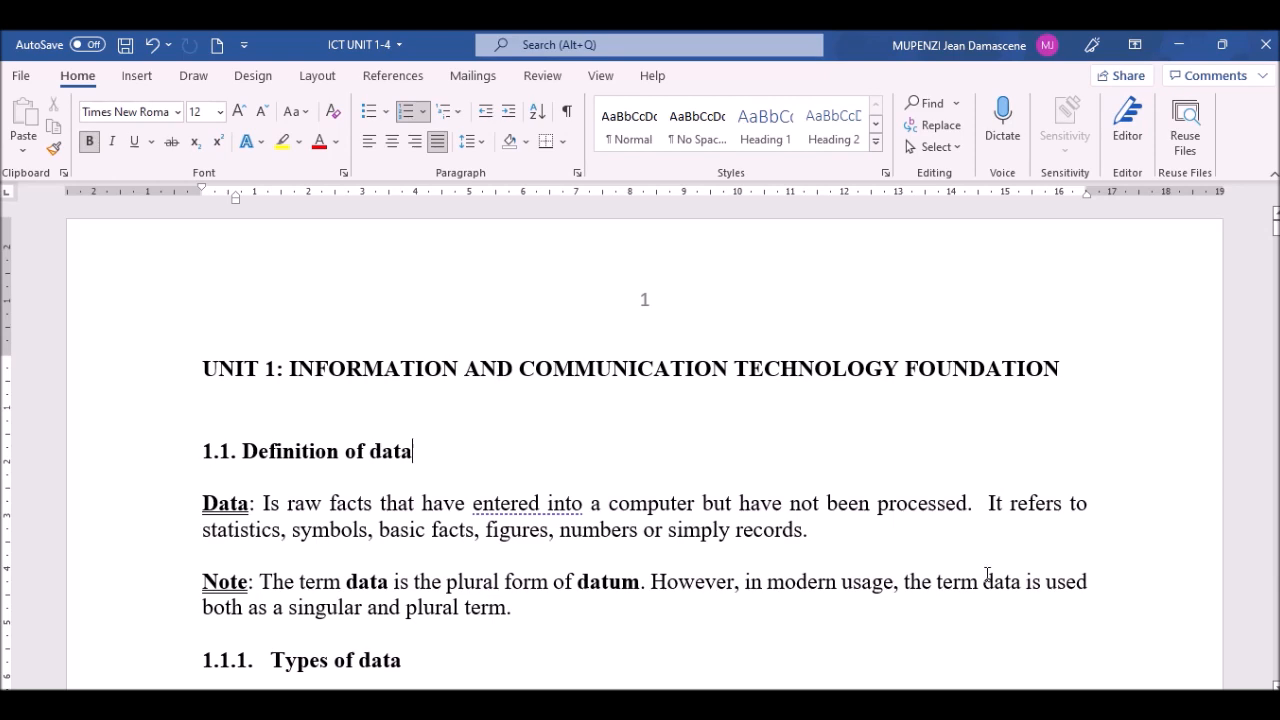
Step: Insert a blank page before the UNIT 1 heading
{"action": "left_click", "coordinate": [290, 369]}
{"action": "key", "text": "Down"}
{"action": "key", "text": "Down"}
{"action": "key", "text": "Down"}
{"action": "key", "text": "Down"}
{"action": "key", "text": "Down"}
{"action": "key", "text": "Down"}
{"action": "key", "text": "Down"}
{"action": "key", "text": "Down"}
{"action": "key", "text": "Down"}
{"action": "key", "text": "Down"}
{"action": "key", "text": "Down"}
{"action": "key", "text": "Down"}
{"action": "key", "text": "Down"}
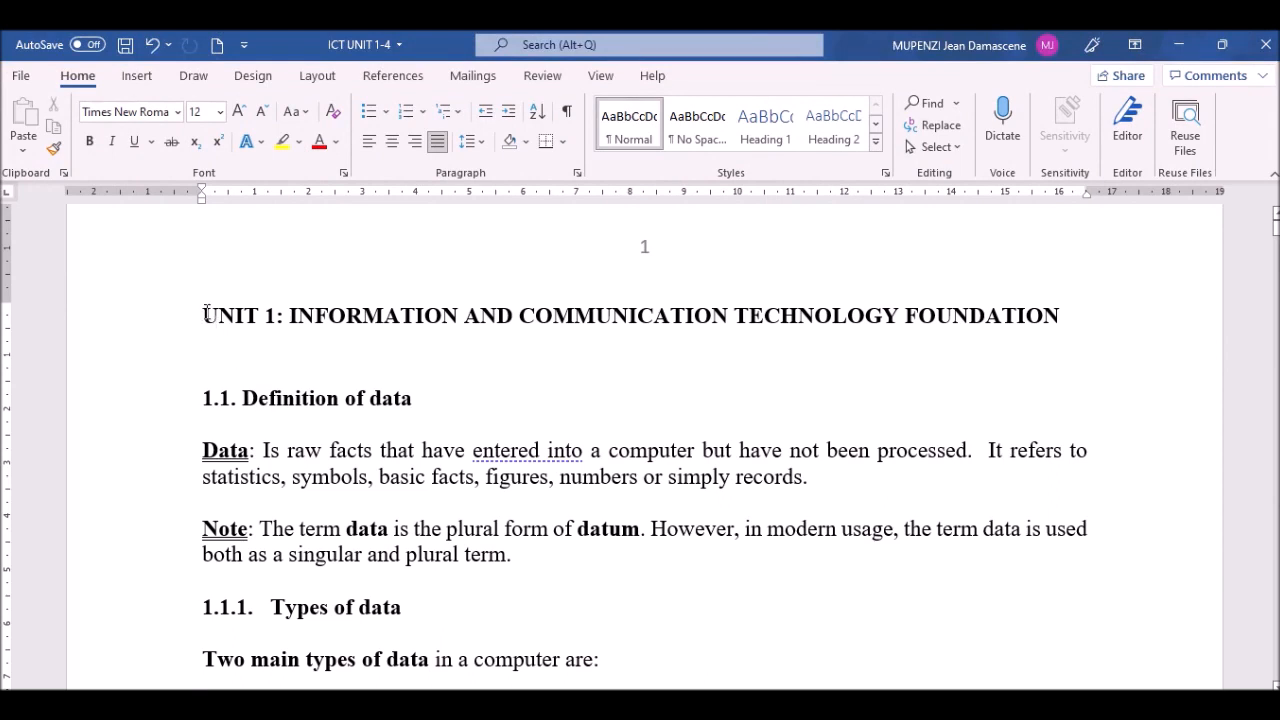
{"action": "left_click", "coordinate": [204, 315]}
{"action": "left_click", "coordinate": [139, 76]}
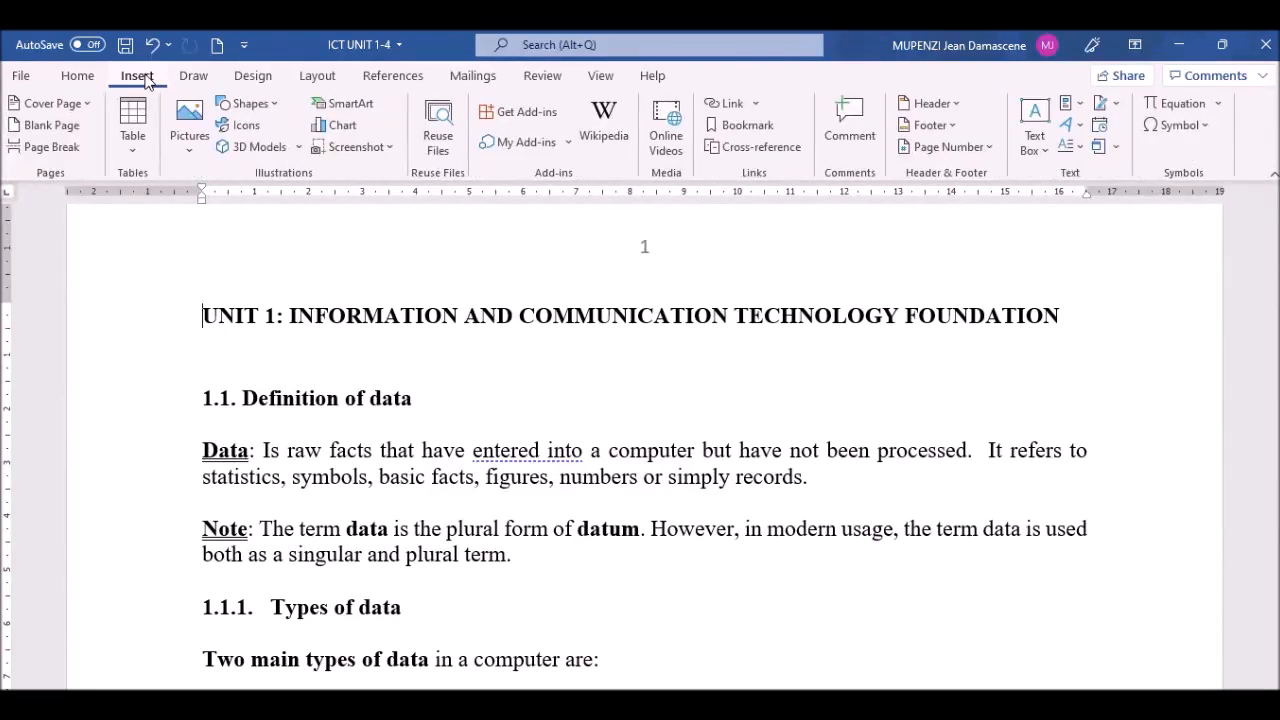
{"action": "left_click", "coordinate": [52, 126]}
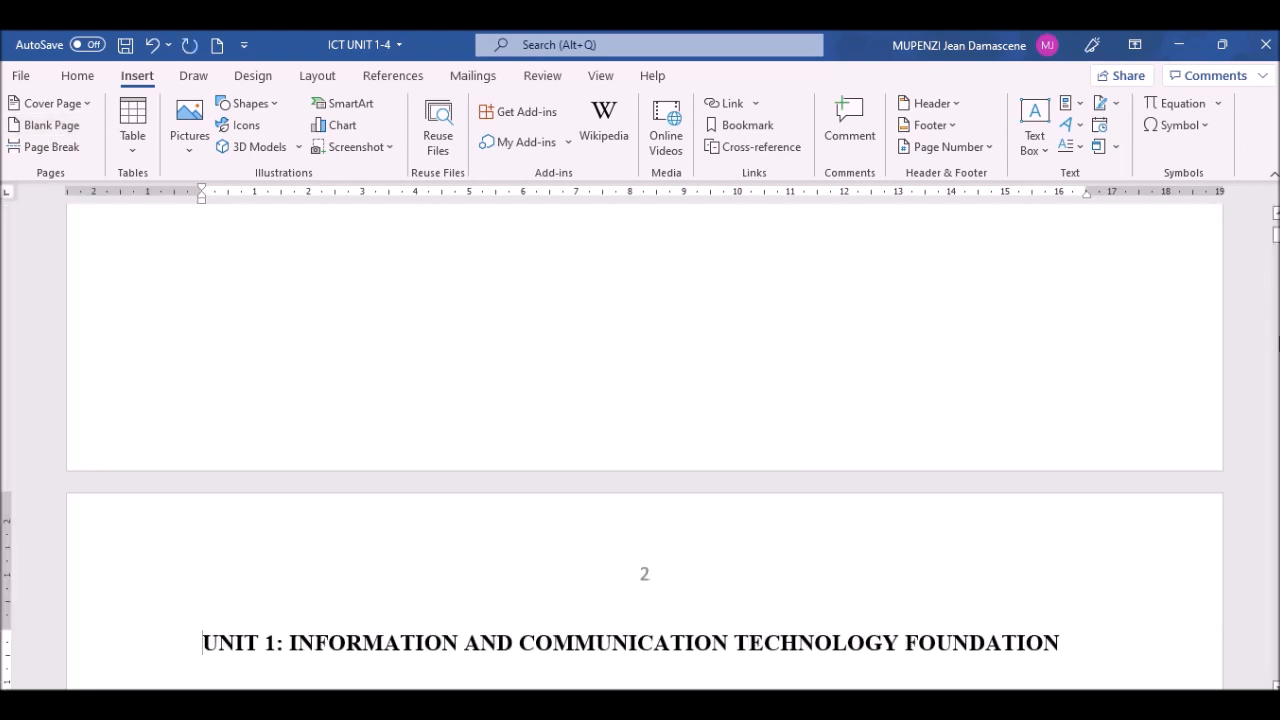
{"action": "left_click_drag", "start_coordinate": [1276, 232], "coordinate": [1276, 220]}
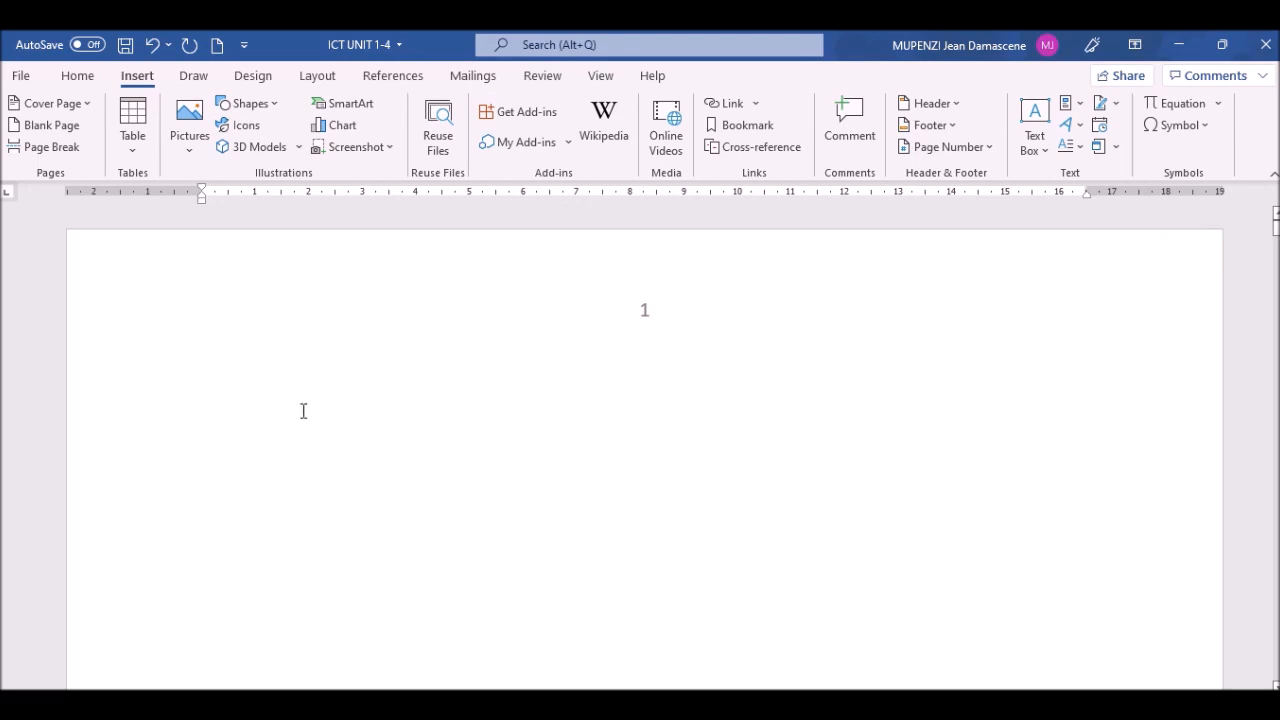
Step: Type the heading 'Table of contents' on the new page, followed by an empty line
{"action": "left_click", "coordinate": [266, 400]}
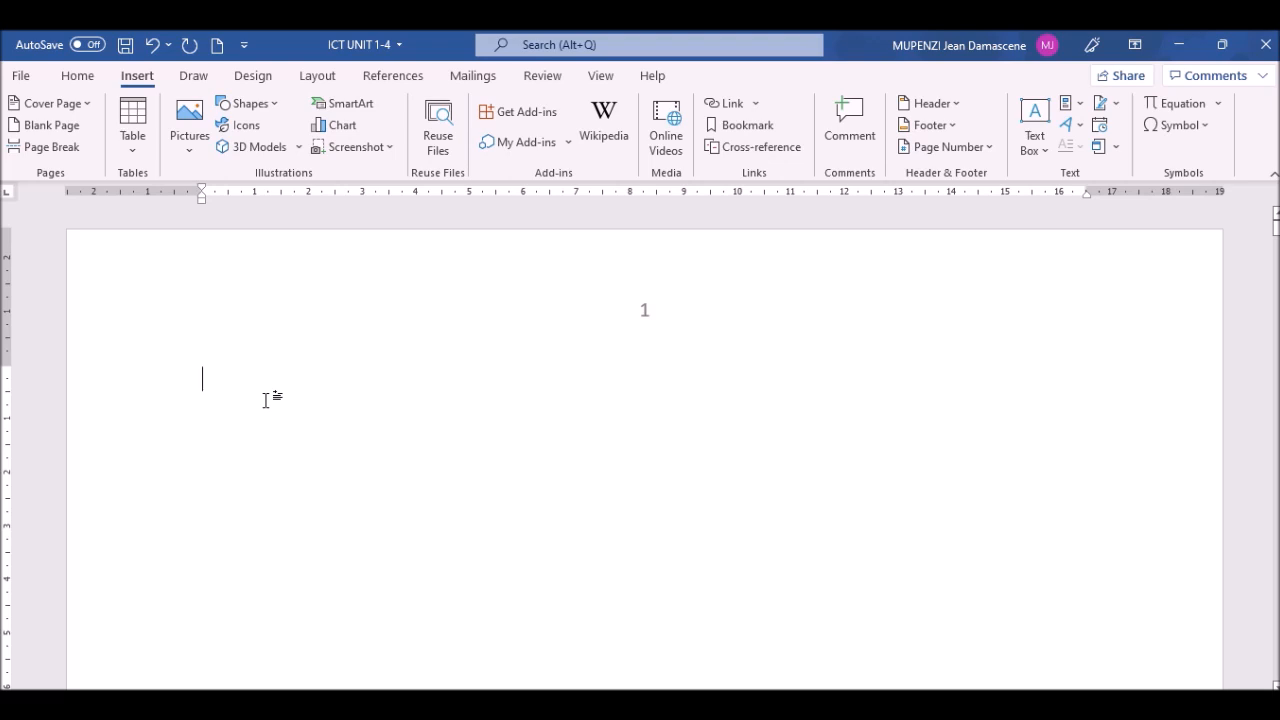
{"action": "type", "text": "T"}
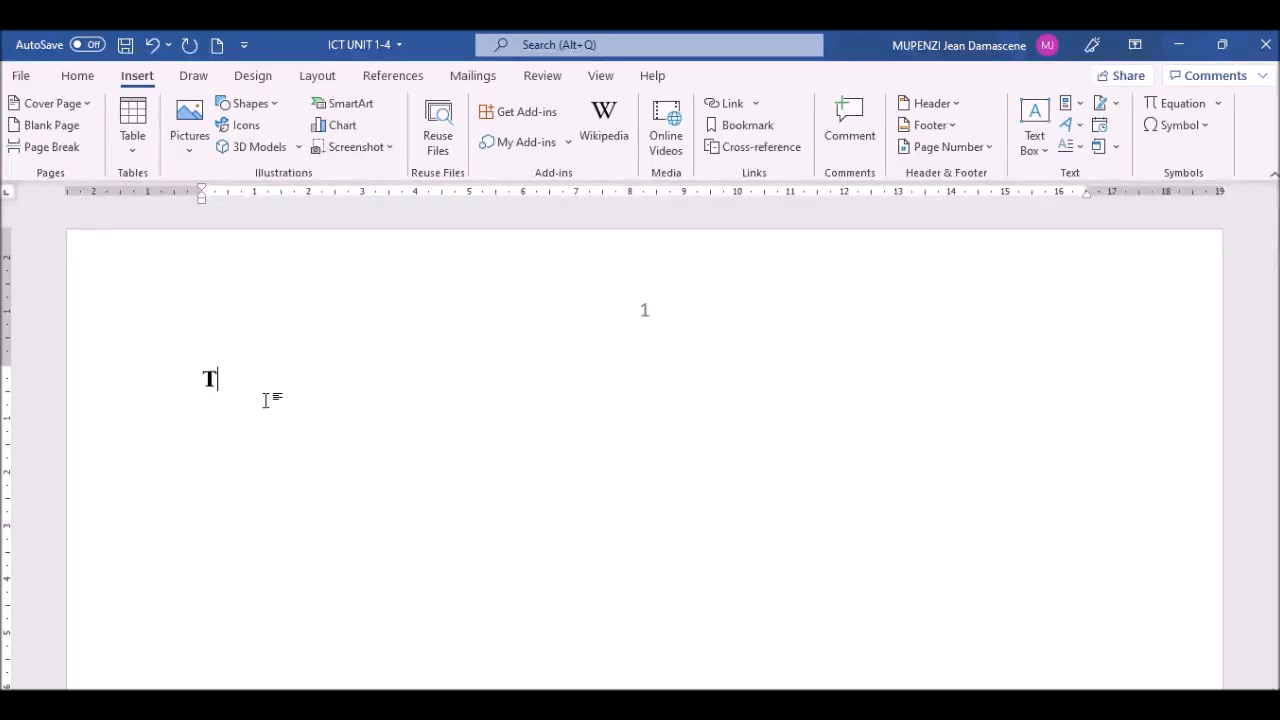
{"action": "type", "text": "ables"}
{"action": "key", "text": "BackSpace"}
{"action": "type", "text": "of c"}
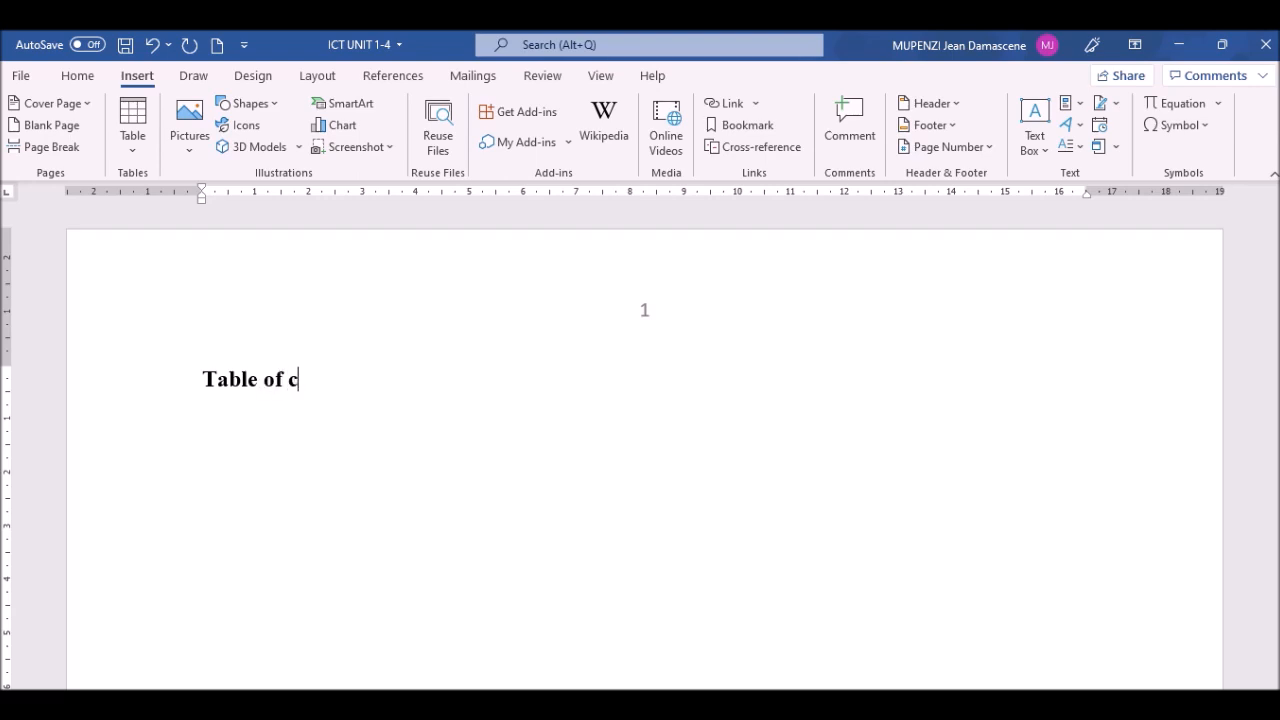
{"action": "type", "text": "ontents"}
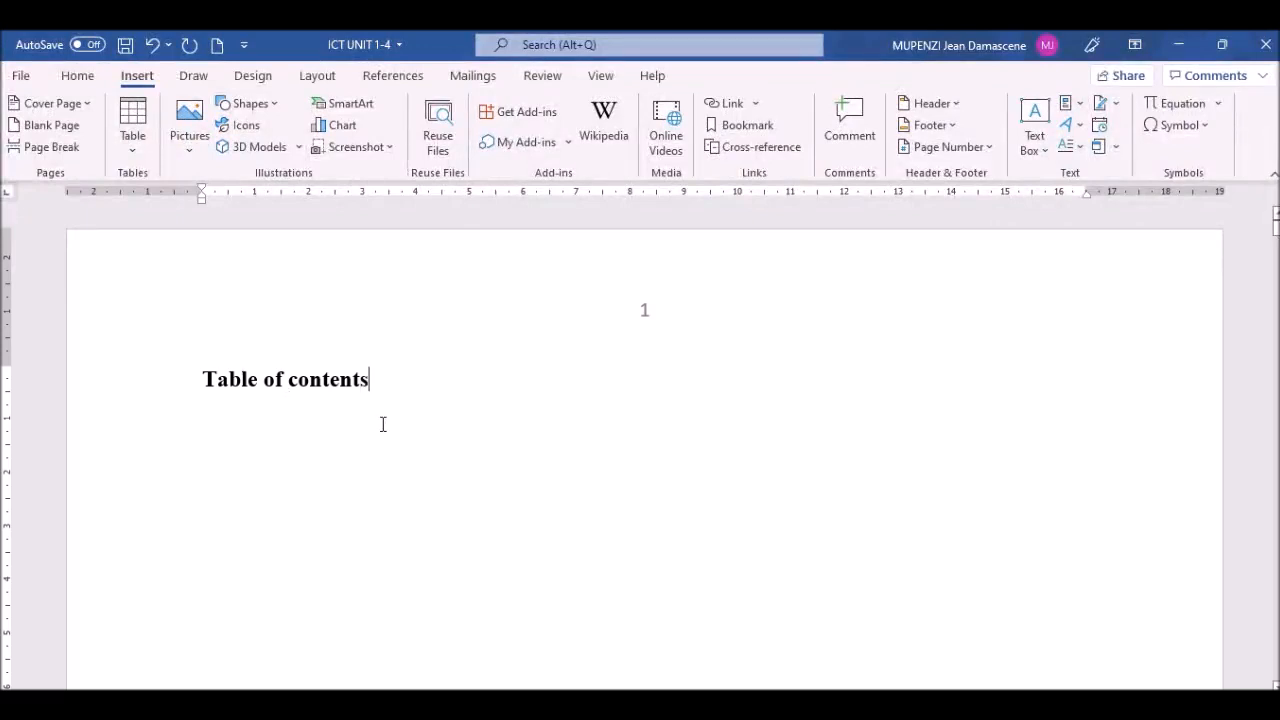
{"action": "key", "text": "Return"}
{"action": "key", "text": "Return"}
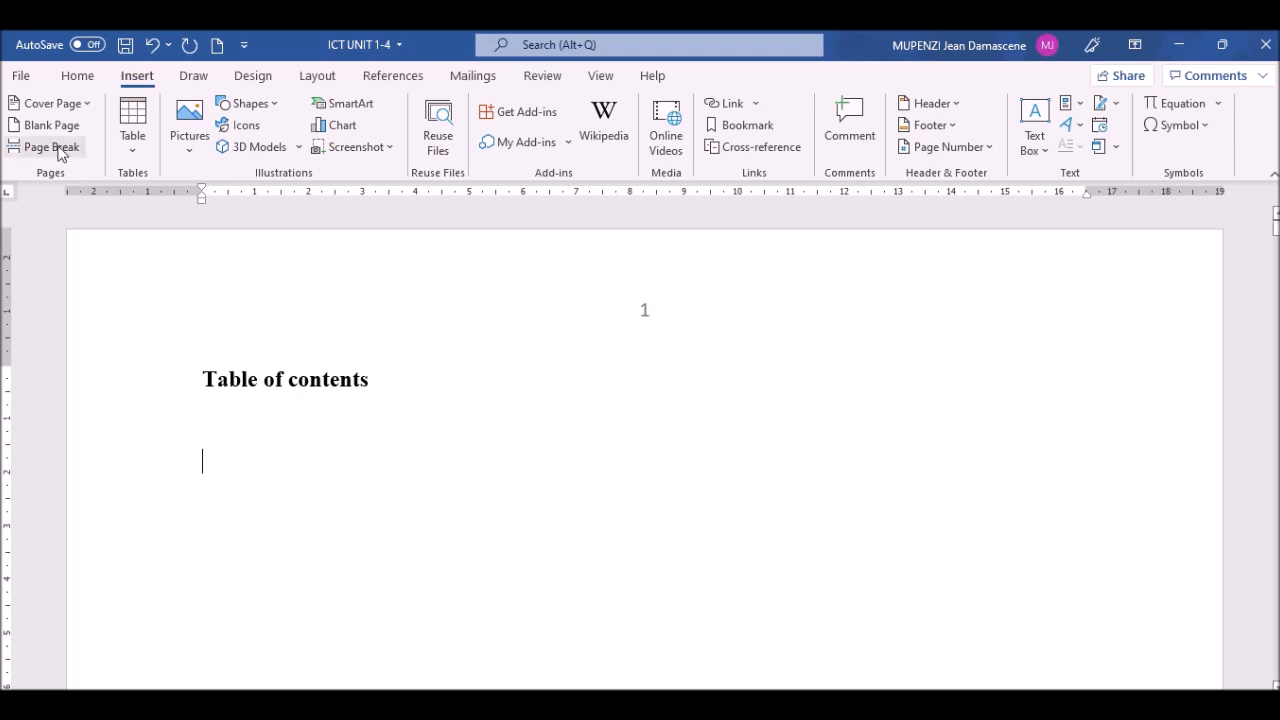
Step: Open the Styles pane from the Home tab's Styles group launcher
{"action": "left_click", "coordinate": [78, 76]}
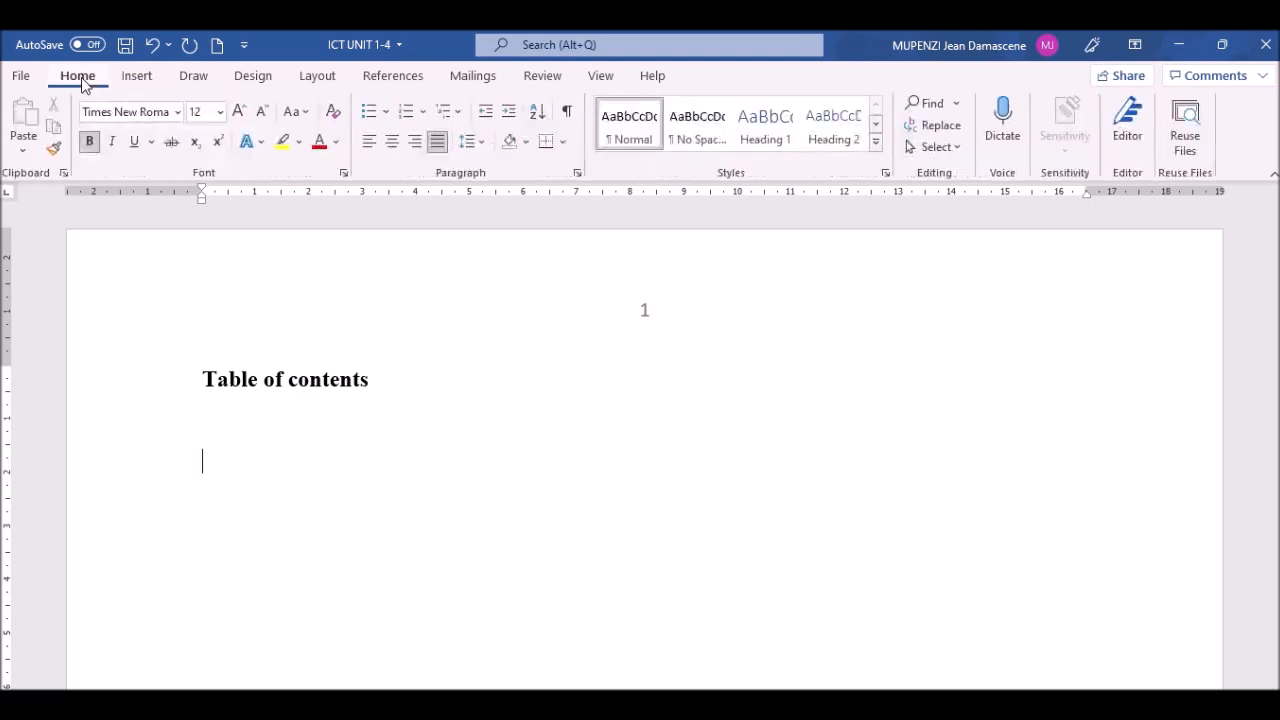
{"action": "left_click", "coordinate": [886, 174]}
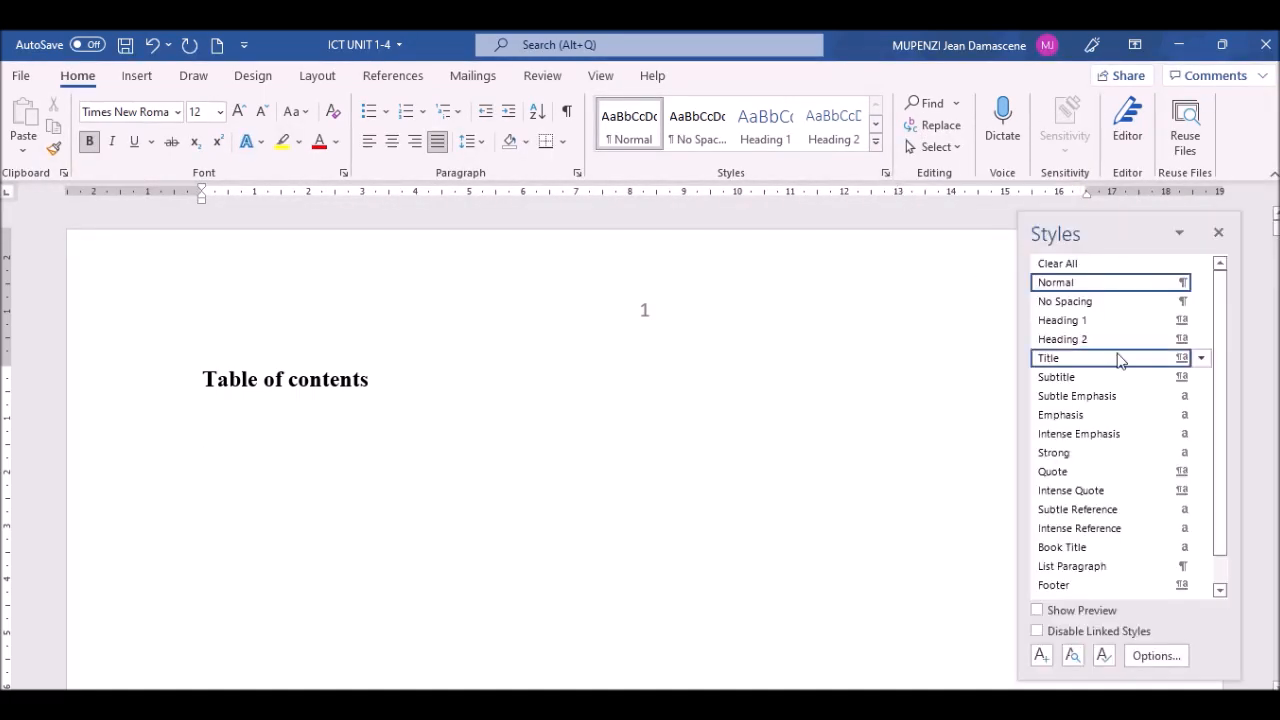
{"action": "mouse_move", "coordinate": [1120, 360]}
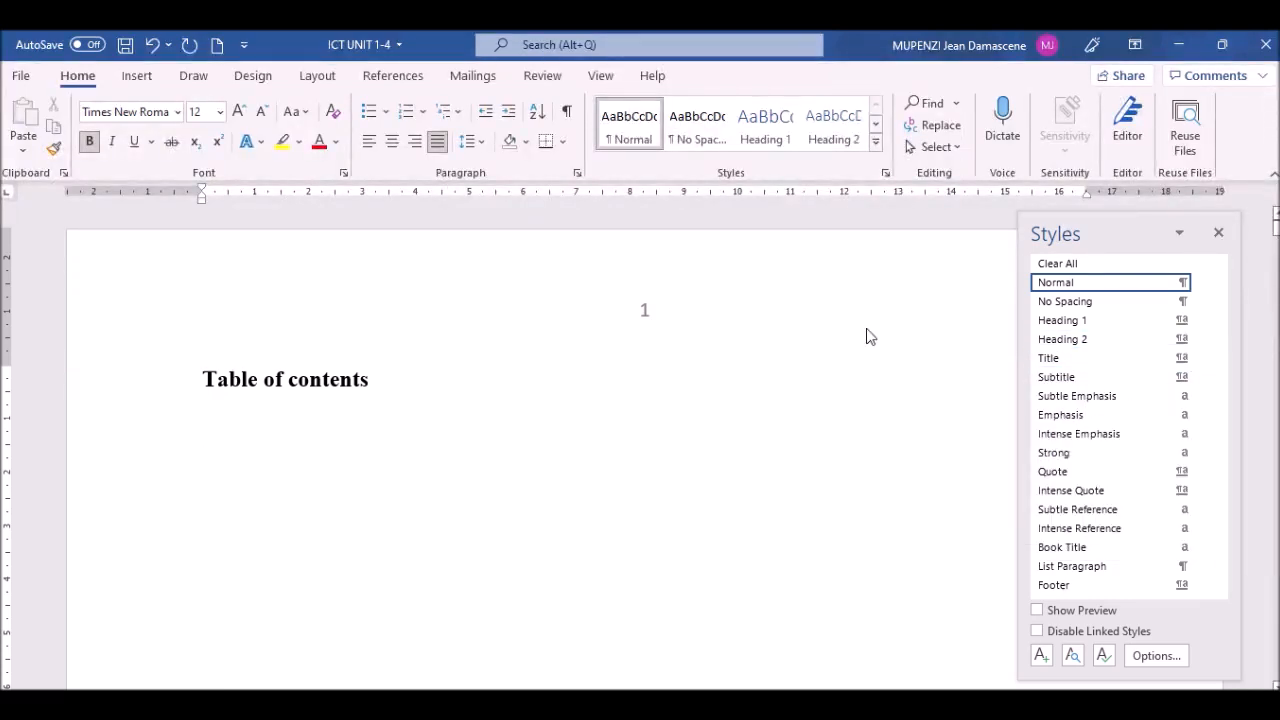
Step: Update Heading 2 and Heading 3 to match the empty line under Table of contents
{"action": "left_click", "coordinate": [1203, 341]}
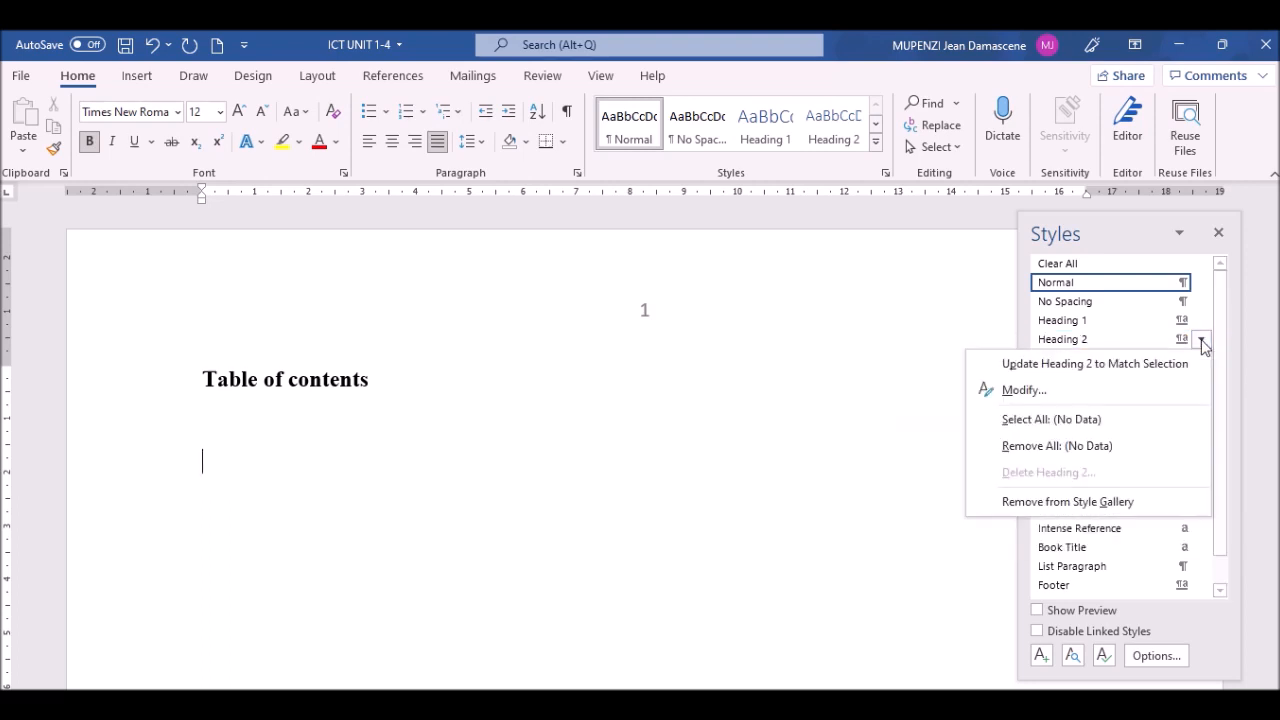
{"action": "left_click", "coordinate": [1122, 364]}
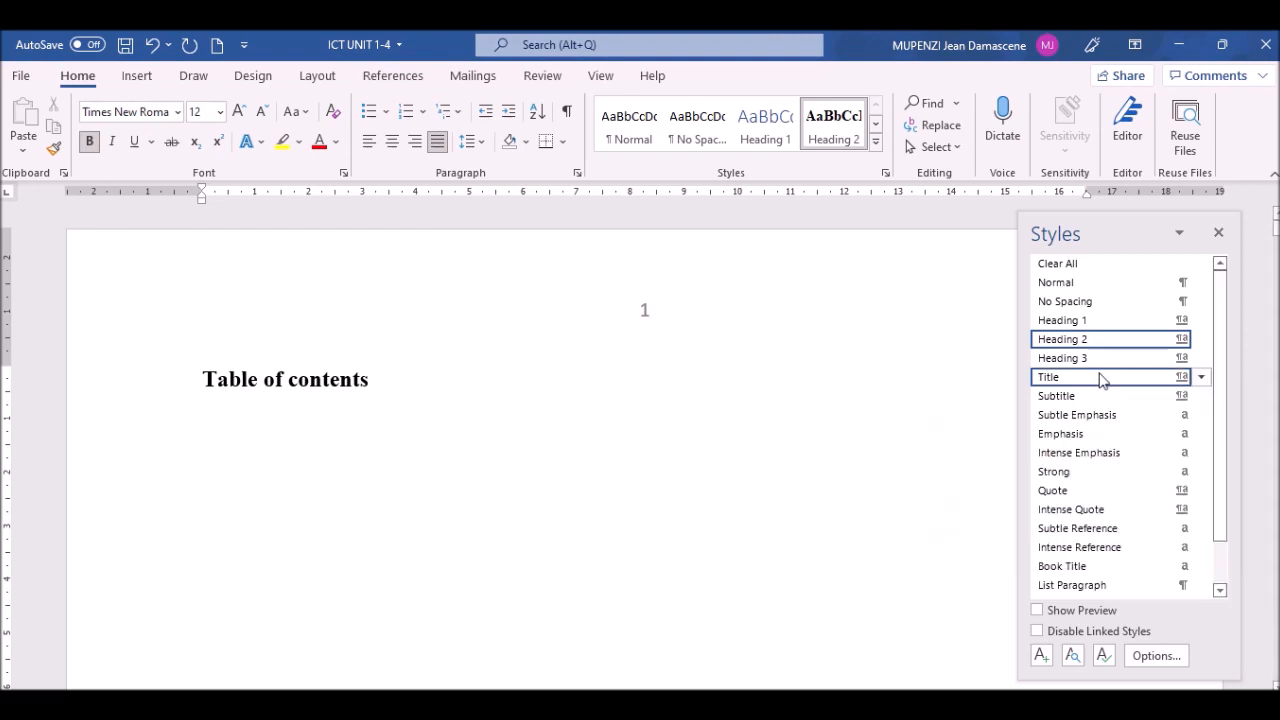
{"action": "left_click", "coordinate": [1203, 360]}
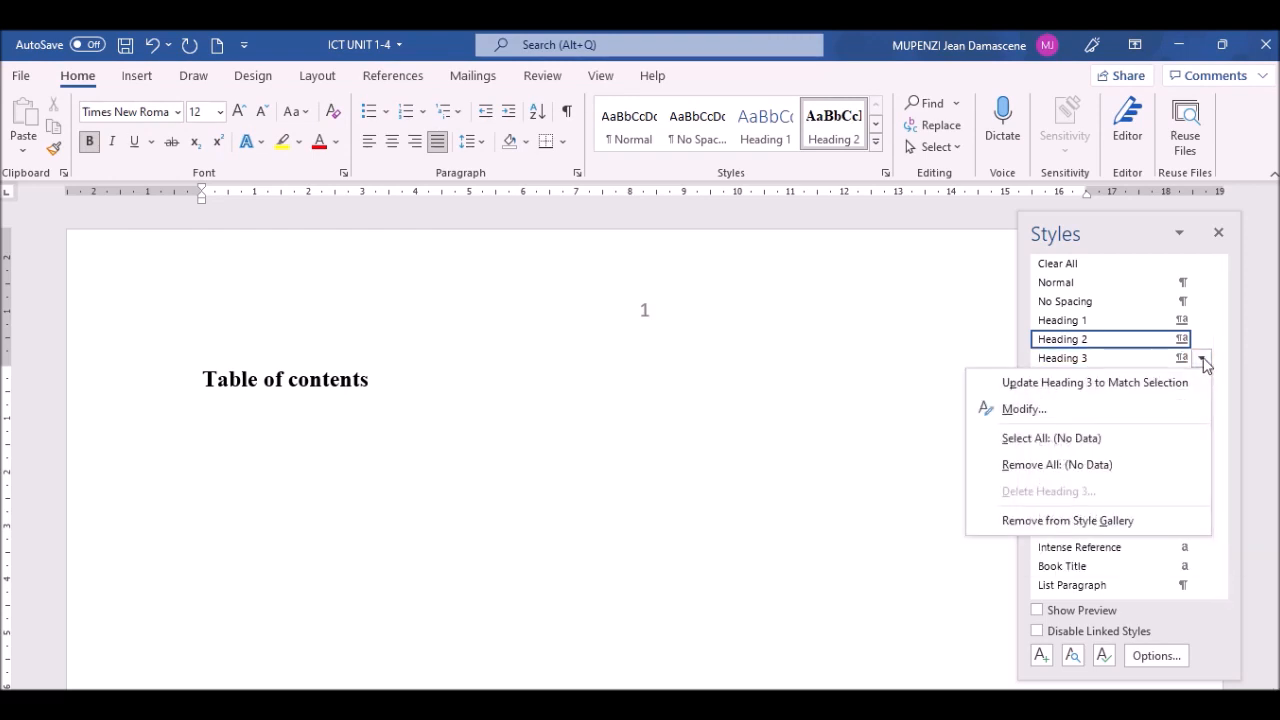
{"action": "left_click", "coordinate": [1060, 382]}
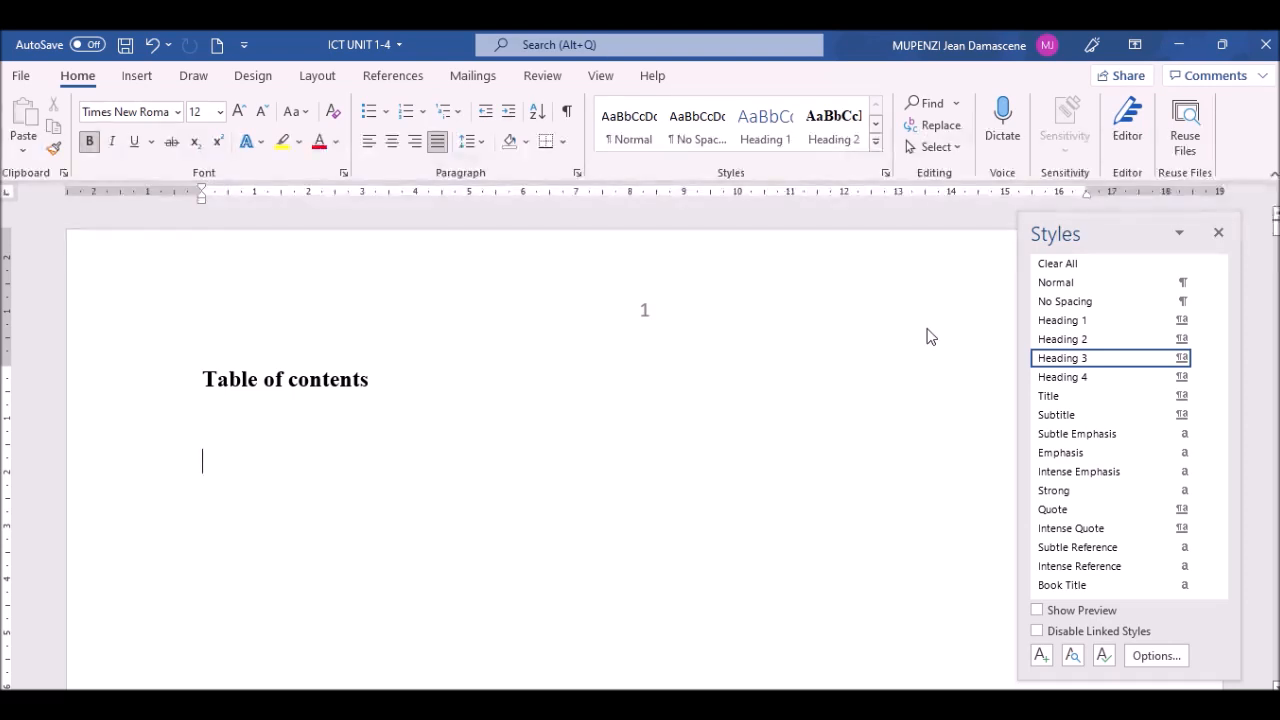
{"action": "mouse_move", "coordinate": [1168, 328]}
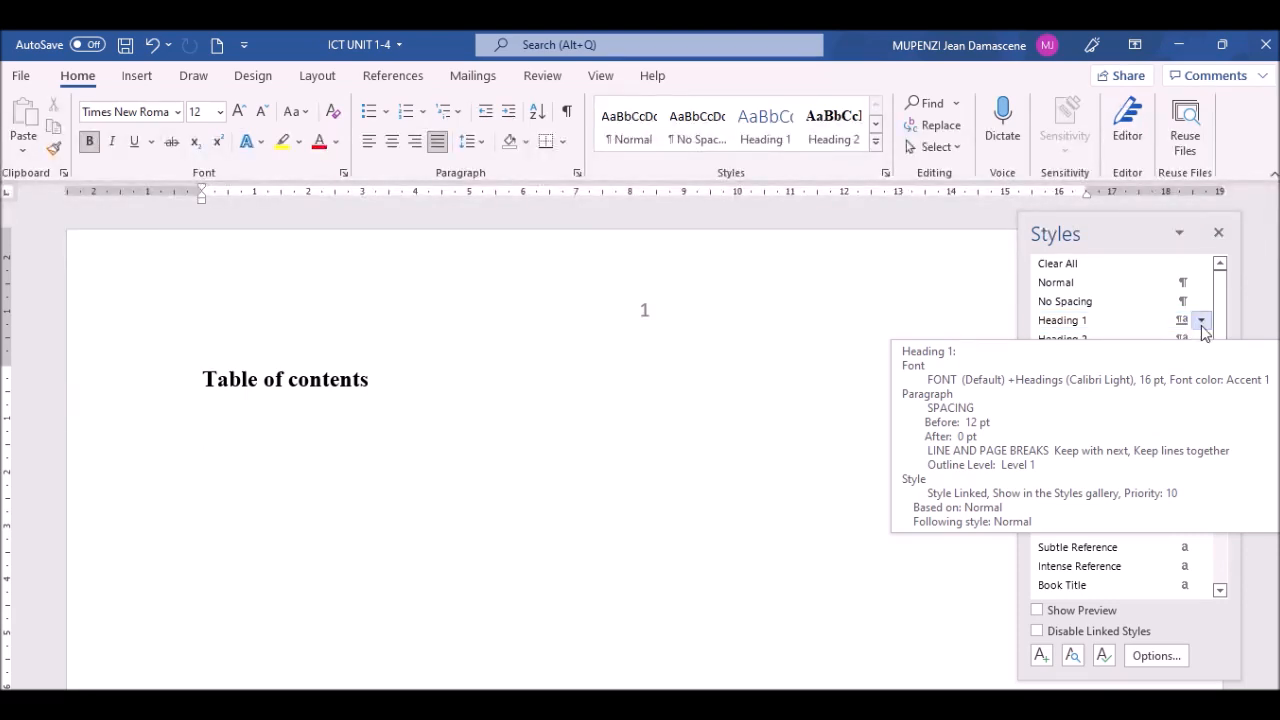
Step: Modify Heading 1 to use Times New Roman, 14 pt, in Automatic colour
{"action": "left_click", "coordinate": [1203, 322]}
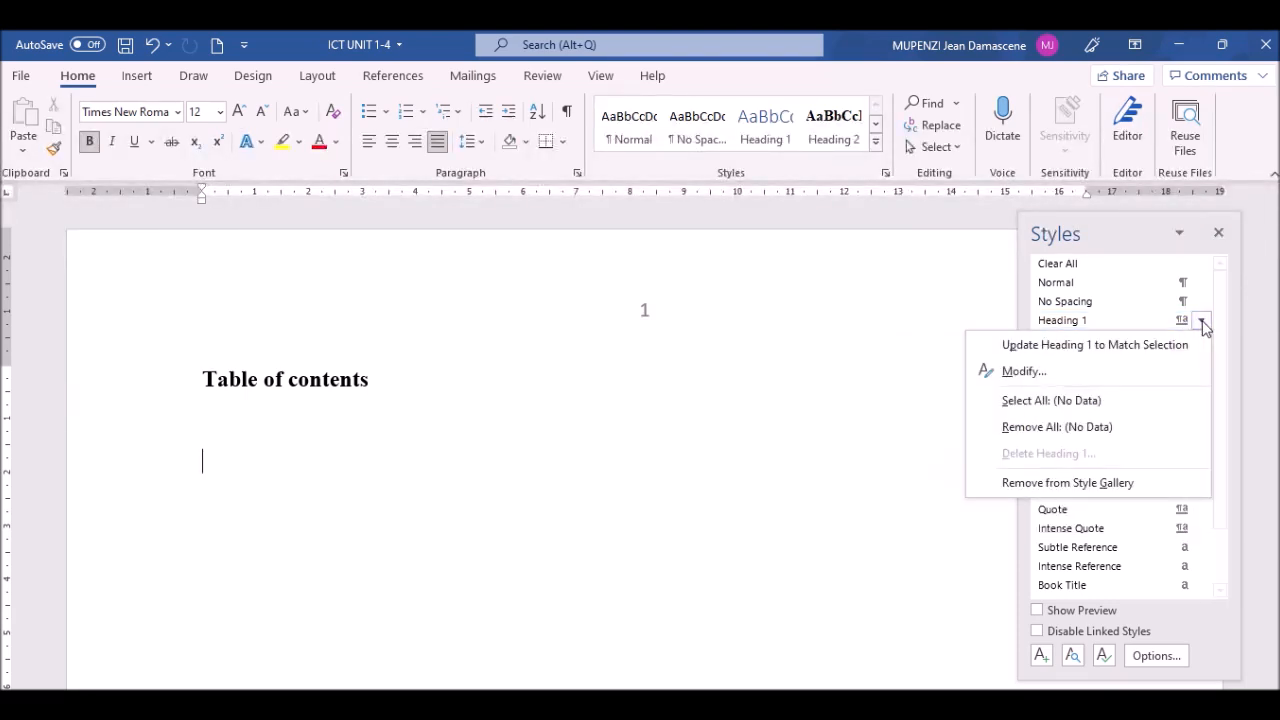
{"action": "left_click", "coordinate": [1022, 371]}
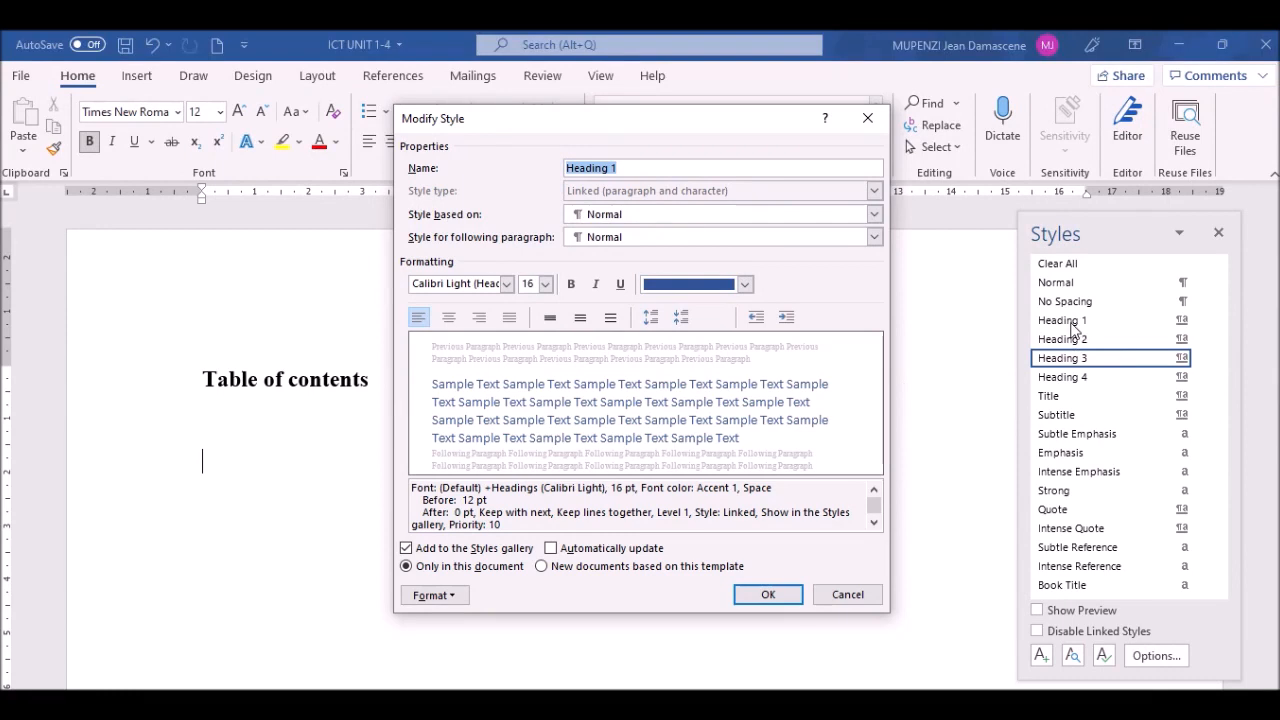
{"action": "left_click", "coordinate": [507, 284]}
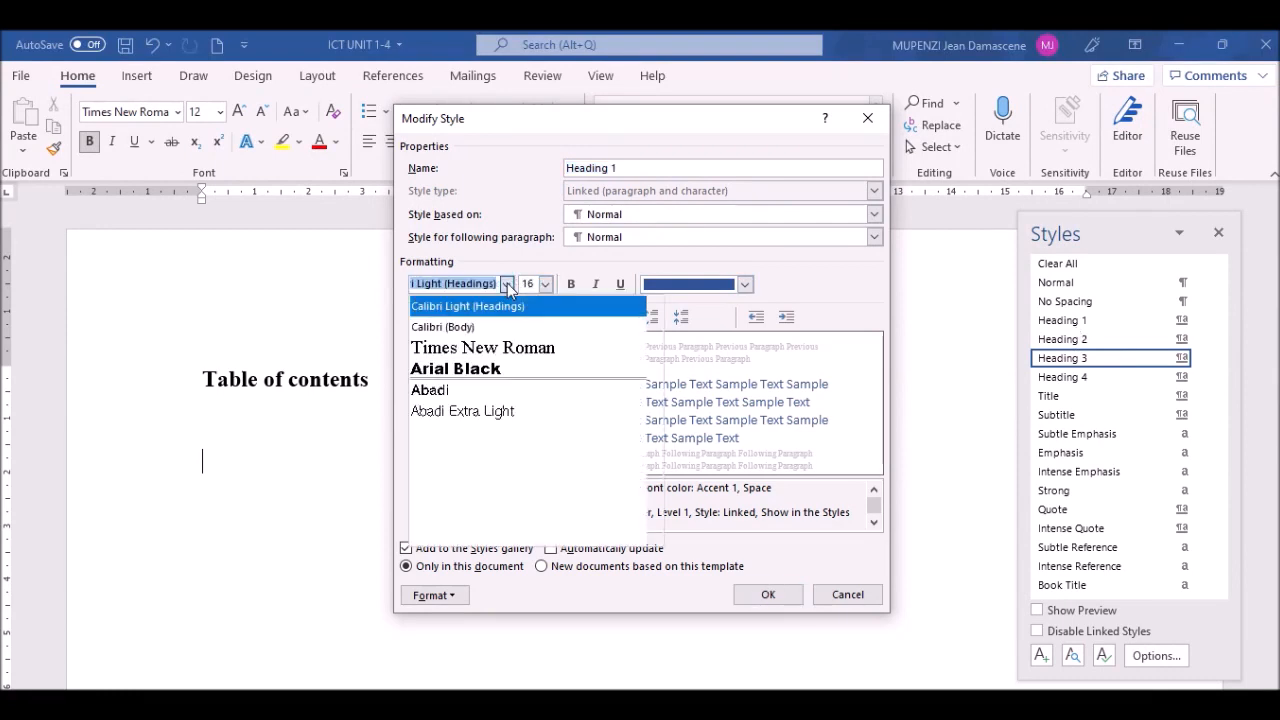
{"action": "left_click", "coordinate": [491, 348]}
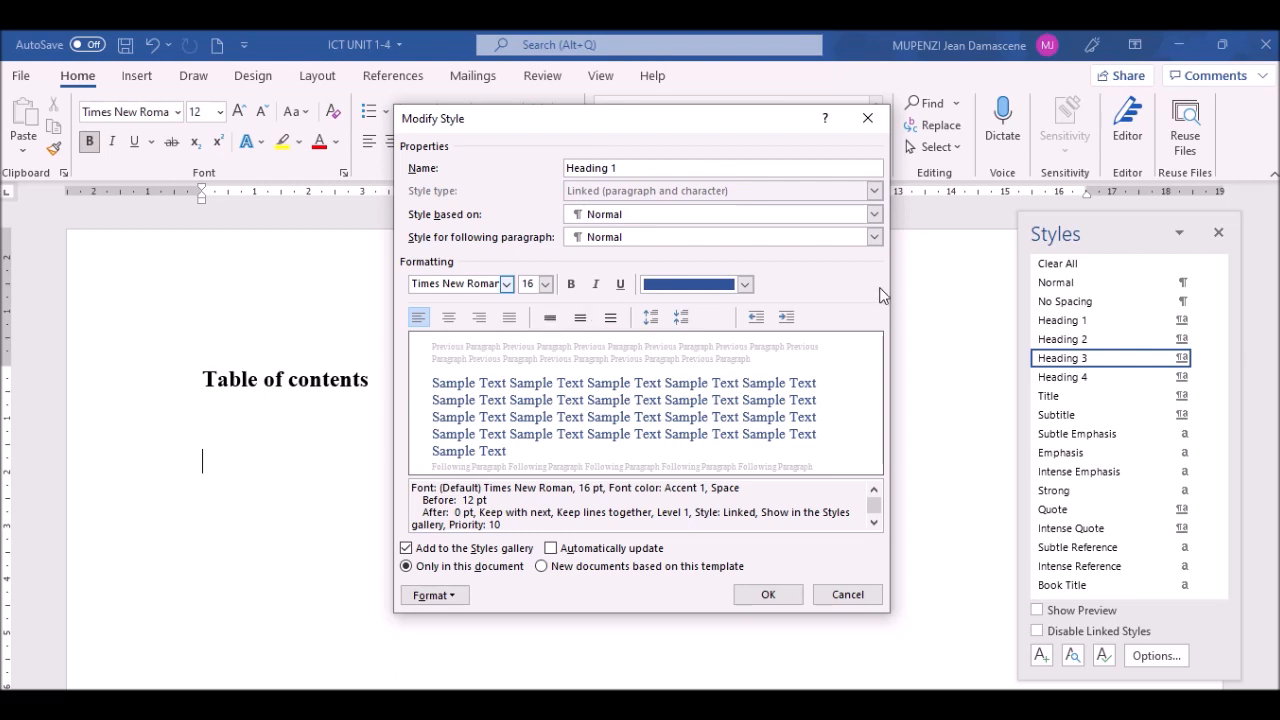
{"action": "left_click", "coordinate": [546, 285]}
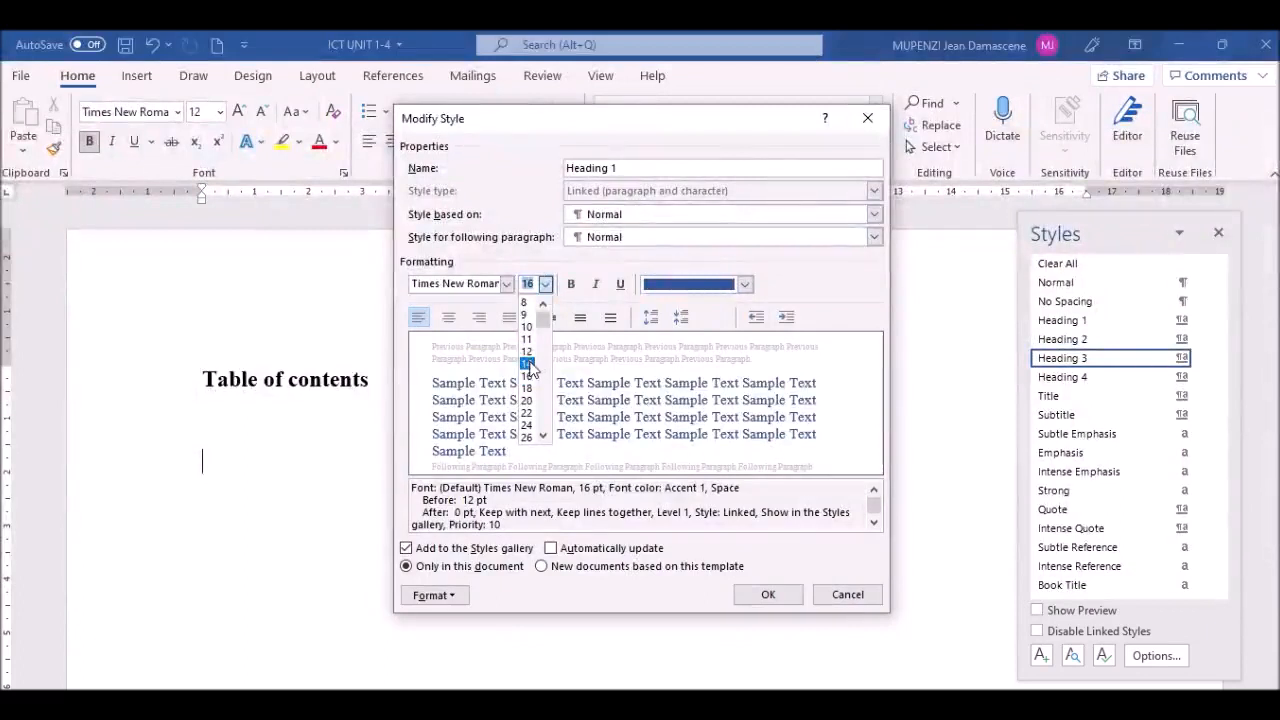
{"action": "left_click", "coordinate": [530, 368]}
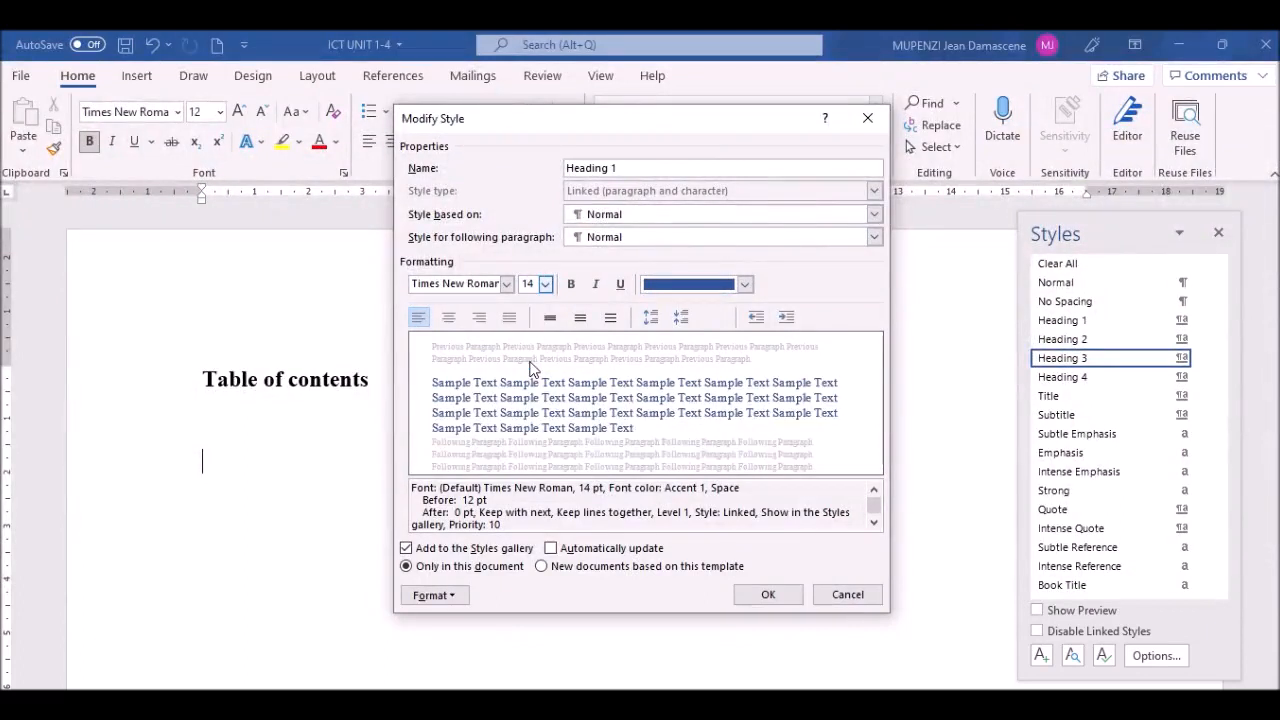
{"action": "left_click", "coordinate": [745, 285]}
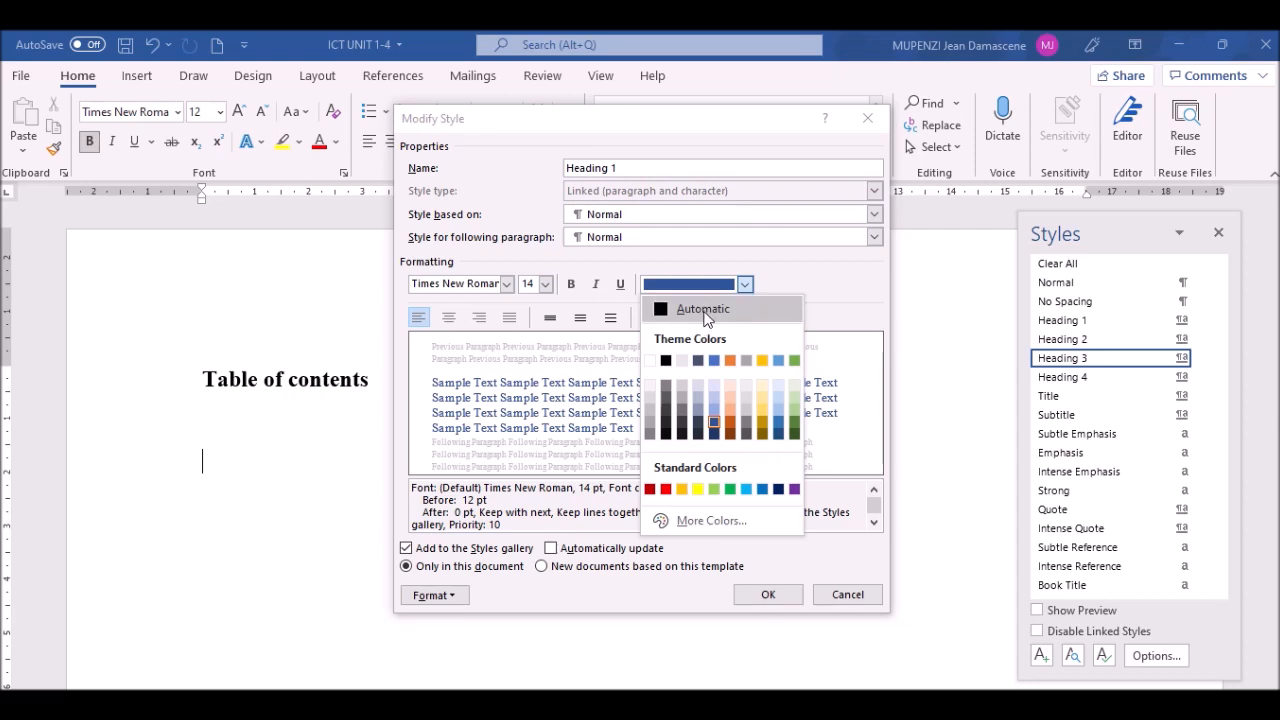
{"action": "key", "text": "Escape"}
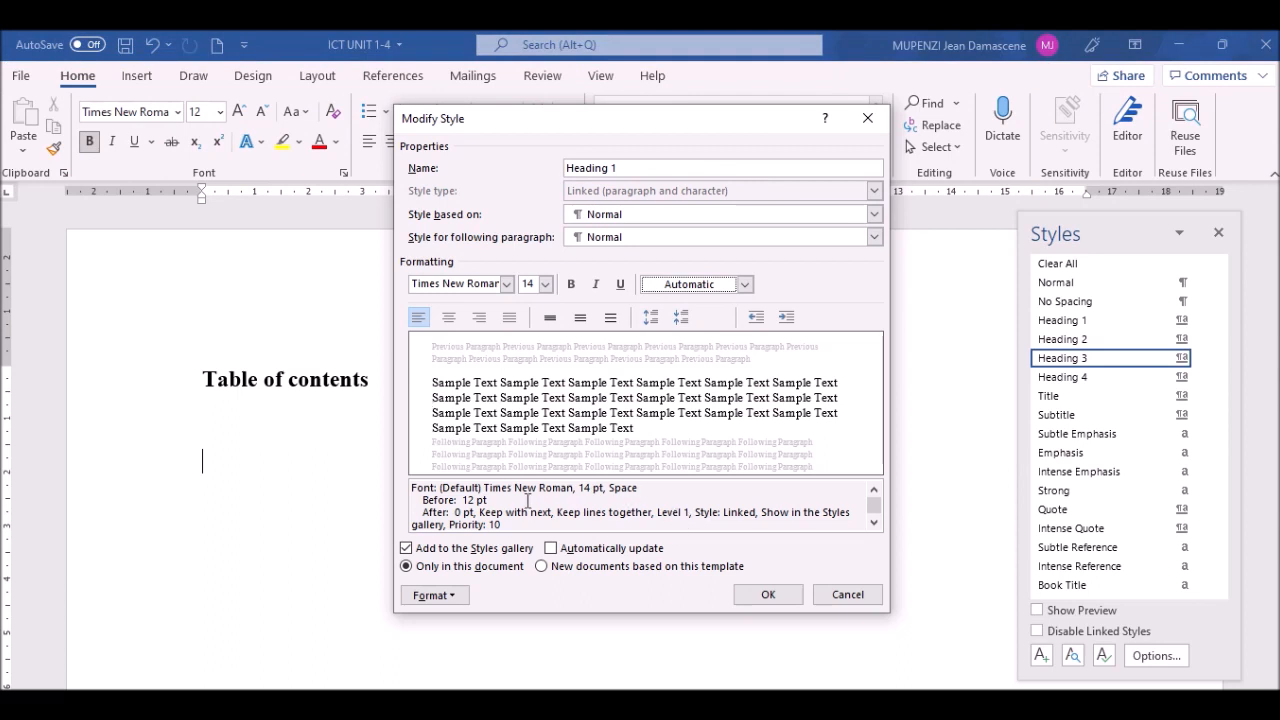
{"action": "left_click", "coordinate": [455, 597]}
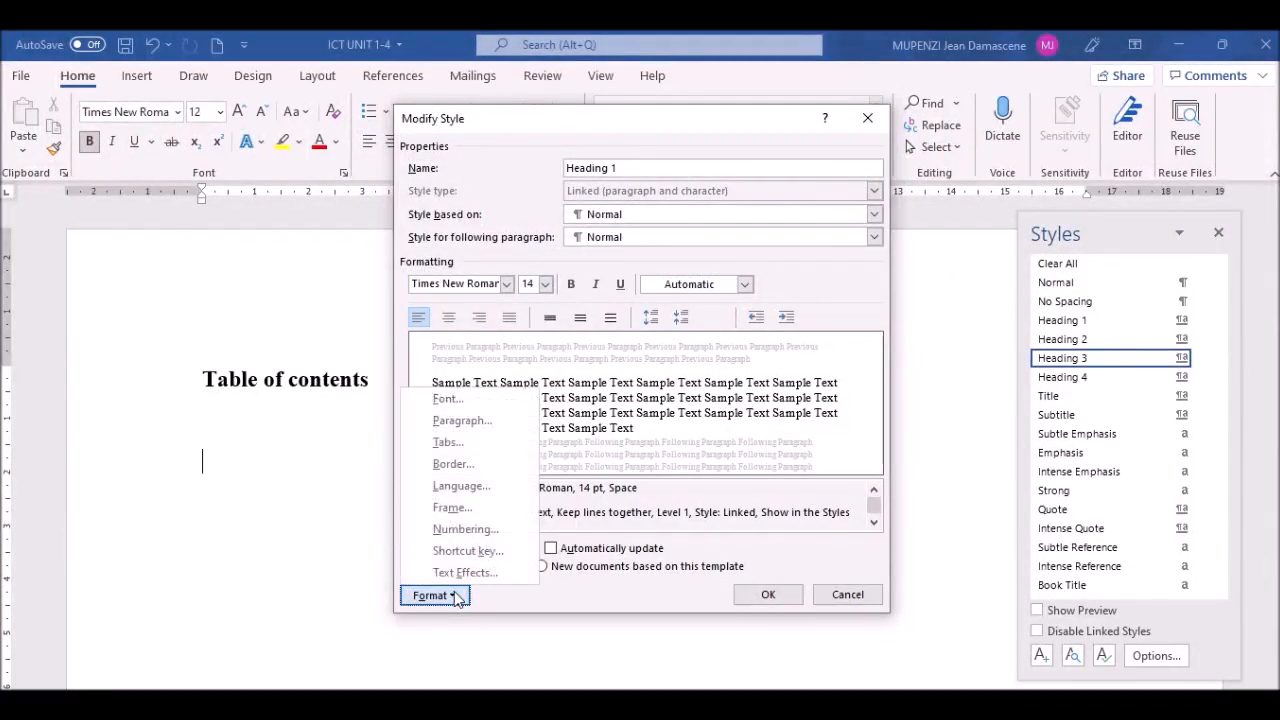
Step: Give Heading 1 single line spacing and 0 pt space before, then save the style
{"action": "left_click", "coordinate": [470, 422]}
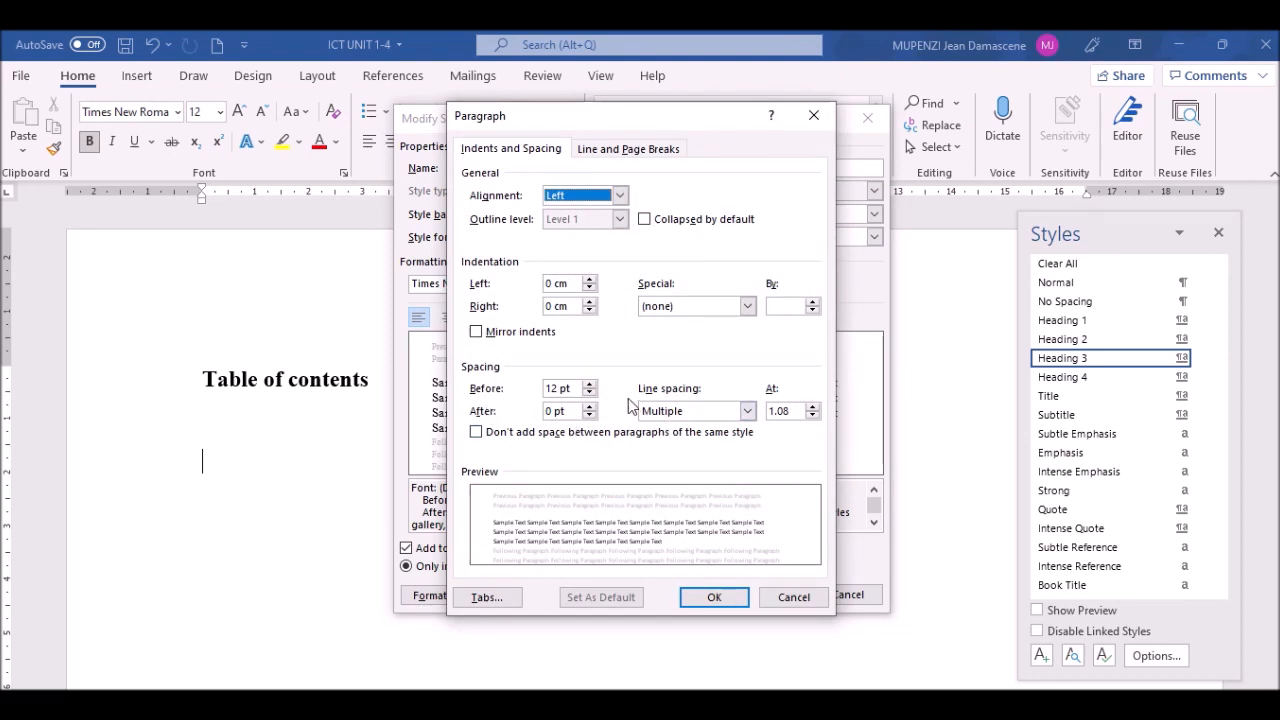
{"action": "left_click", "coordinate": [748, 411]}
{"action": "key", "text": "Up"}
{"action": "key", "text": "Return"}
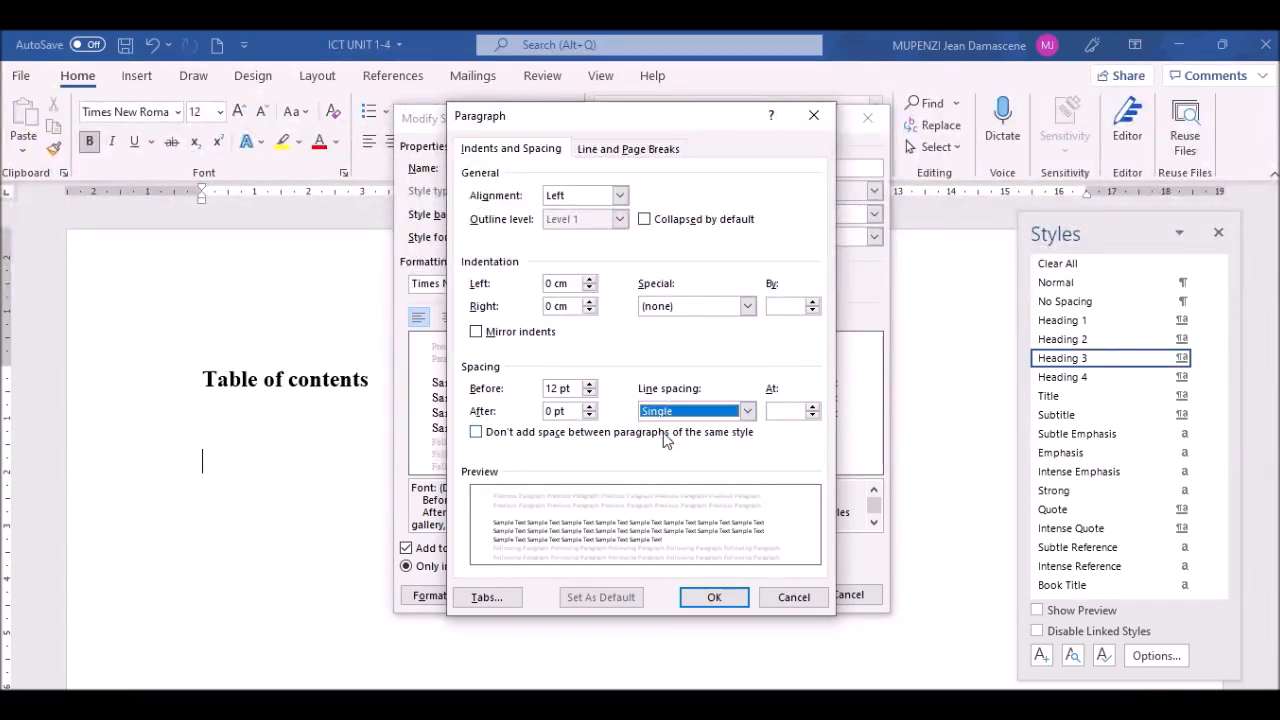
{"action": "left_click", "coordinate": [589, 395]}
{"action": "left_click", "coordinate": [589, 395]}
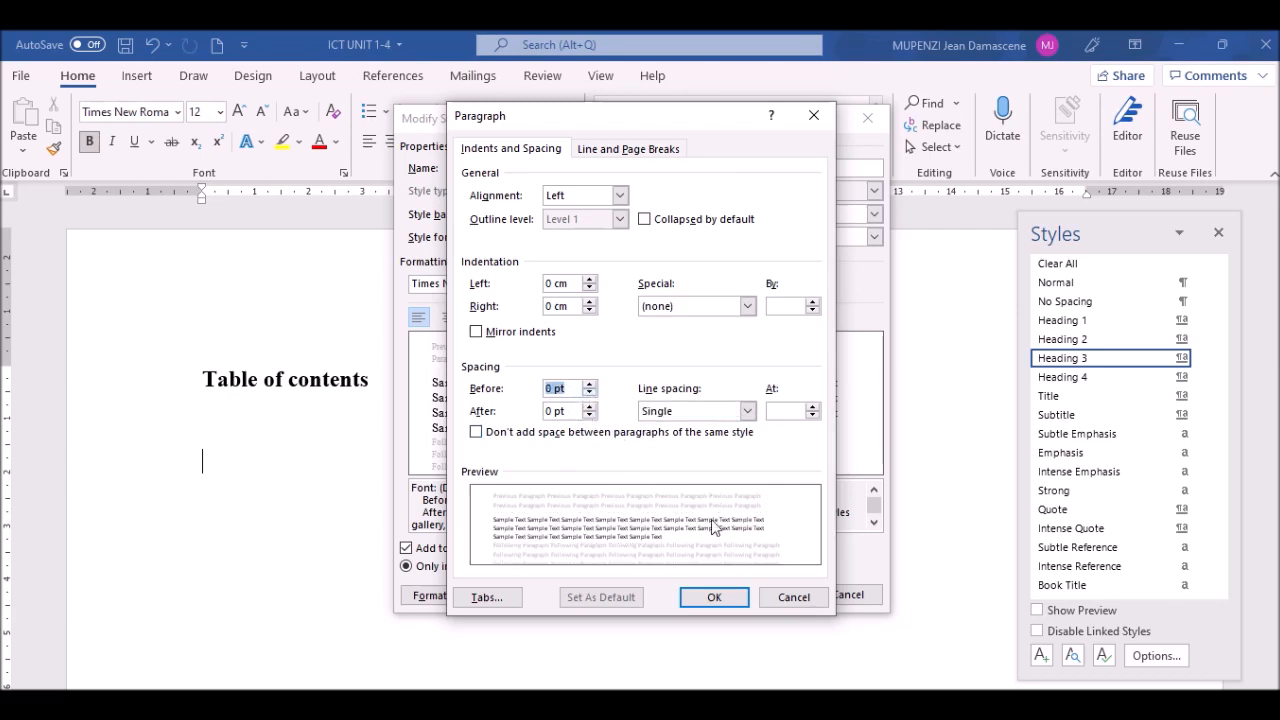
{"action": "left_click", "coordinate": [714, 597]}
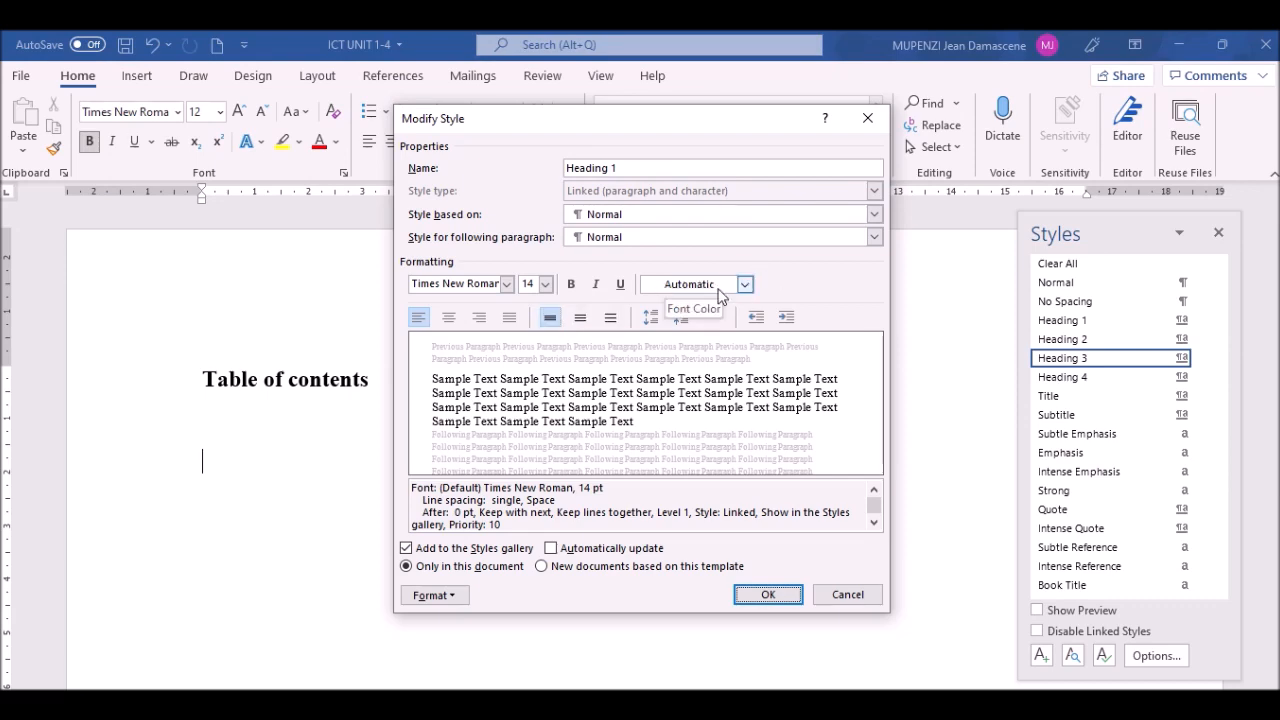
{"action": "left_click", "coordinate": [766, 594]}
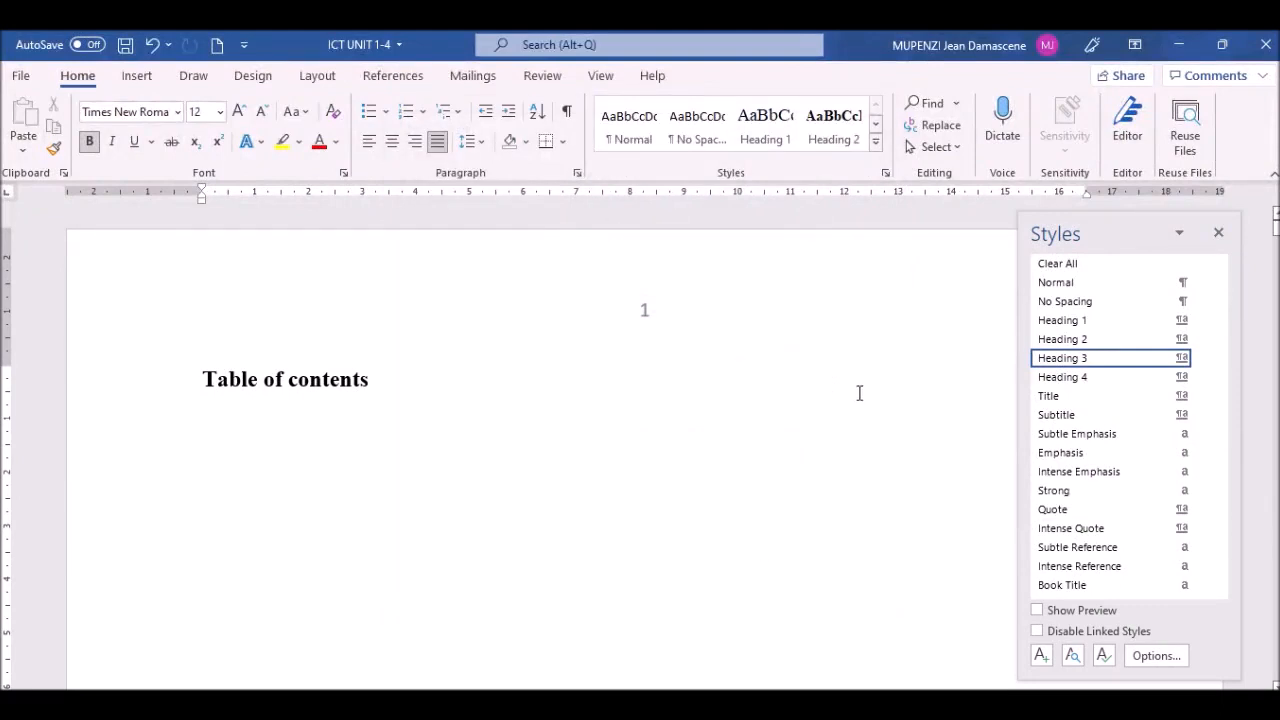
Step: Modify Heading 2, keeping its size at 12 pt and colour Automatic
{"action": "left_click", "coordinate": [1202, 341]}
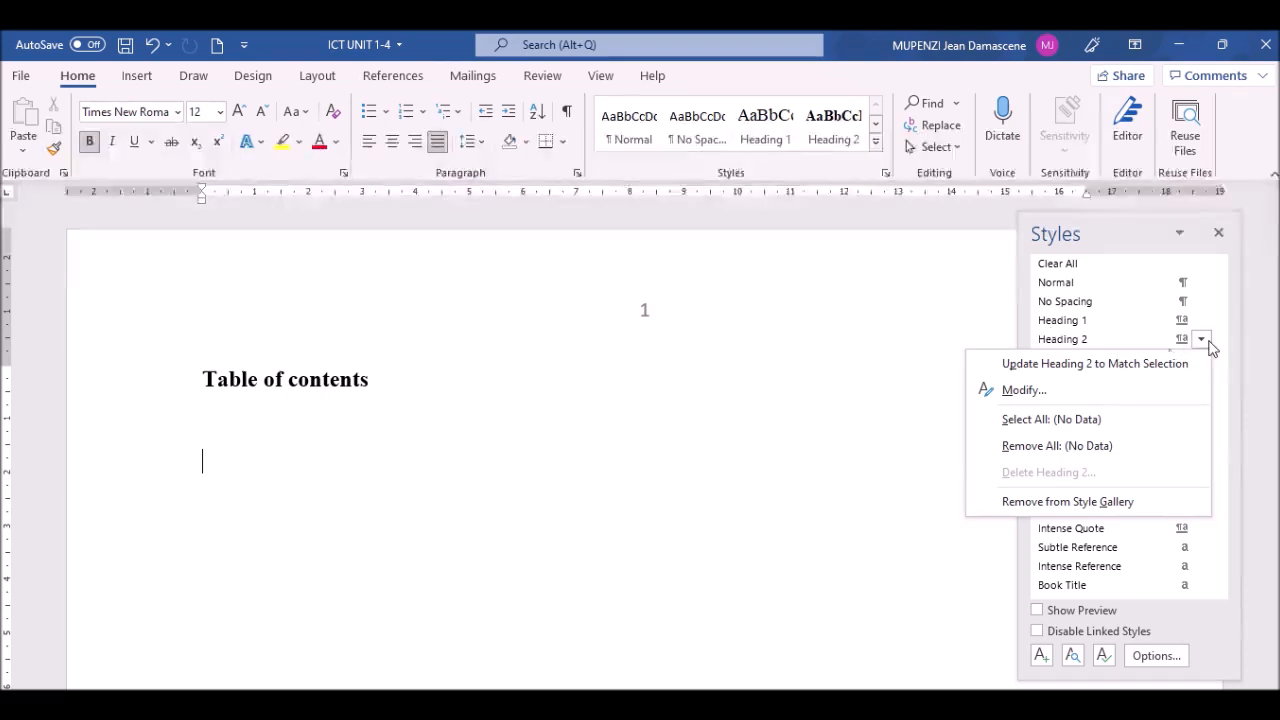
{"action": "left_click", "coordinate": [1024, 391]}
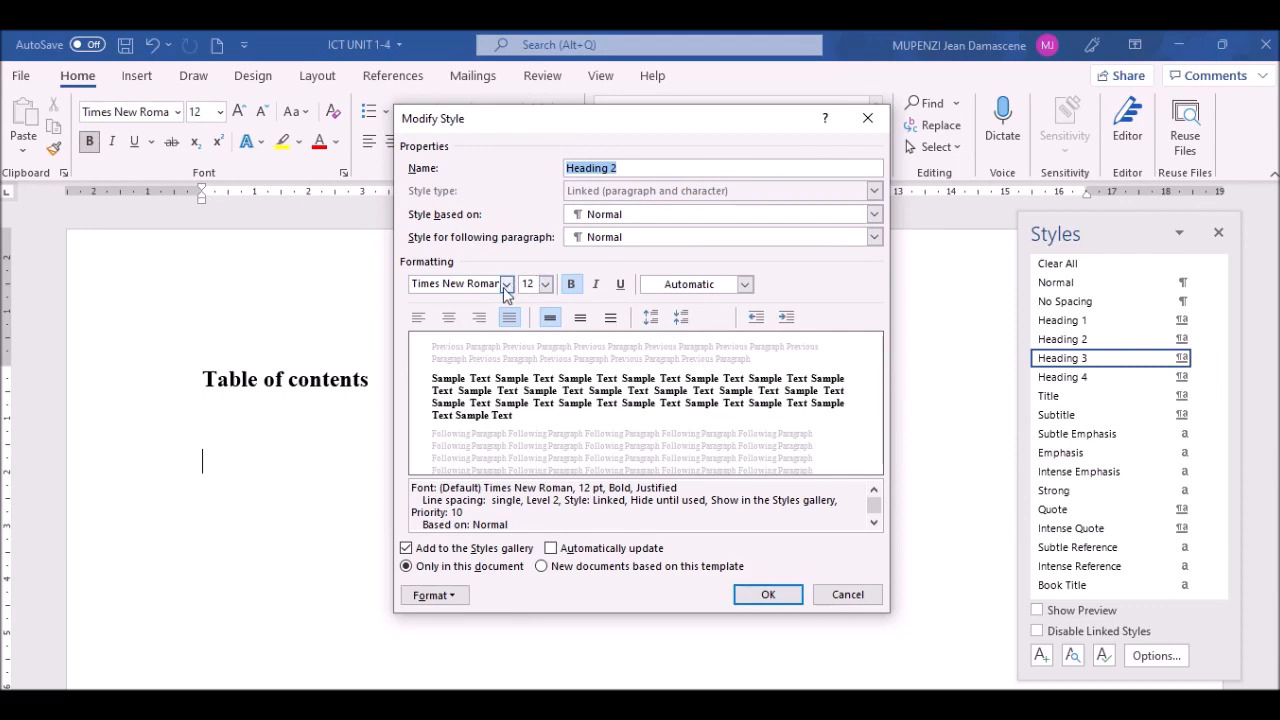
{"action": "left_click", "coordinate": [545, 285]}
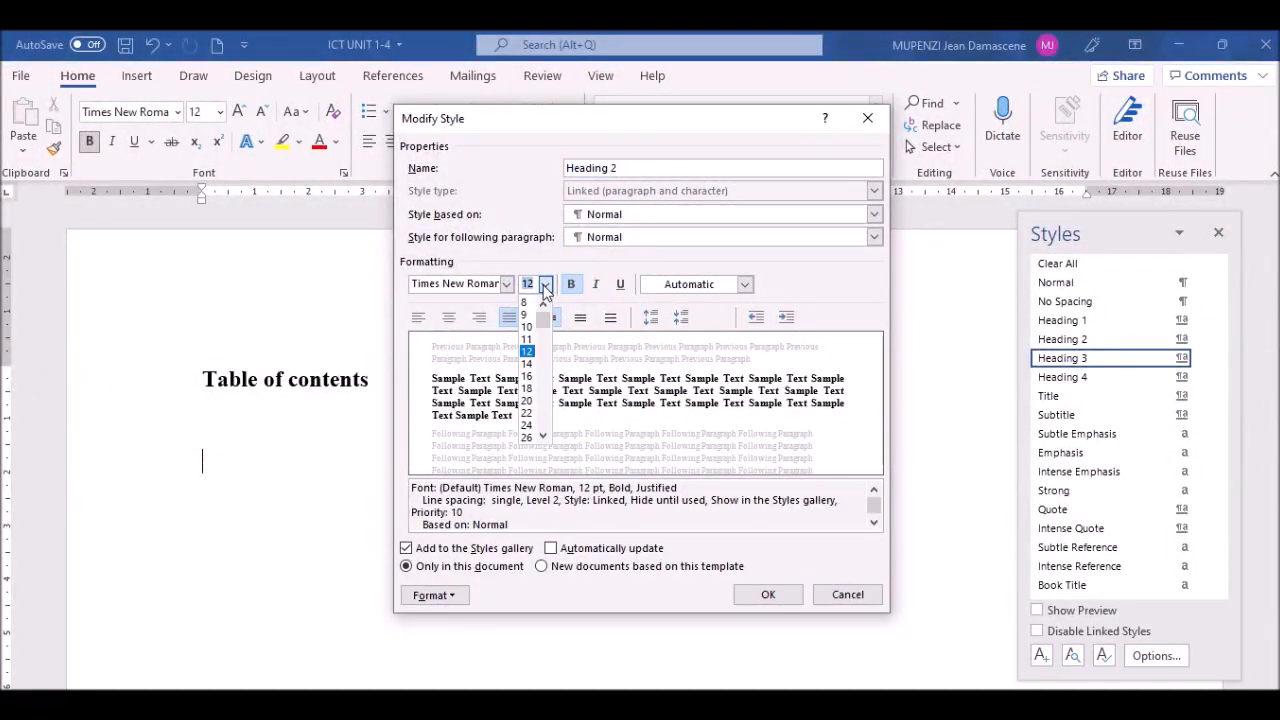
{"action": "left_click", "coordinate": [528, 351]}
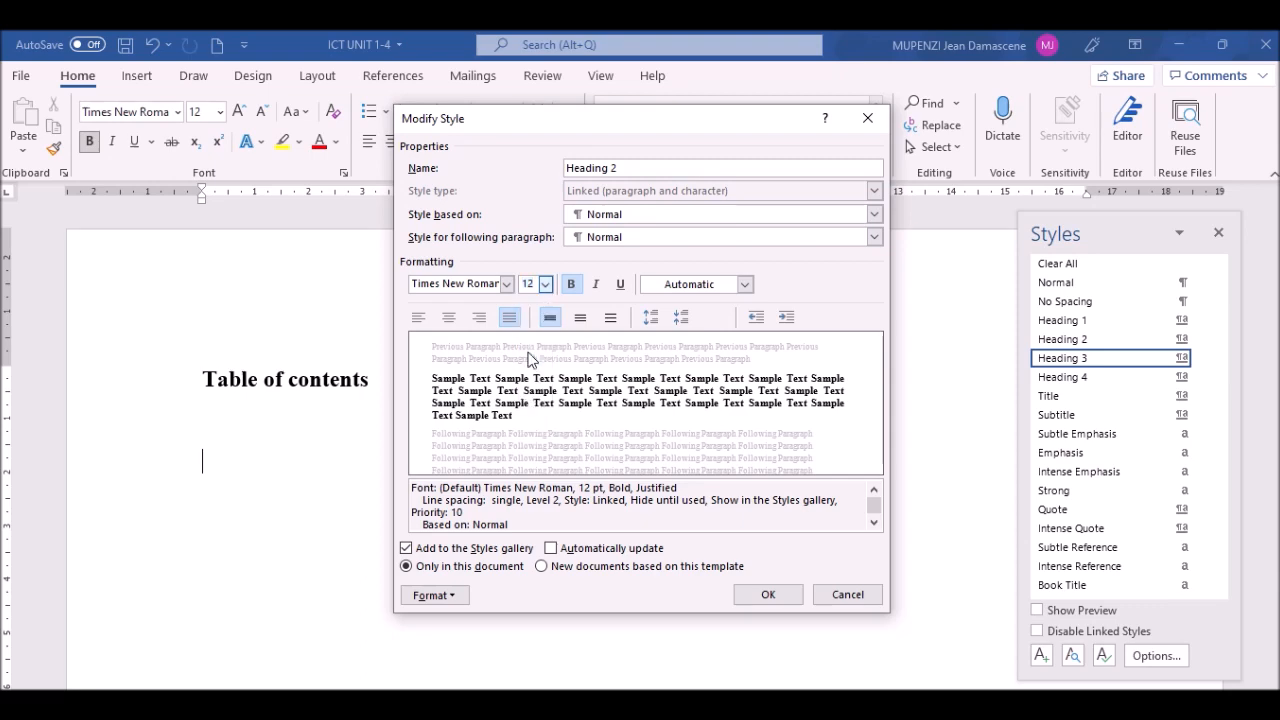
{"action": "left_click", "coordinate": [745, 285]}
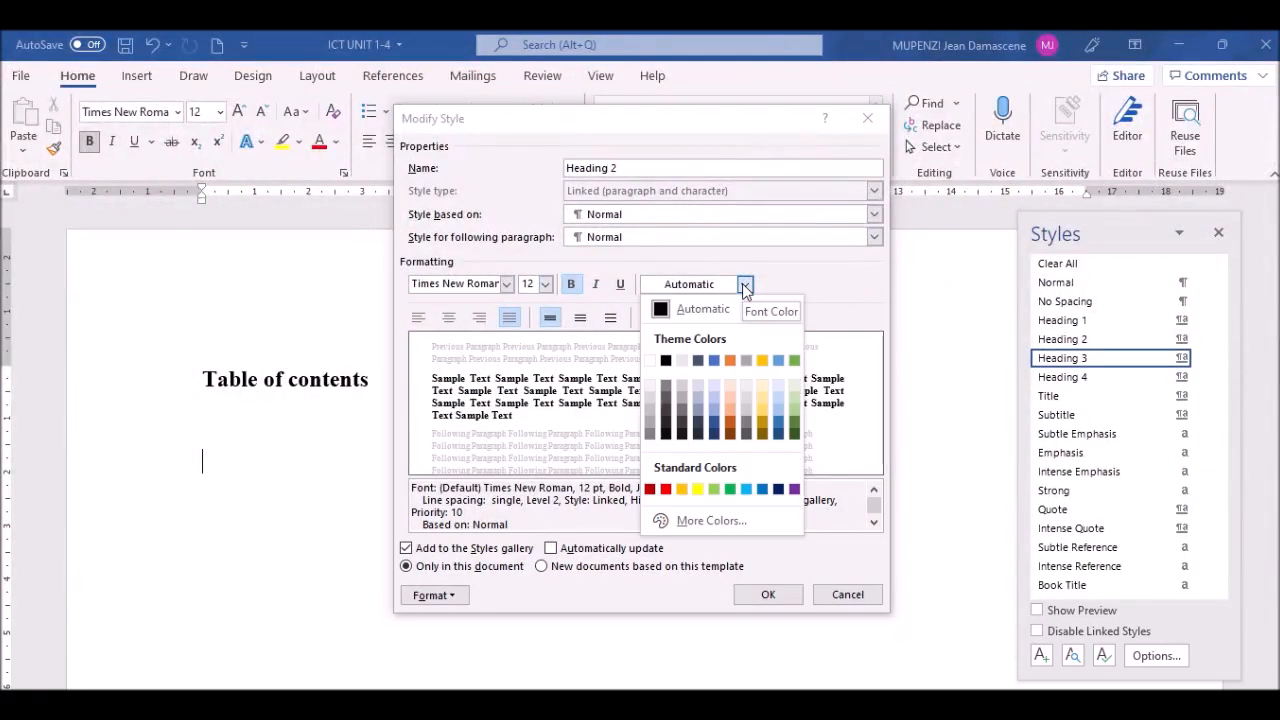
{"action": "left_click", "coordinate": [698, 309]}
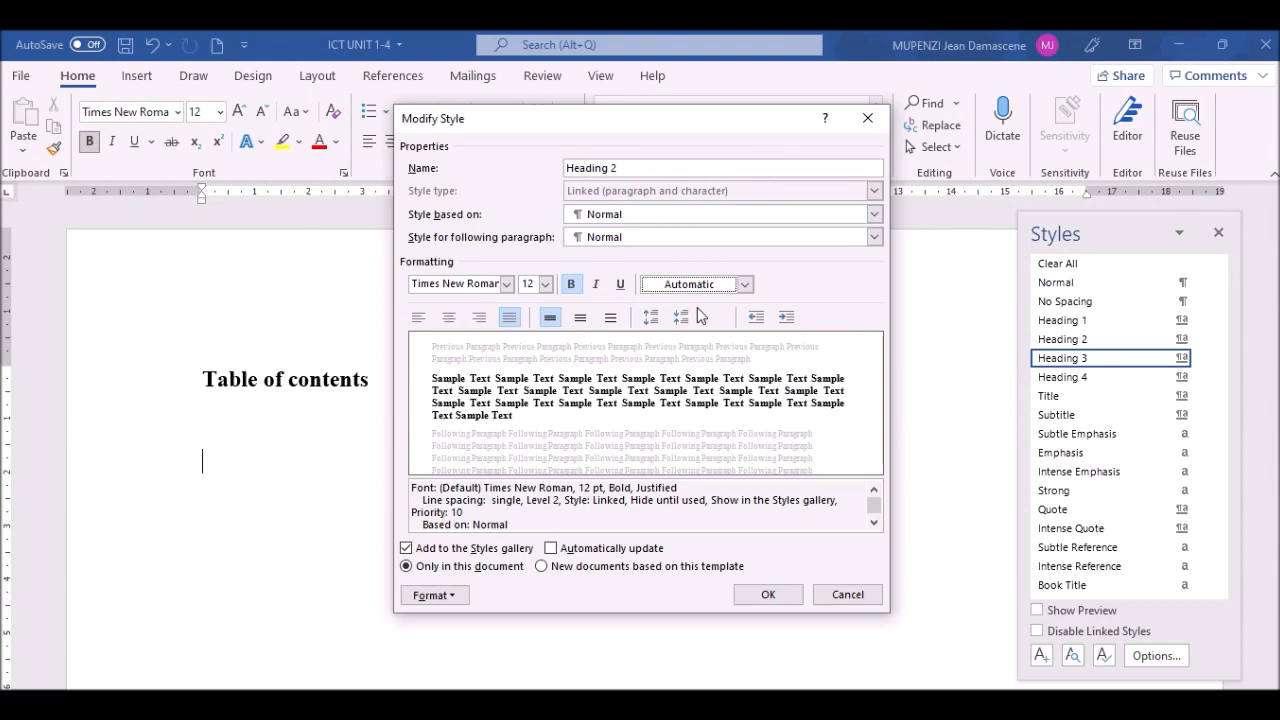
Step: Set Heading 2's spacing after to 0 pt and save the style
{"action": "left_click", "coordinate": [450, 596]}
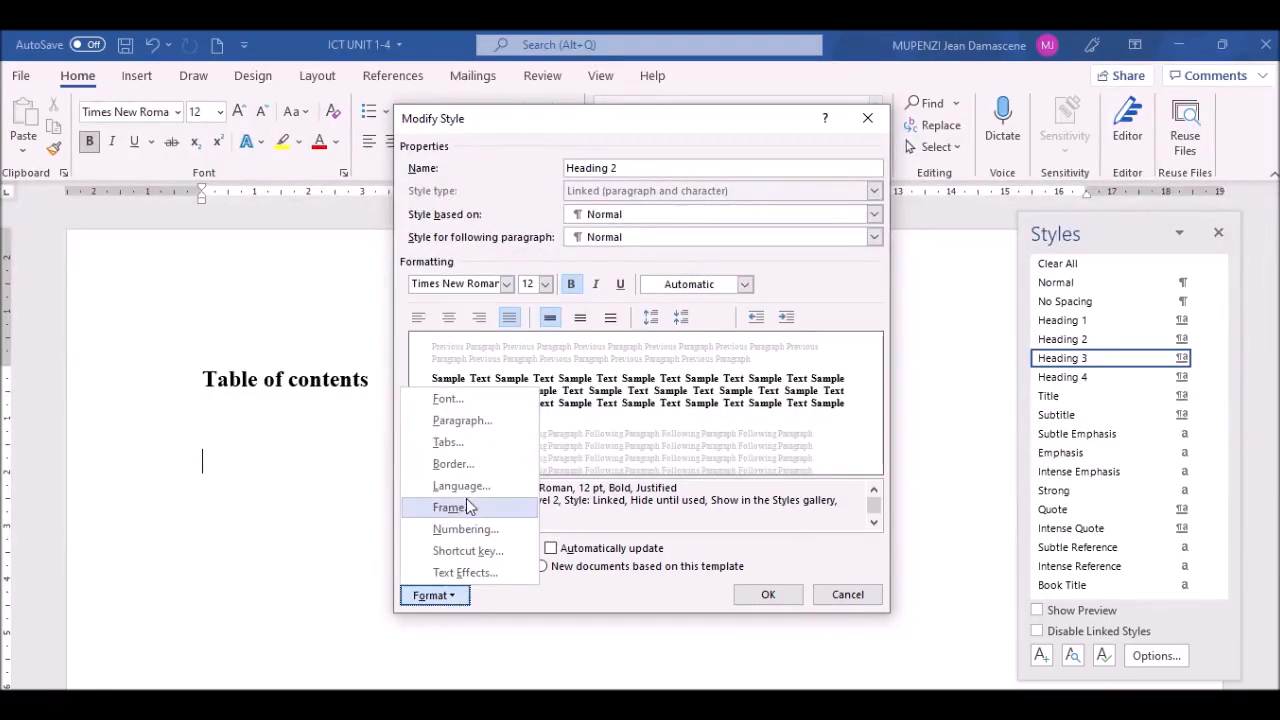
{"action": "left_click", "coordinate": [473, 424]}
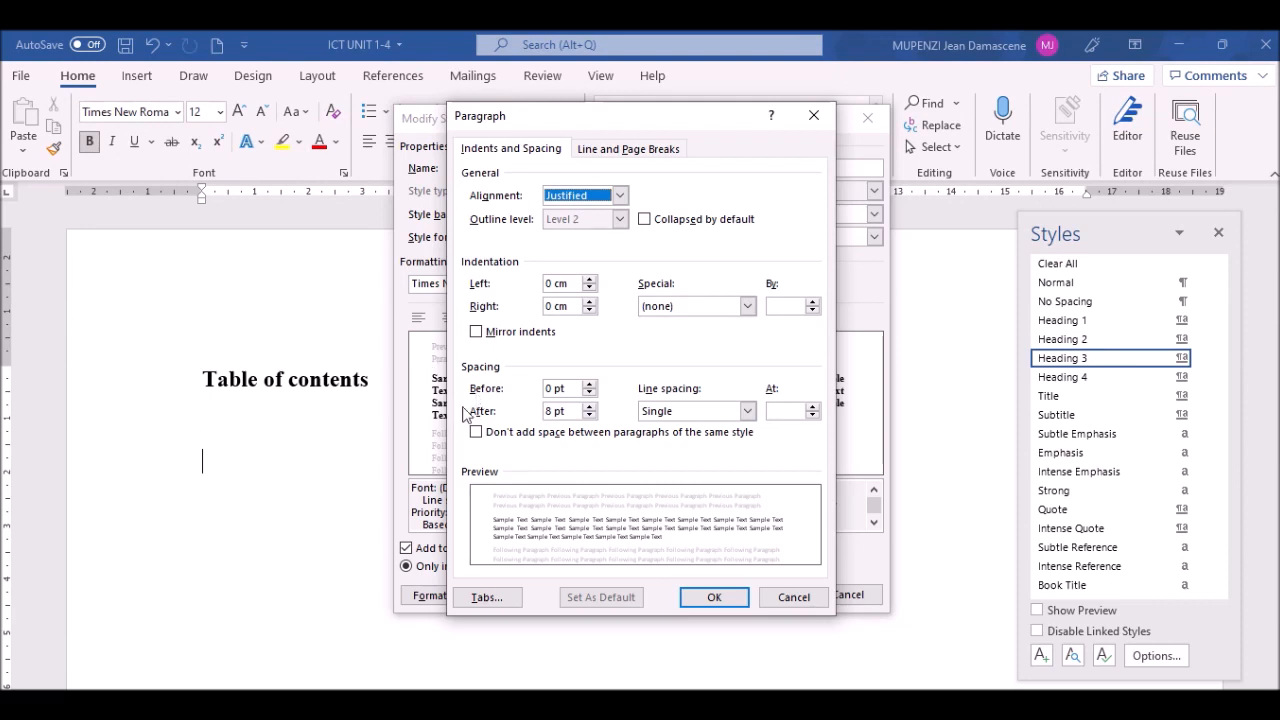
{"action": "left_click", "coordinate": [590, 416]}
{"action": "left_click", "coordinate": [590, 416]}
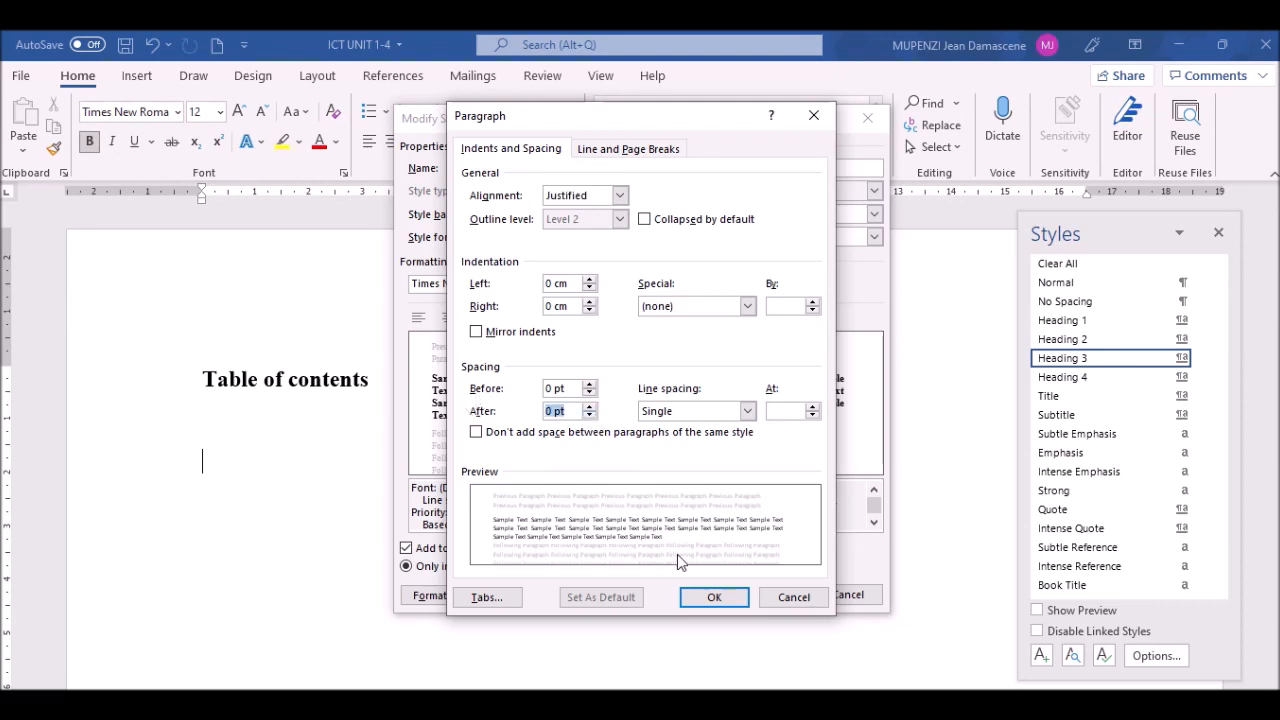
{"action": "left_click", "coordinate": [710, 597]}
{"action": "left_click", "coordinate": [767, 597]}
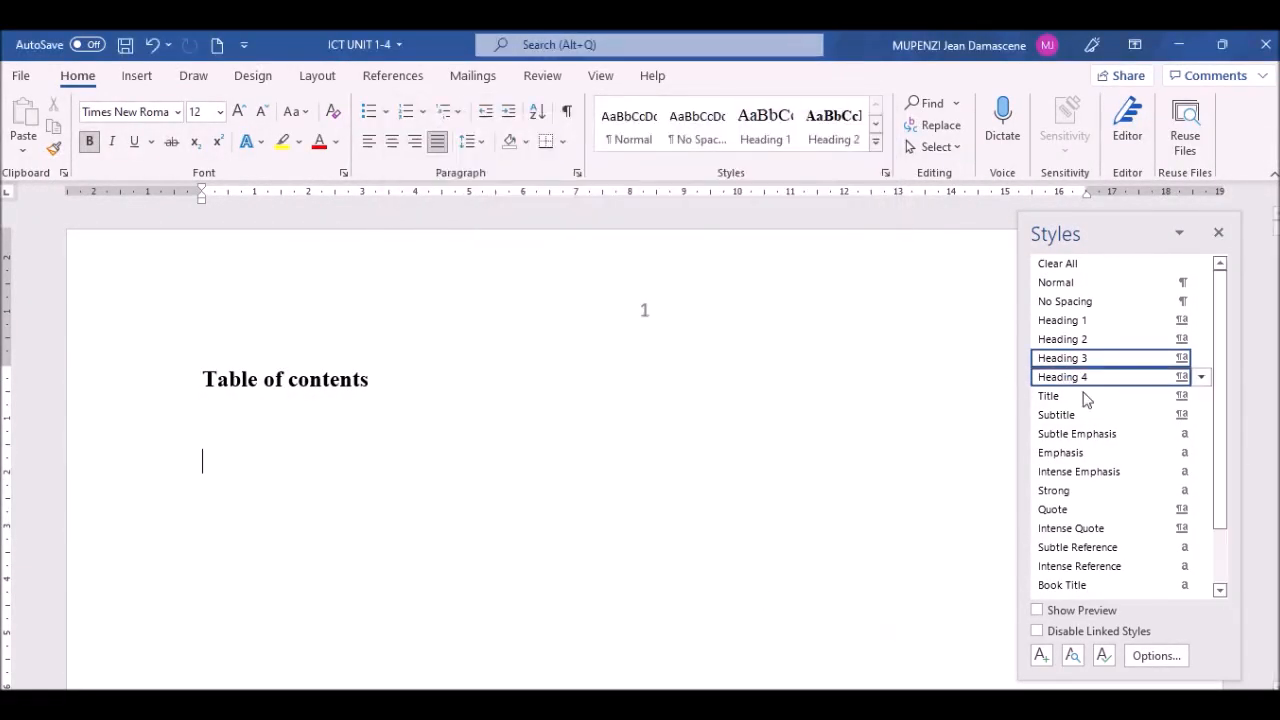
Step: Modify Heading 3 to Times New Roman, 11 pt, in Automatic colour
{"action": "left_click", "coordinate": [1201, 358]}
{"action": "left_click", "coordinate": [1021, 409]}
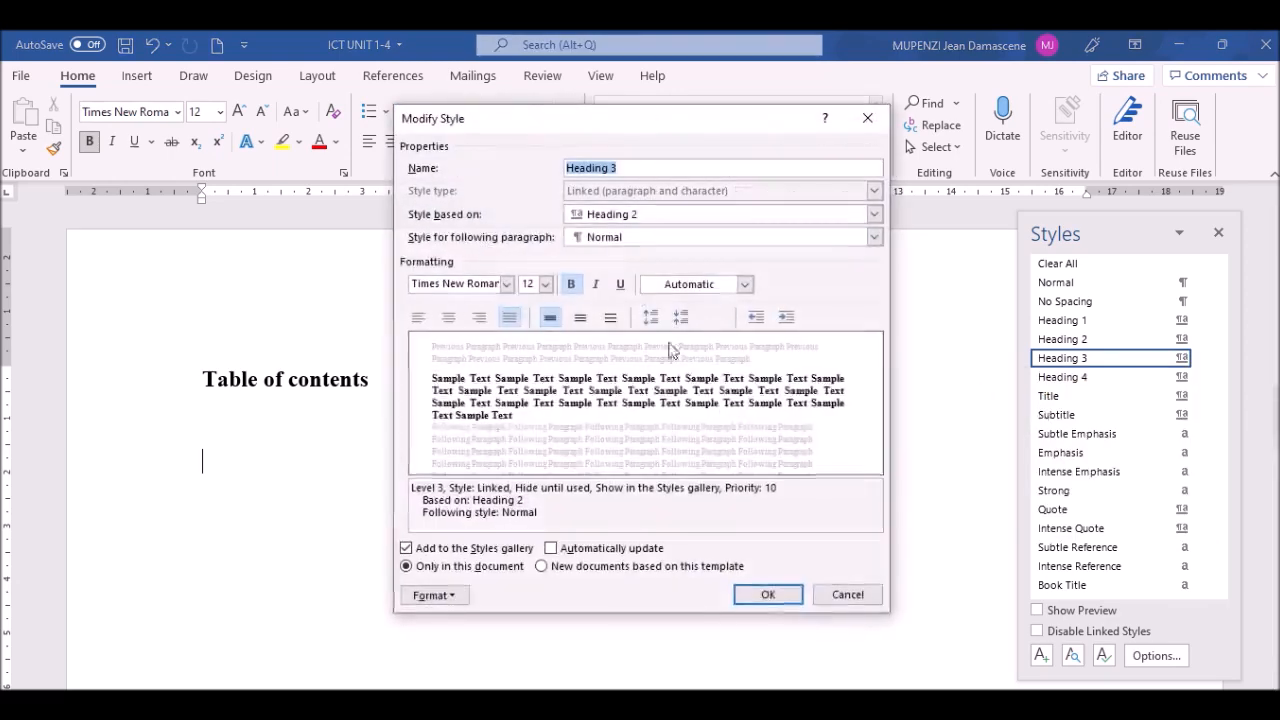
{"action": "left_click", "coordinate": [507, 284]}
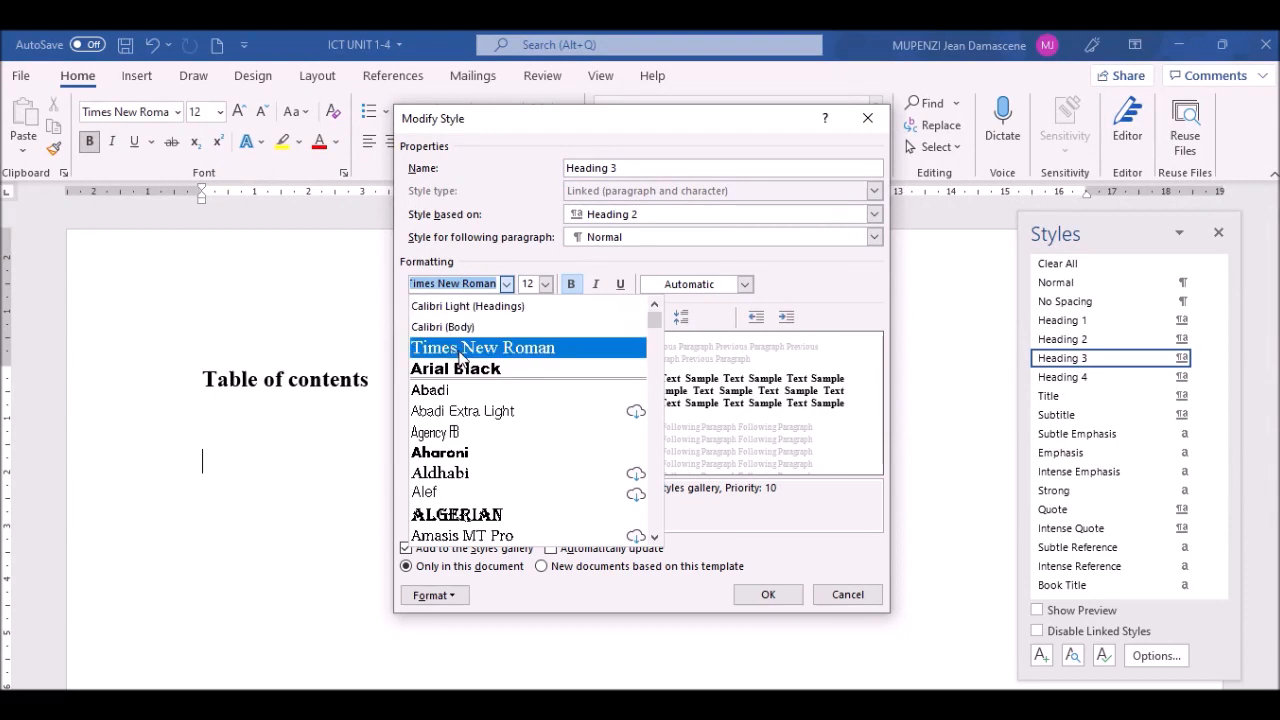
{"action": "left_click", "coordinate": [460, 350]}
{"action": "left_click", "coordinate": [545, 284]}
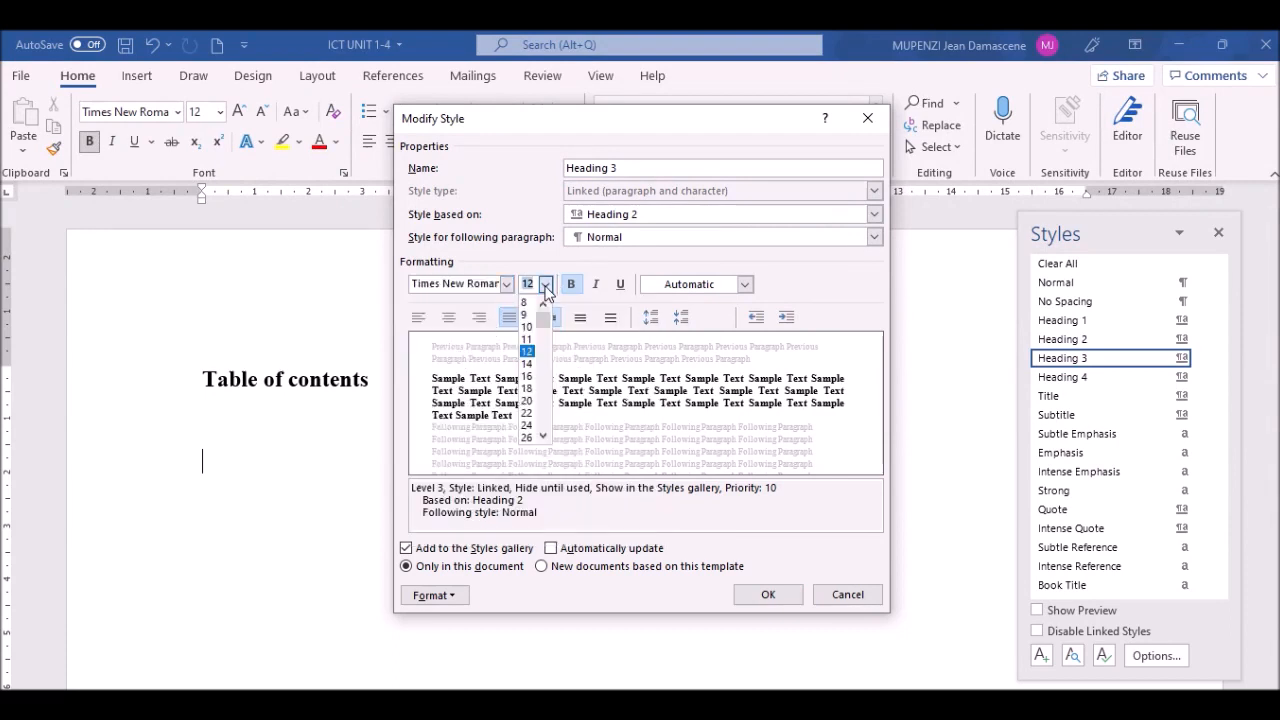
{"action": "left_click", "coordinate": [527, 339]}
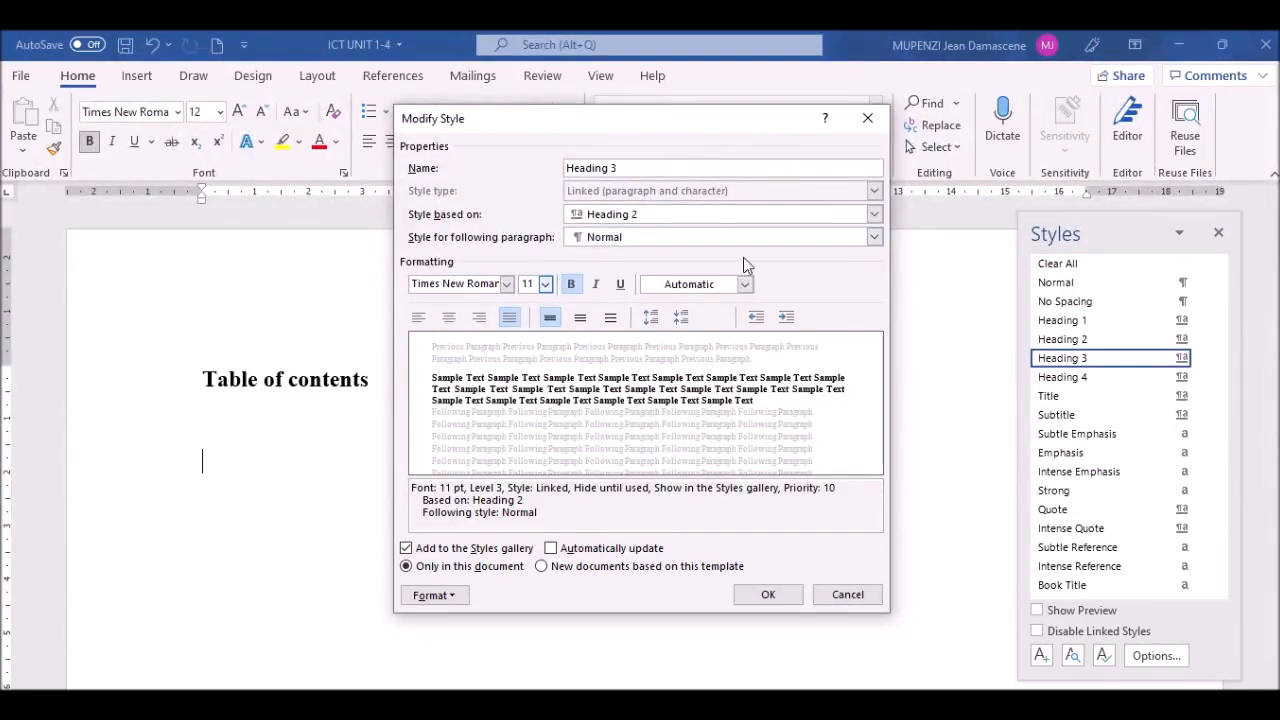
{"action": "left_click", "coordinate": [745, 285]}
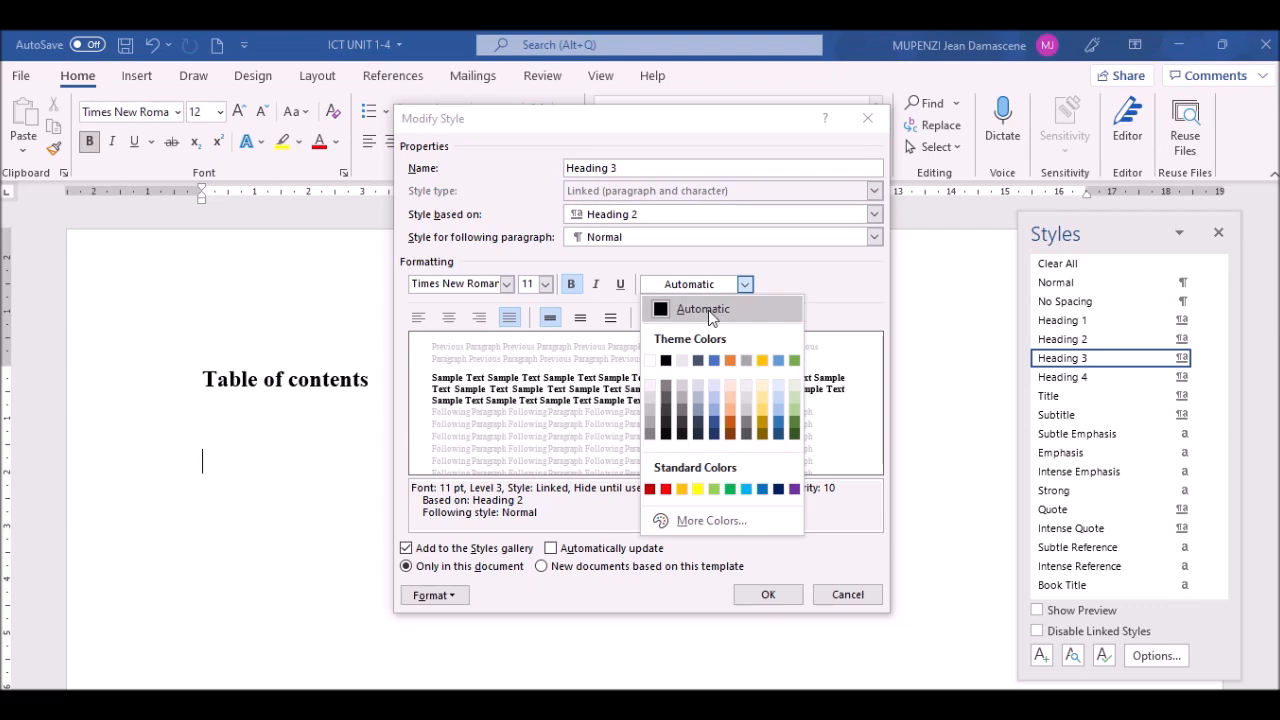
{"action": "left_click", "coordinate": [707, 316]}
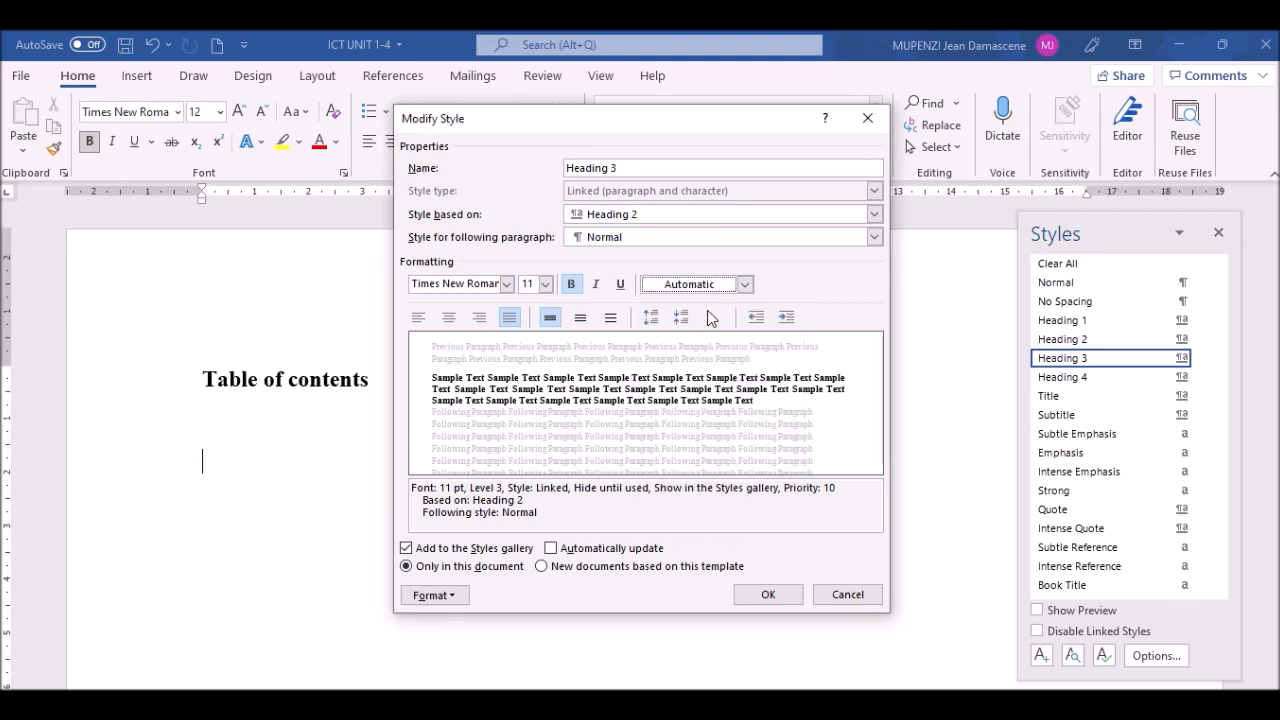
Step: Confirm Heading 3's paragraph spacing at 0 pt and save the style
{"action": "left_click", "coordinate": [452, 596]}
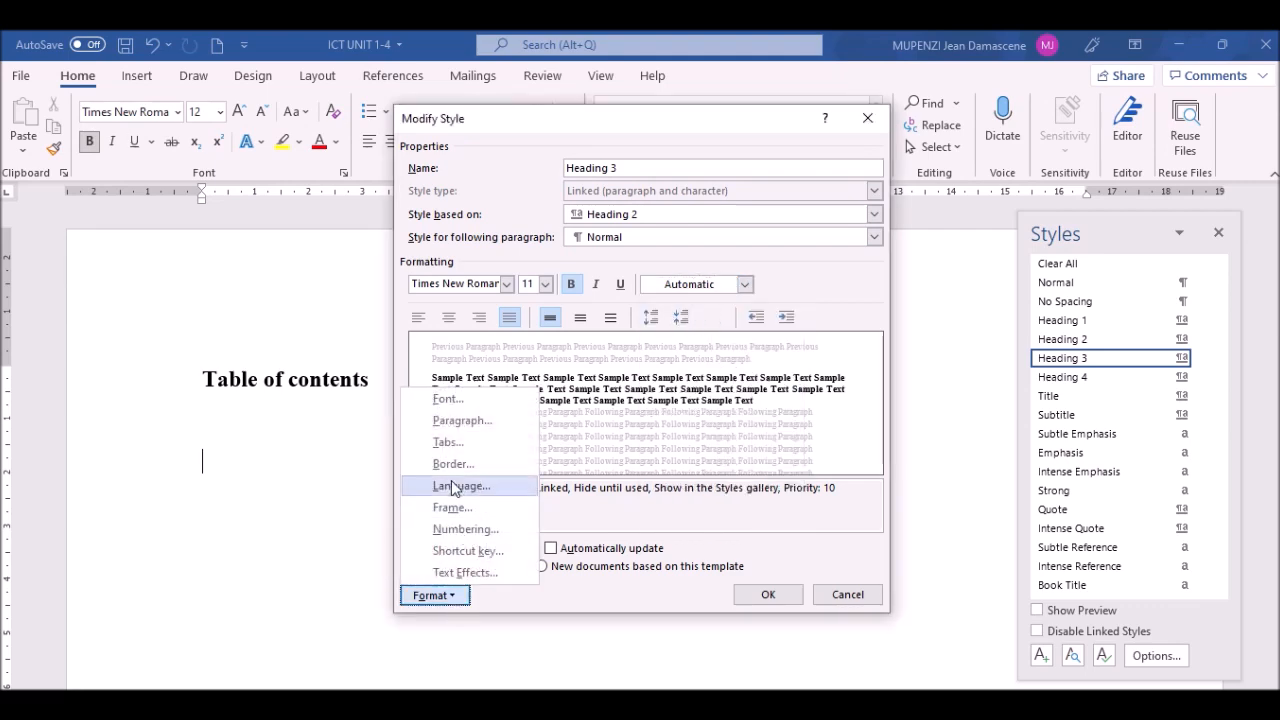
{"action": "left_click", "coordinate": [466, 425]}
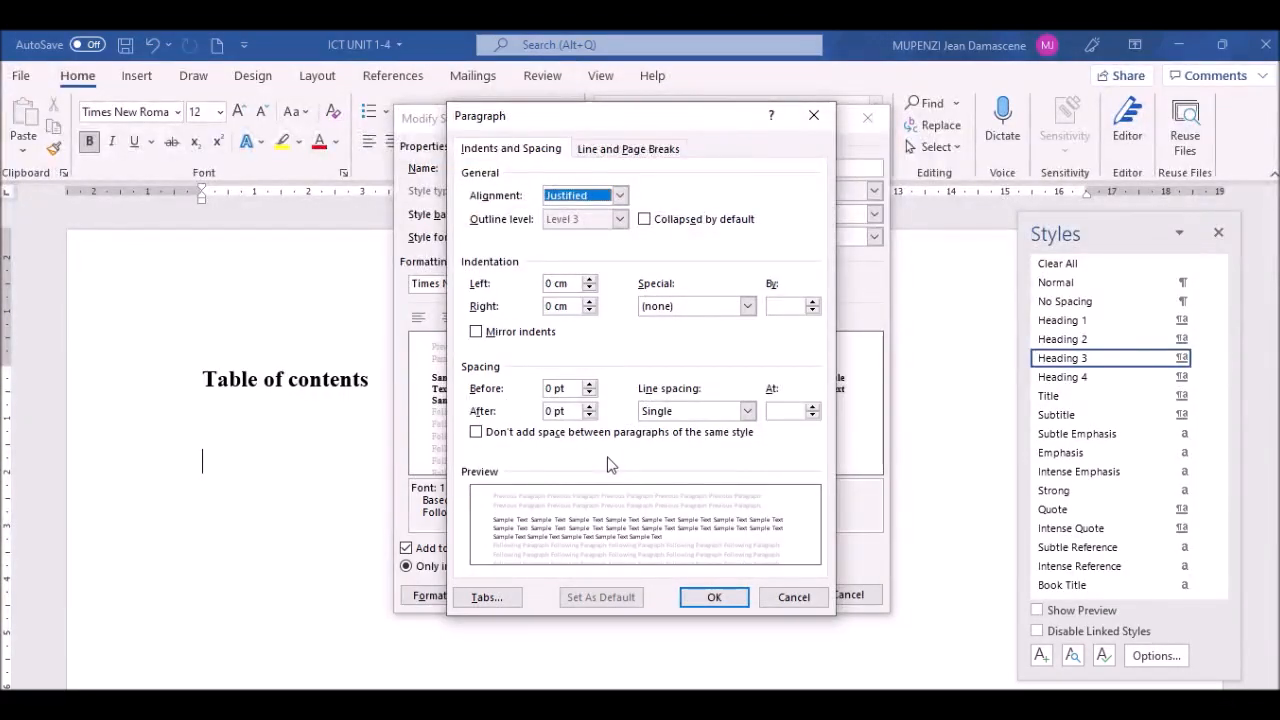
{"action": "left_click", "coordinate": [714, 598]}
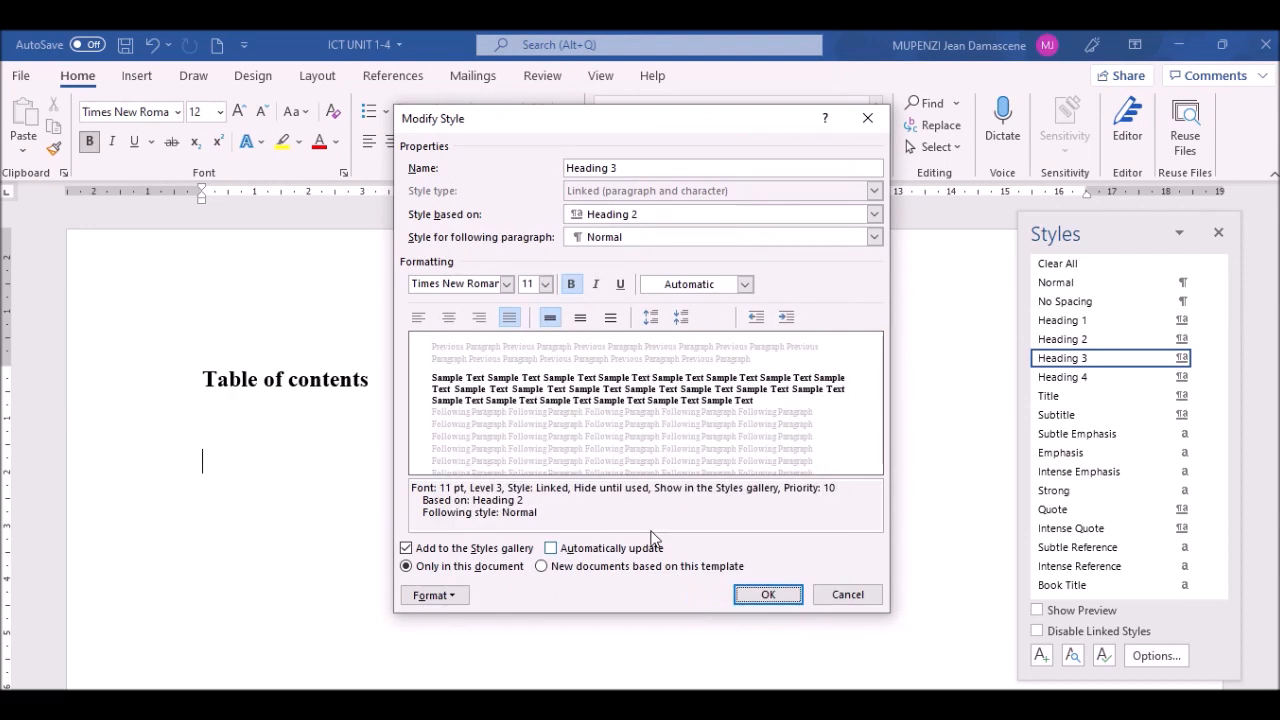
{"action": "left_click", "coordinate": [762, 596]}
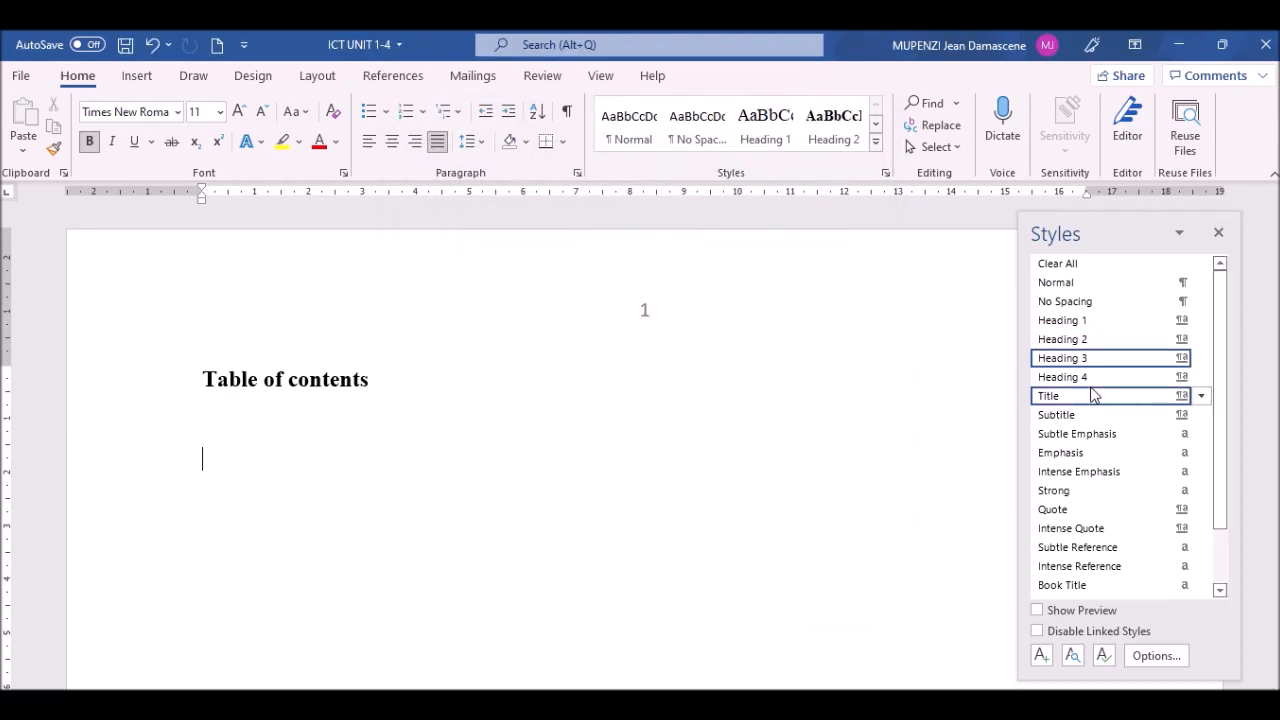
Step: Modify Heading 4 to Times New Roman, 10 pt, in Automatic colour
{"action": "left_click", "coordinate": [1202, 381]}
{"action": "left_click", "coordinate": [1034, 421]}
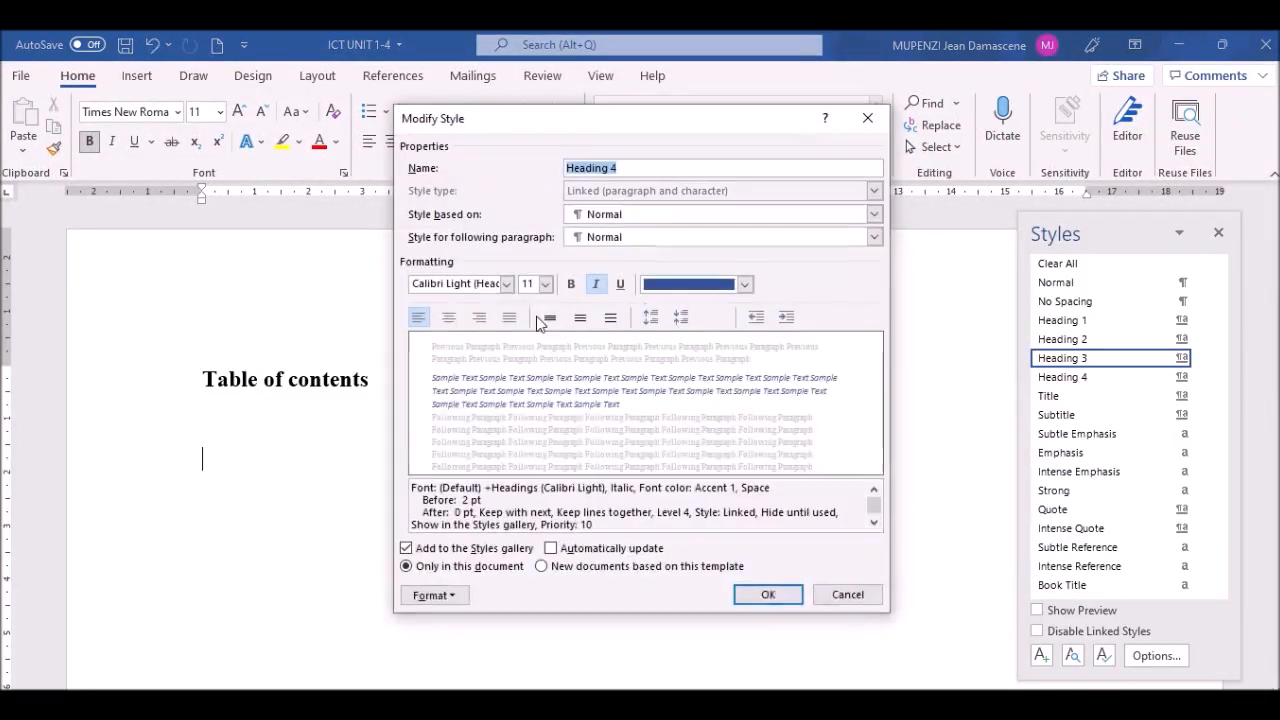
{"action": "left_click", "coordinate": [507, 284]}
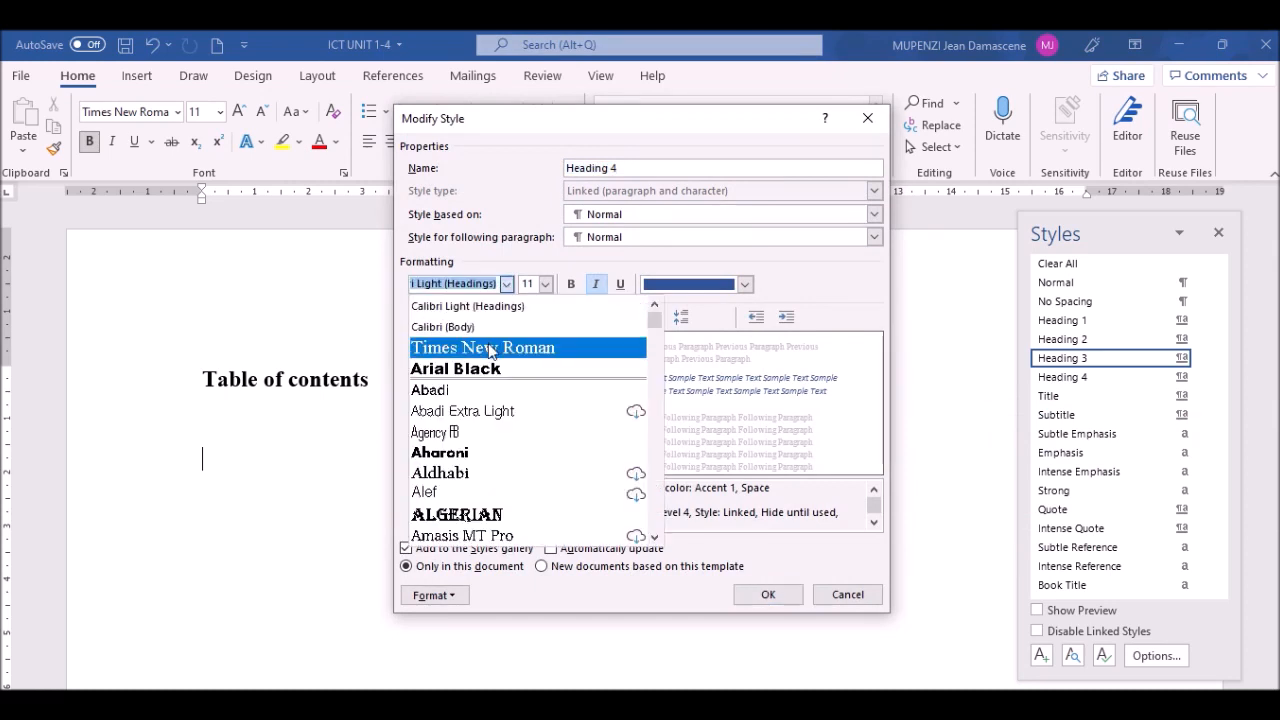
{"action": "left_click", "coordinate": [483, 347]}
{"action": "left_click", "coordinate": [545, 285]}
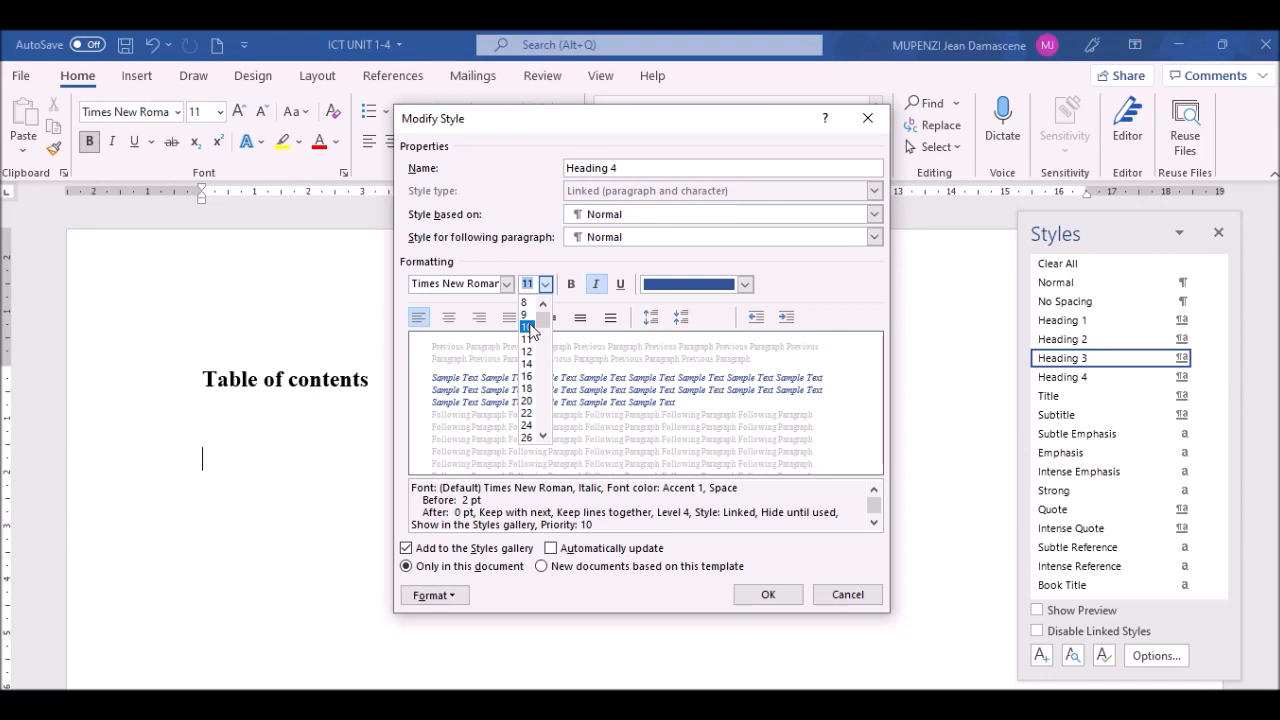
{"action": "left_click", "coordinate": [527, 327]}
{"action": "left_click", "coordinate": [745, 285]}
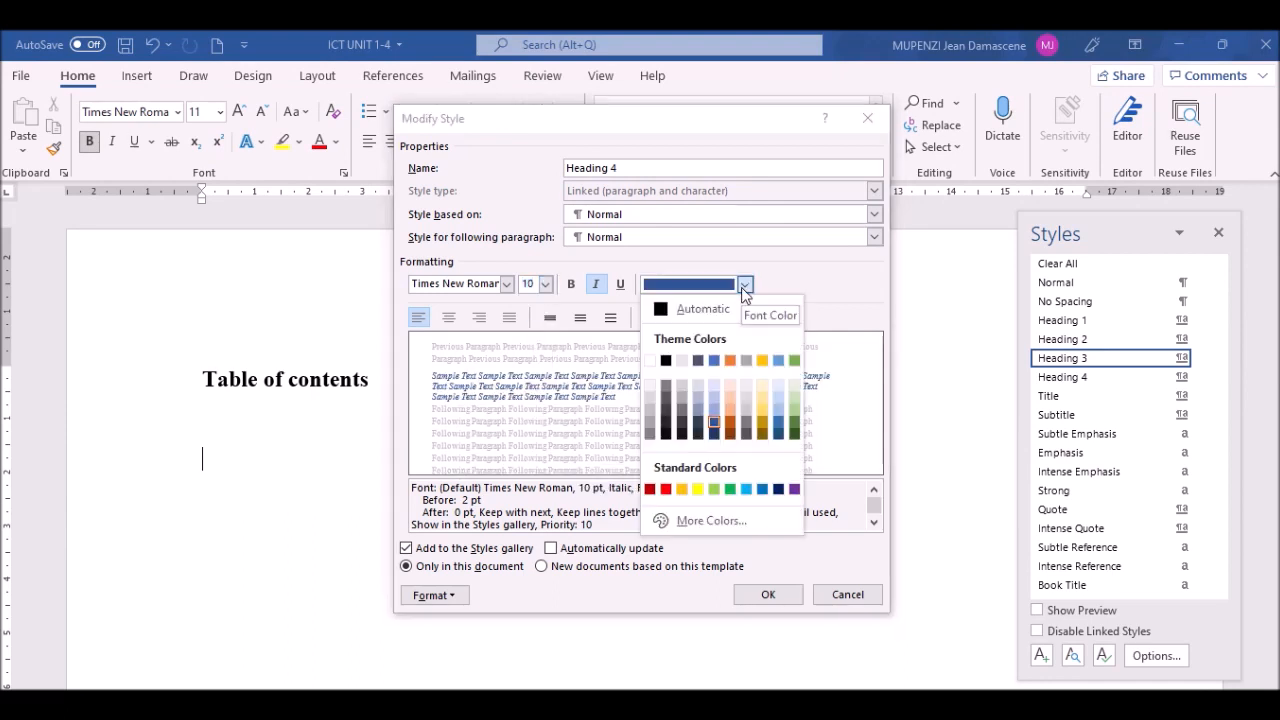
{"action": "left_click", "coordinate": [702, 310]}
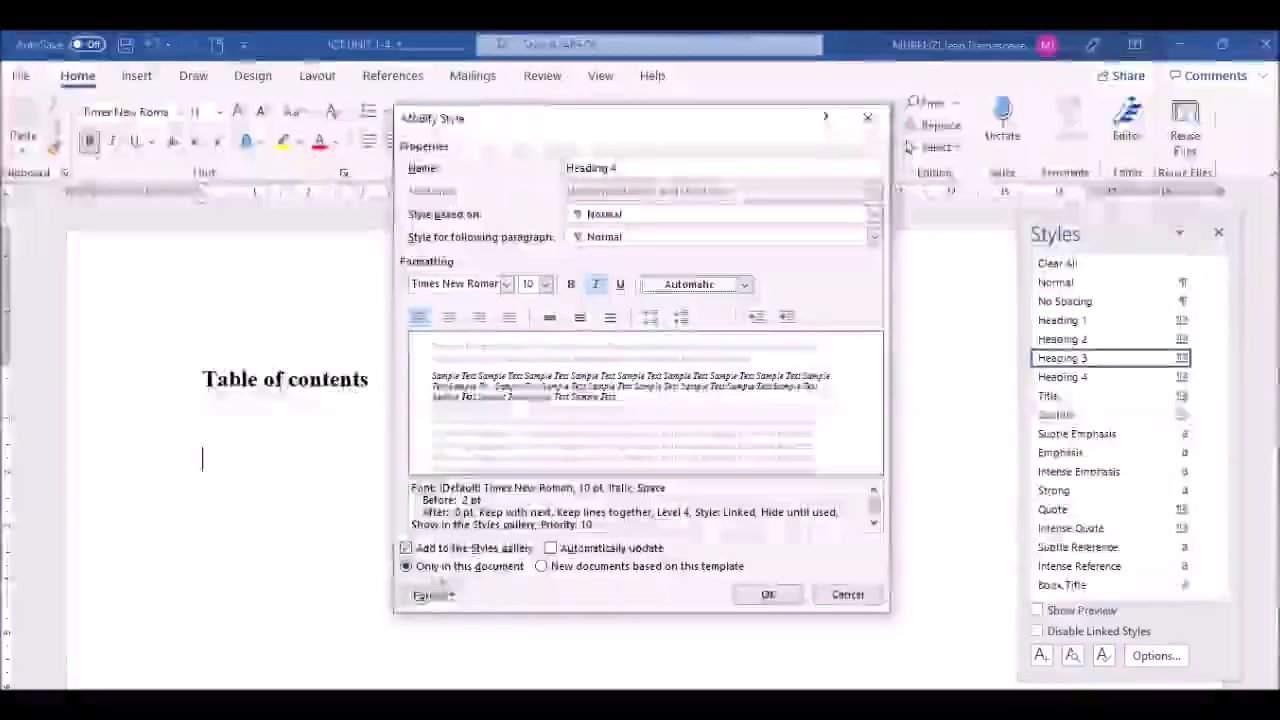
Step: Give Heading 4 0 pt space before and single line spacing, then save it
{"action": "left_click", "coordinate": [455, 597]}
{"action": "left_click", "coordinate": [475, 424]}
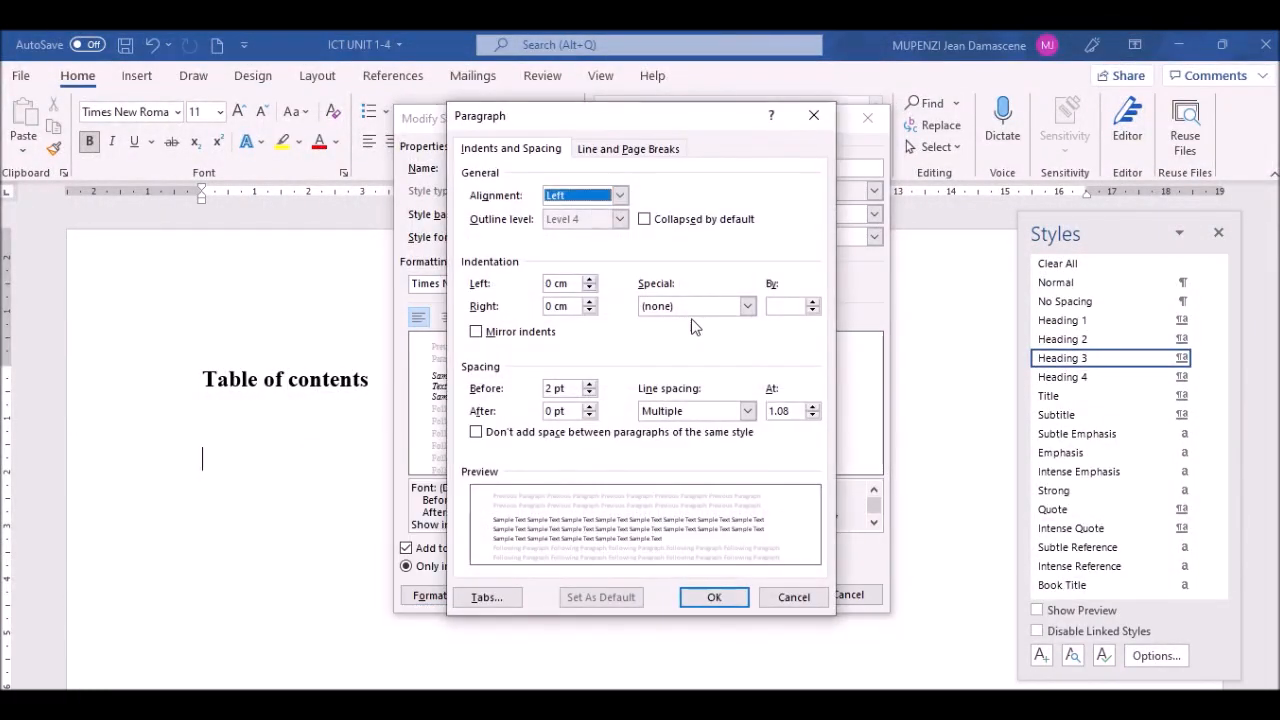
{"action": "left_click", "coordinate": [589, 394]}
{"action": "left_click", "coordinate": [589, 385]}
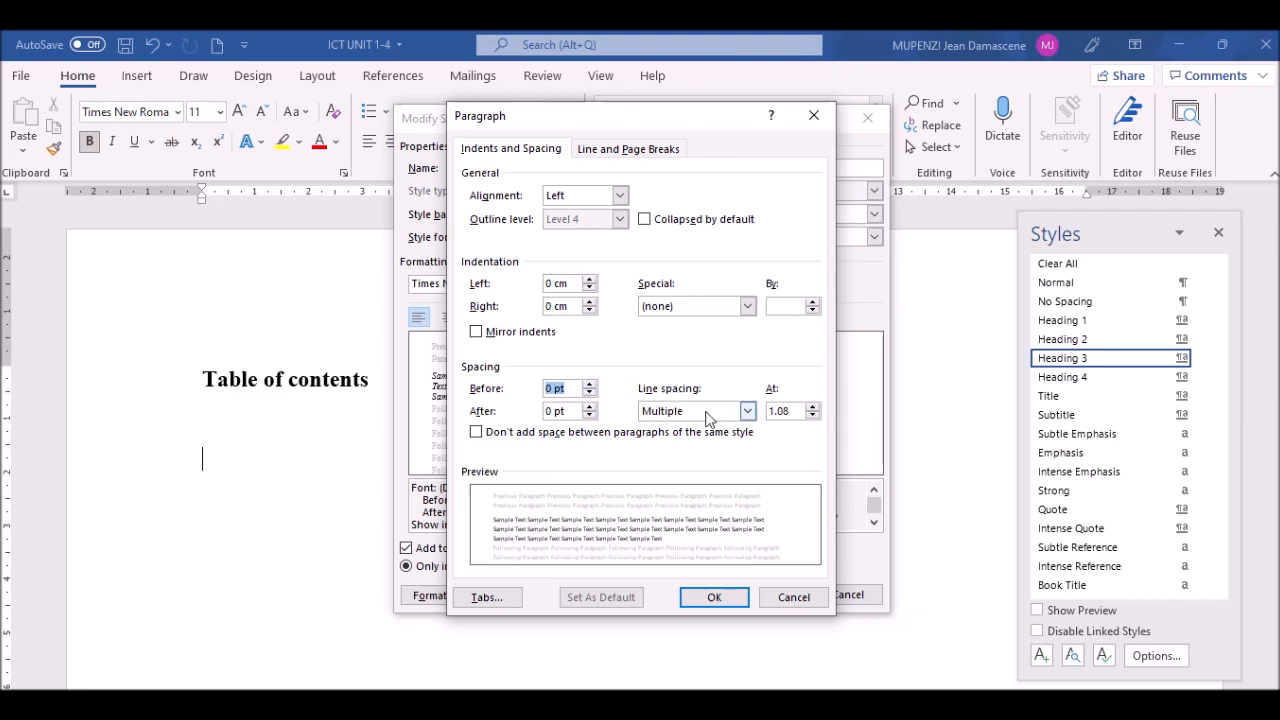
{"action": "left_click", "coordinate": [716, 413]}
{"action": "left_click", "coordinate": [712, 428]}
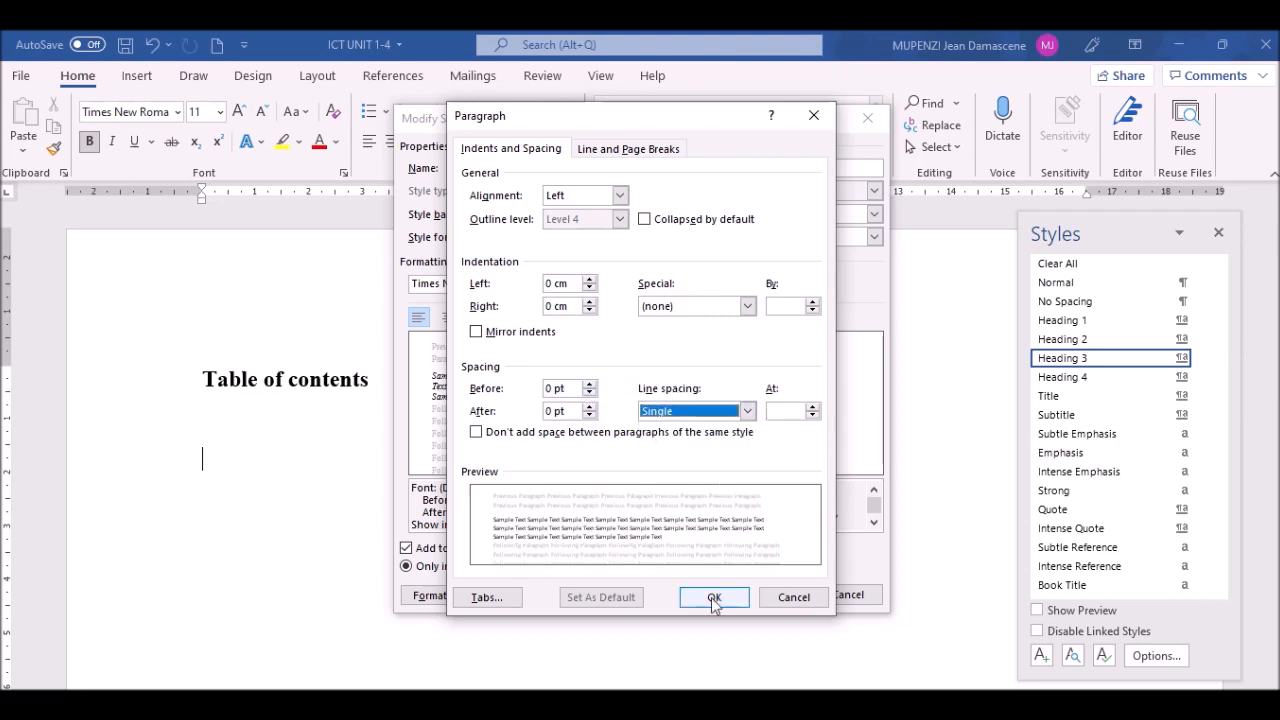
{"action": "left_click", "coordinate": [708, 597]}
{"action": "left_click", "coordinate": [768, 594]}
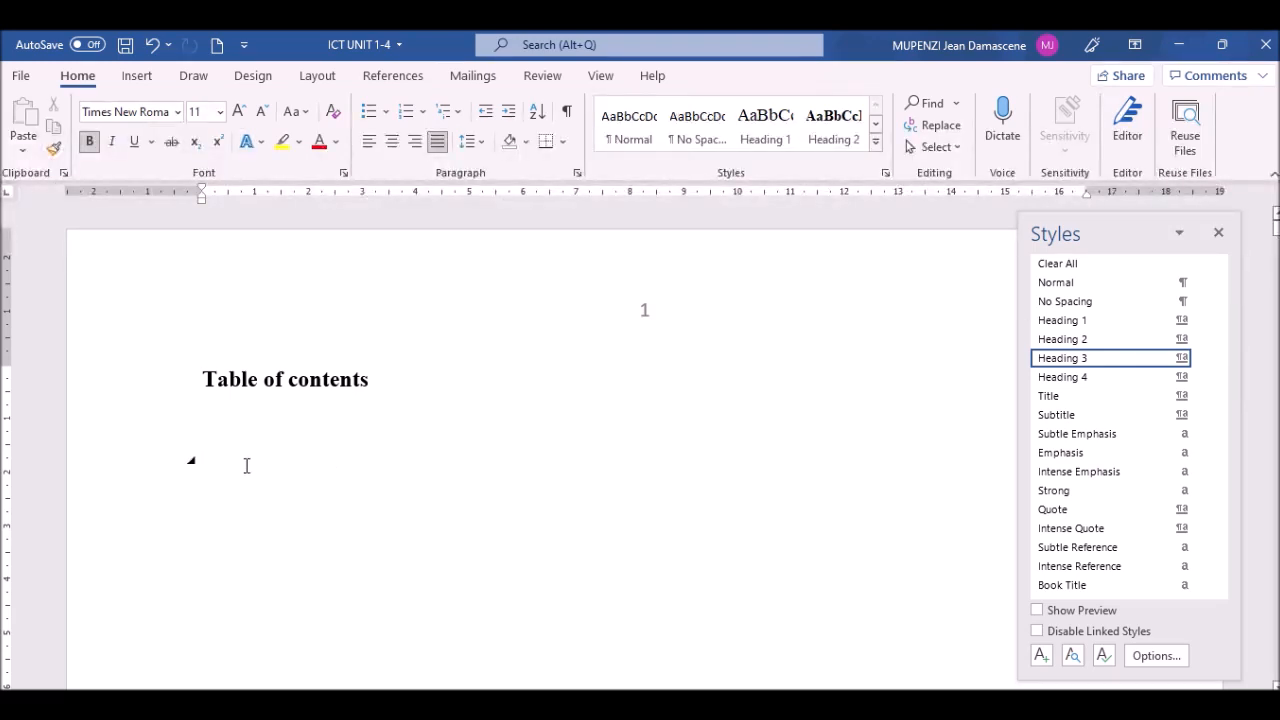
{"action": "key", "text": "Down"}
{"action": "key", "text": "Down"}
{"action": "key", "text": "Down"}
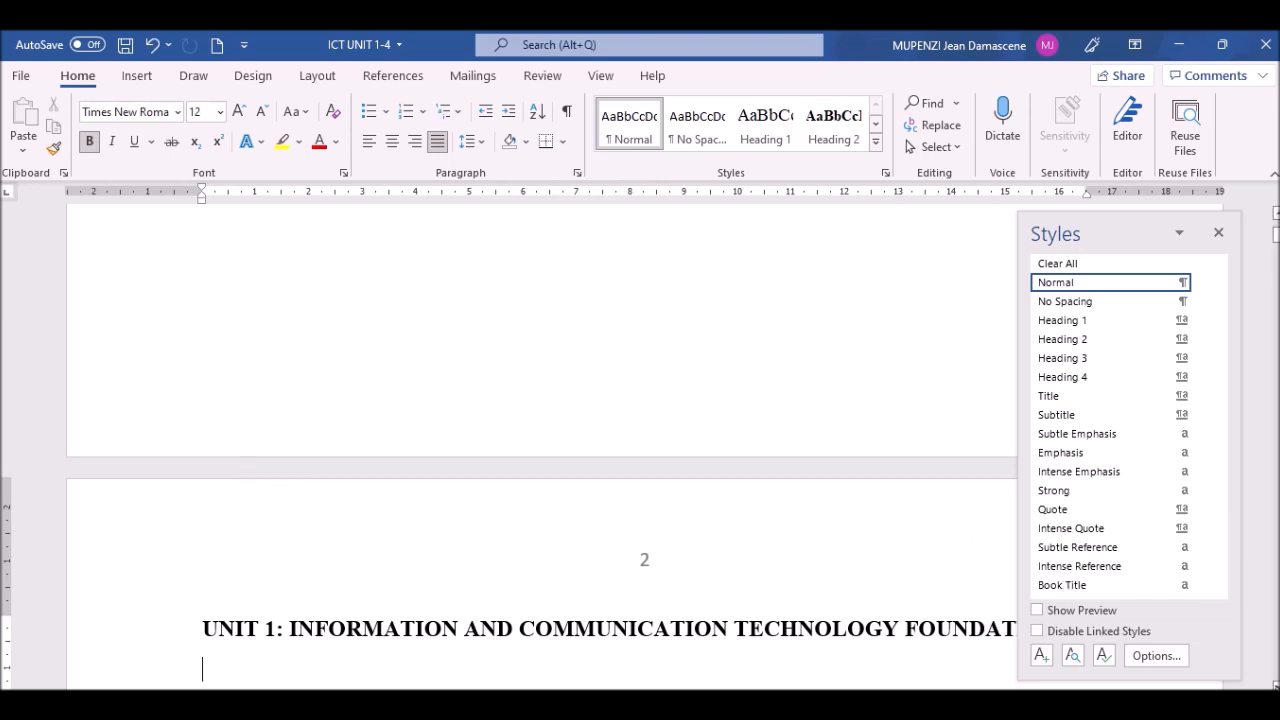
Step: Apply Heading 1 to the 'UNIT 1: INFORMATION AND COMMUNICATION TECHNOLOGY FOUNDATION' title on page 2
{"action": "scroll", "coordinate": [542, 450], "scroll_direction": "down", "scroll_amount": 5}
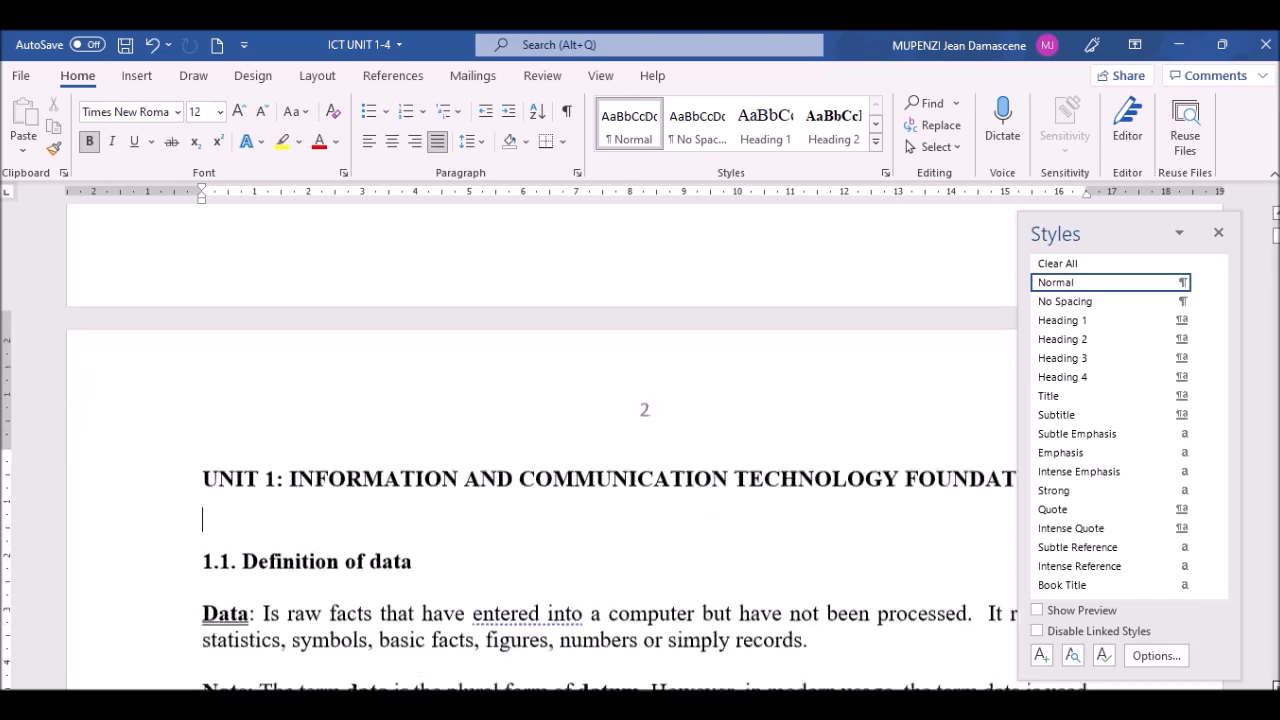
{"action": "scroll", "coordinate": [542, 450], "scroll_direction": "down", "scroll_amount": 2}
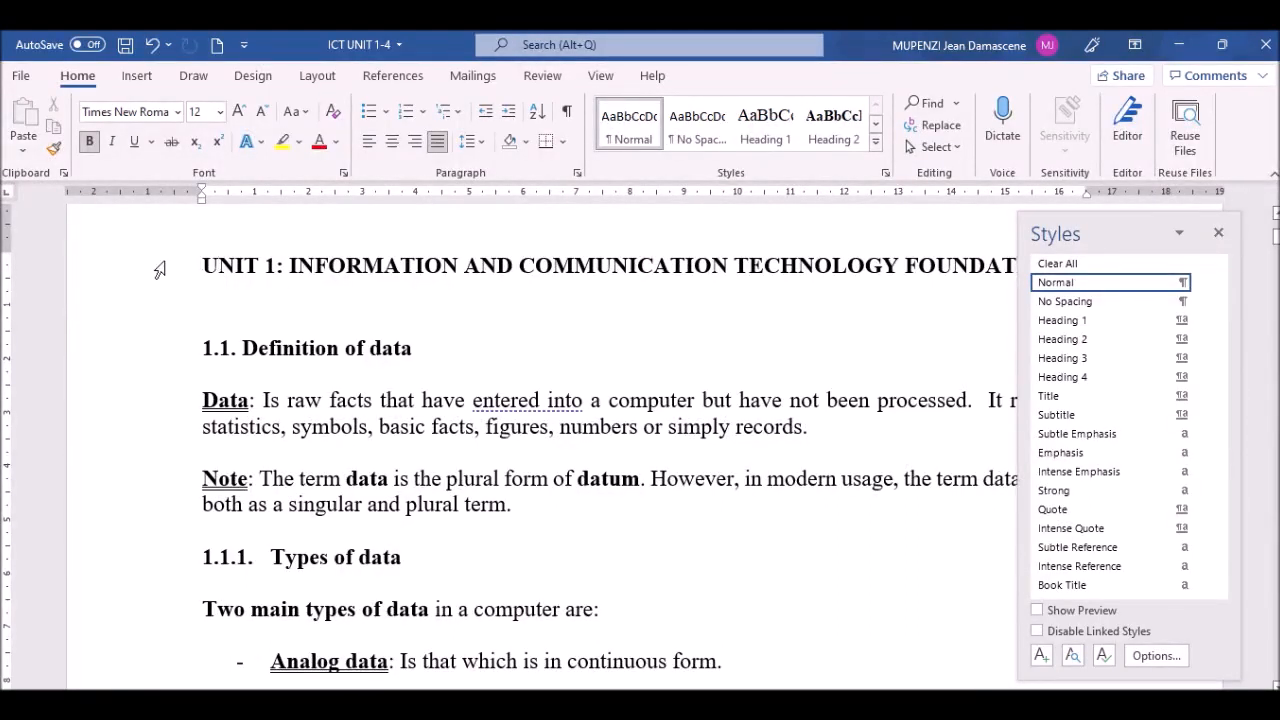
{"action": "left_click_drag", "start_coordinate": [201, 262], "coordinate": [789, 273]}
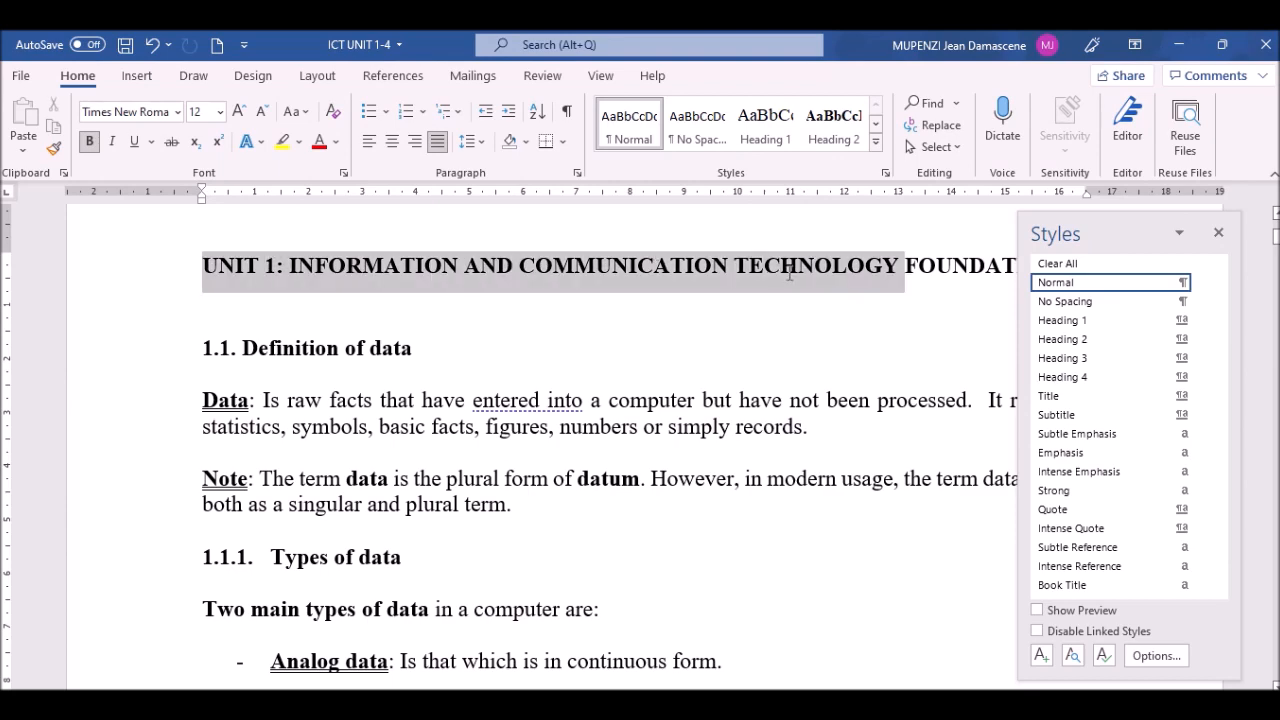
{"action": "left_click", "coordinate": [97, 273]}
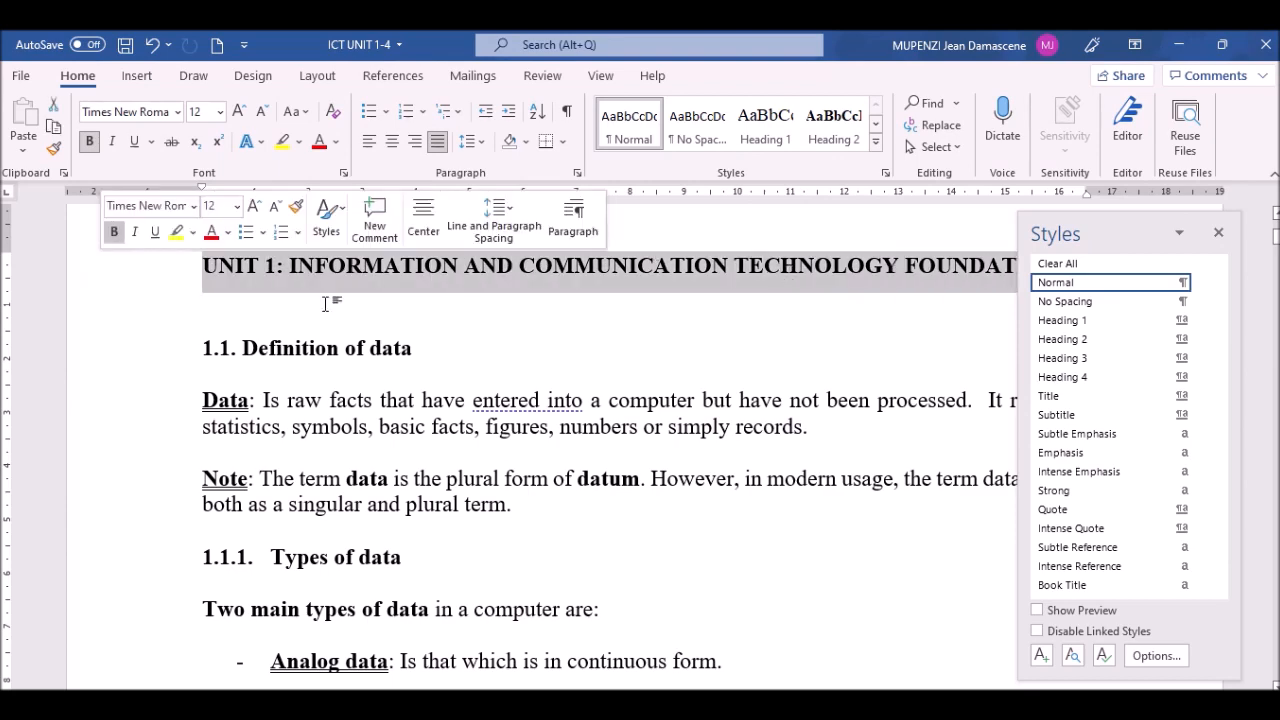
{"action": "left_click", "coordinate": [365, 325]}
{"action": "left_click", "coordinate": [91, 277]}
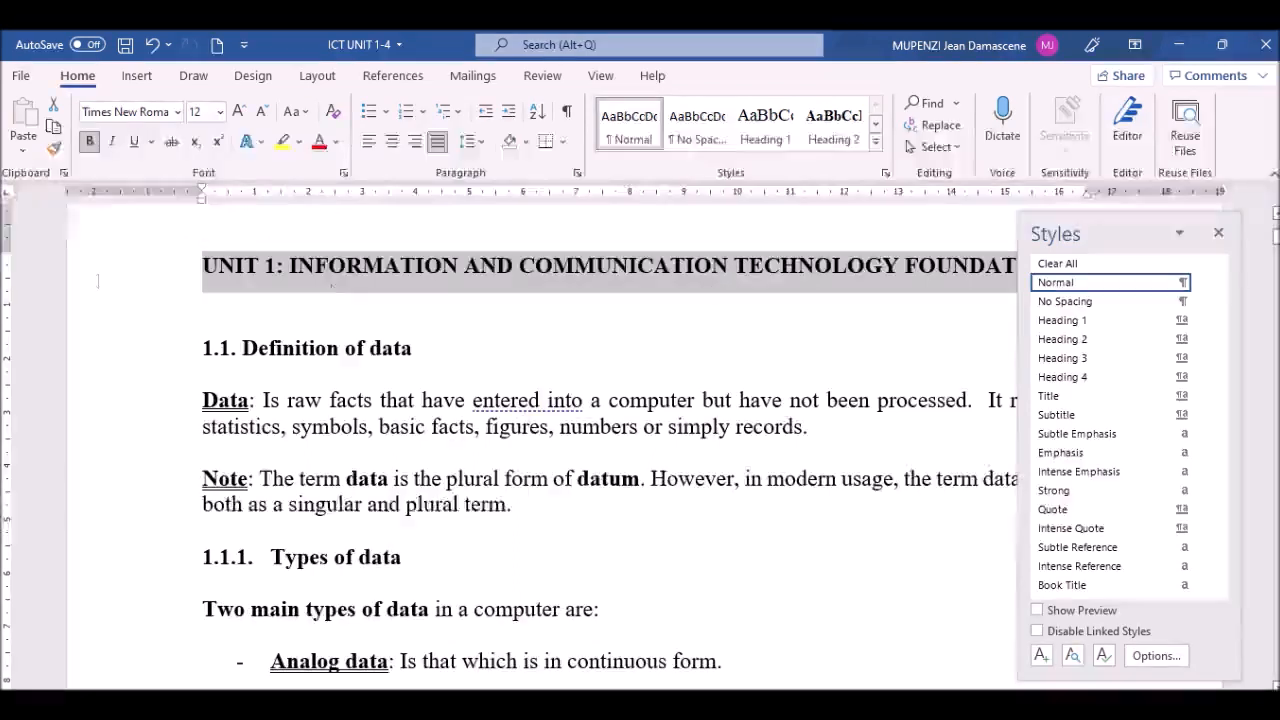
{"action": "left_click", "coordinate": [1073, 324]}
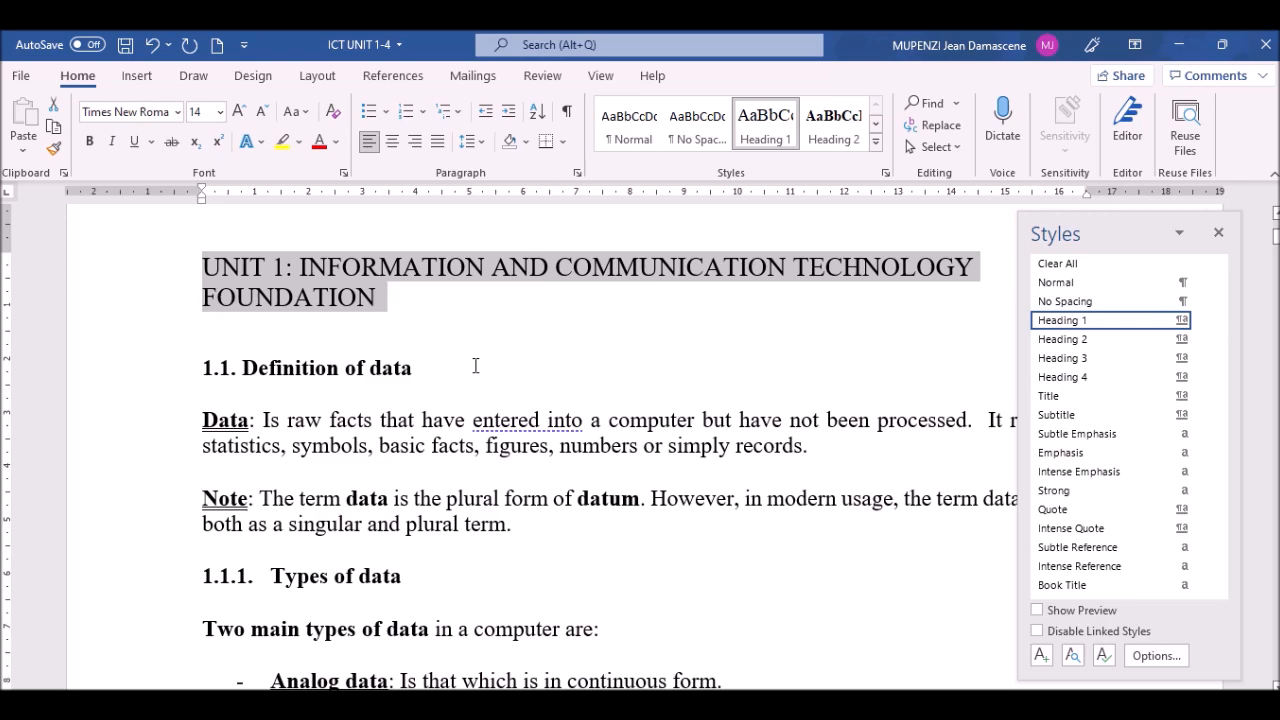
Step: Replace the automatic 1.1. numbering on Definition of data with typed text '1.1'
{"action": "left_click", "coordinate": [219, 368]}
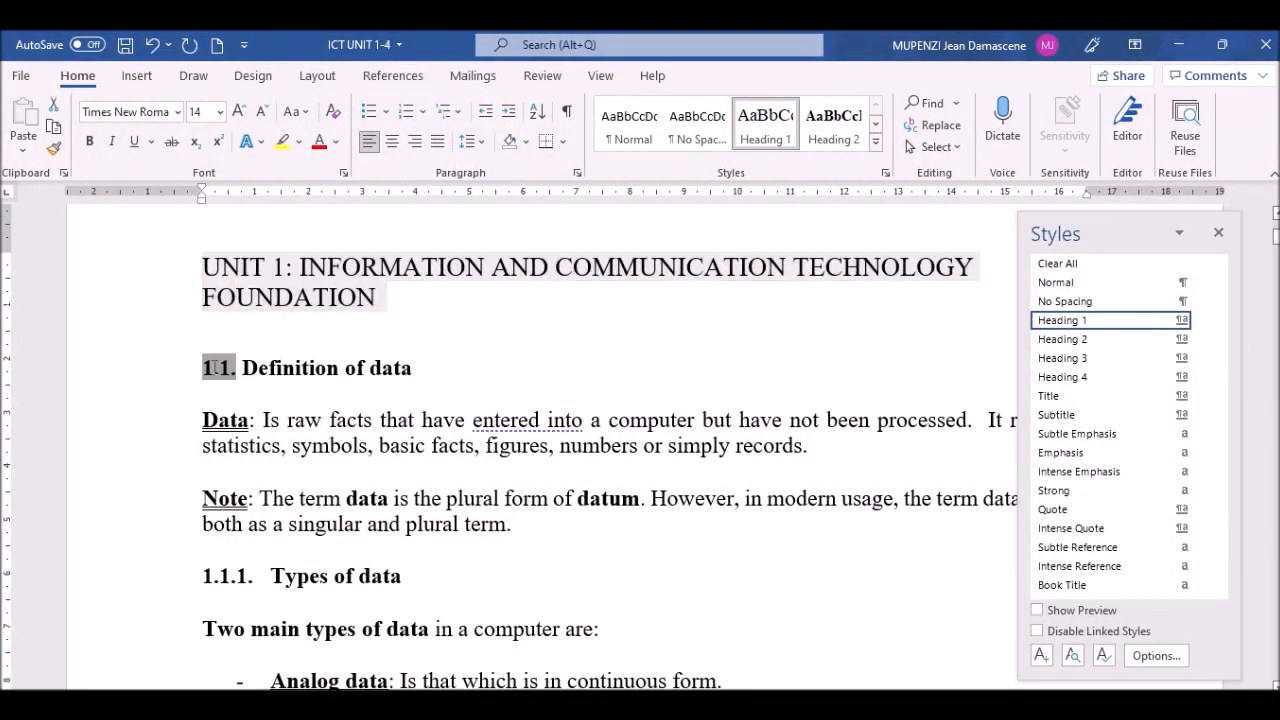
{"action": "left_click", "coordinate": [249, 386]}
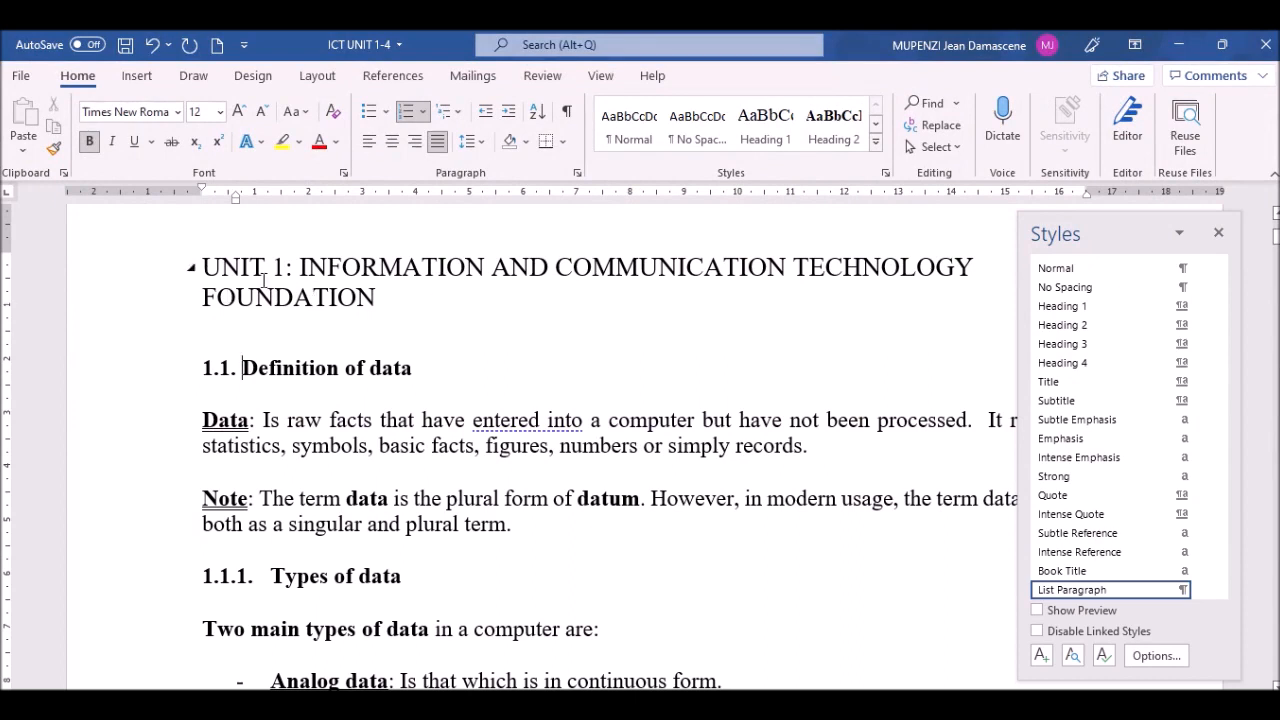
{"action": "left_click", "coordinate": [225, 369]}
{"action": "key", "text": "BackSpace"}
{"action": "key", "text": "BackSpace"}
{"action": "key", "text": "BackSpace"}
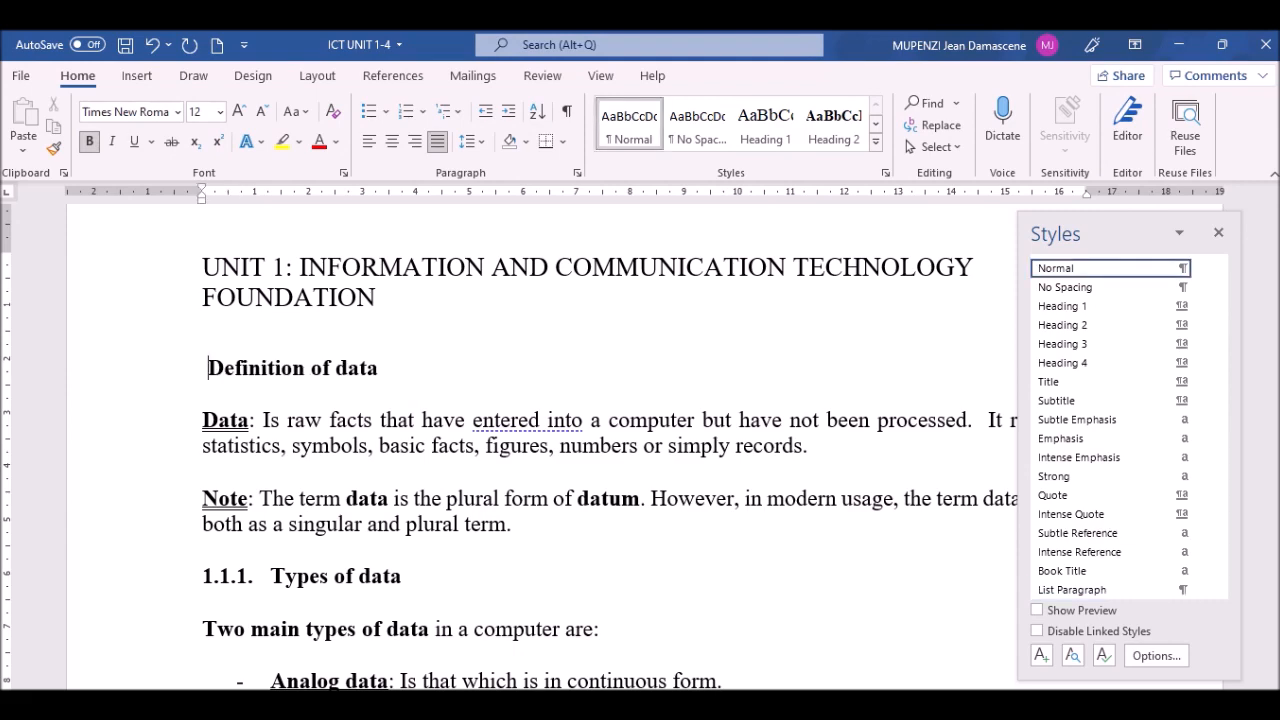
{"action": "type", "text": "10"}
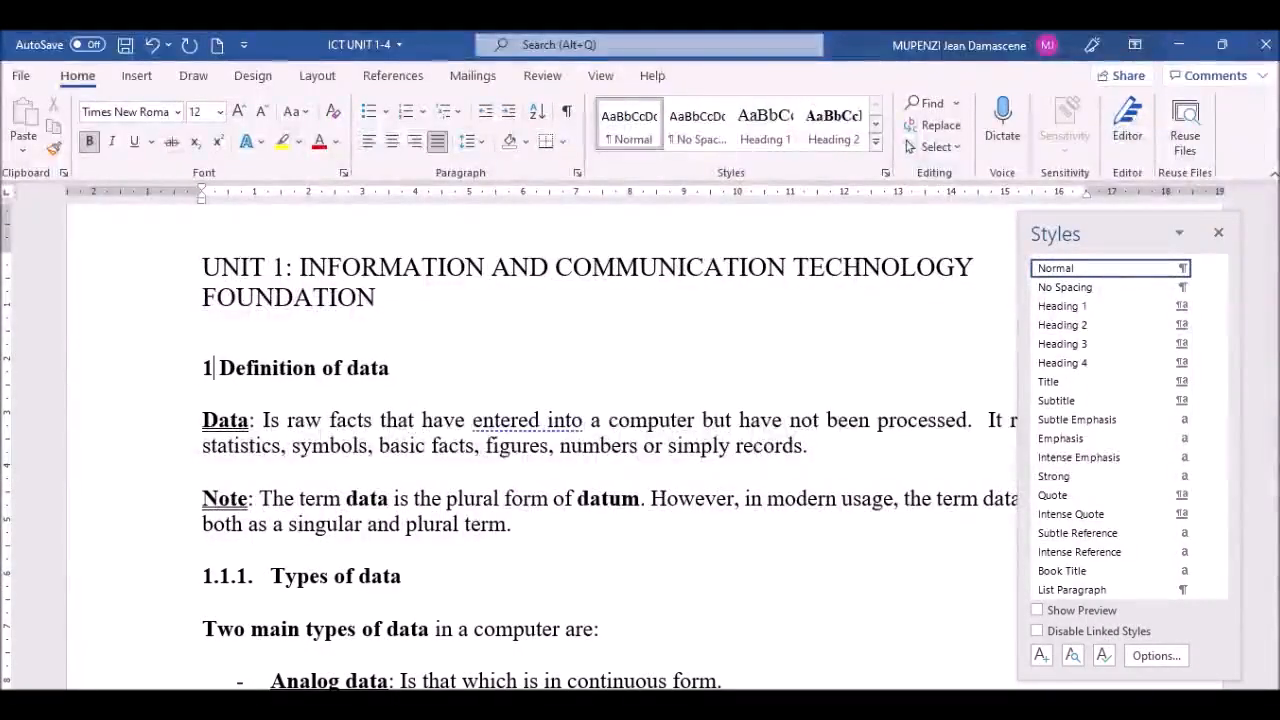
{"action": "key", "text": "BackSpace"}
{"action": "type", "text": ".1"}
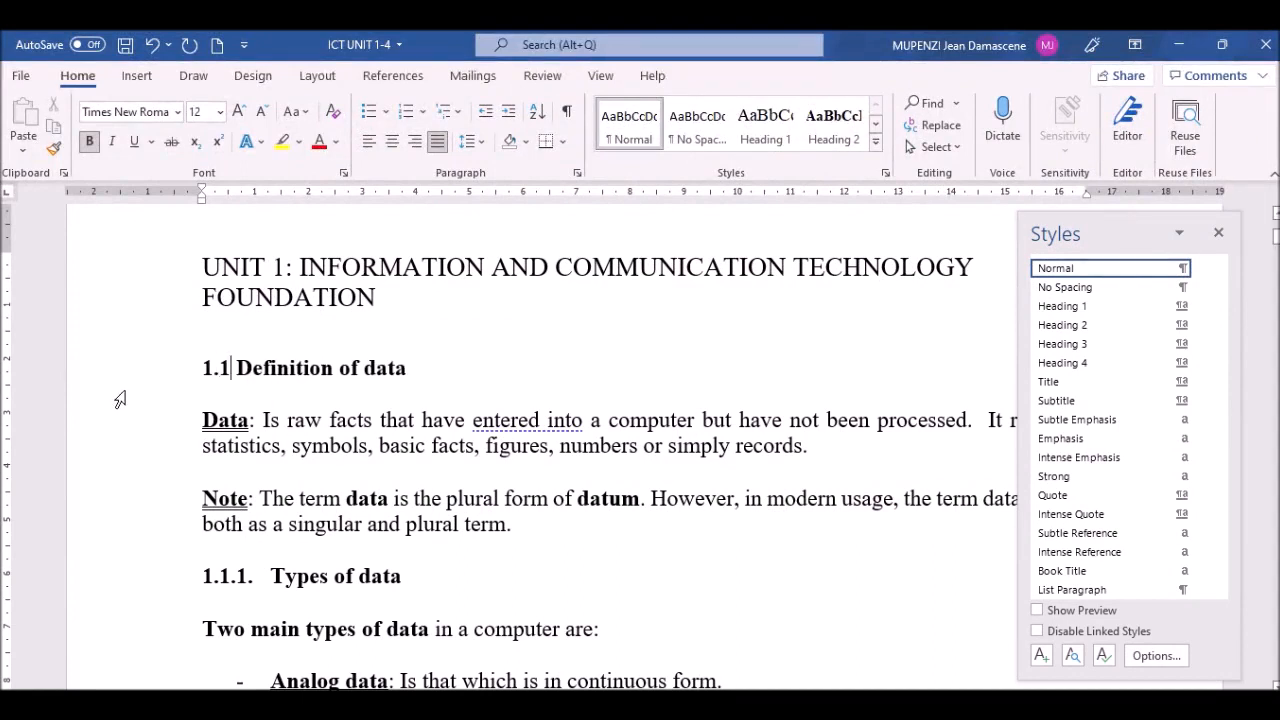
Step: Apply Heading 2 to the '1.1 Definition of data' line
{"action": "left_click", "coordinate": [109, 377]}
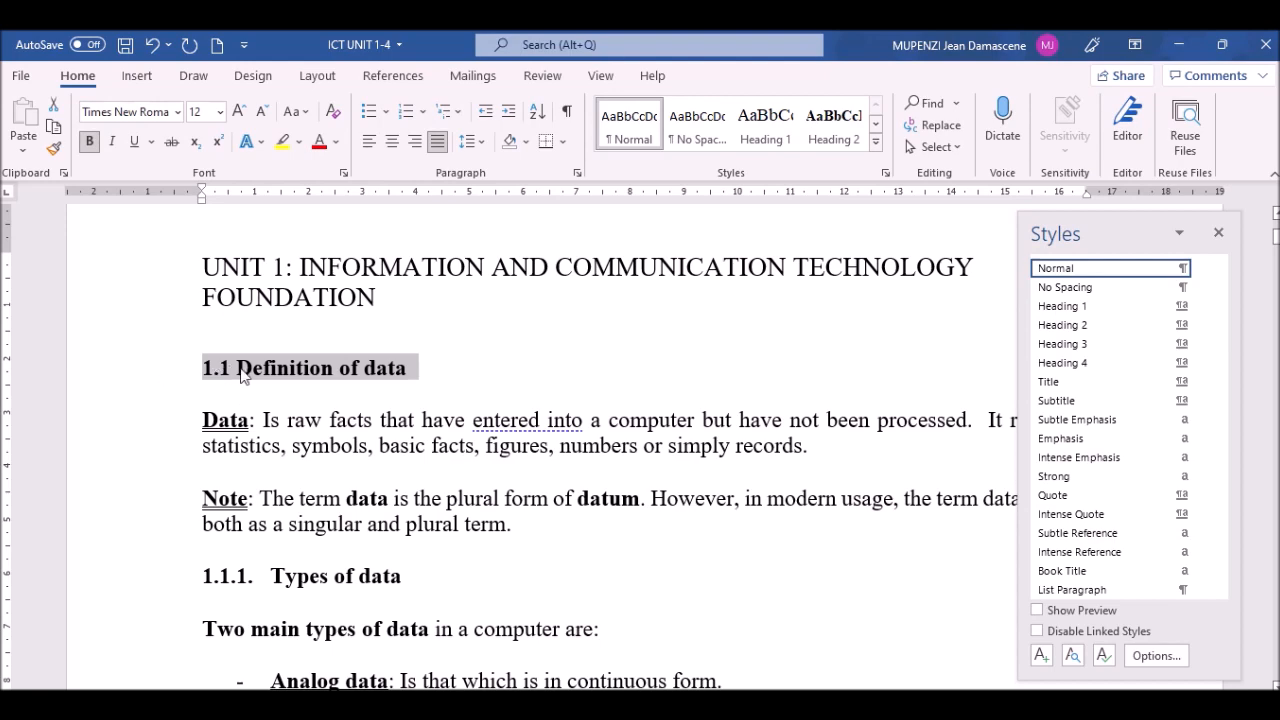
{"action": "left_click", "coordinate": [1074, 330]}
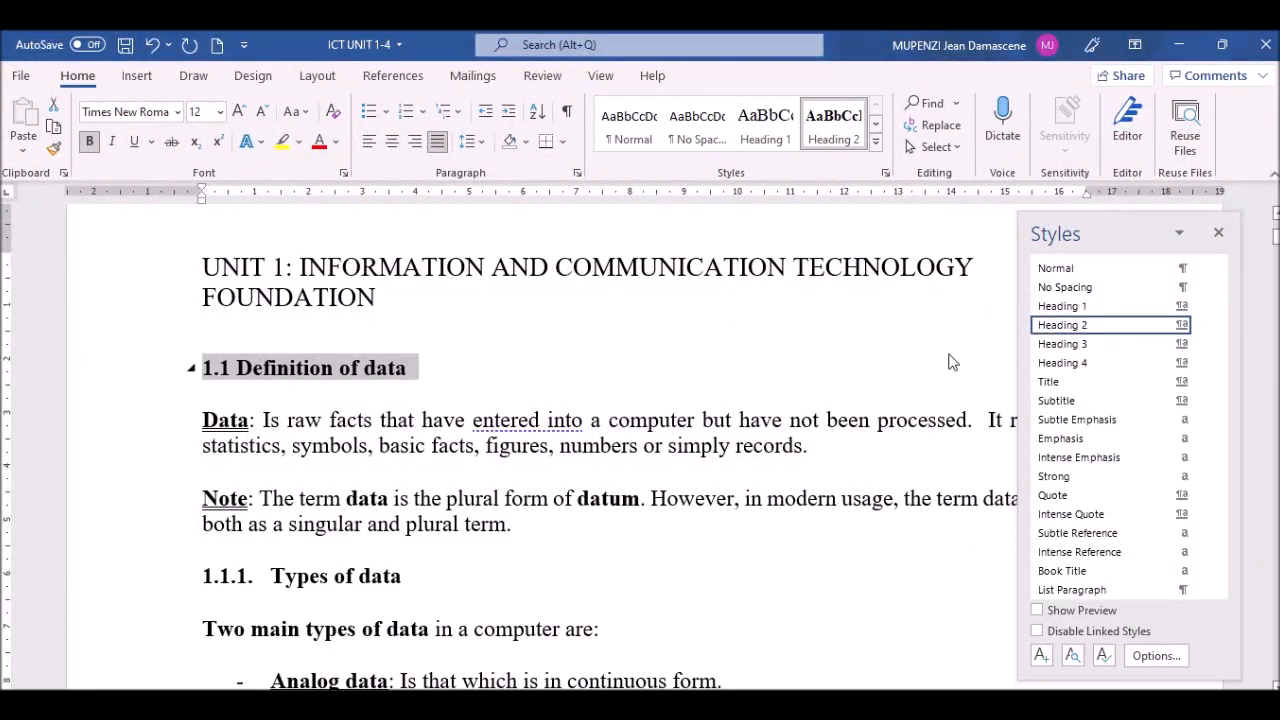
{"action": "mouse_move", "coordinate": [1072, 336]}
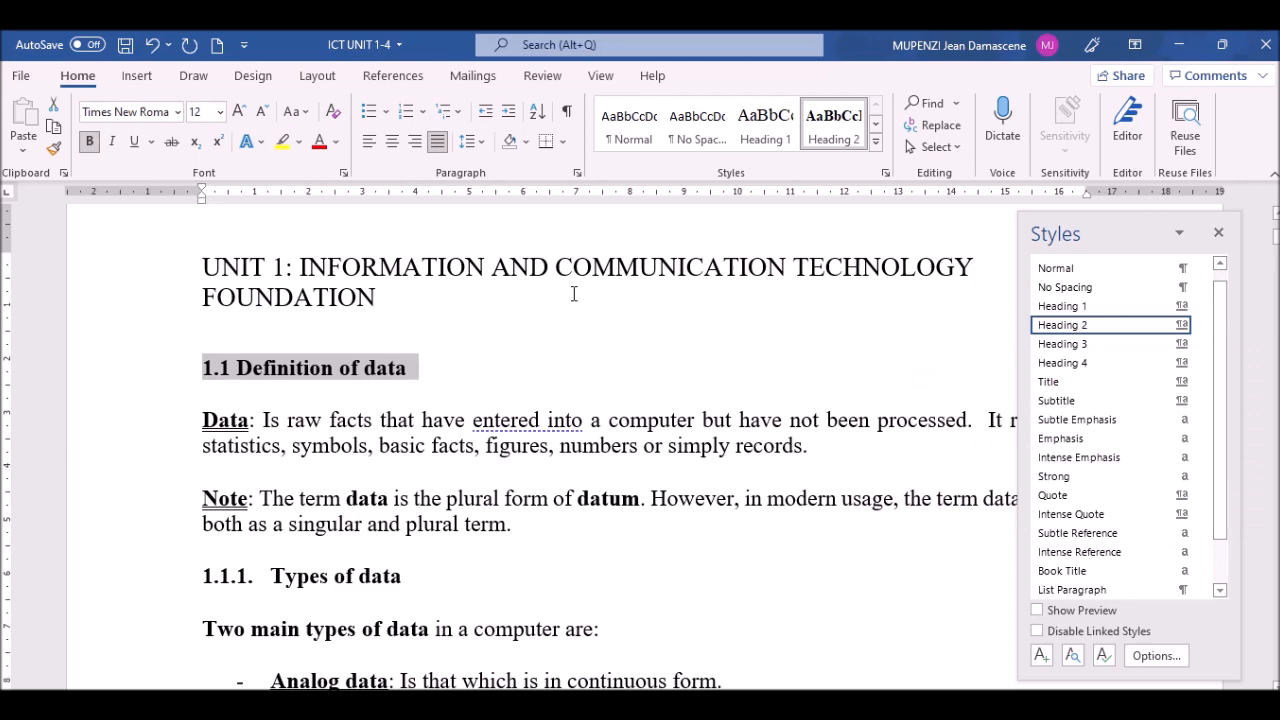
{"action": "left_click", "coordinate": [230, 500]}
Step: Replace the automatic numbering with a typed '1.1.1 Types of data' and style the line Heading 3
{"action": "key", "text": "Down"}
{"action": "key", "text": "Down"}
{"action": "key", "text": "Down"}
{"action": "key", "text": "Down"}
{"action": "key", "text": "Down"}
{"action": "key", "text": "Down"}
{"action": "key", "text": "Down"}
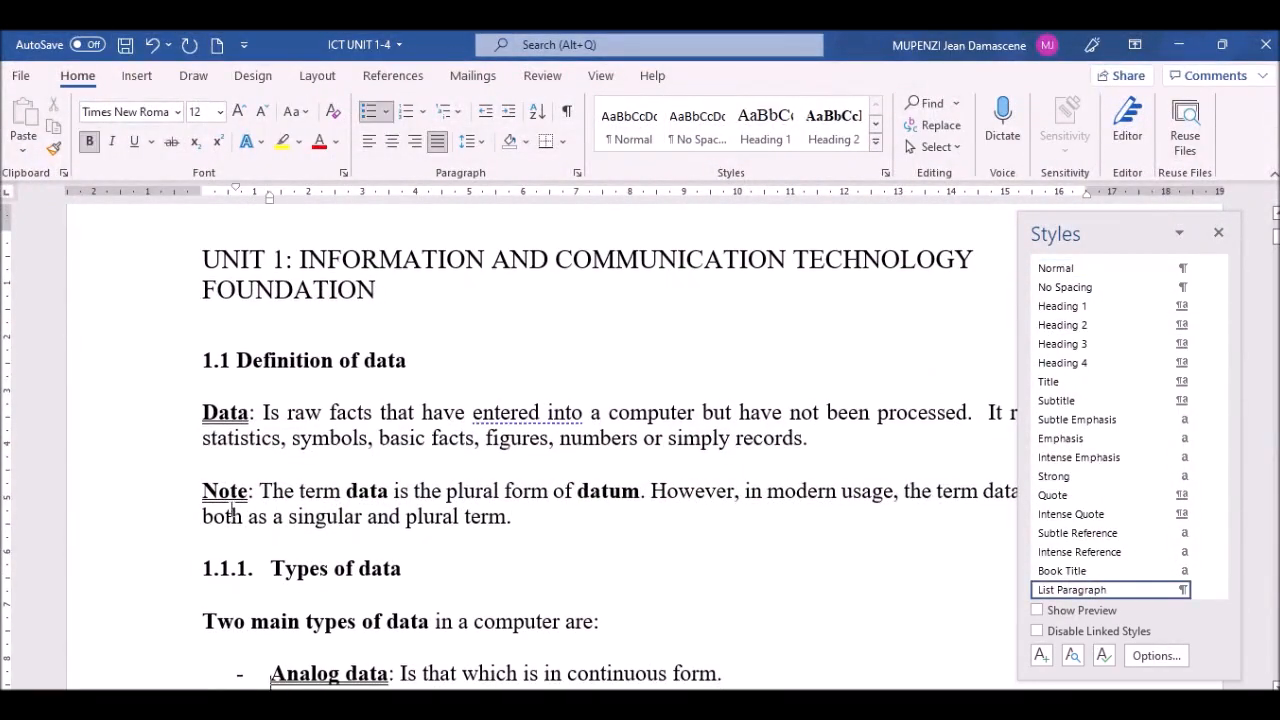
{"action": "key", "text": "Down"}
{"action": "key", "text": "Down"}
{"action": "key", "text": "Down"}
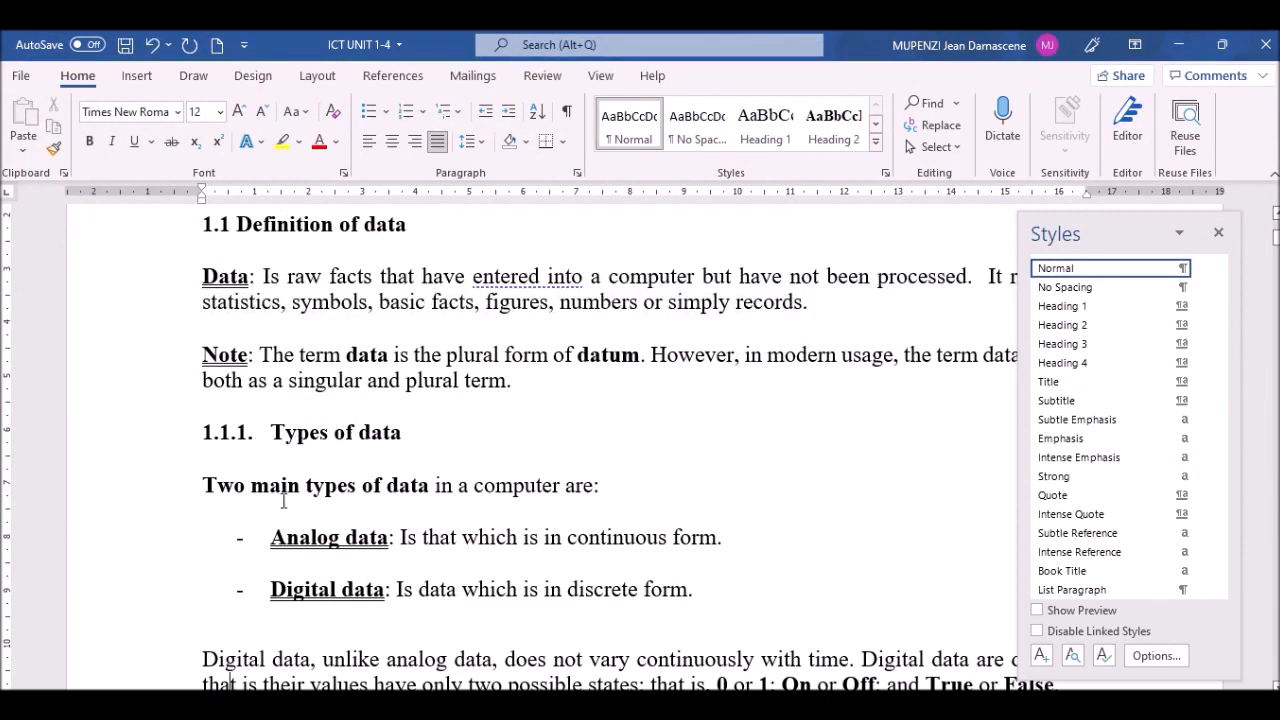
{"action": "left_click", "coordinate": [273, 432]}
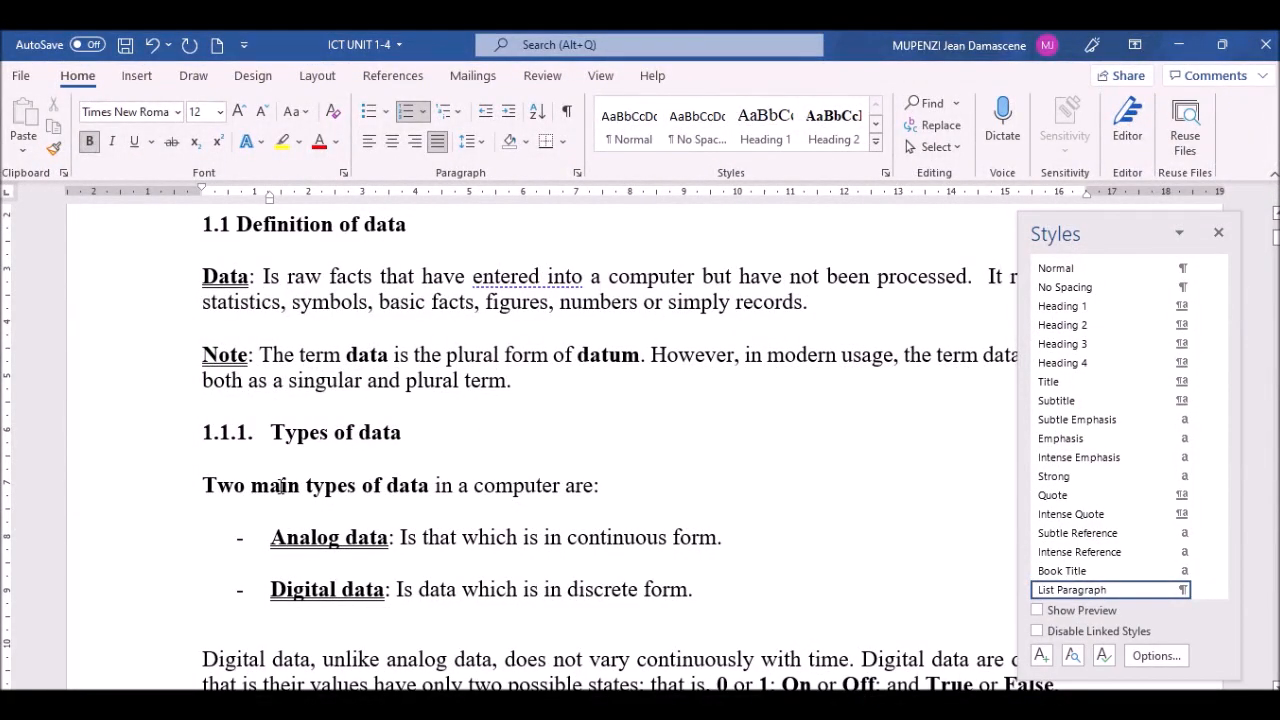
{"action": "key", "text": "BackSpace"}
{"action": "key", "text": "BackSpace"}
{"action": "key", "text": "ctrl+shift+n"}
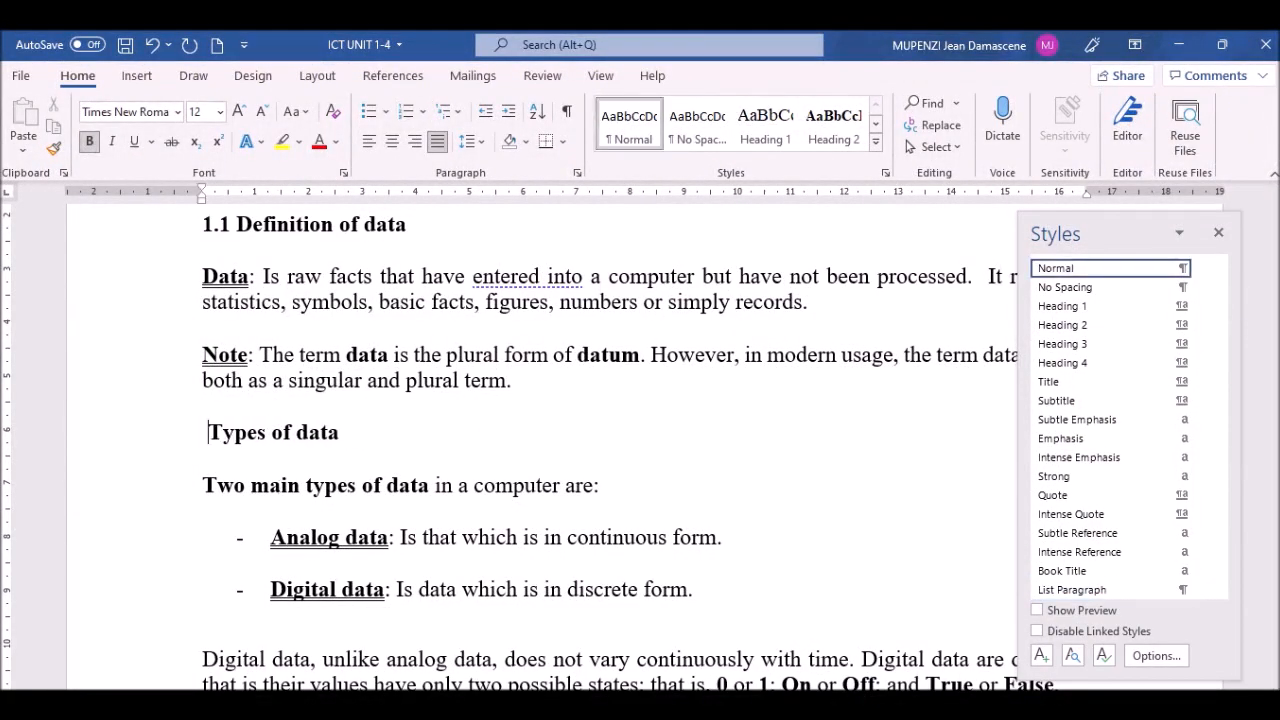
{"action": "type", "text": "1 "}
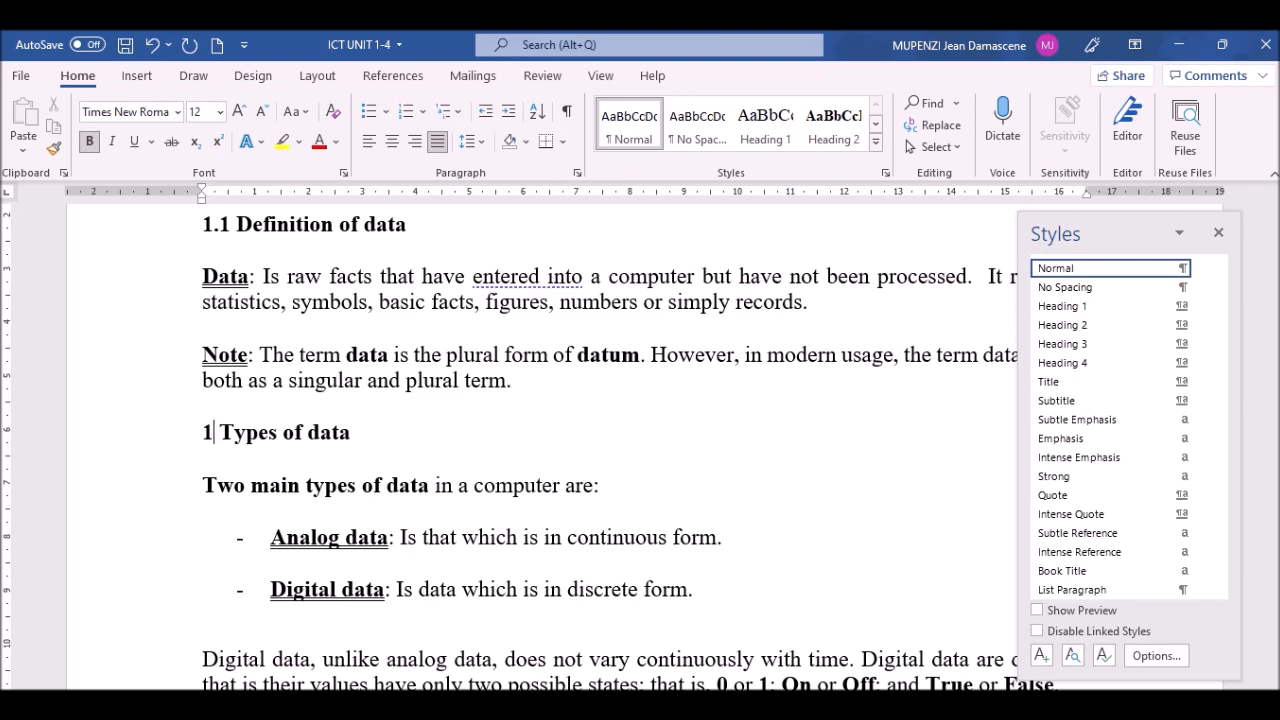
{"action": "type", "text": ".1.1"}
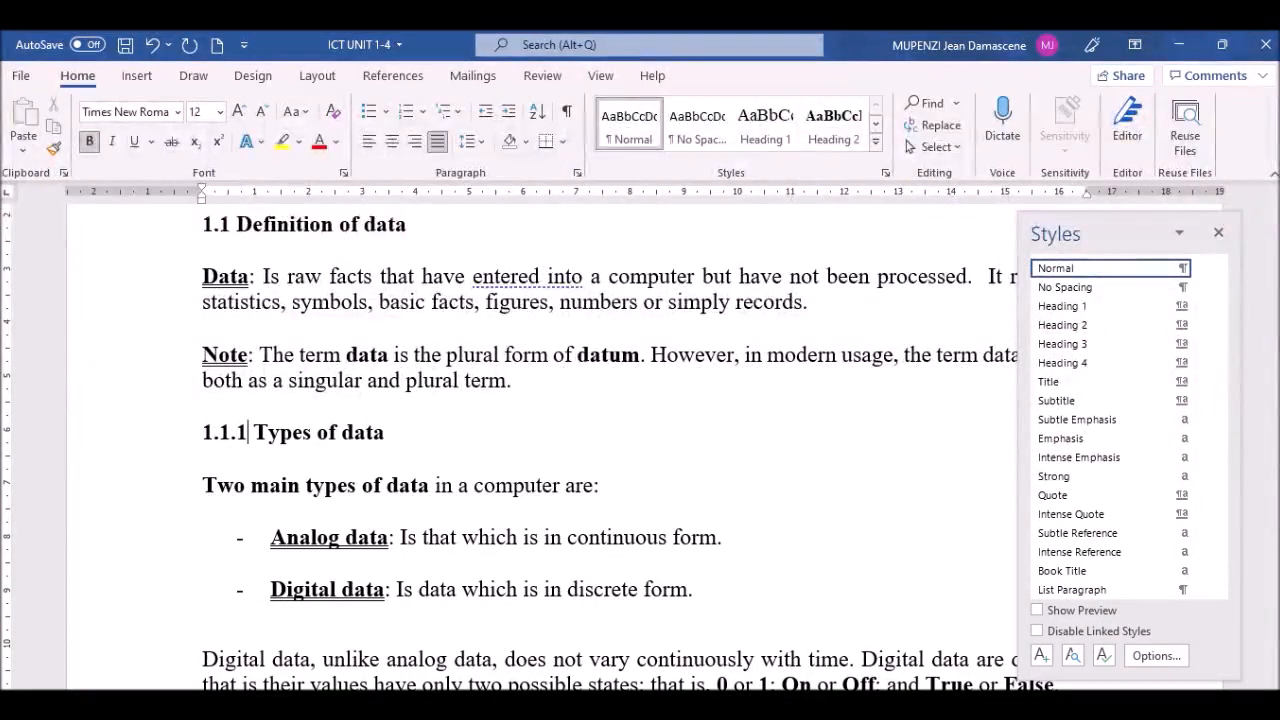
{"action": "left_click", "coordinate": [106, 434]}
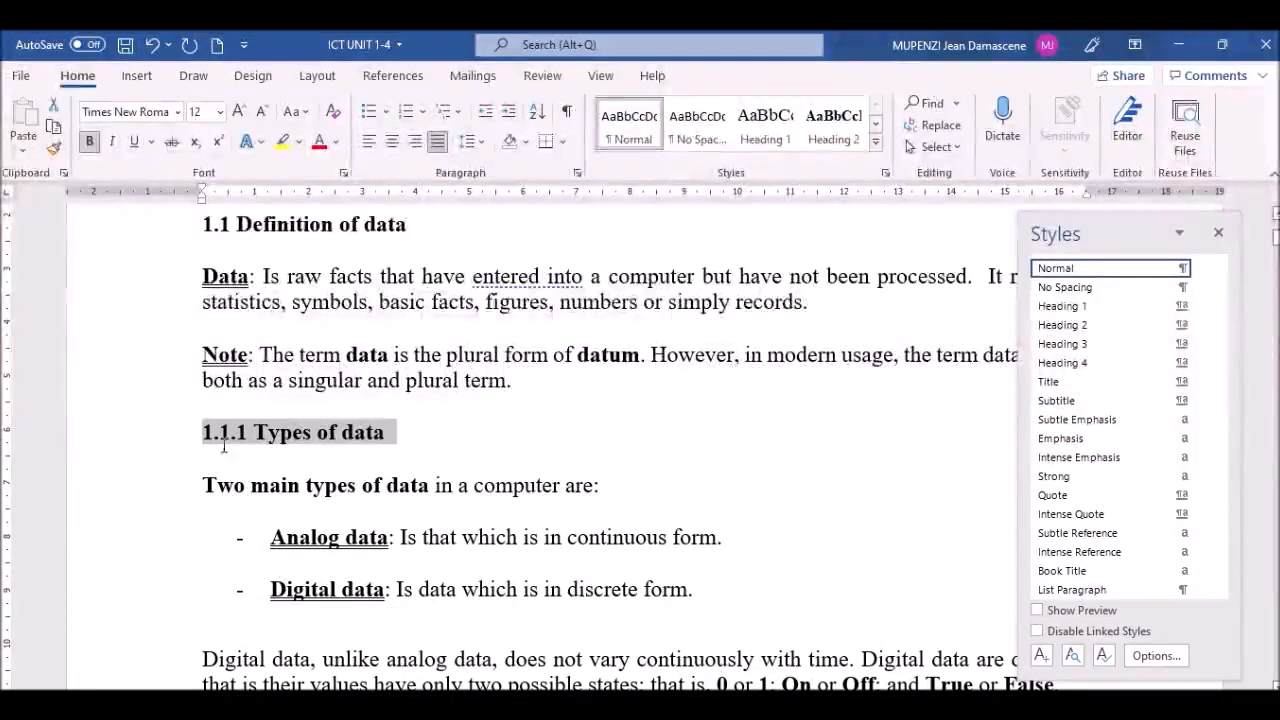
{"action": "left_click", "coordinate": [1092, 344]}
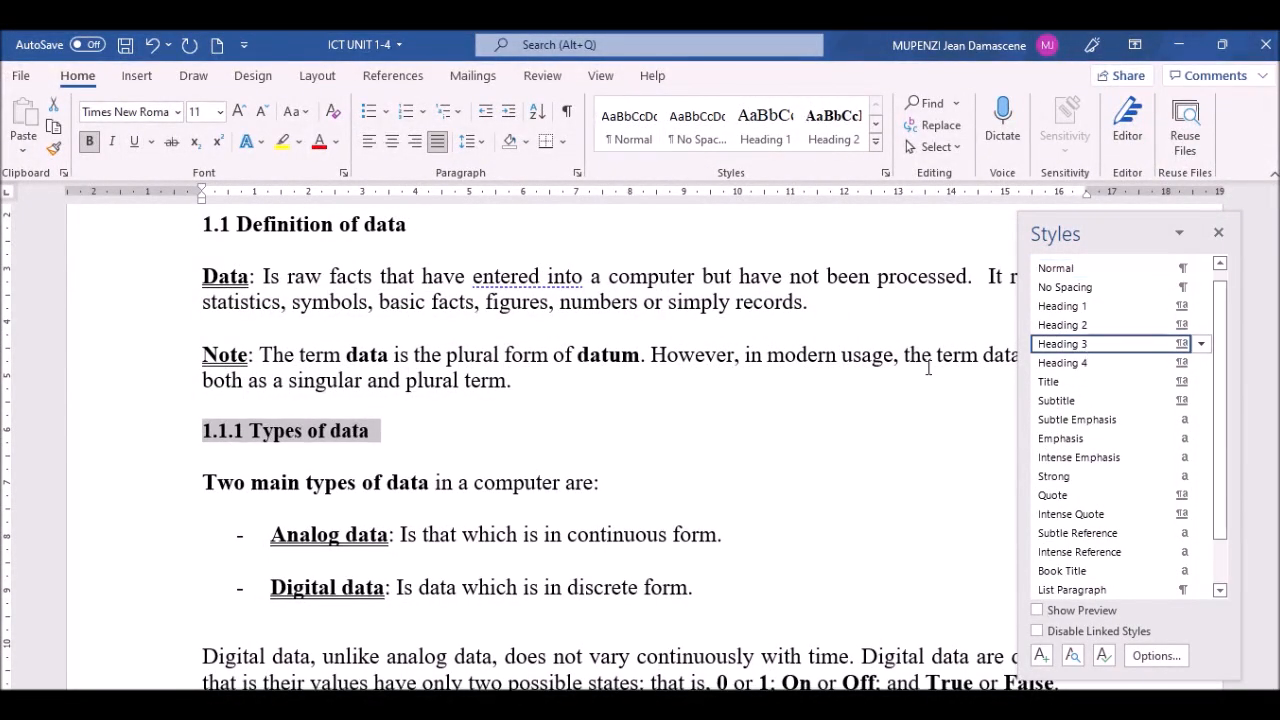
{"action": "left_click", "coordinate": [308, 482]}
{"action": "key", "text": "Down"}
{"action": "key", "text": "Down"}
{"action": "key", "text": "Down"}
{"action": "key", "text": "Down"}
{"action": "key", "text": "Down"}
{"action": "key", "text": "Down"}
{"action": "key", "text": "Down"}
{"action": "key", "text": "Down"}
{"action": "key", "text": "Down"}
{"action": "key", "text": "Down"}
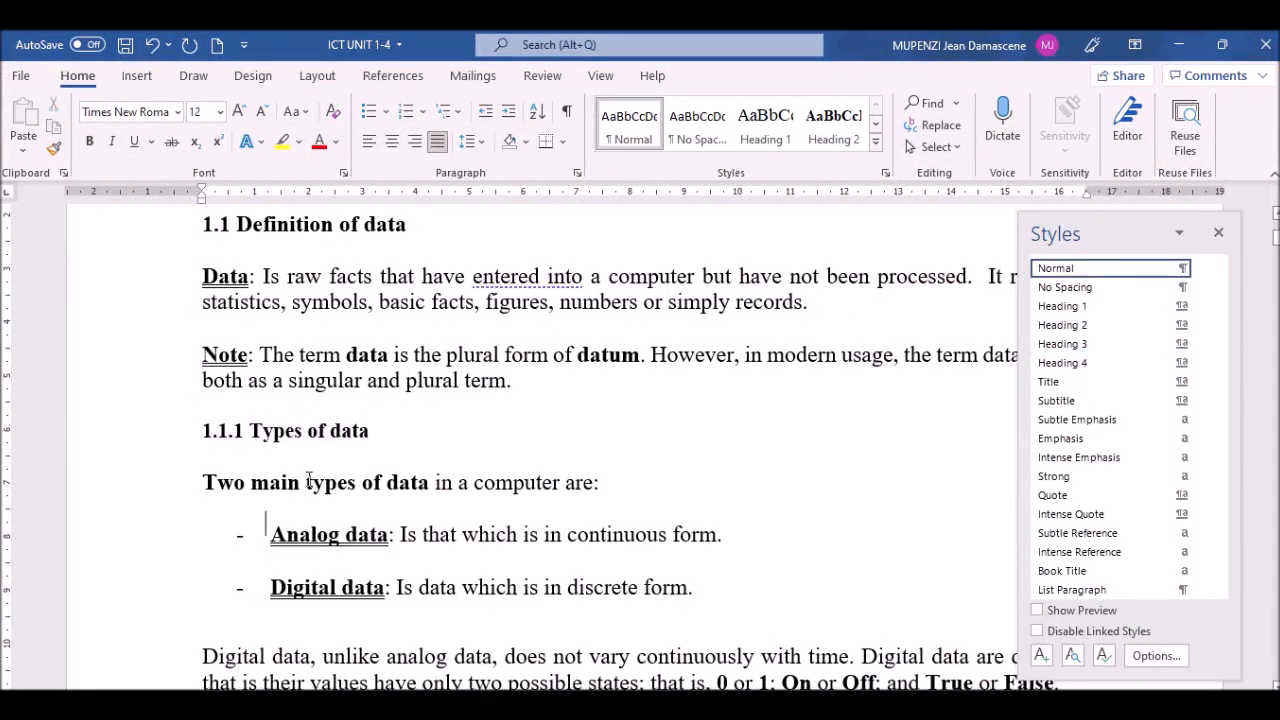
{"action": "key", "text": "Down"}
{"action": "key", "text": "Down"}
{"action": "key", "text": "Down"}
{"action": "key", "text": "Down"}
{"action": "key", "text": "Down"}
{"action": "key", "text": "Down"}
{"action": "key", "text": "Down"}
{"action": "key", "text": "Down"}
{"action": "key", "text": "Down"}
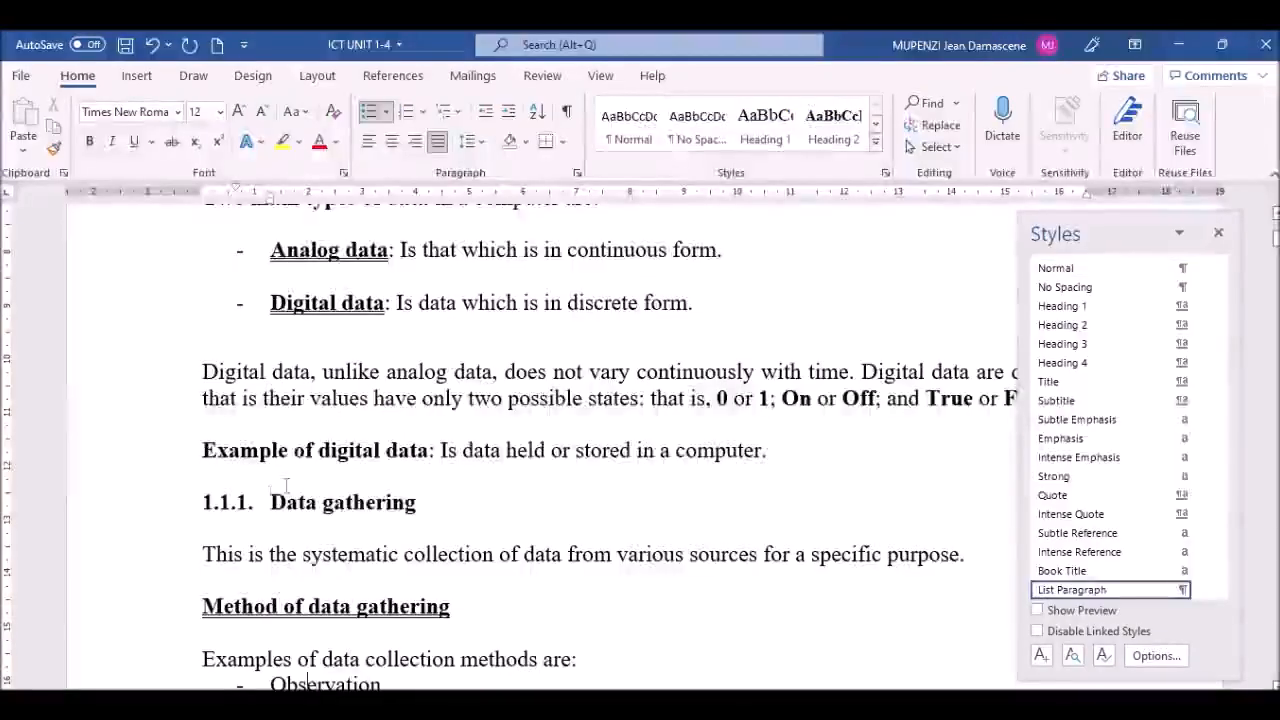
Step: Retype the Data gathering heading as '1.1.2 Data gathering' without auto-numbering and apply Heading 3
{"action": "left_click", "coordinate": [268, 508]}
{"action": "key", "text": "BackSpace"}
{"action": "key", "text": "BackSpace"}
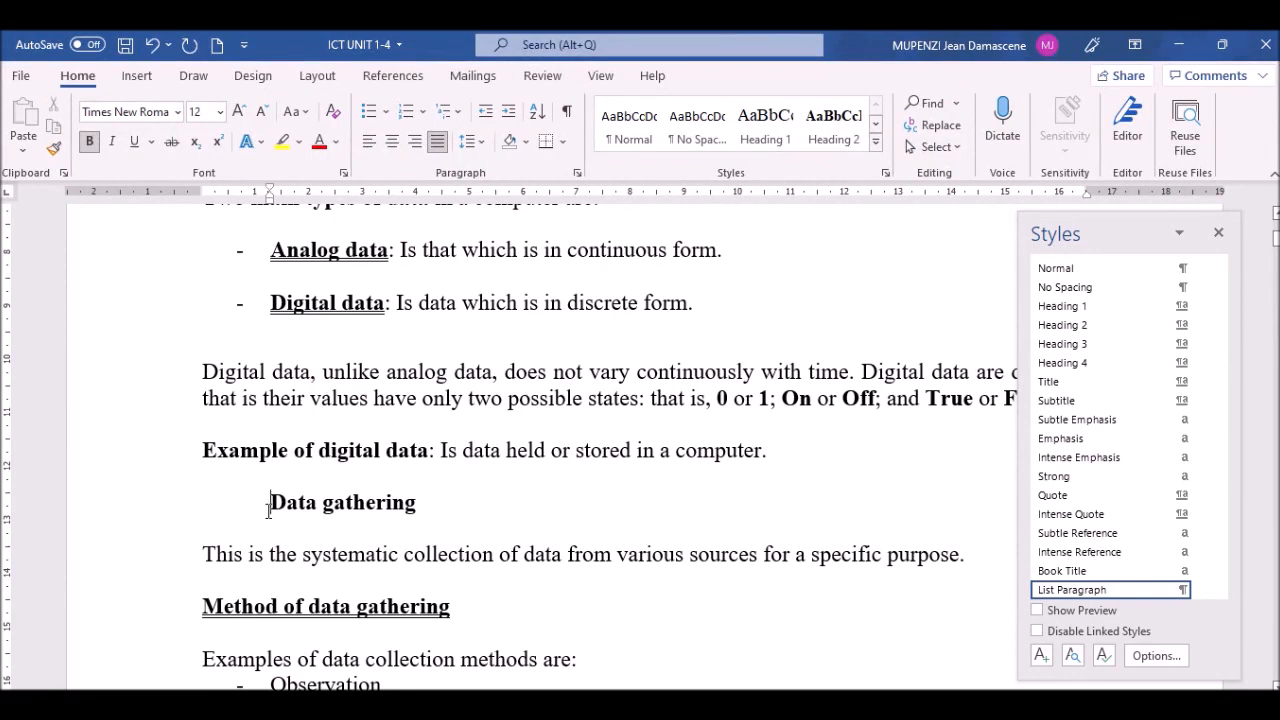
{"action": "type", "text": "1.1.2"}
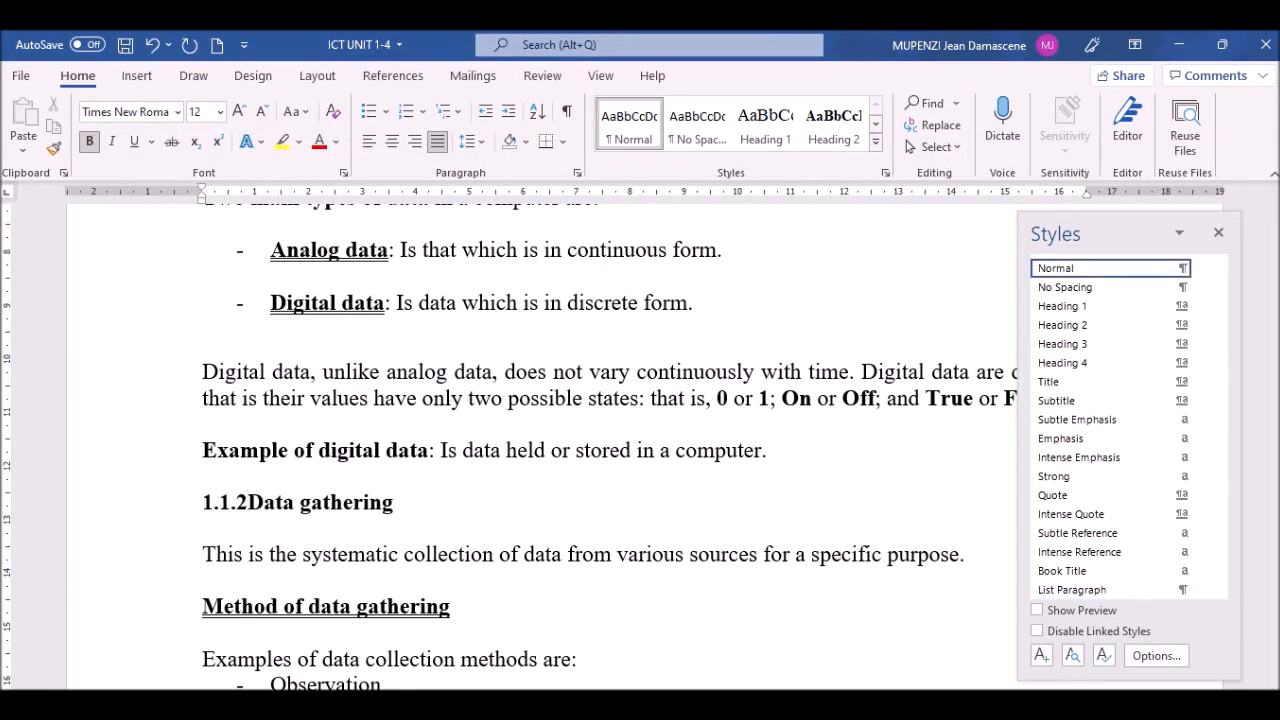
{"action": "key", "text": "Tab"}
{"action": "key", "text": "BackSpace"}
{"action": "key", "text": "BackSpace"}
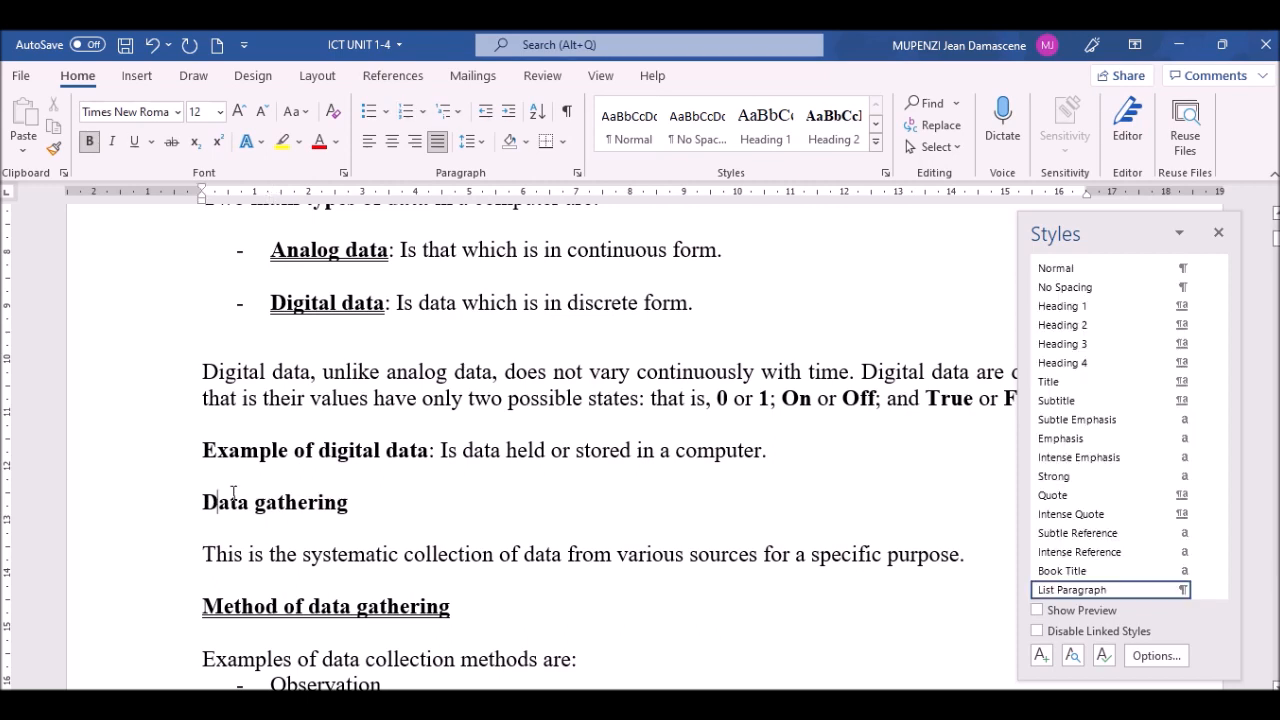
{"action": "type", "text": "1.1. "}
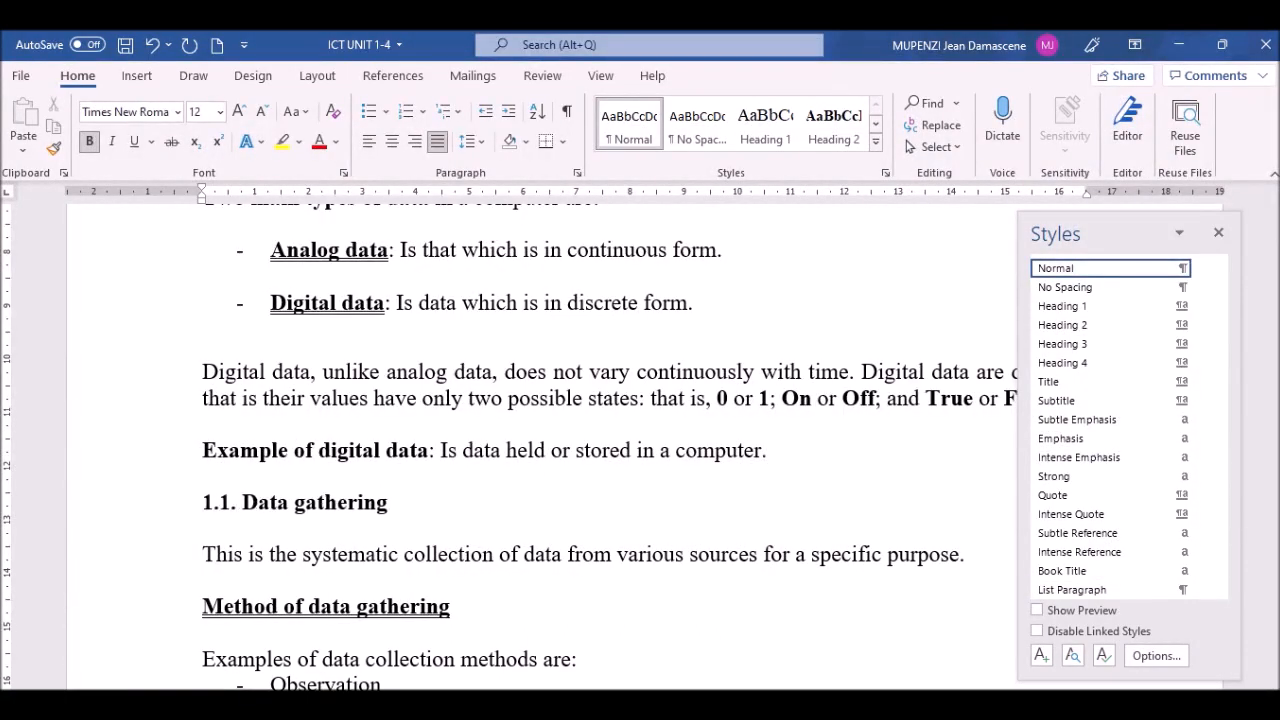
{"action": "type", "text": "2"}
{"action": "left_click", "coordinate": [97, 507]}
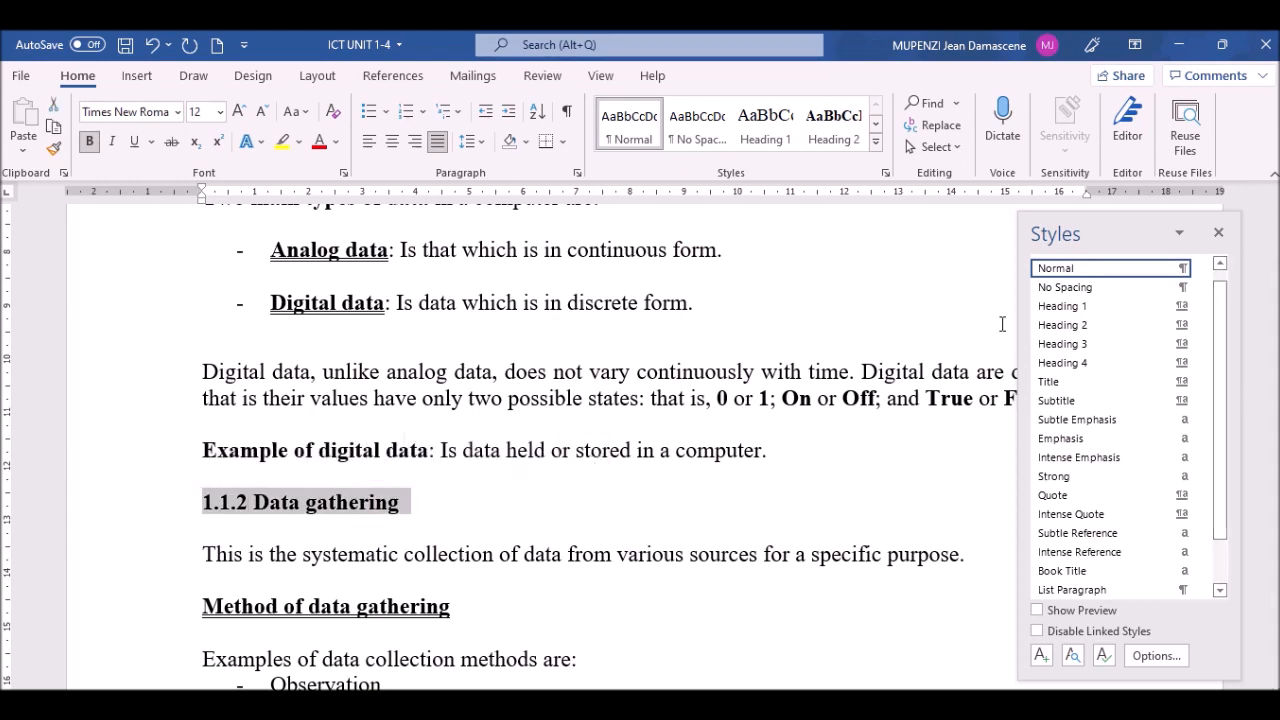
{"action": "left_click", "coordinate": [1072, 348]}
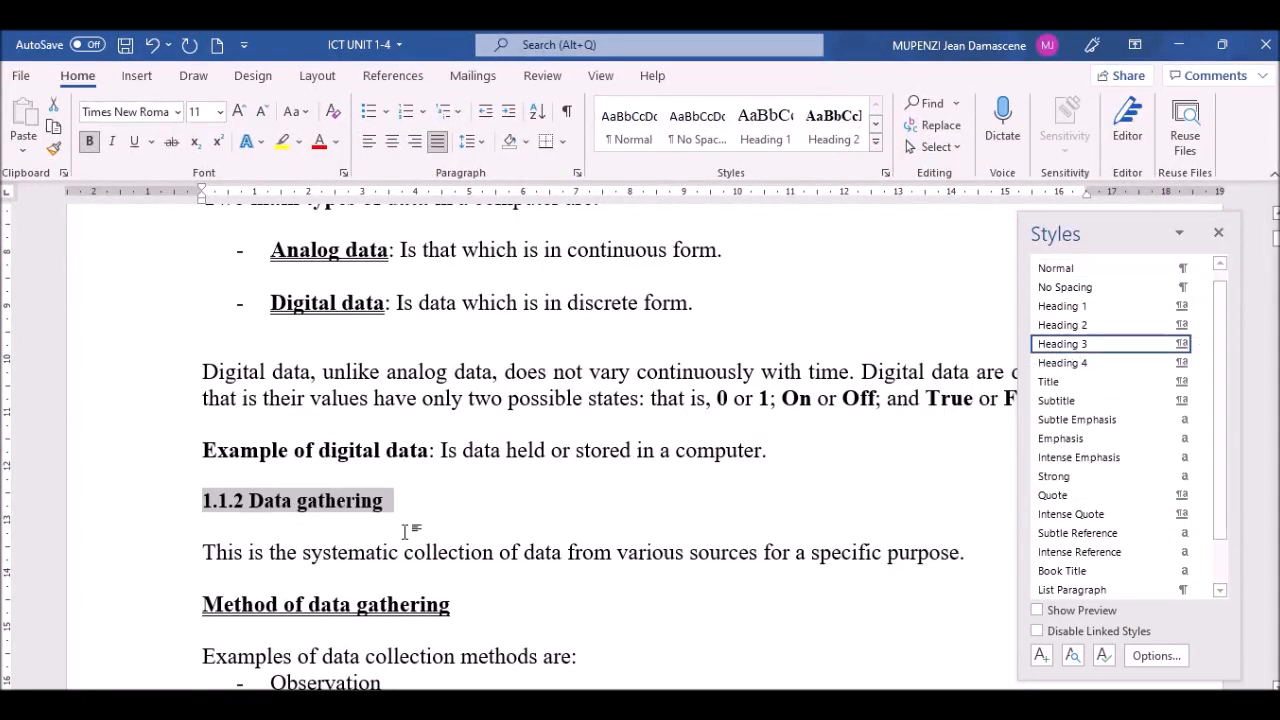
{"action": "left_click", "coordinate": [298, 552]}
{"action": "key", "text": "Down"}
{"action": "key", "text": "Down"}
{"action": "key", "text": "Down"}
{"action": "key", "text": "Down"}
{"action": "key", "text": "Down"}
{"action": "key", "text": "Down"}
{"action": "key", "text": "Down"}
{"action": "key", "text": "Down"}
{"action": "key", "text": "Down"}
{"action": "key", "text": "Down"}
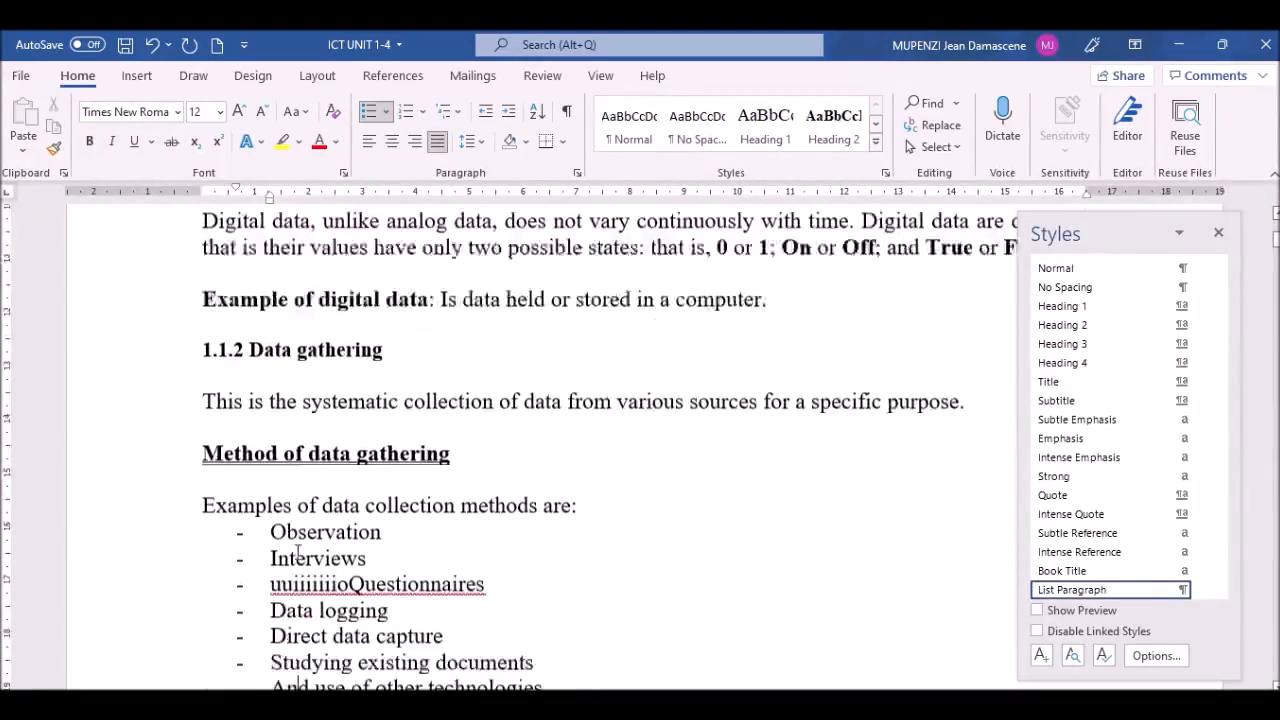
Step: Replace the Information heading's auto-number with a typed '1.2' and apply Heading 2
{"action": "key", "text": "Down"}
{"action": "key", "text": "Down"}
{"action": "key", "text": "Down"}
{"action": "key", "text": "Down"}
{"action": "key", "text": "Down"}
{"action": "key", "text": "Down"}
{"action": "key", "text": "Down"}
{"action": "key", "text": "Down"}
{"action": "key", "text": "Down"}
{"action": "key", "text": "Down"}
{"action": "key", "text": "Down"}
{"action": "key", "text": "Down"}
{"action": "key", "text": "Down"}
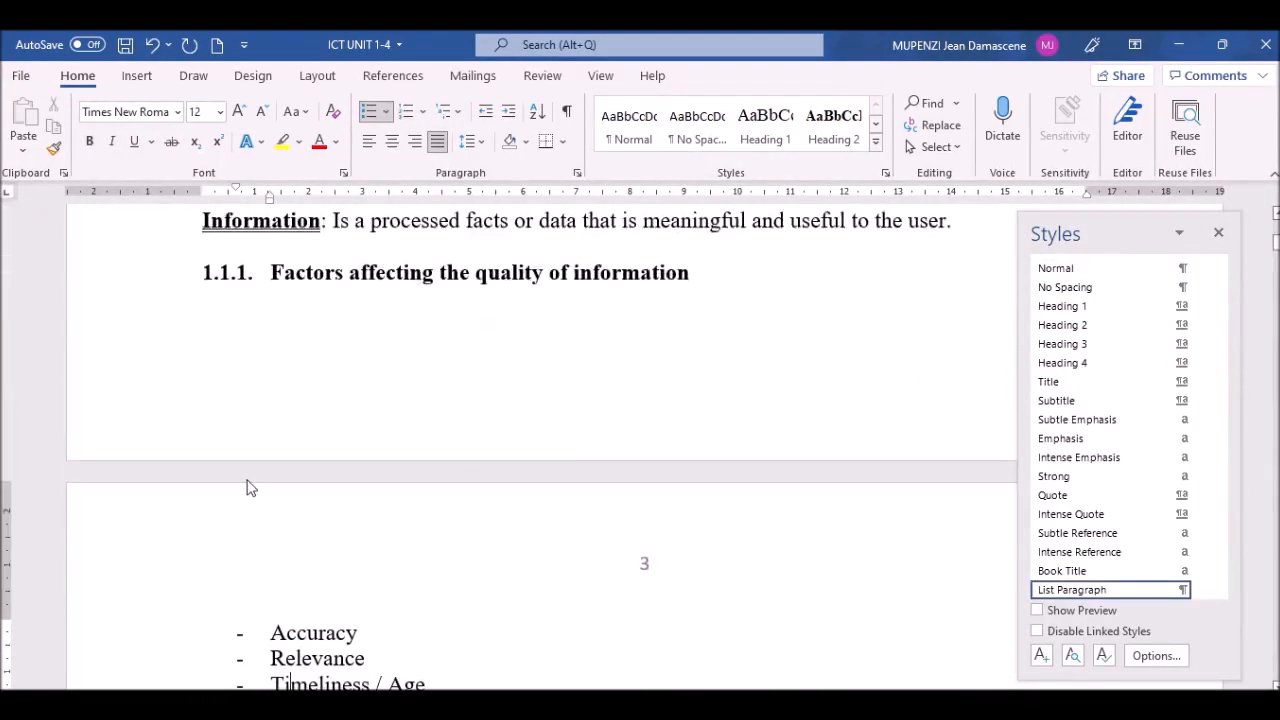
{"action": "left_click", "coordinate": [1275, 210]}
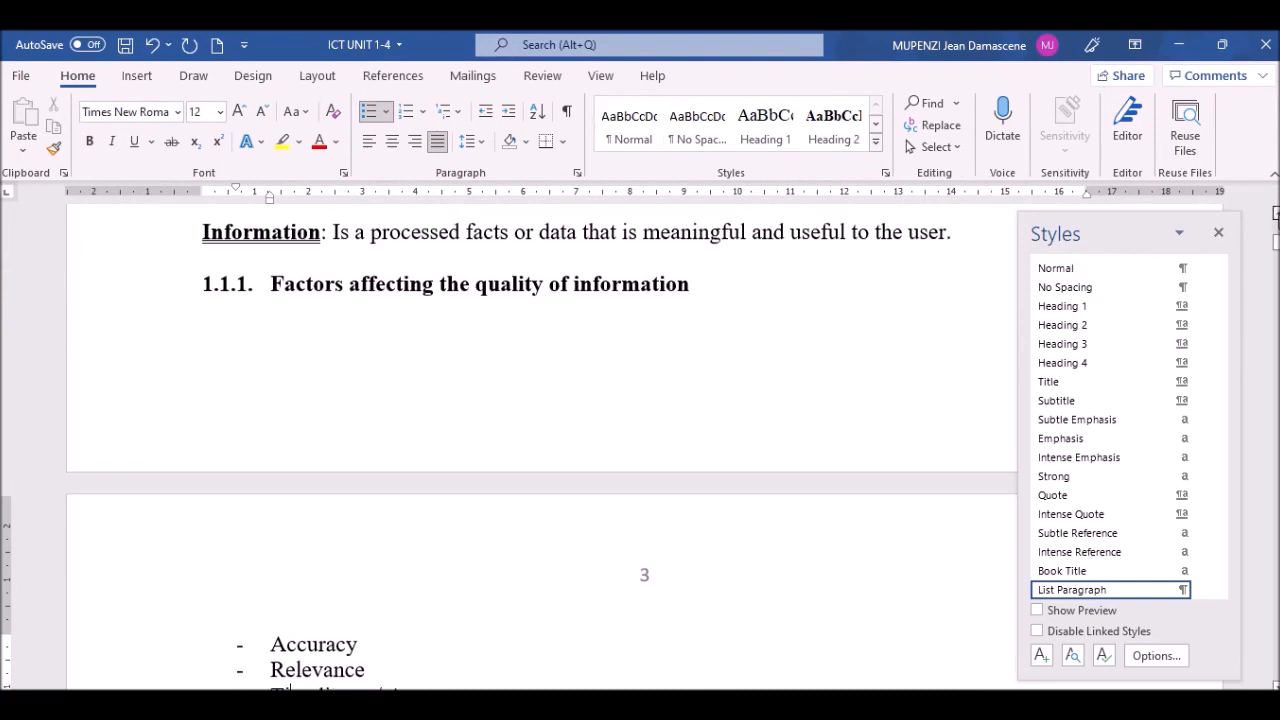
{"action": "scroll", "coordinate": [1275, 210], "scroll_direction": "up", "scroll_amount": 4}
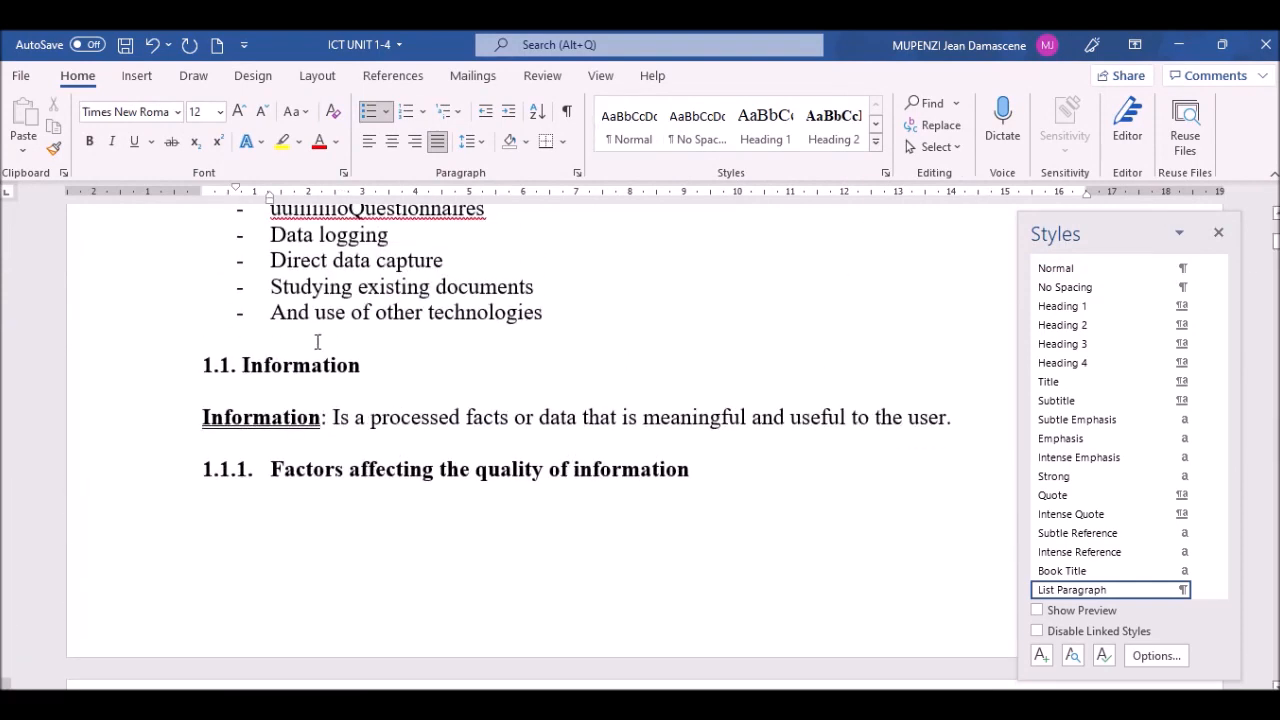
{"action": "left_click", "coordinate": [239, 370]}
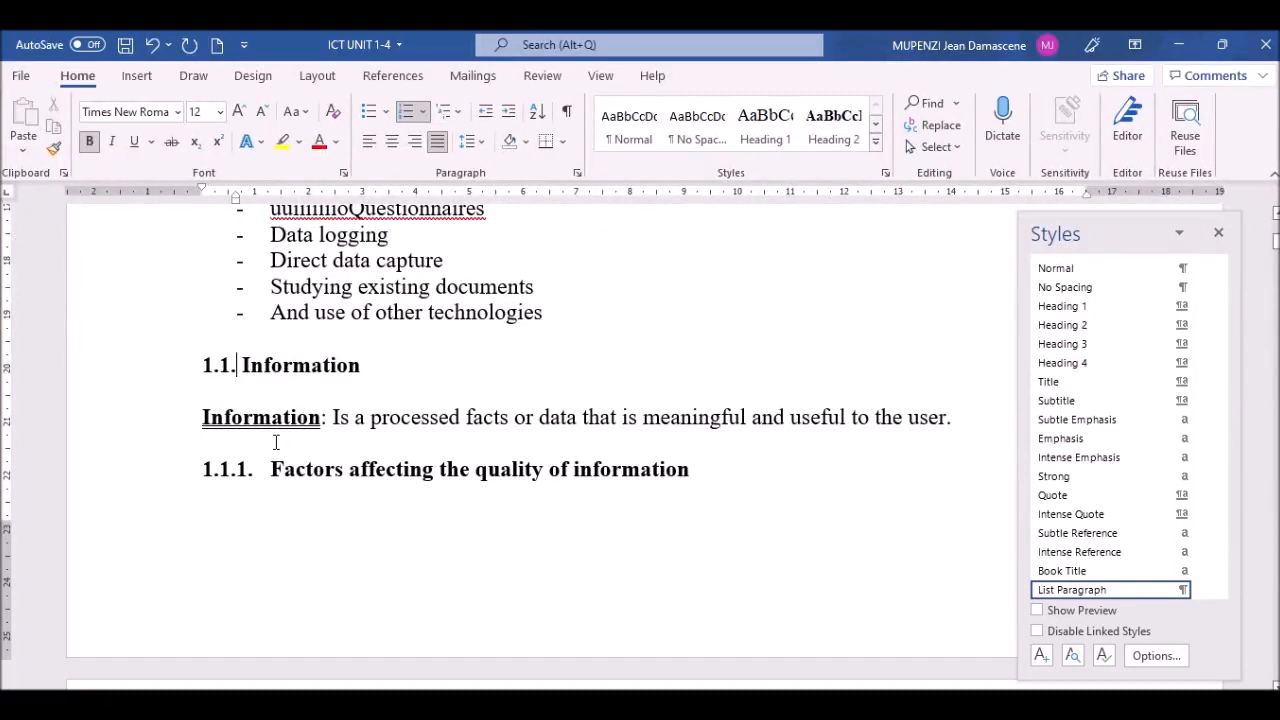
{"action": "key", "text": "BackSpace"}
{"action": "key", "text": "BackSpace"}
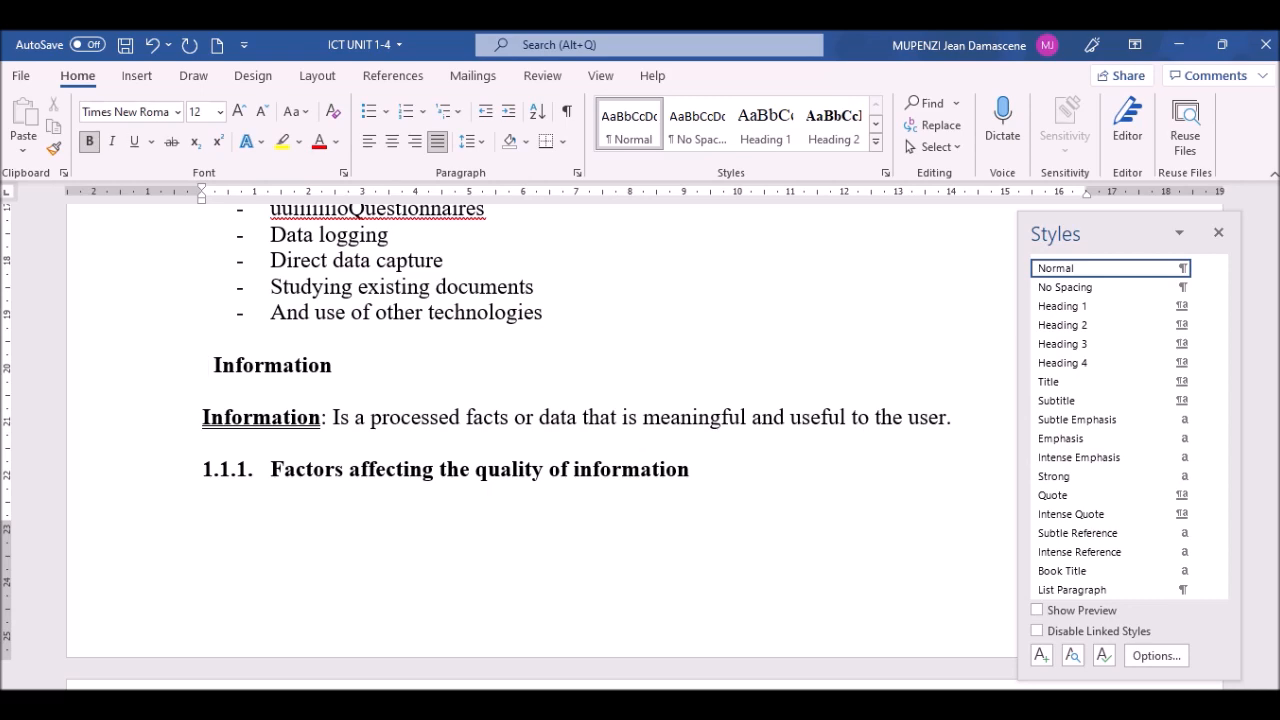
{"action": "type", "text": "1.2"}
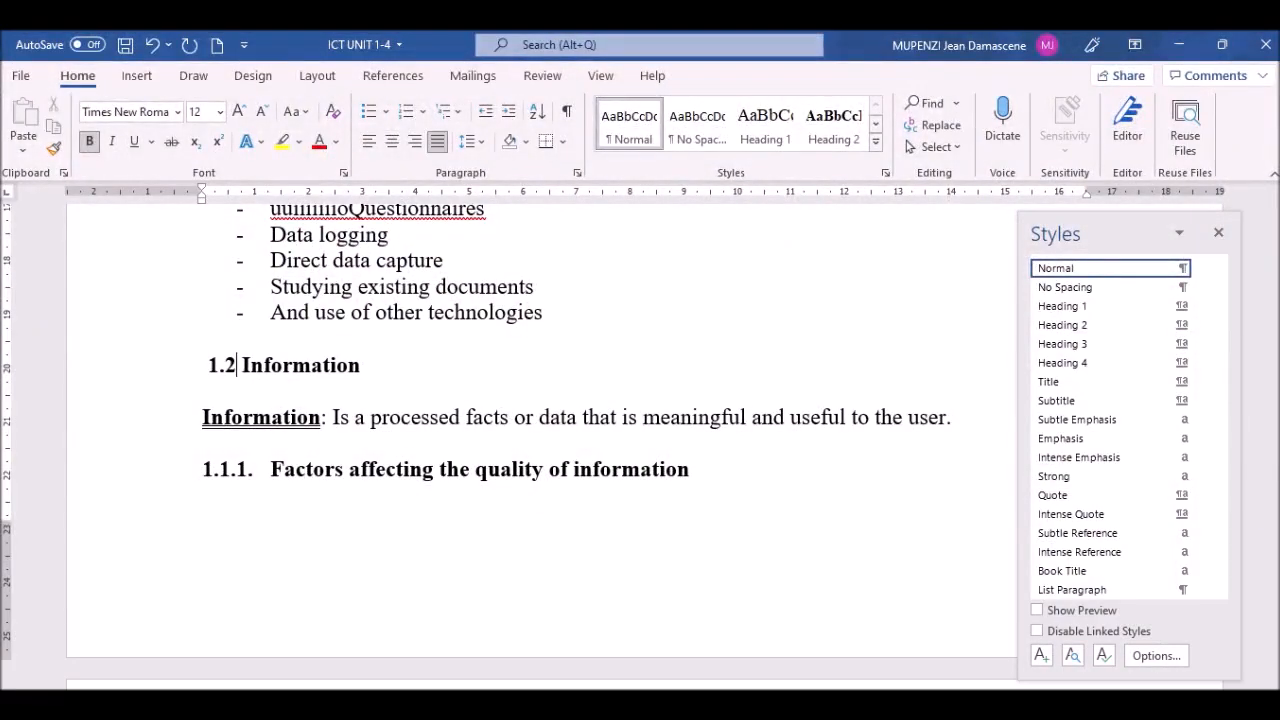
{"action": "left_click", "coordinate": [120, 378]}
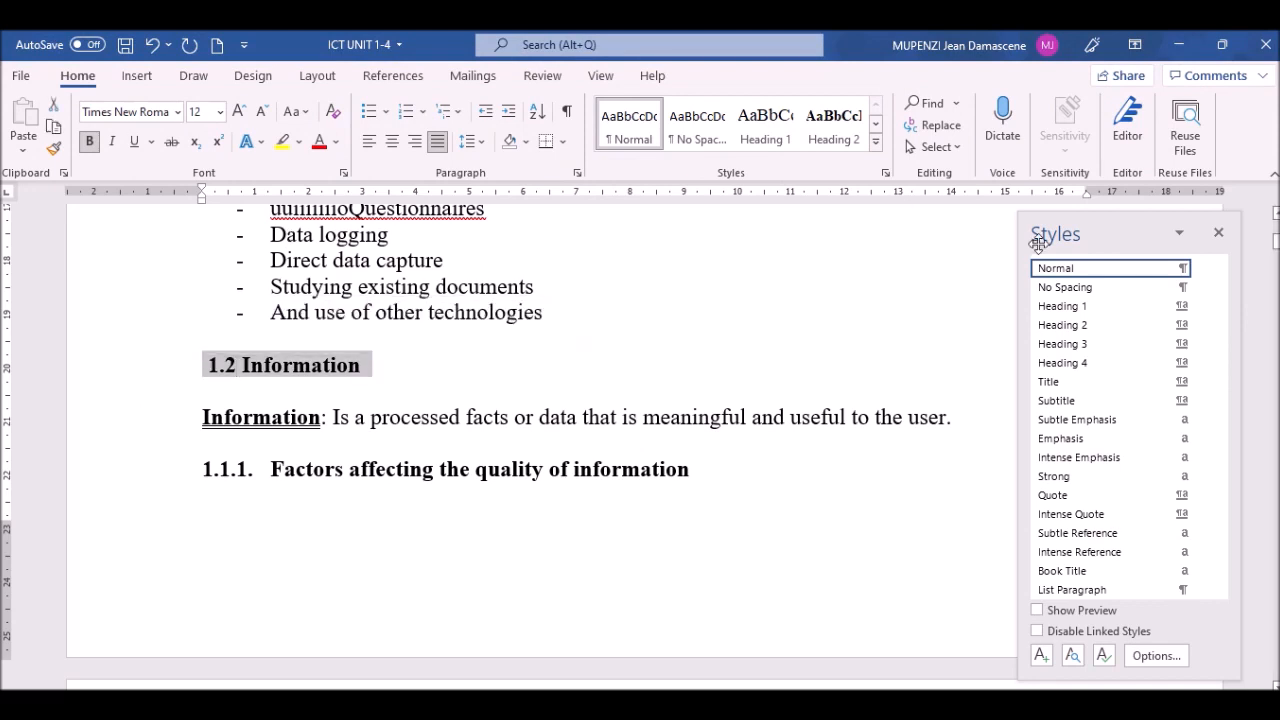
{"action": "left_click", "coordinate": [1076, 327]}
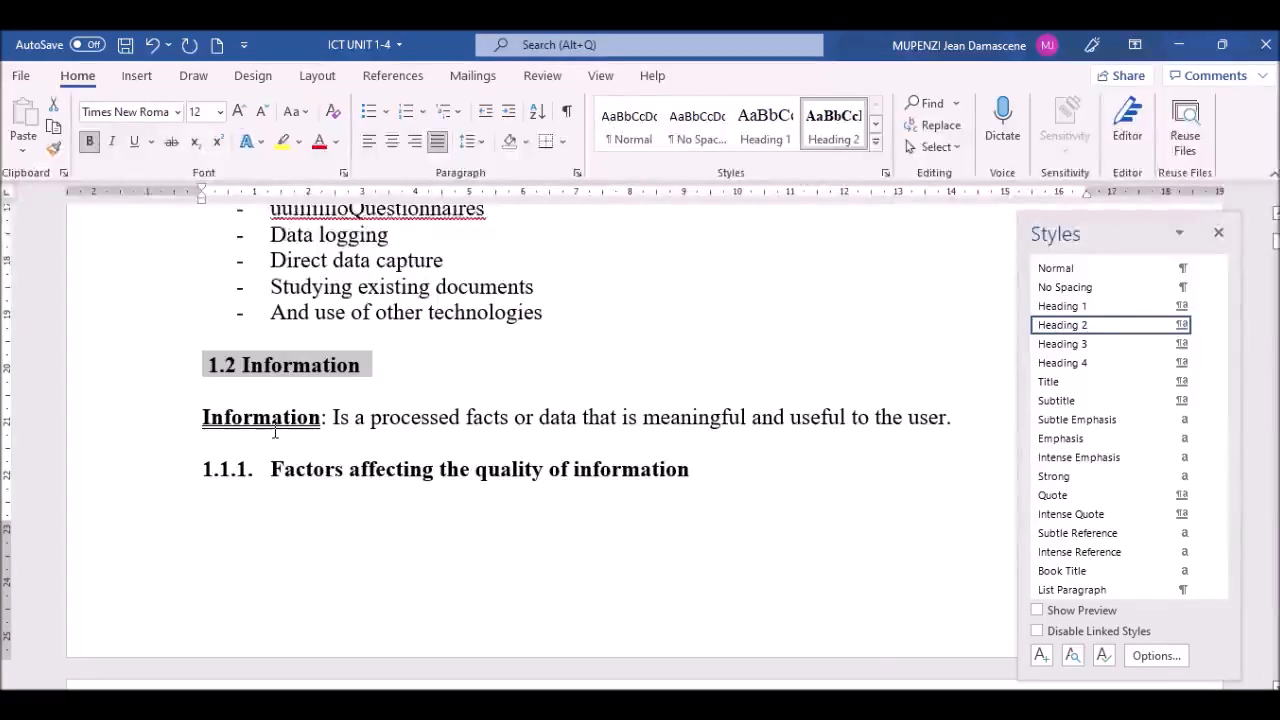
Step: Renumber the Factors affecting the quality of information heading as '1.2.1' with Heading 3
{"action": "left_click", "coordinate": [267, 469]}
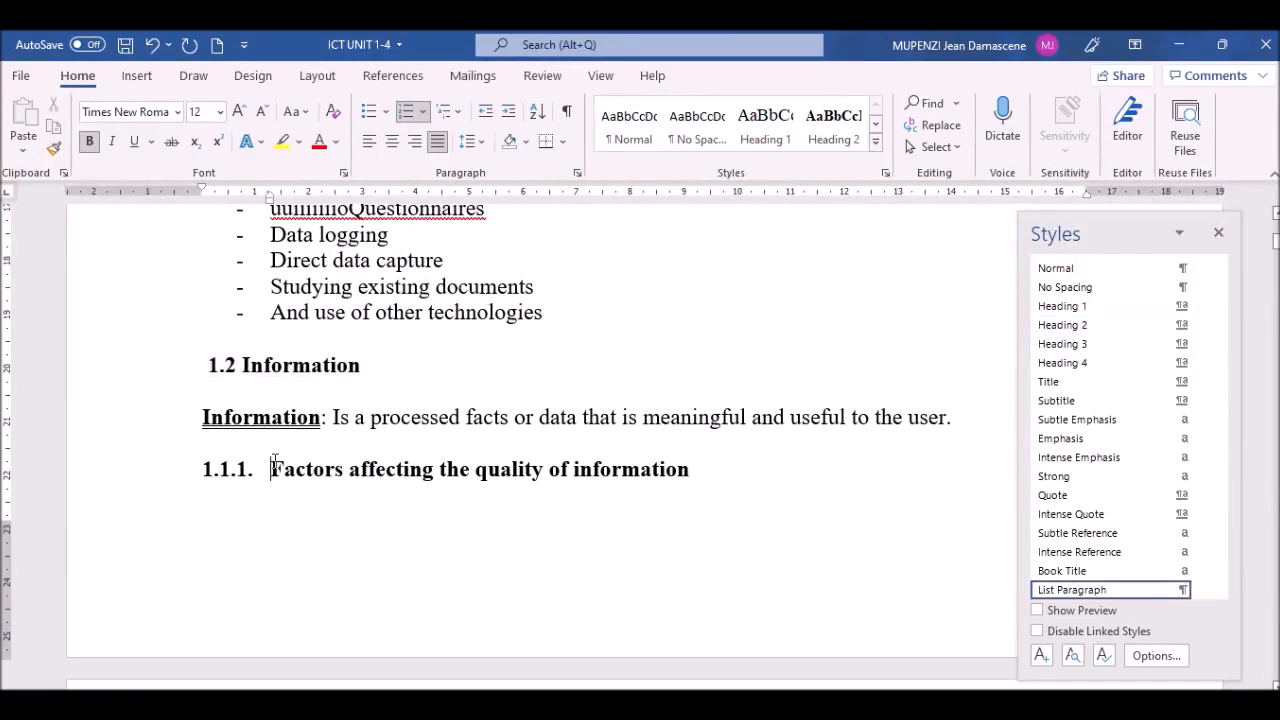
{"action": "key", "text": "BackSpace"}
{"action": "key", "text": "BackSpace"}
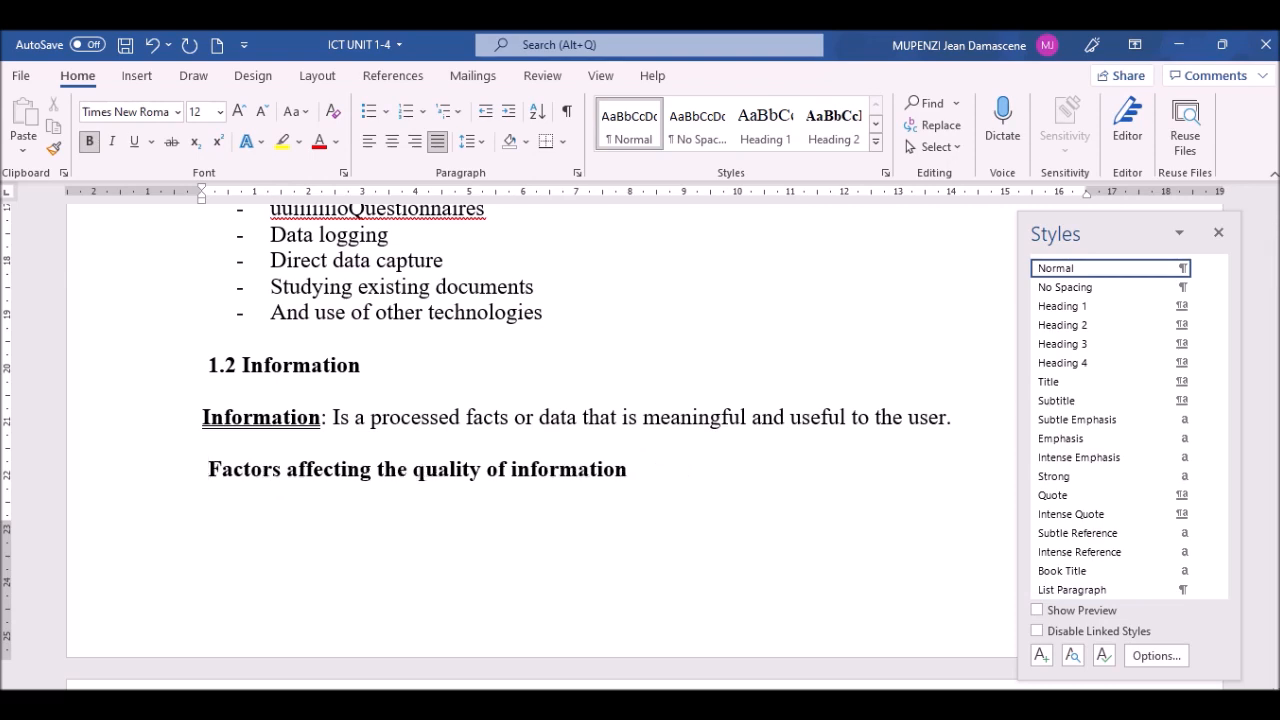
{"action": "type", "text": "1. "}
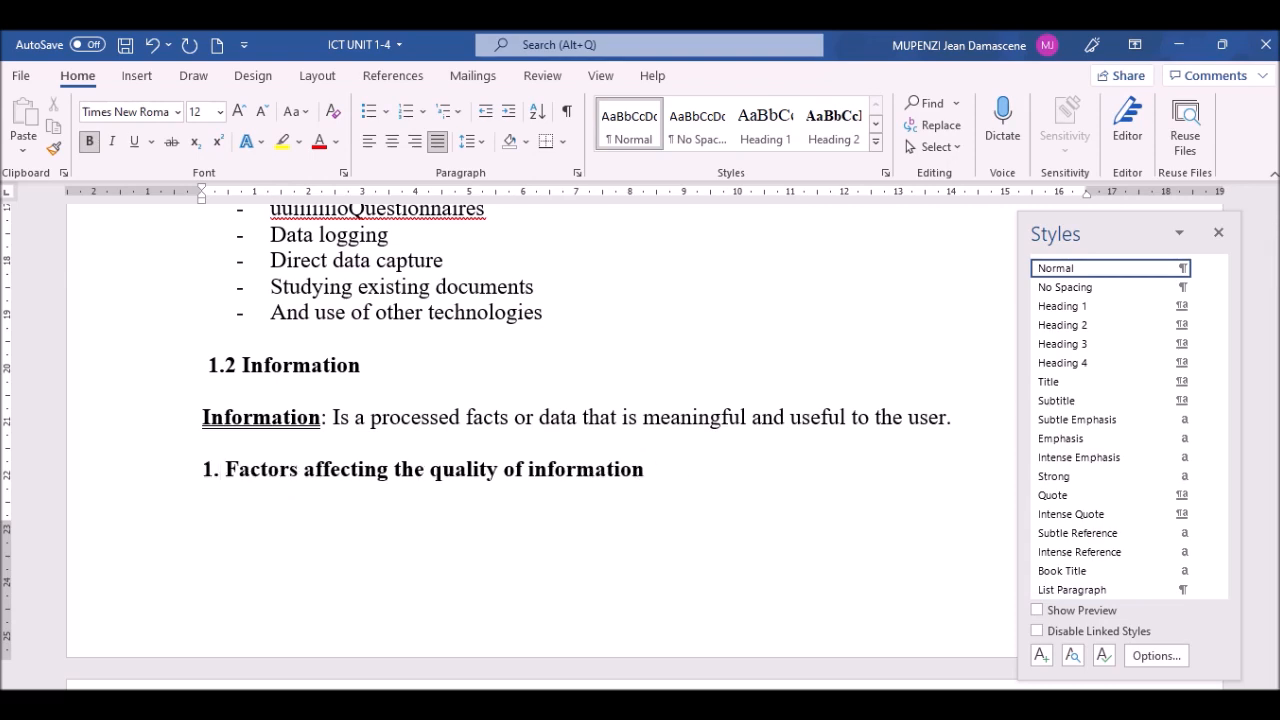
{"action": "type", "text": "2.1"}
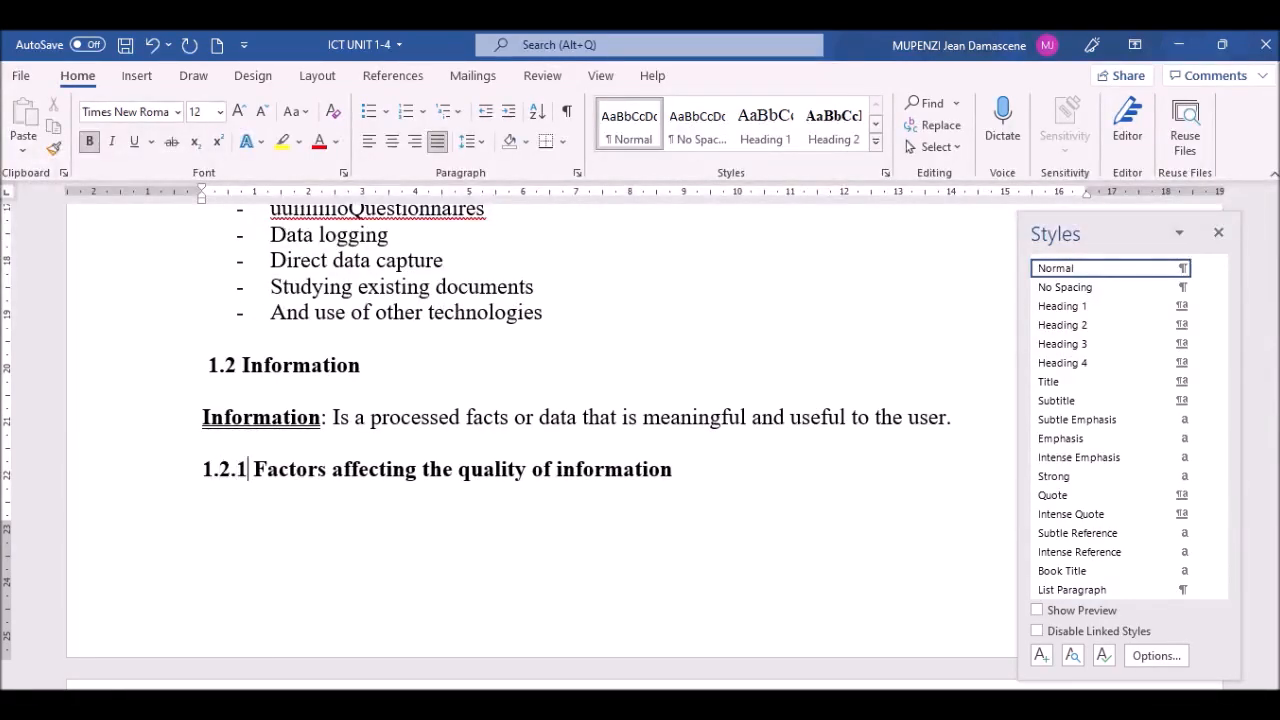
{"action": "left_click", "coordinate": [100, 476]}
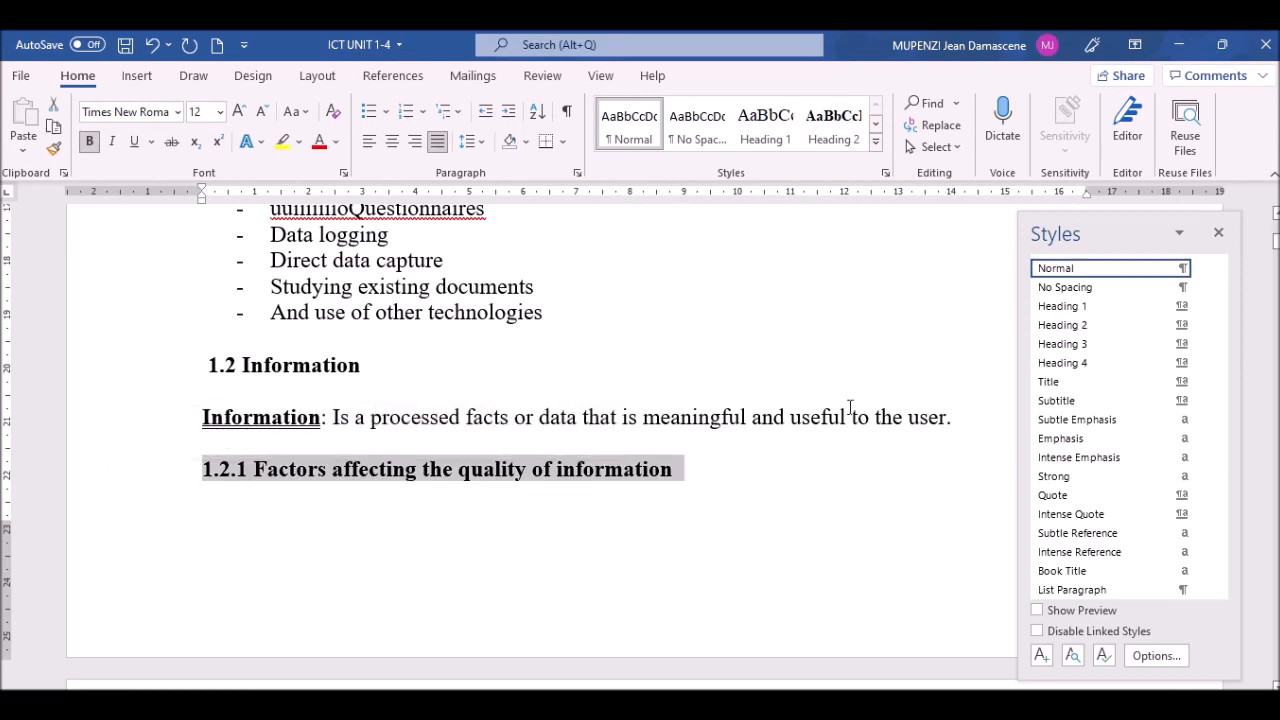
{"action": "left_click", "coordinate": [1070, 327]}
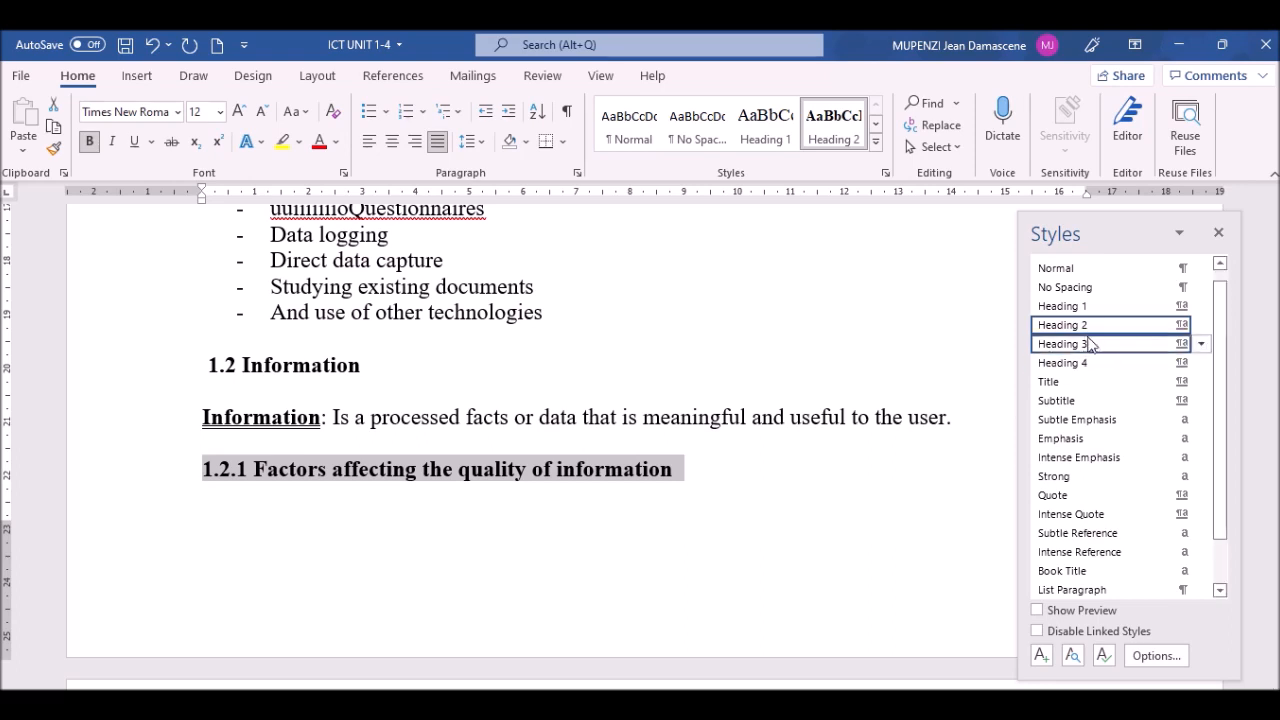
{"action": "left_click", "coordinate": [1065, 343]}
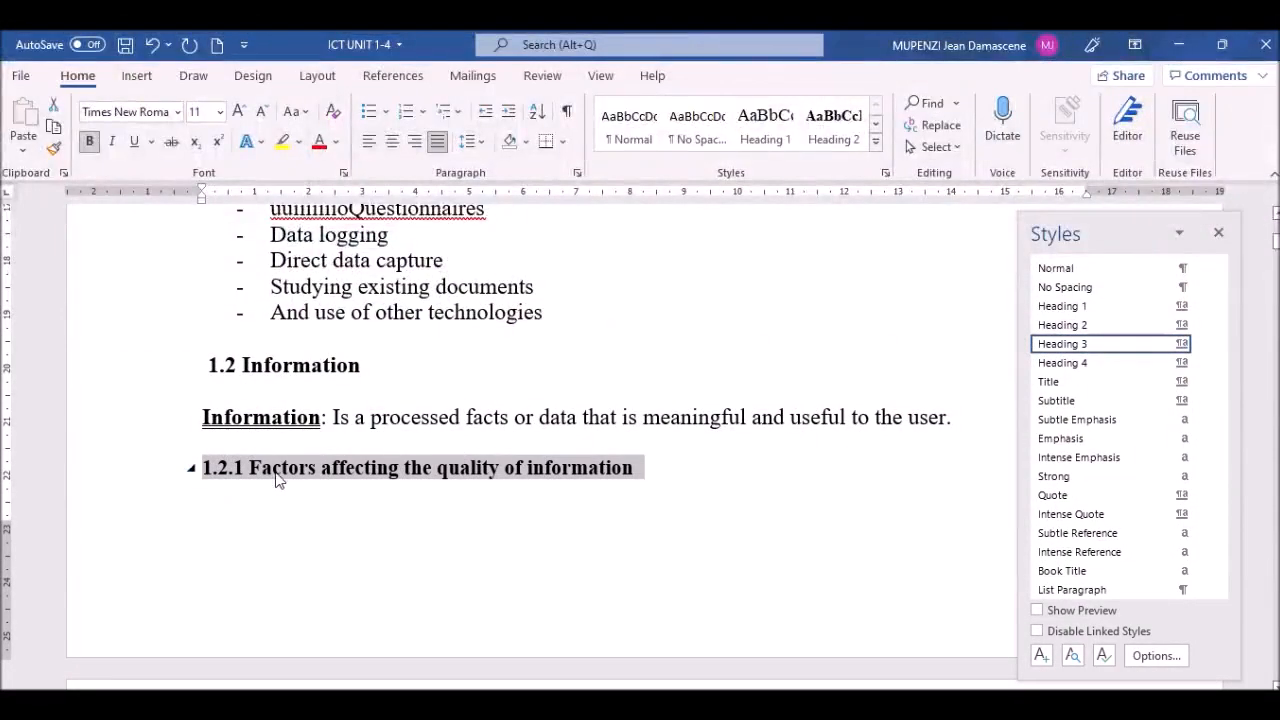
{"action": "left_click", "coordinate": [341, 476]}
Step: Replace the Communication heading's auto-number with a typed '1.3' and apply bold Heading 2
{"action": "key", "text": "Down"}
{"action": "key", "text": "Down"}
{"action": "key", "text": "Down"}
{"action": "key", "text": "Down"}
{"action": "key", "text": "Down"}
{"action": "key", "text": "Down"}
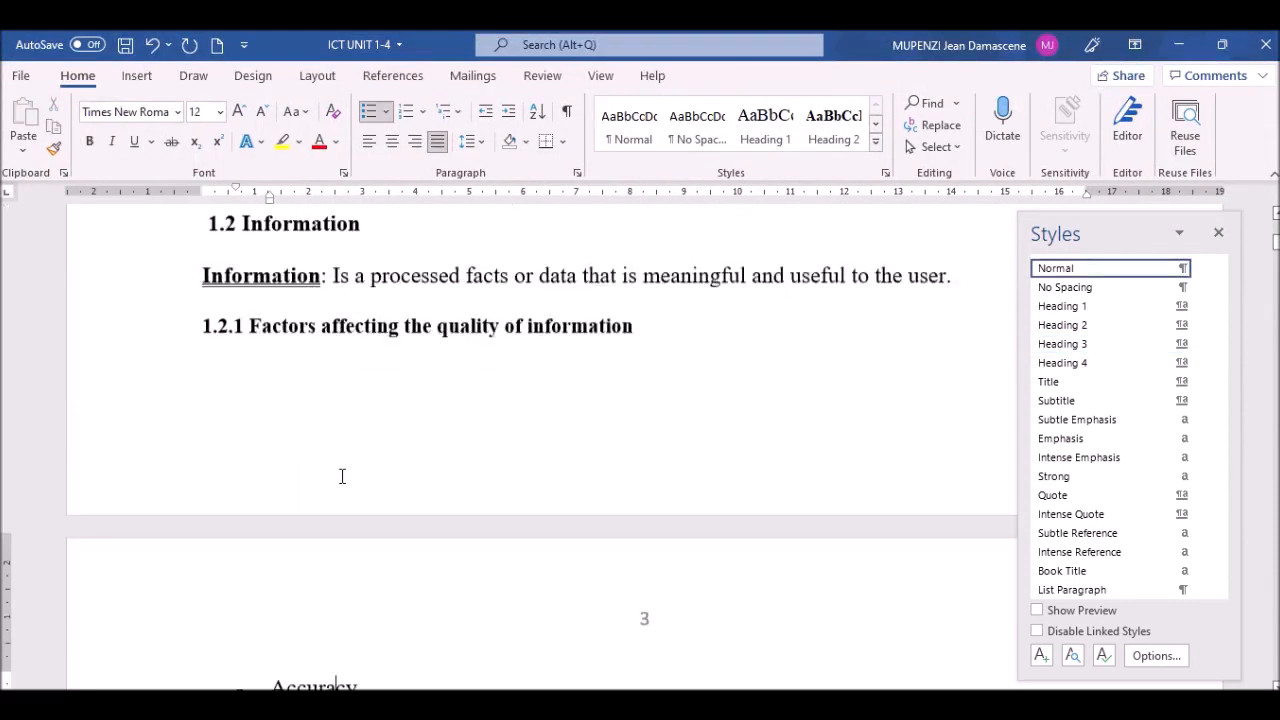
{"action": "key", "text": "Down"}
{"action": "key", "text": "Down"}
{"action": "key", "text": "Down"}
{"action": "key", "text": "Down"}
{"action": "key", "text": "Down"}
{"action": "key", "text": "Down"}
{"action": "key", "text": "Down"}
{"action": "key", "text": "Down"}
{"action": "key", "text": "Down"}
{"action": "key", "text": "Down"}
{"action": "key", "text": "Down"}
{"action": "key", "text": "Down"}
{"action": "key", "text": "Down"}
{"action": "key", "text": "Down"}
{"action": "key", "text": "Down"}
{"action": "key", "text": "Down"}
{"action": "key", "text": "Down"}
{"action": "key", "text": "Down"}
{"action": "key", "text": "Down"}
{"action": "key", "text": "Down"}
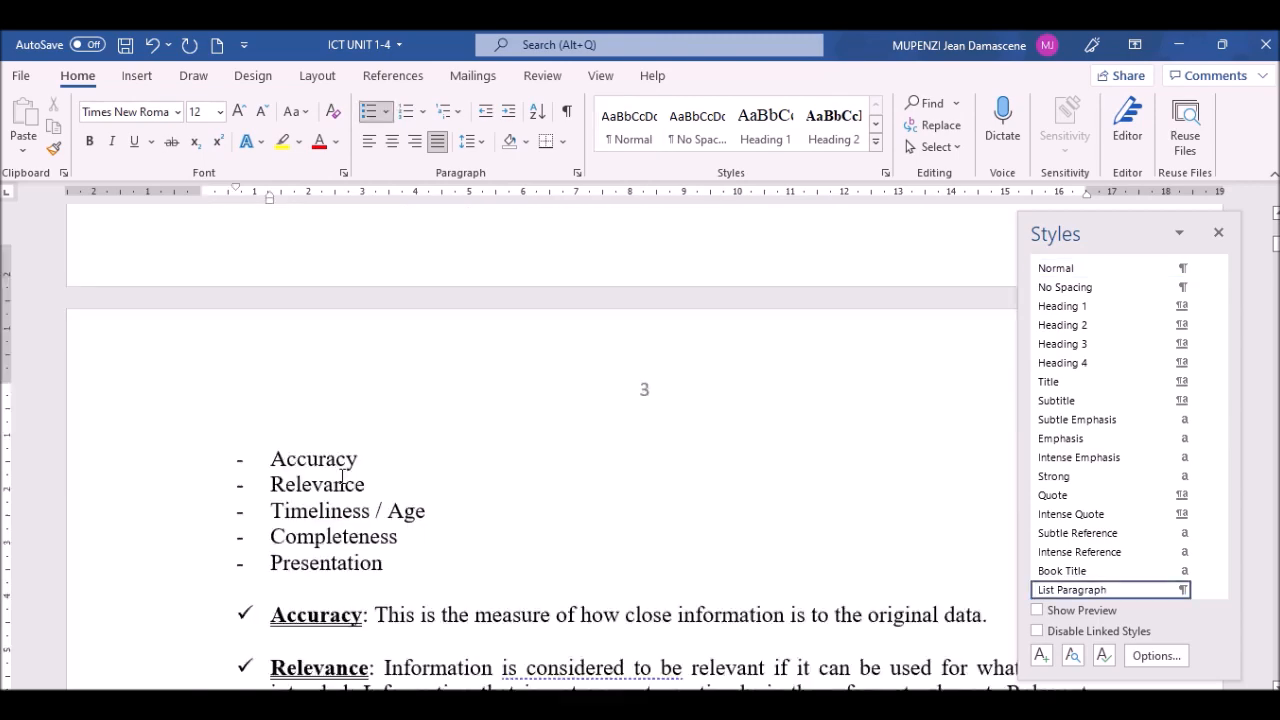
{"action": "key", "text": "Down"}
{"action": "key", "text": "Down"}
{"action": "key", "text": "Down"}
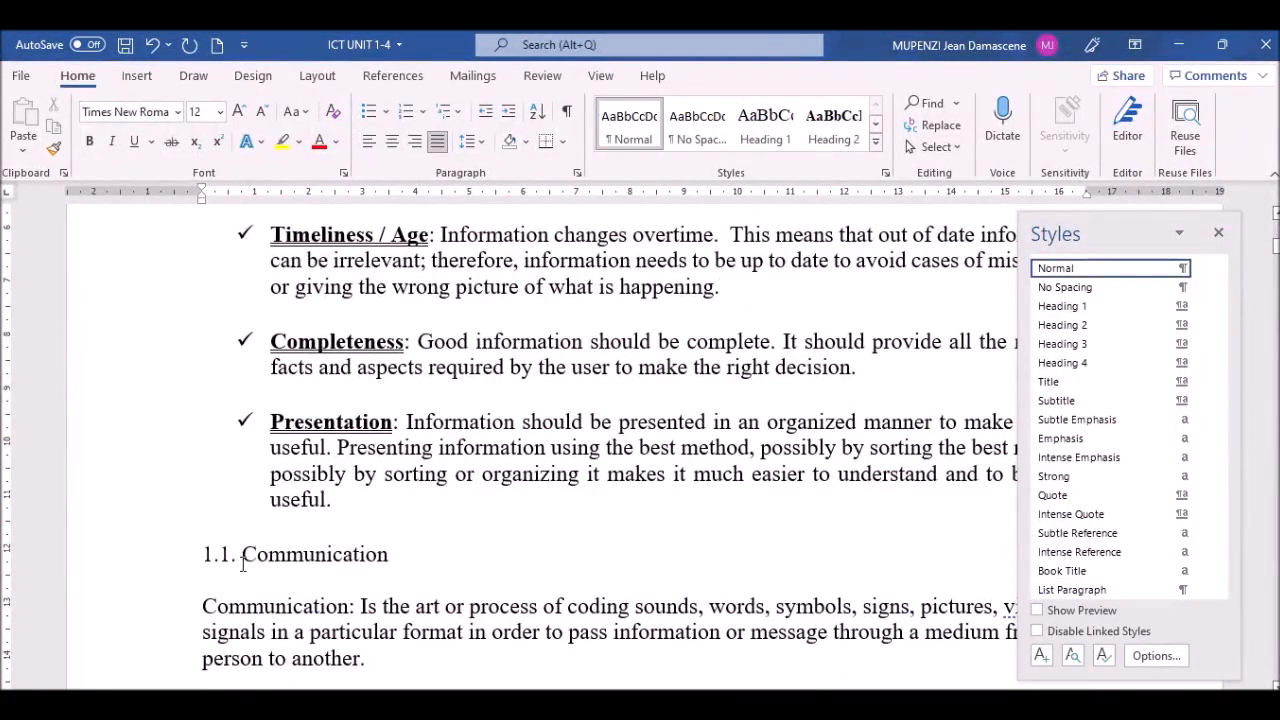
{"action": "left_click", "coordinate": [242, 558]}
{"action": "key", "text": "BackSpace"}
{"action": "key", "text": "BackSpace"}
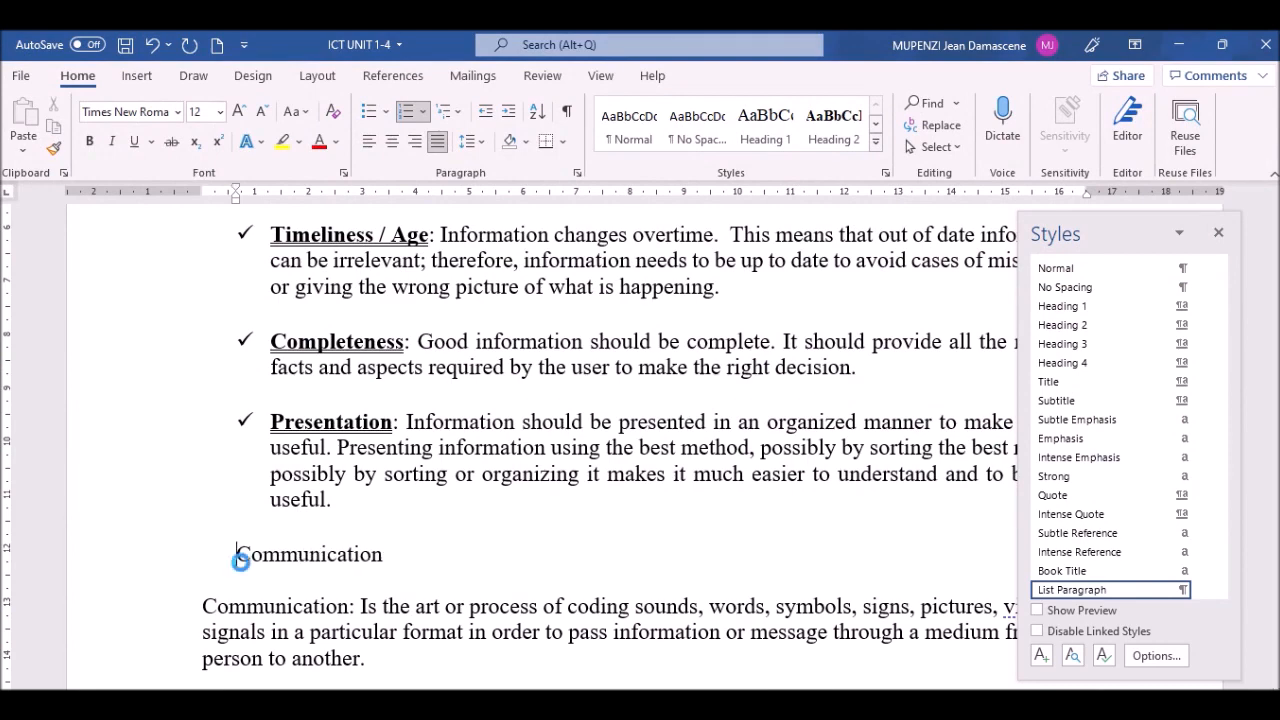
{"action": "key", "text": "Left"}
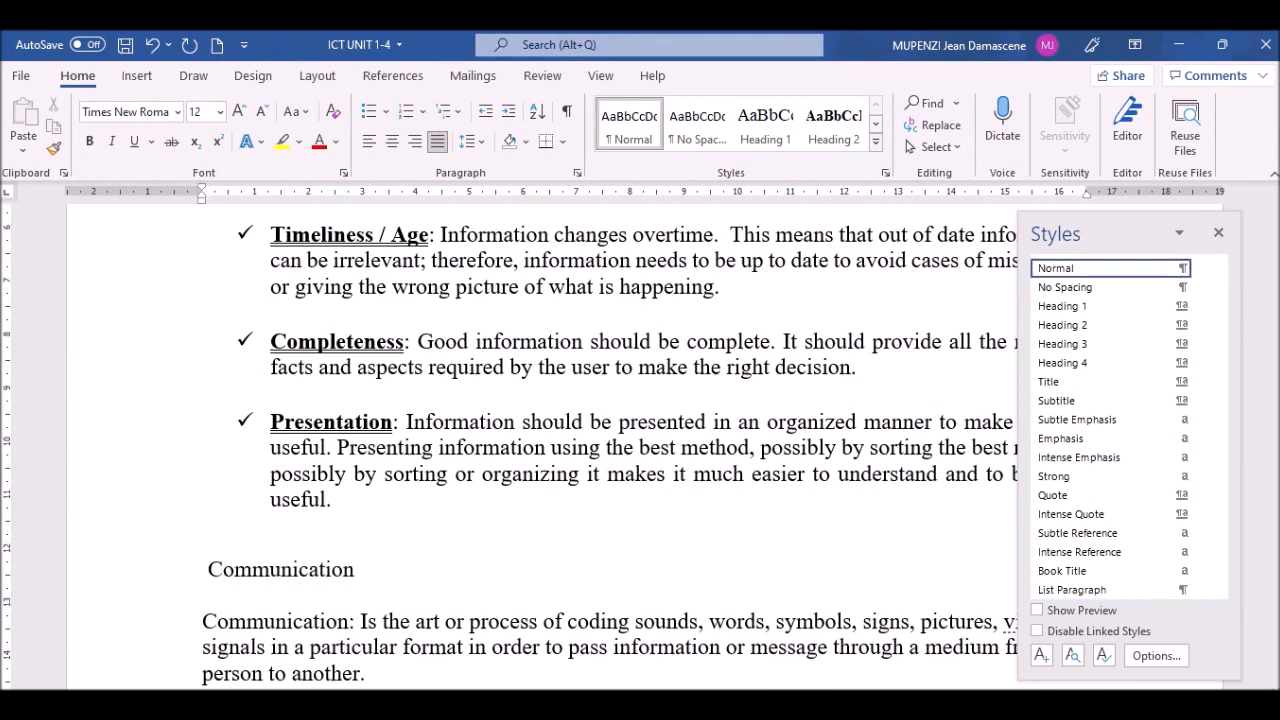
{"action": "type", "text": "1.3"}
{"action": "left_click", "coordinate": [118, 577]}
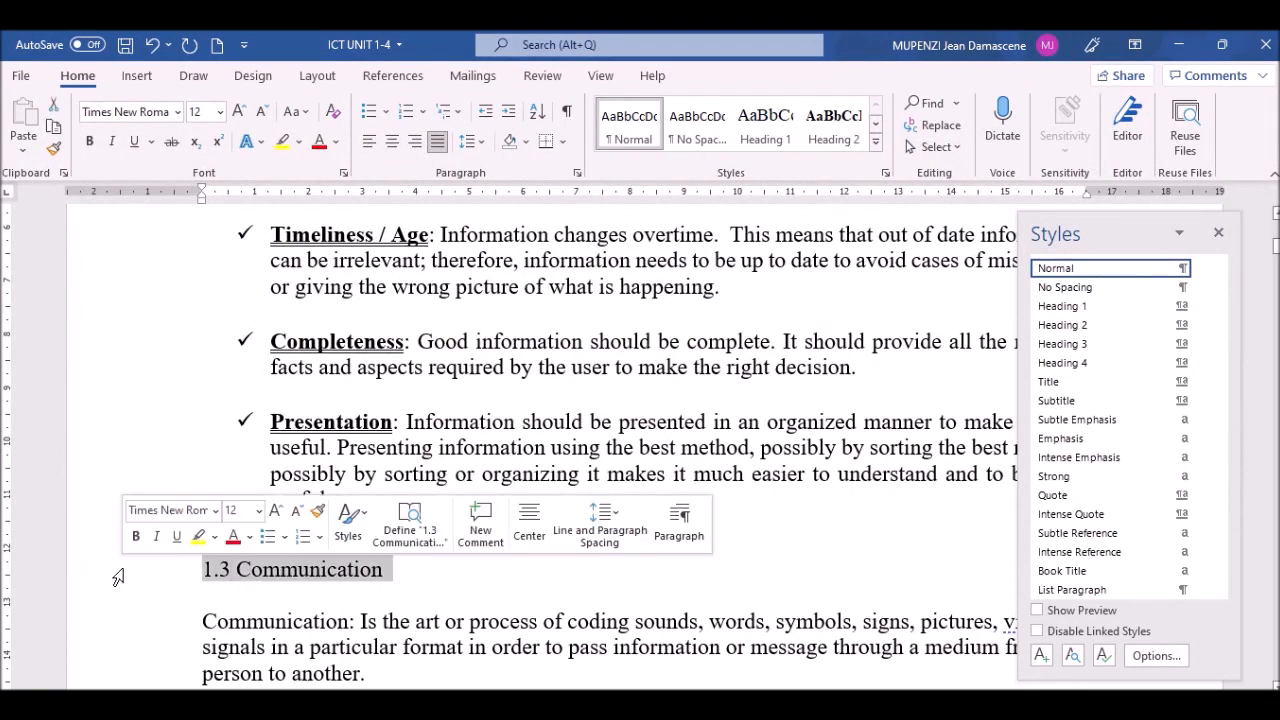
{"action": "left_click", "coordinate": [1095, 330]}
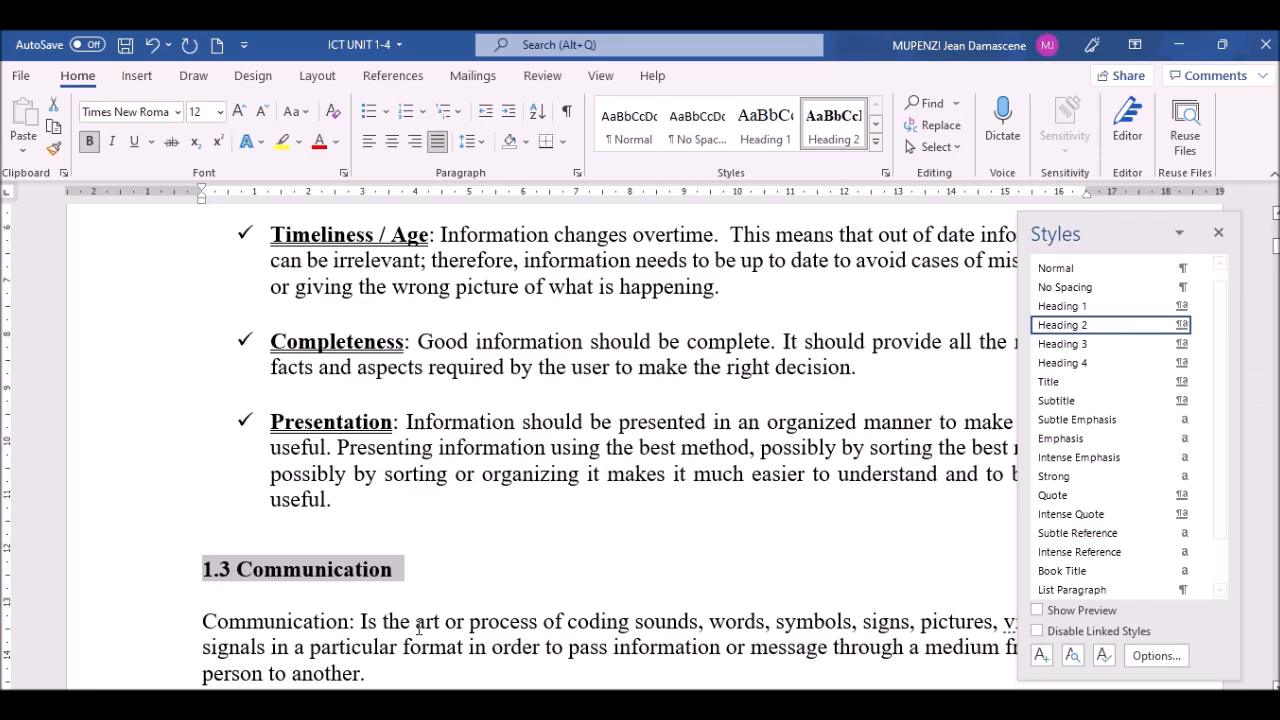
{"action": "left_click", "coordinate": [291, 643]}
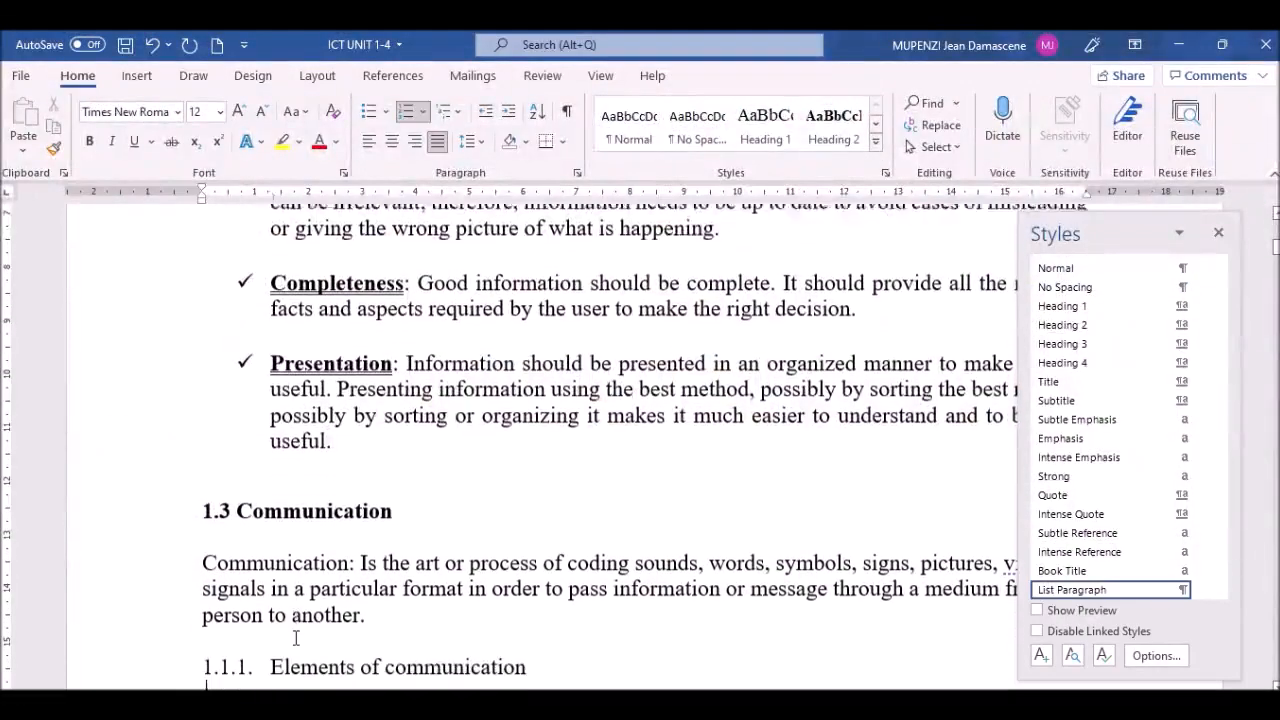
Step: Retype Elements of communication as '1.2.1 Elements of communication' without list indent, styled Heading 3
{"action": "scroll", "coordinate": [296, 637], "scroll_direction": "down", "scroll_amount": 2}
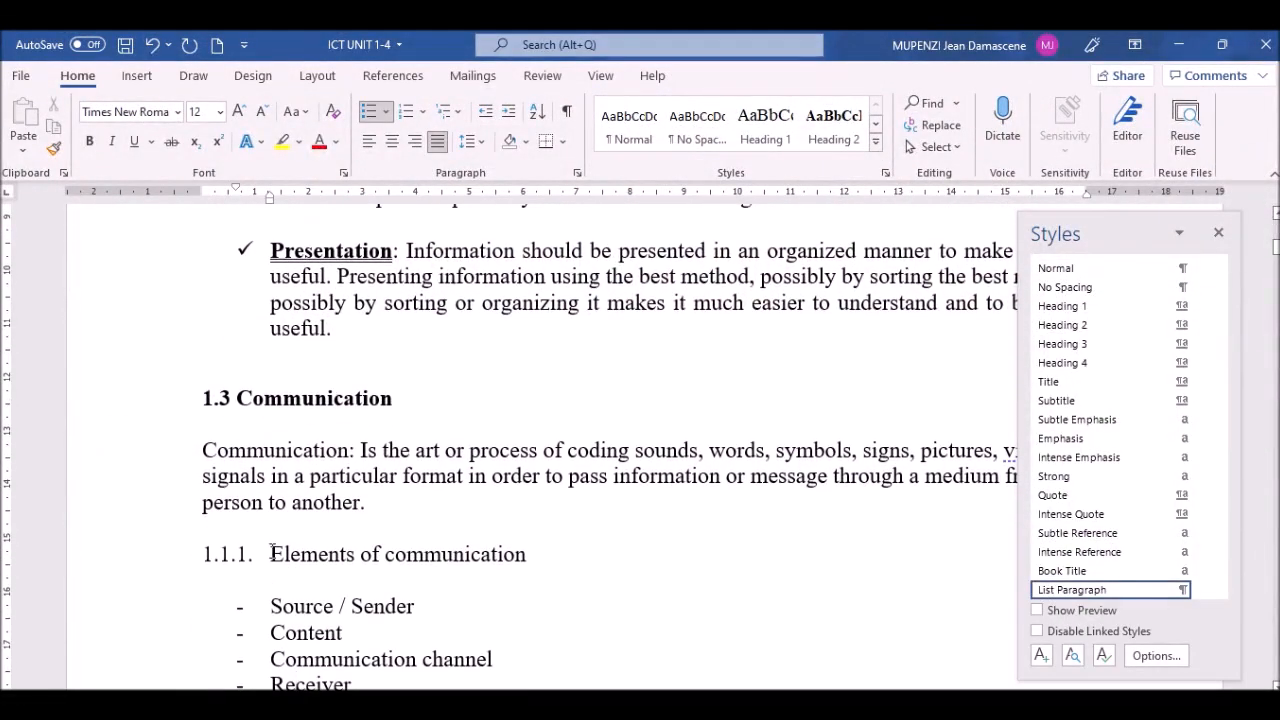
{"action": "left_click", "coordinate": [272, 553]}
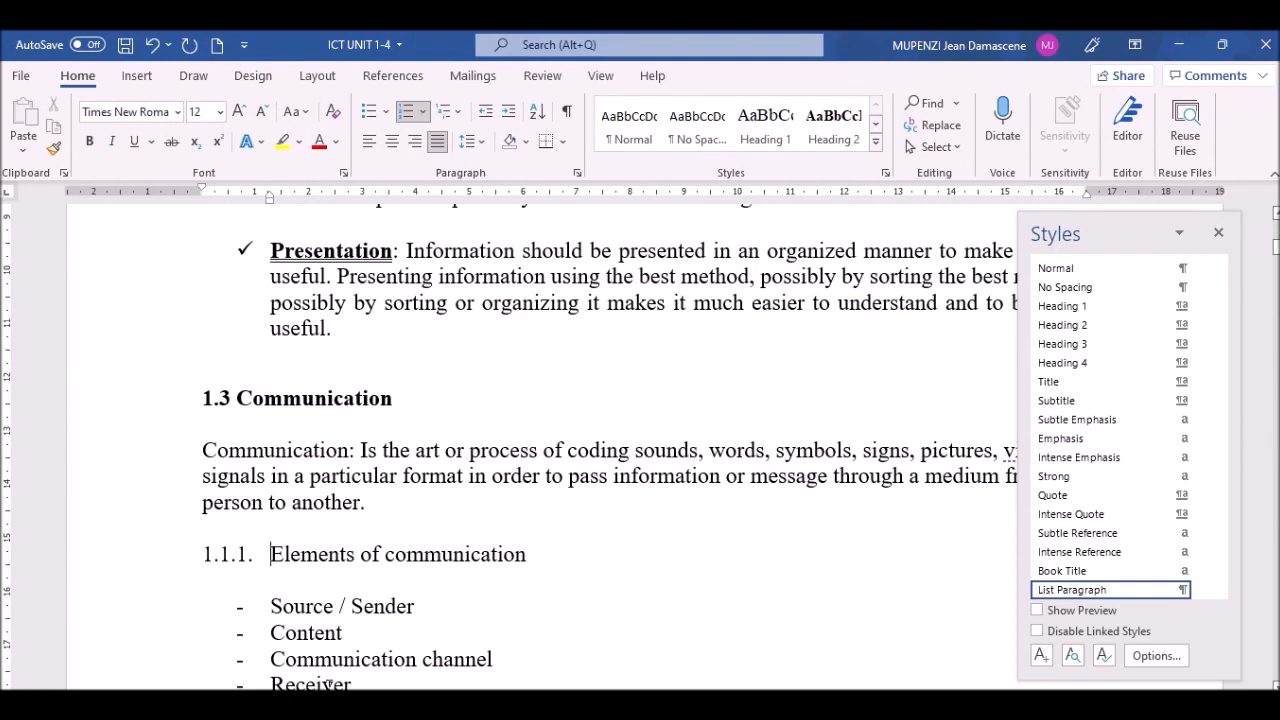
{"action": "key", "text": "BackSpace"}
{"action": "key", "text": "ctrl+shift+n"}
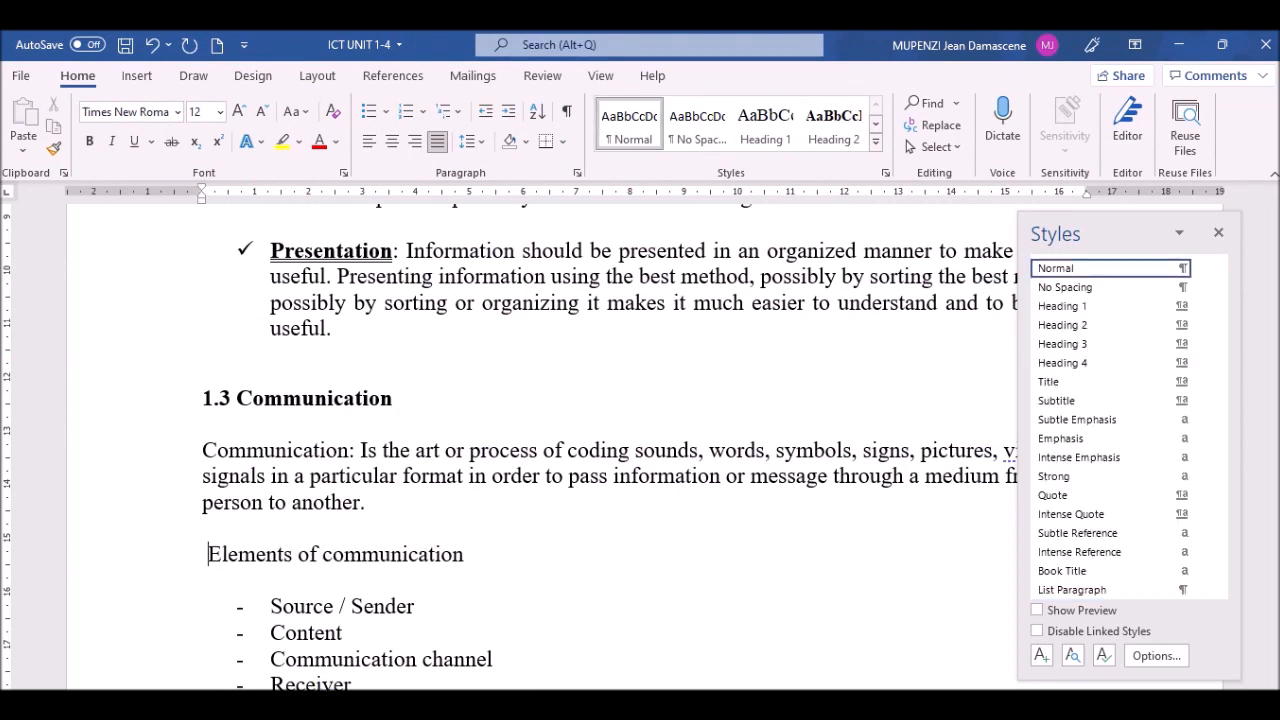
{"action": "type", "text": "1.2.1"}
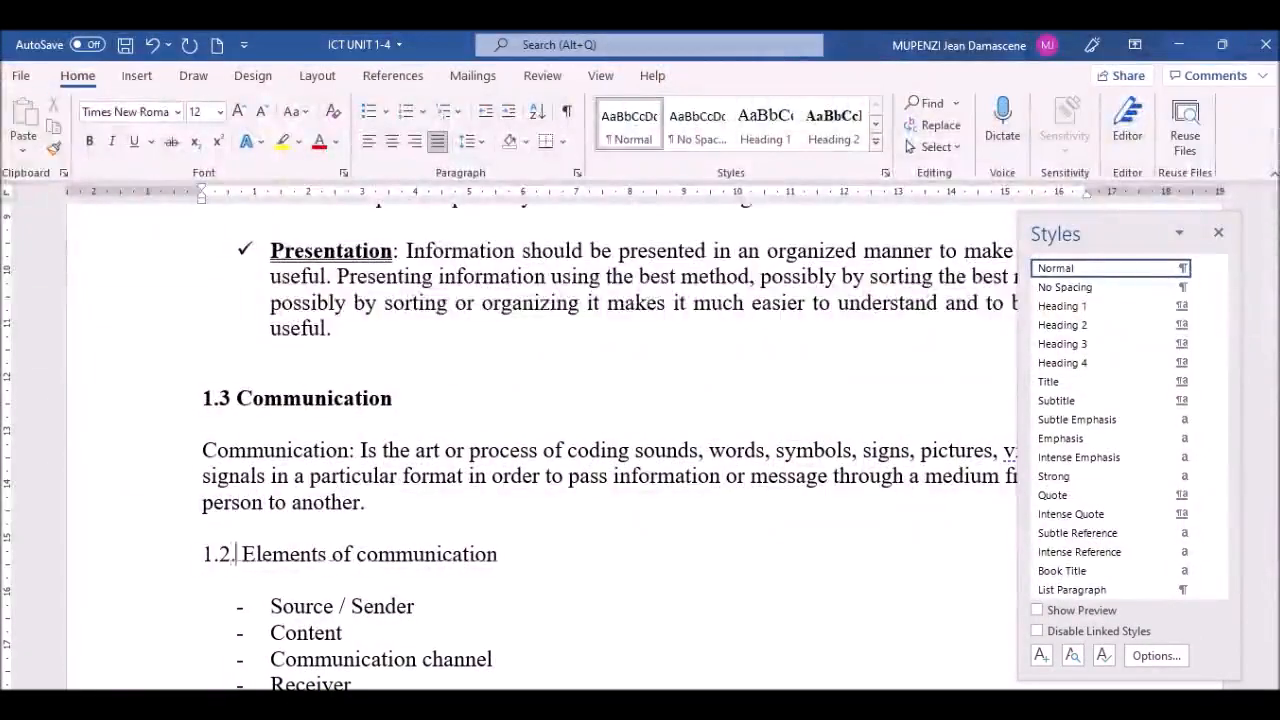
{"action": "left_click", "coordinate": [86, 560]}
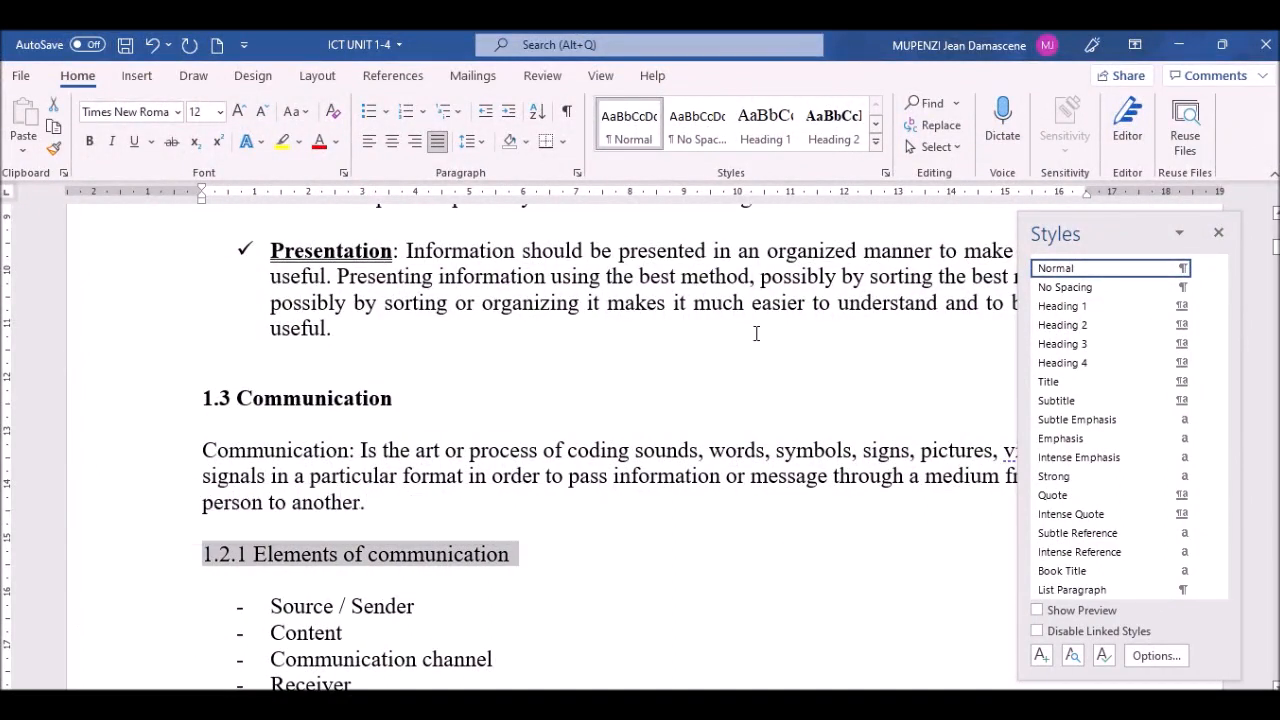
{"action": "left_click", "coordinate": [1083, 344]}
{"action": "left_click", "coordinate": [379, 602]}
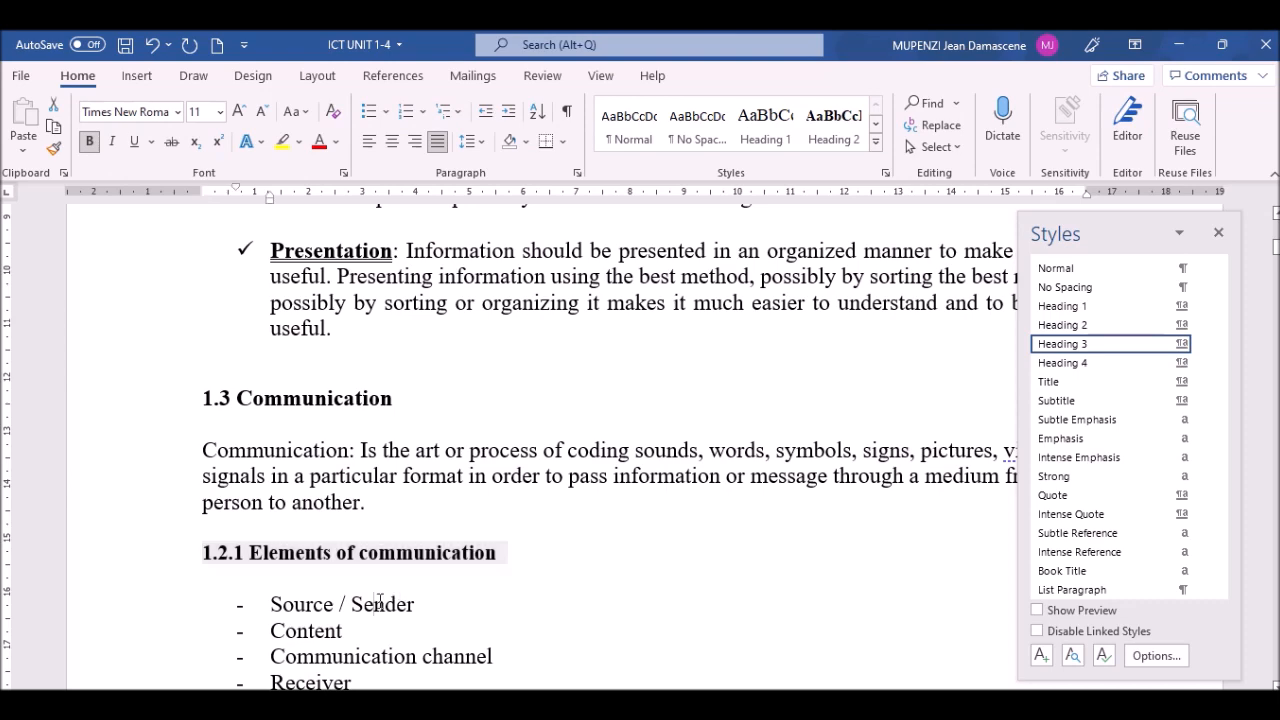
Step: Retype the next heading as '1.2.2 Types / ways of communicating' and apply Heading 3
{"action": "scroll", "coordinate": [379, 602], "scroll_direction": "down", "scroll_amount": 10}
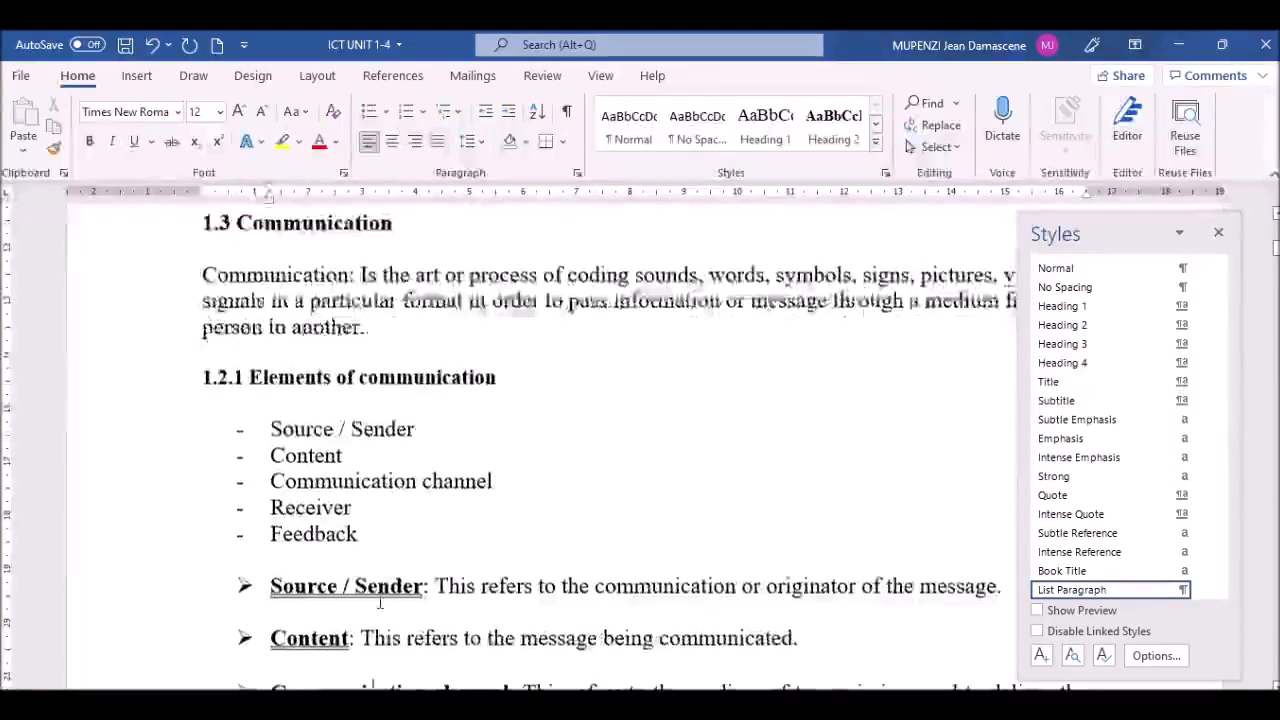
{"action": "scroll", "coordinate": [379, 605], "scroll_direction": "down", "scroll_amount": 6}
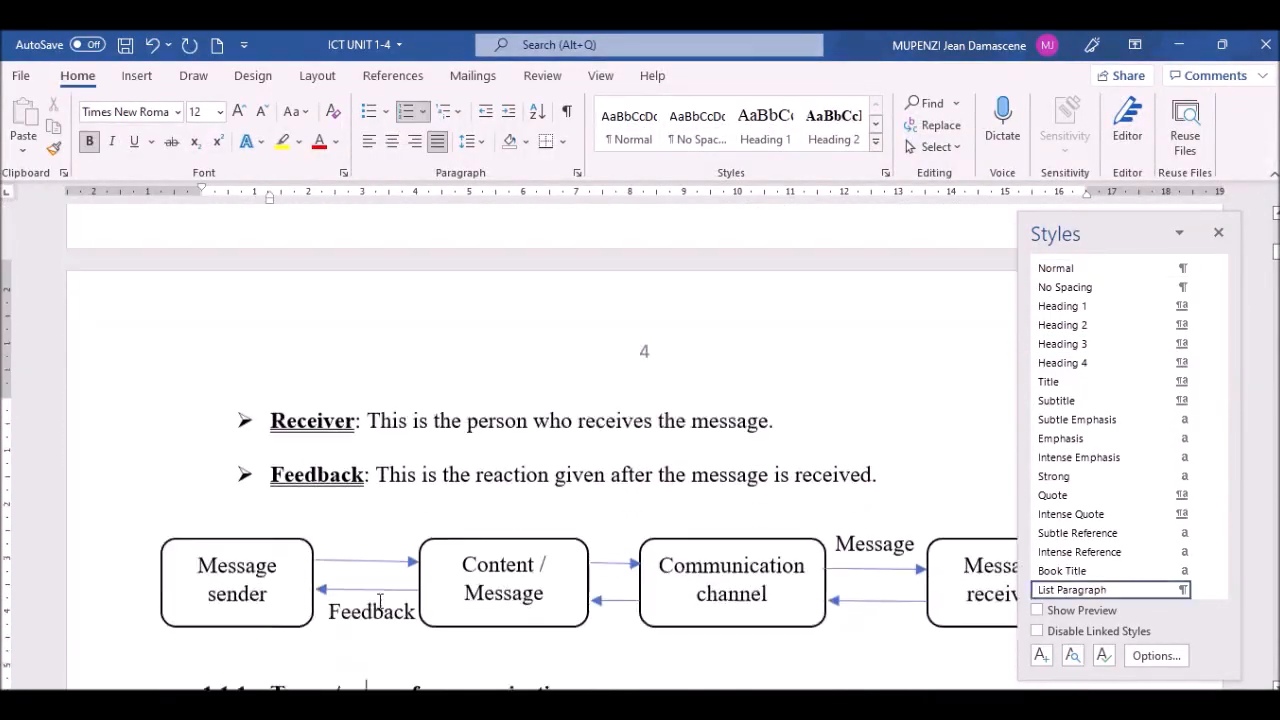
{"action": "scroll", "coordinate": [379, 602], "scroll_direction": "down", "scroll_amount": 2}
{"action": "left_click", "coordinate": [272, 500]}
{"action": "key", "text": "BackSpace"}
{"action": "key", "text": "BackSpace"}
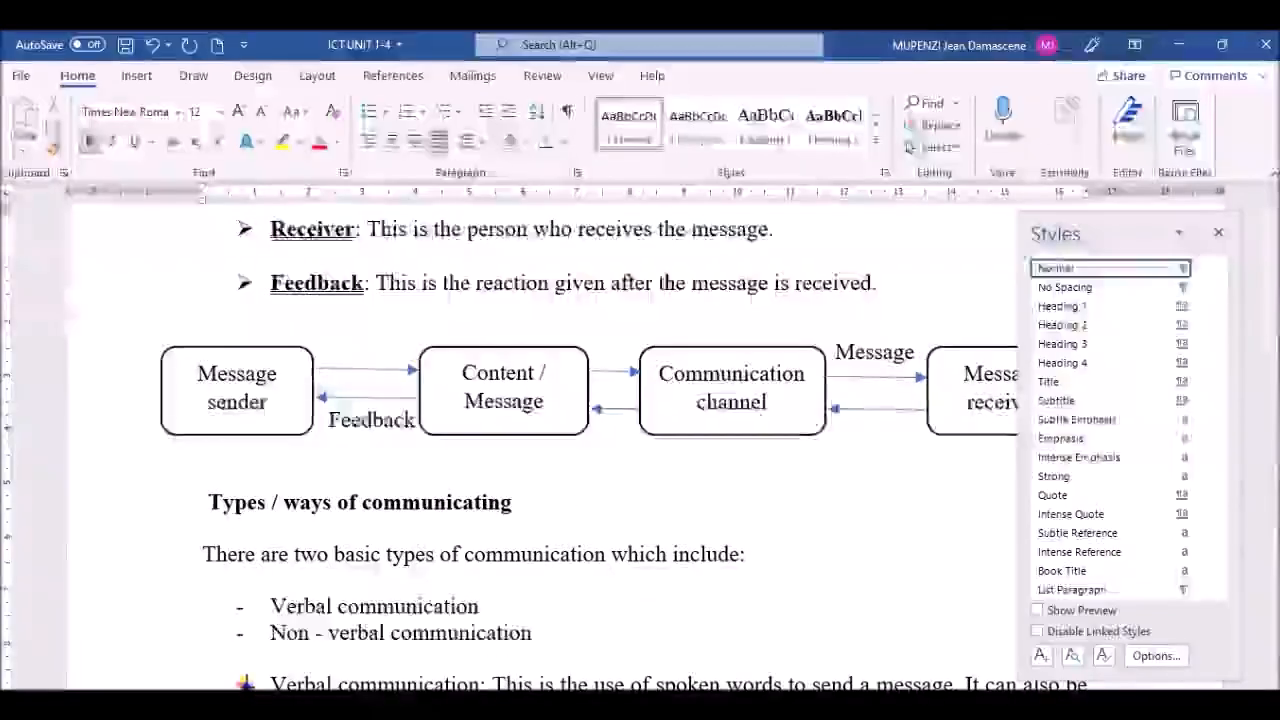
{"action": "type", "text": "1.2.2"}
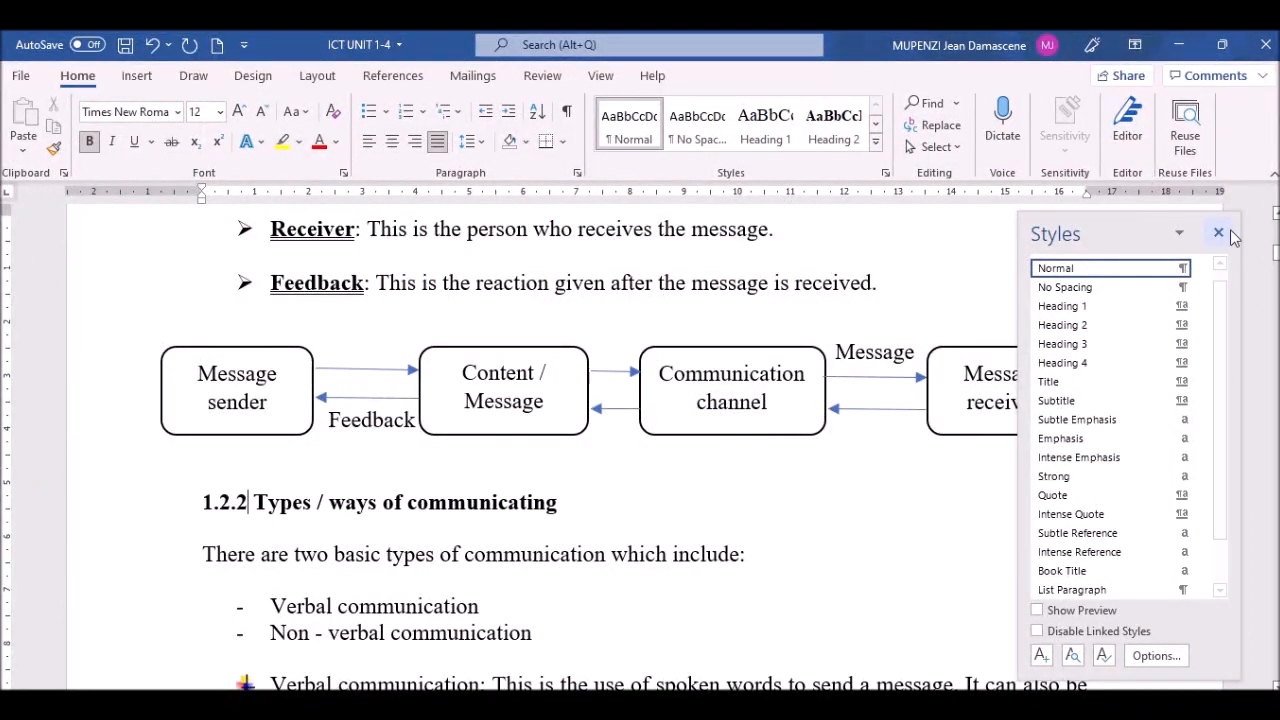
{"action": "scroll", "coordinate": [540, 450], "scroll_direction": "up", "scroll_amount": 5}
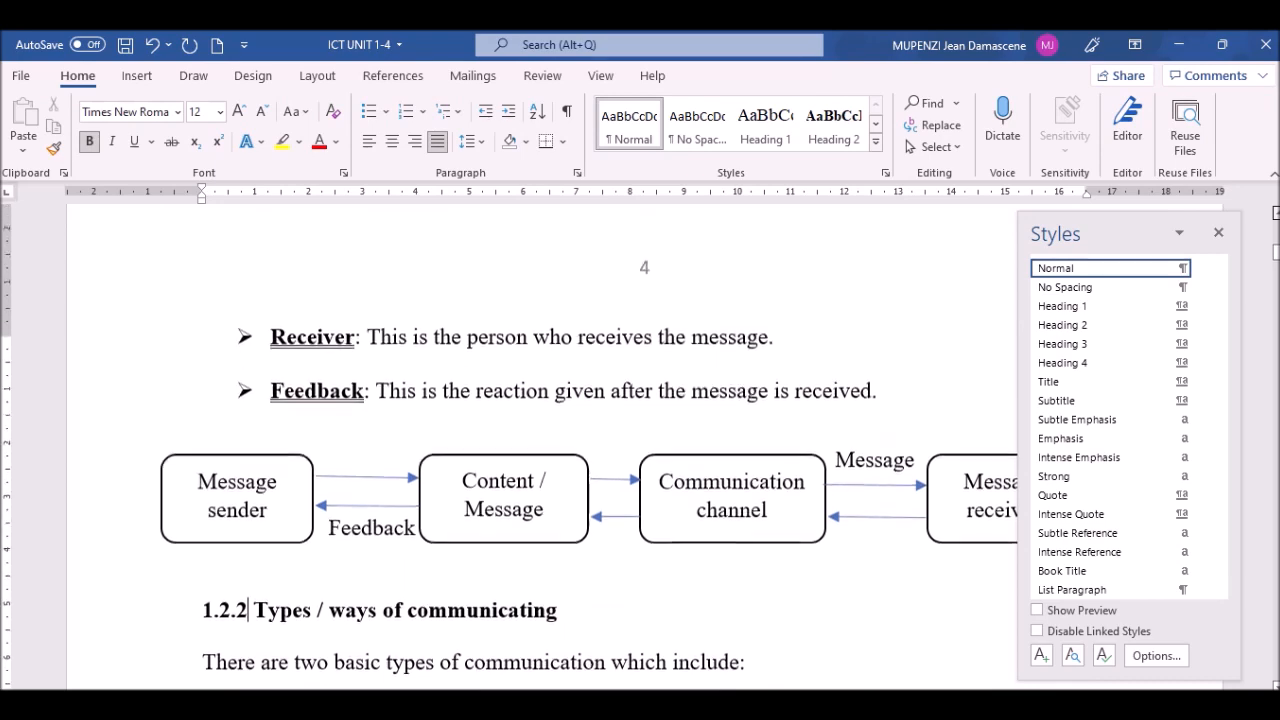
{"action": "scroll", "coordinate": [540, 450], "scroll_direction": "up", "scroll_amount": 7}
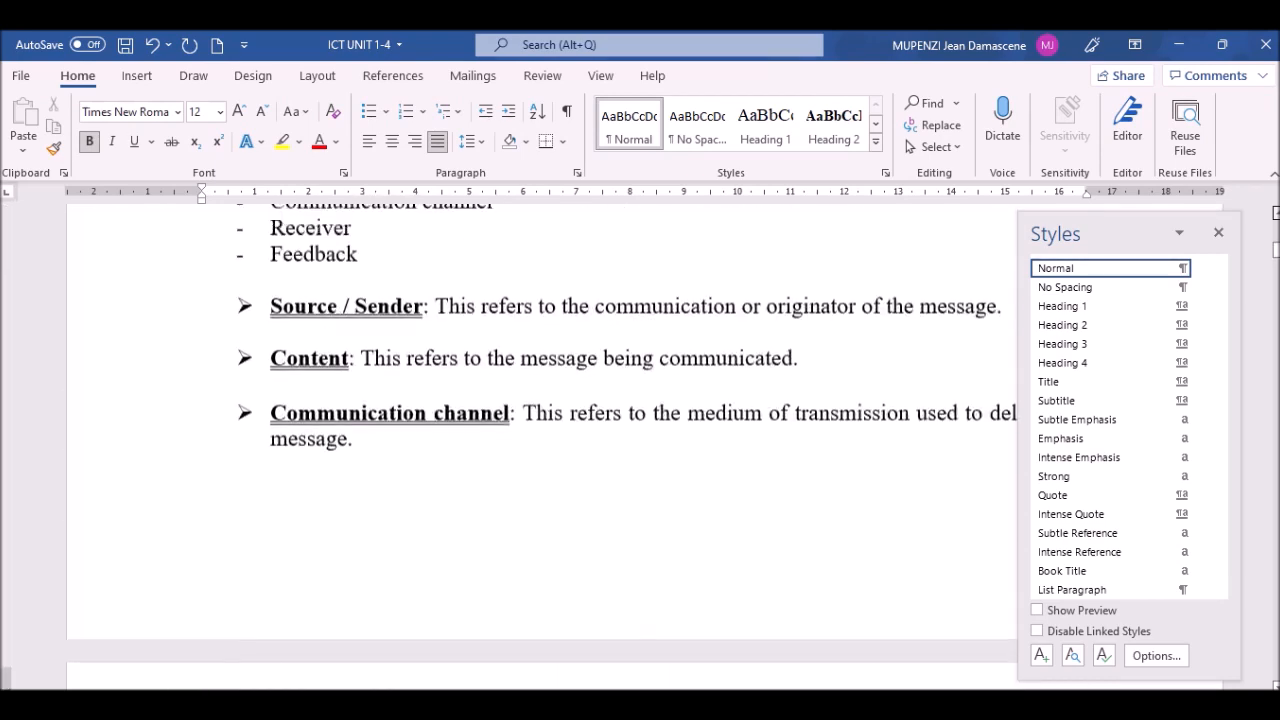
{"action": "scroll", "coordinate": [540, 287], "scroll_direction": "up", "scroll_amount": 1}
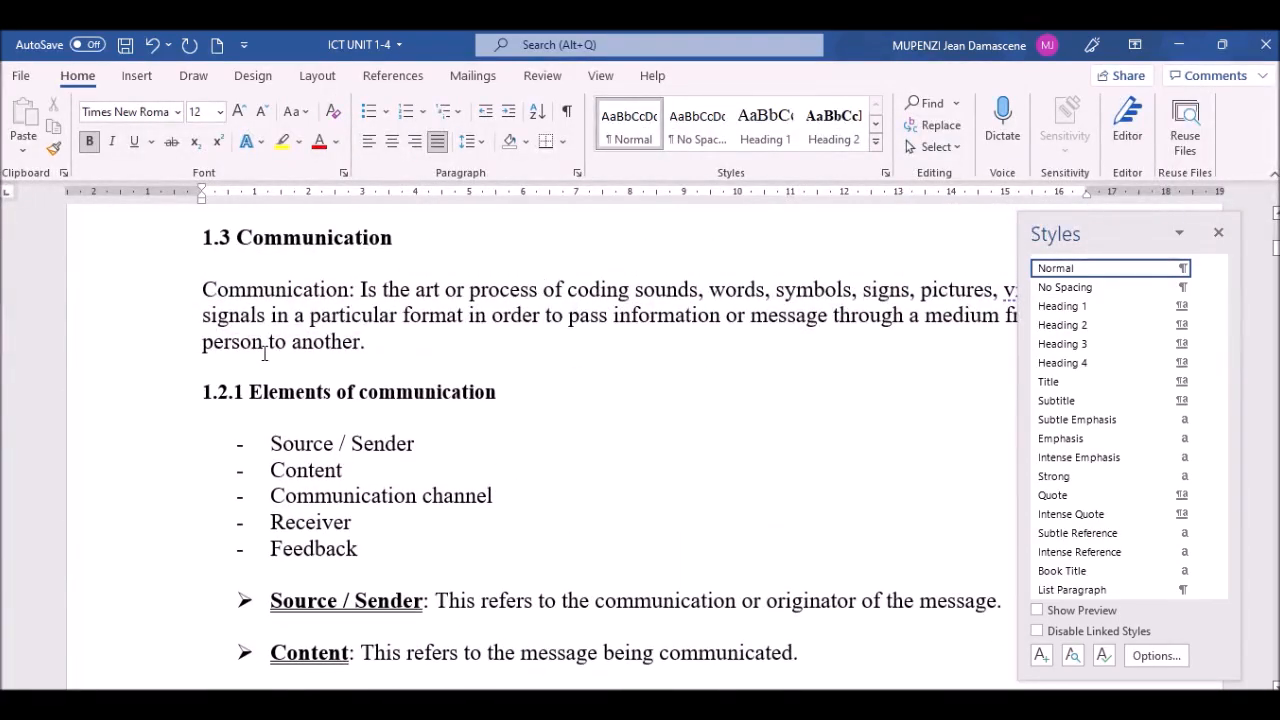
{"action": "scroll", "coordinate": [540, 450], "scroll_direction": "down", "scroll_amount": 4}
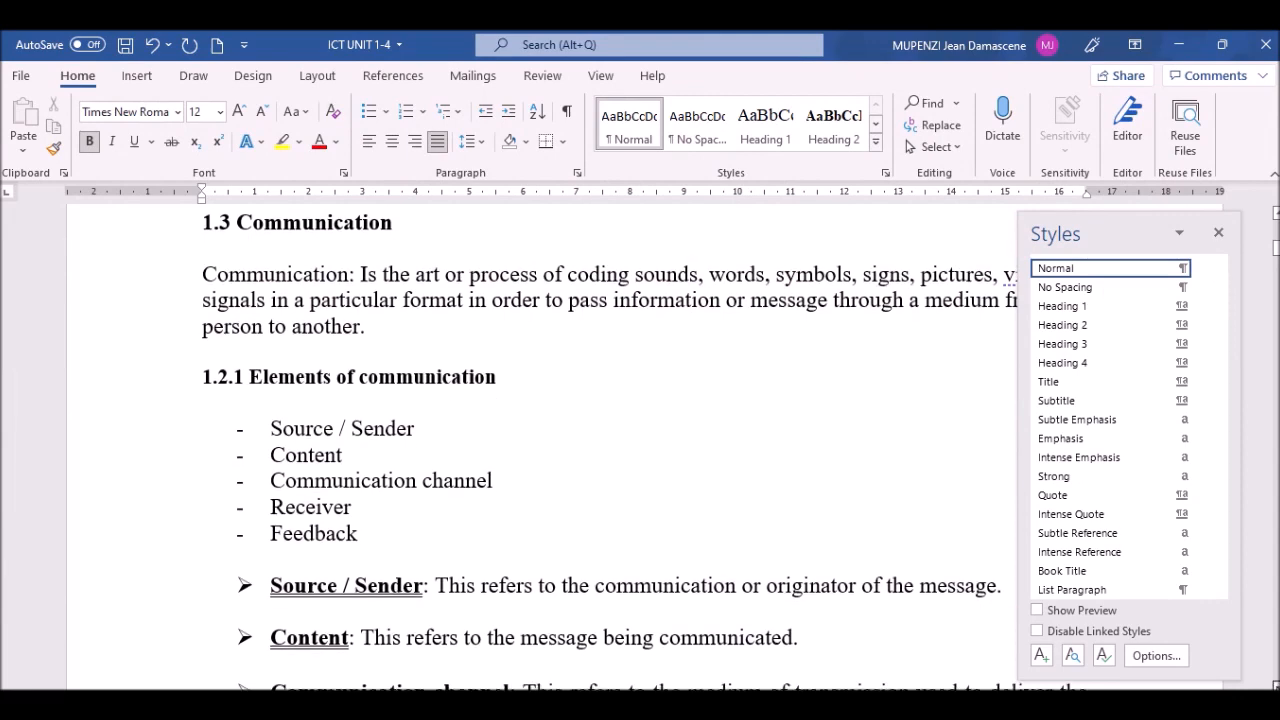
{"action": "scroll", "coordinate": [540, 450], "scroll_direction": "down", "scroll_amount": 4}
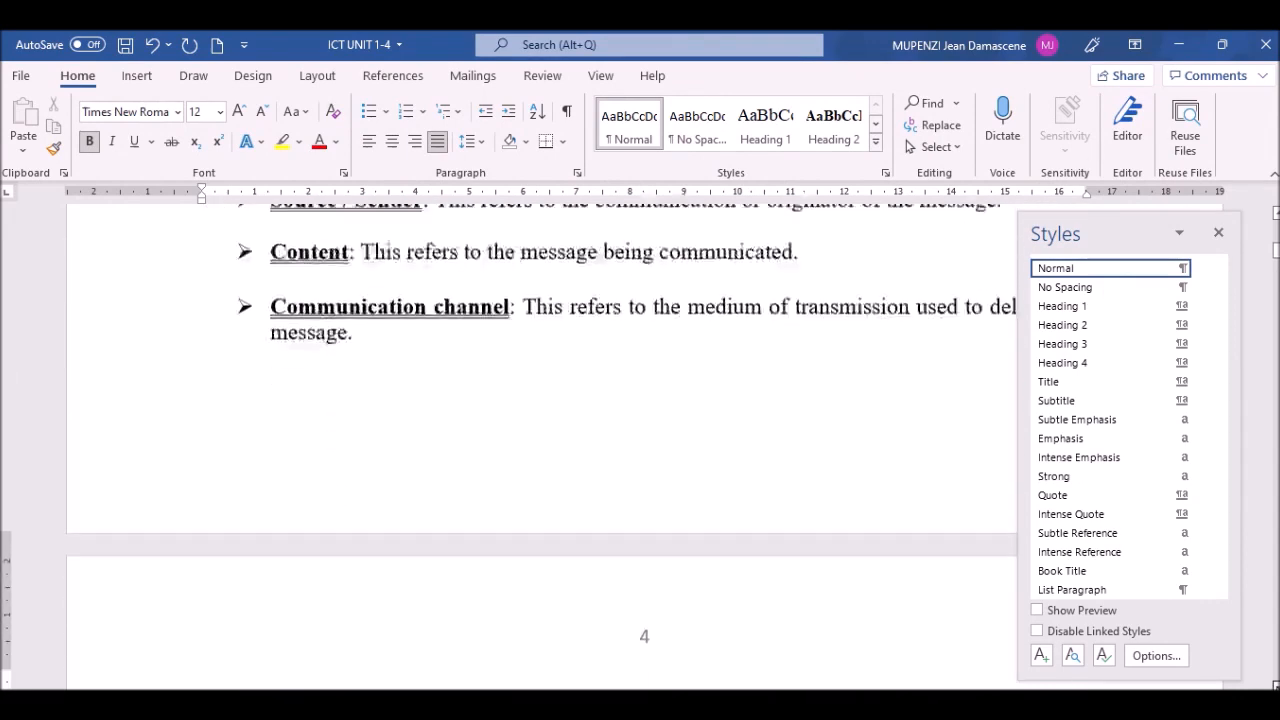
{"action": "scroll", "coordinate": [540, 450], "scroll_direction": "down", "scroll_amount": 2}
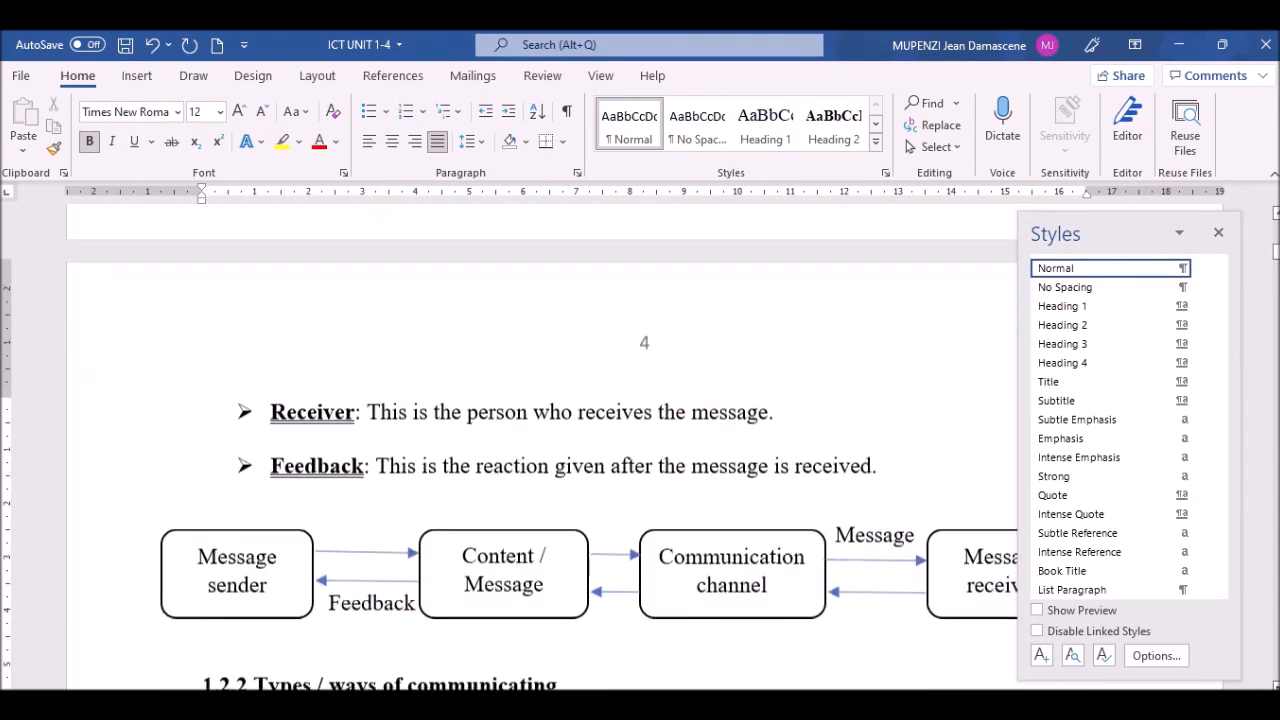
{"action": "scroll", "coordinate": [540, 450], "scroll_direction": "down", "scroll_amount": 3}
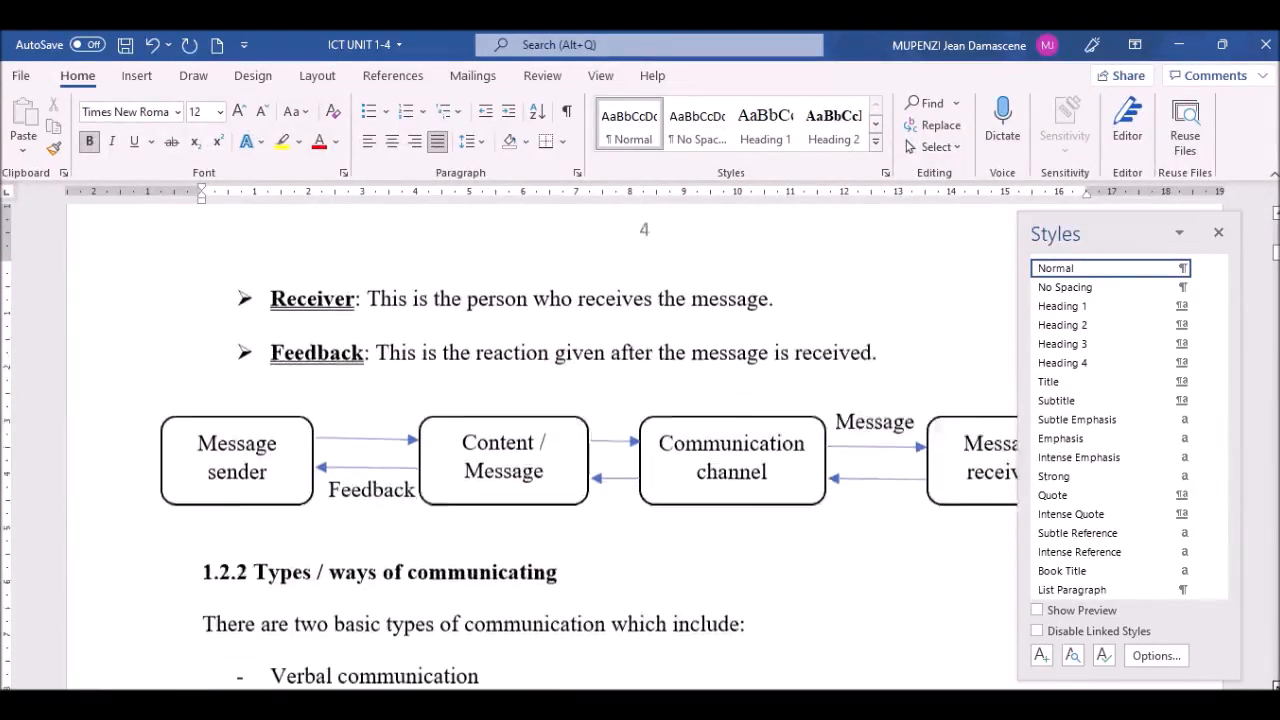
{"action": "left_click", "coordinate": [130, 415]}
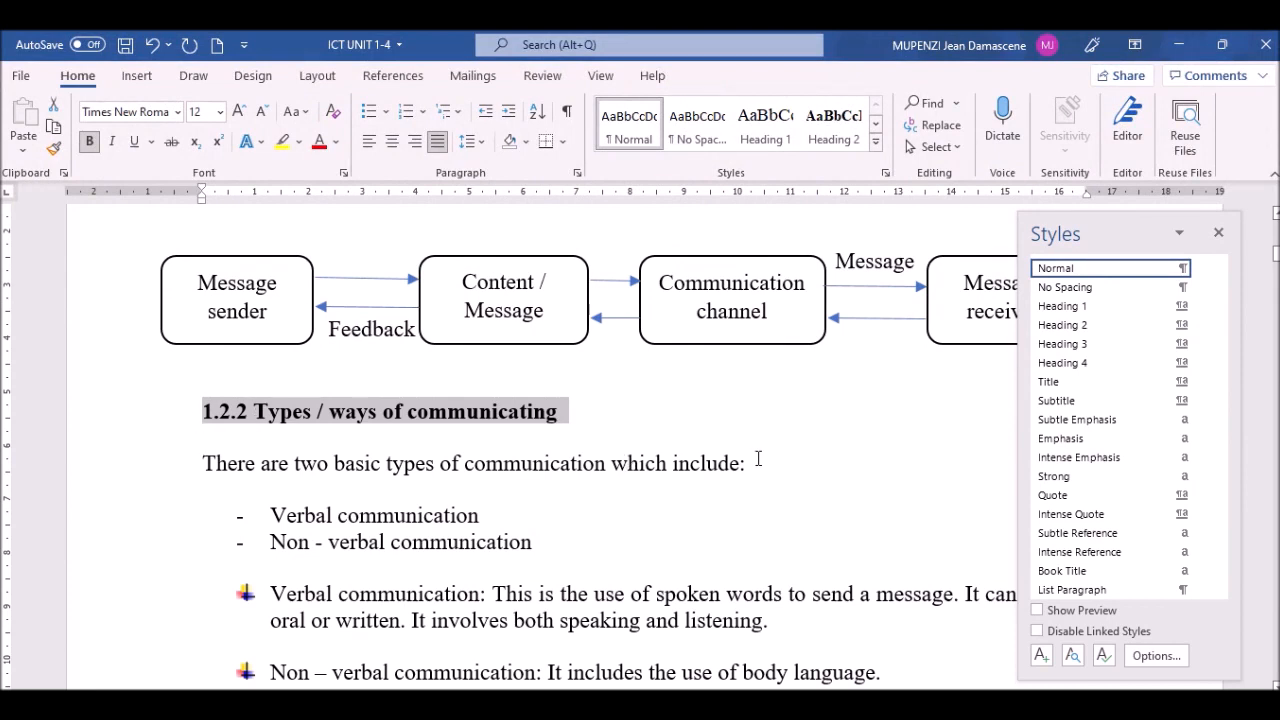
{"action": "left_click", "coordinate": [1066, 346]}
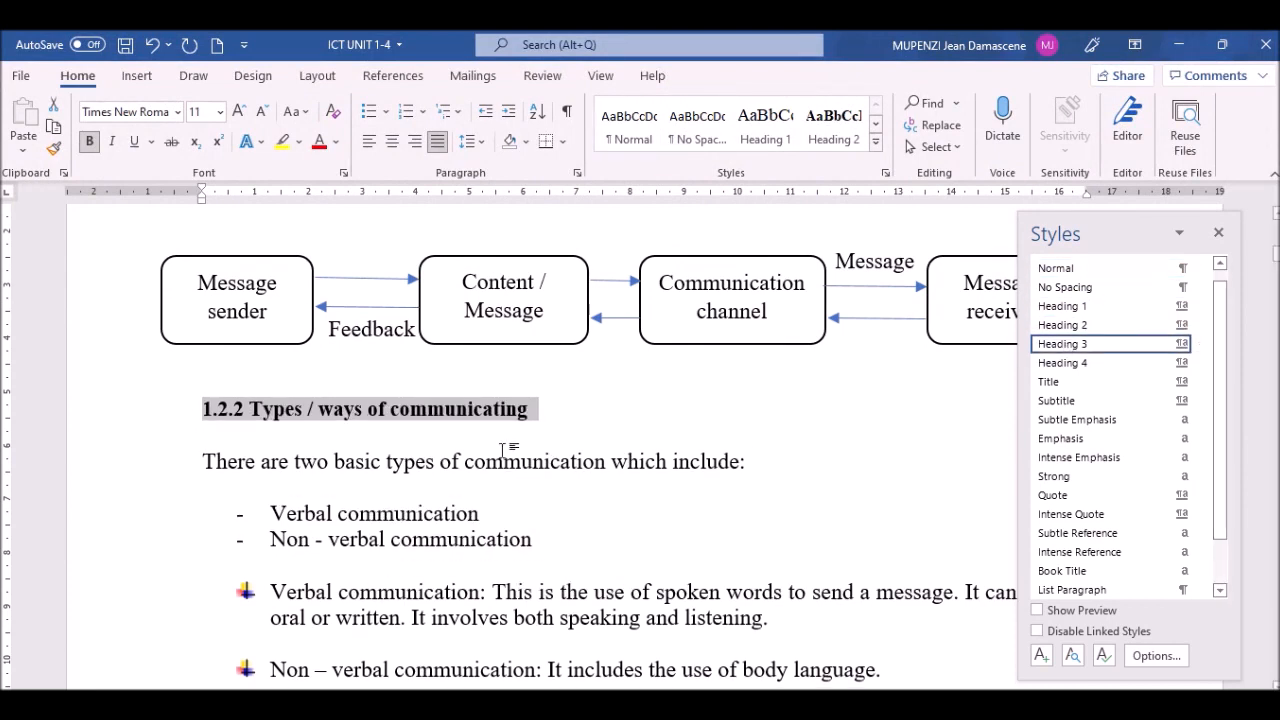
{"action": "left_click", "coordinate": [401, 461]}
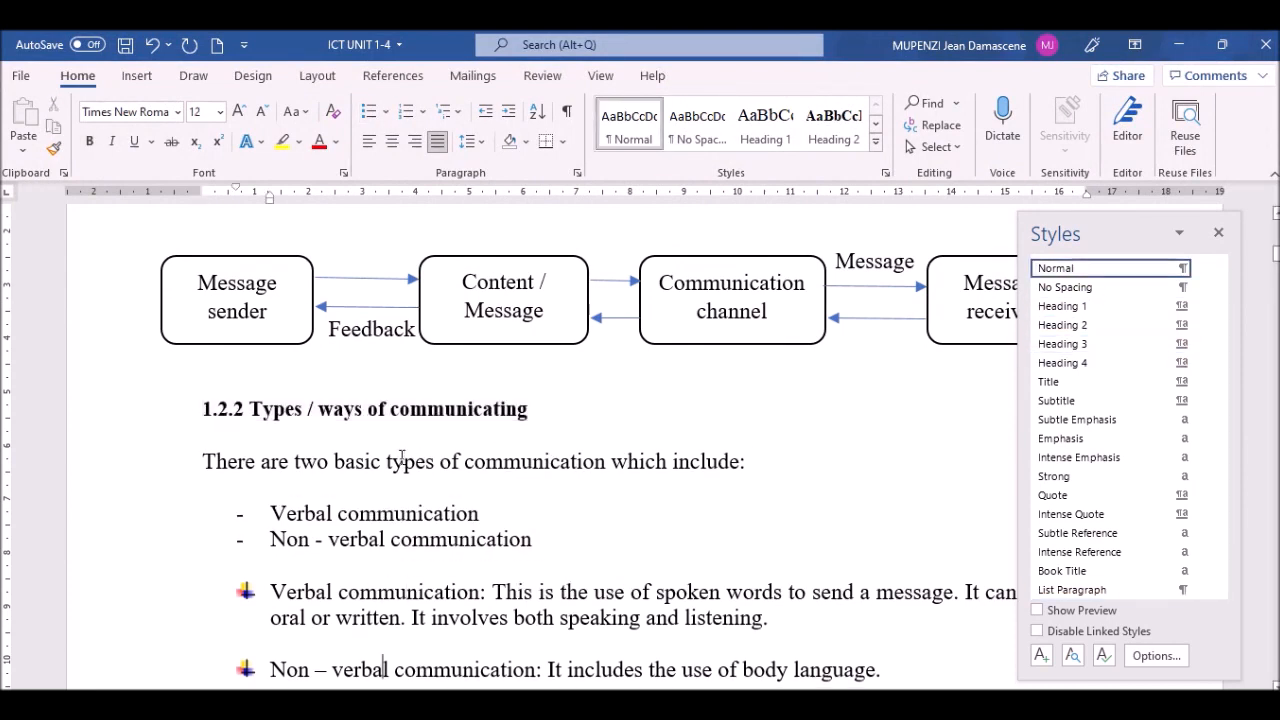
{"action": "key", "text": "Down"}
{"action": "scroll", "coordinate": [401, 458], "scroll_direction": "down", "scroll_amount": 3}
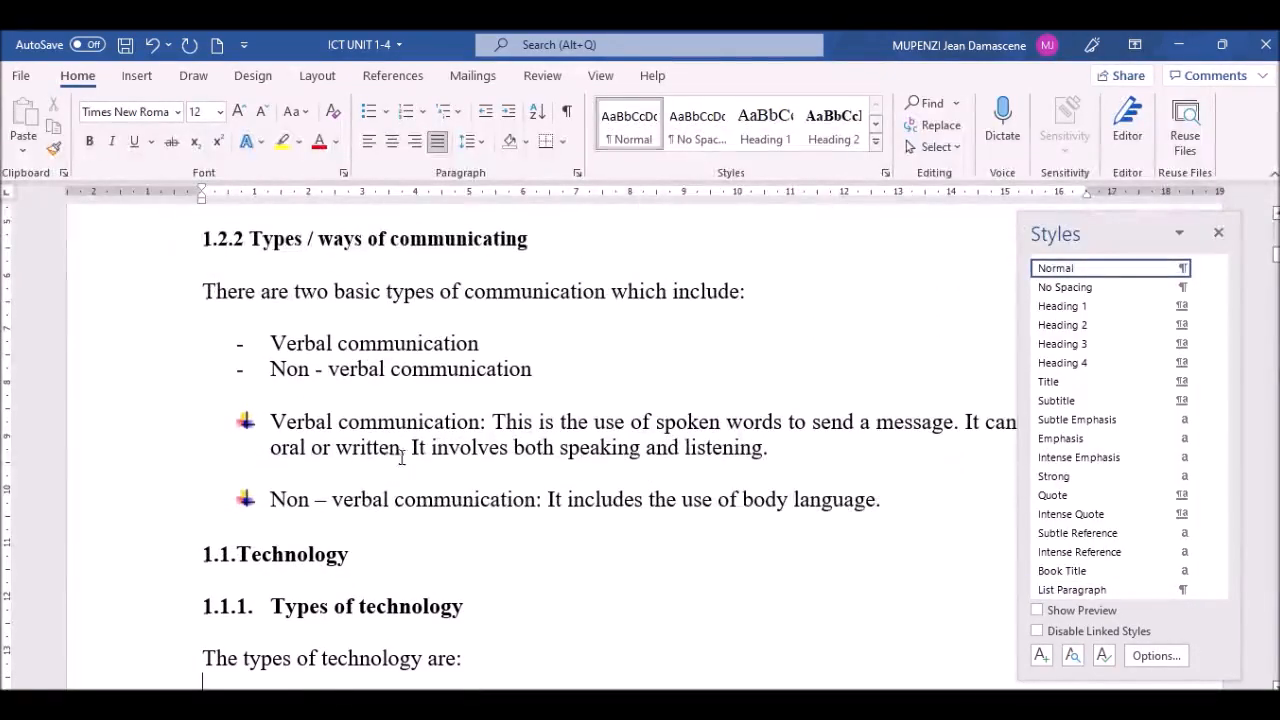
Step: Strip the automatic 1.1. number and indent, type '1.3 Technology', and apply Heading 2
{"action": "left_click", "coordinate": [242, 556]}
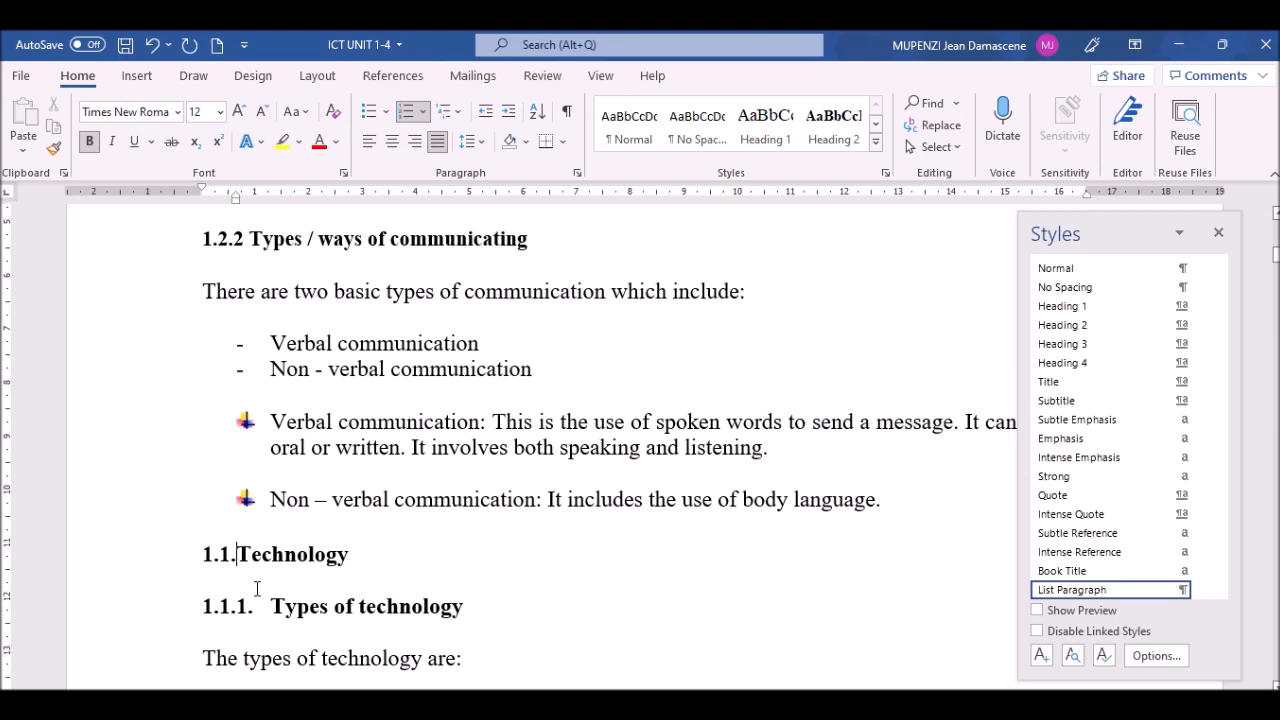
{"action": "key", "text": "BackSpace"}
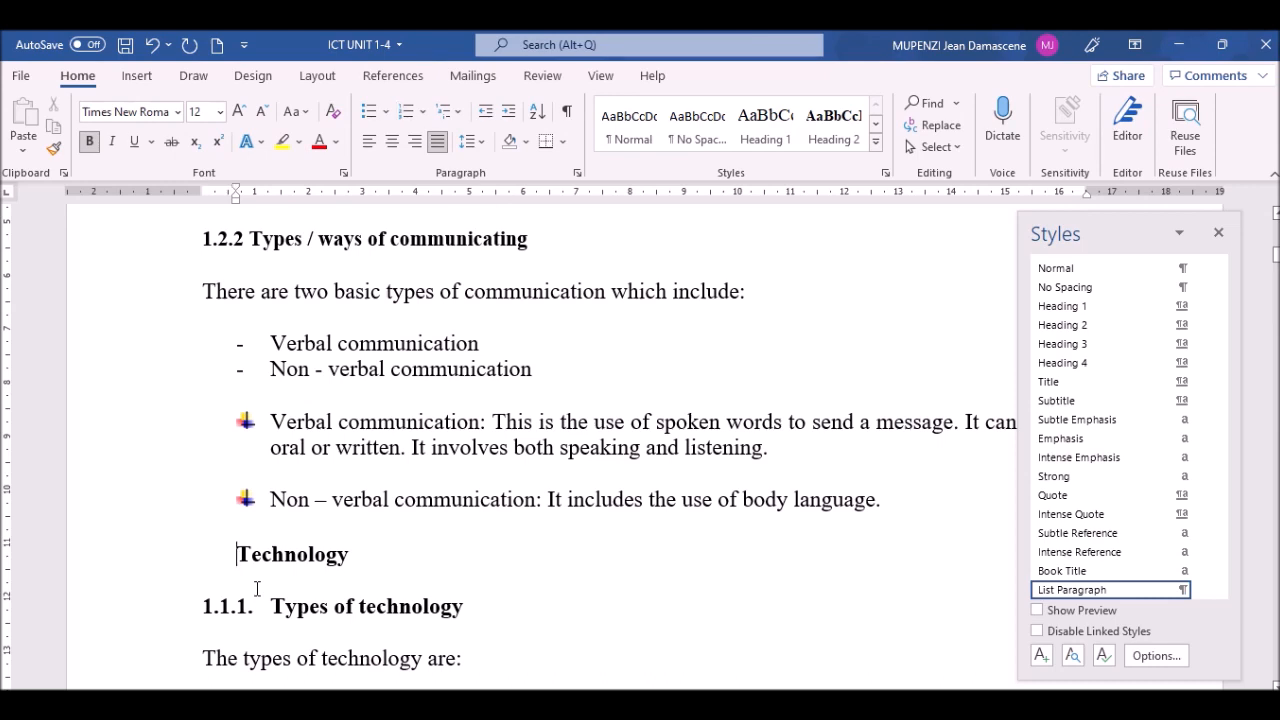
{"action": "key", "text": "BackSpace"}
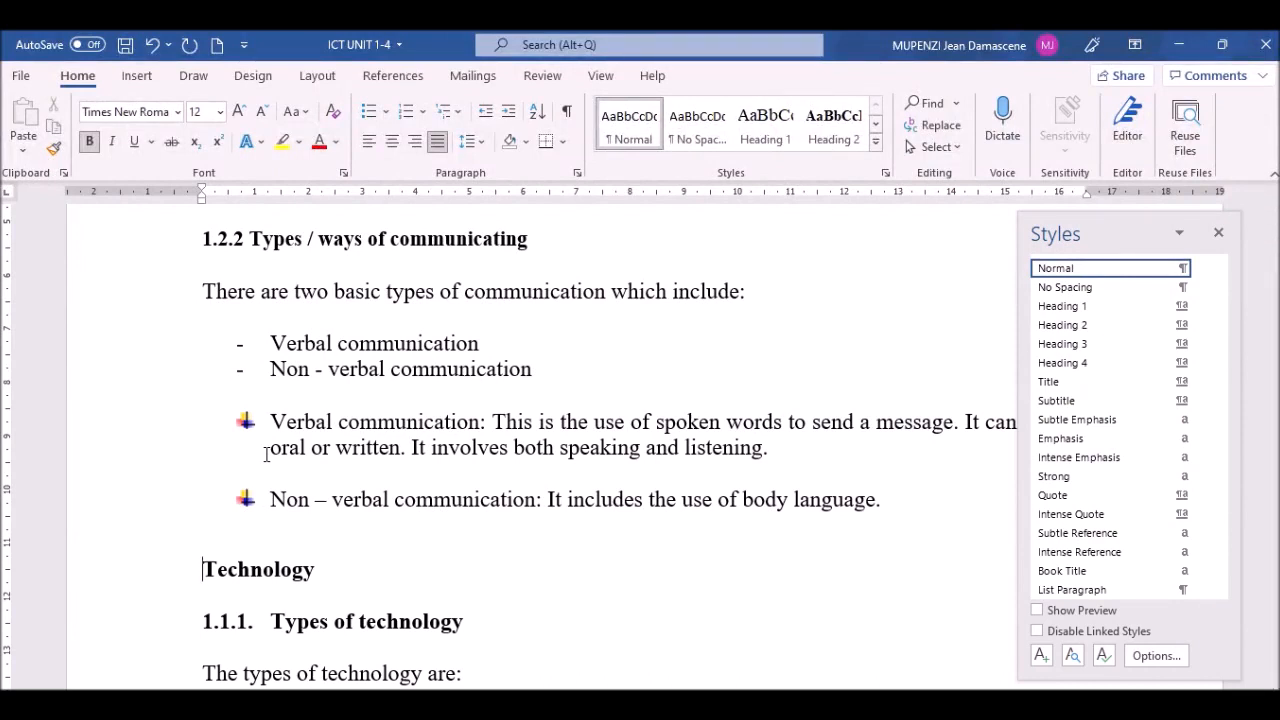
{"action": "key", "text": "Up"}
{"action": "left_click", "coordinate": [205, 564]}
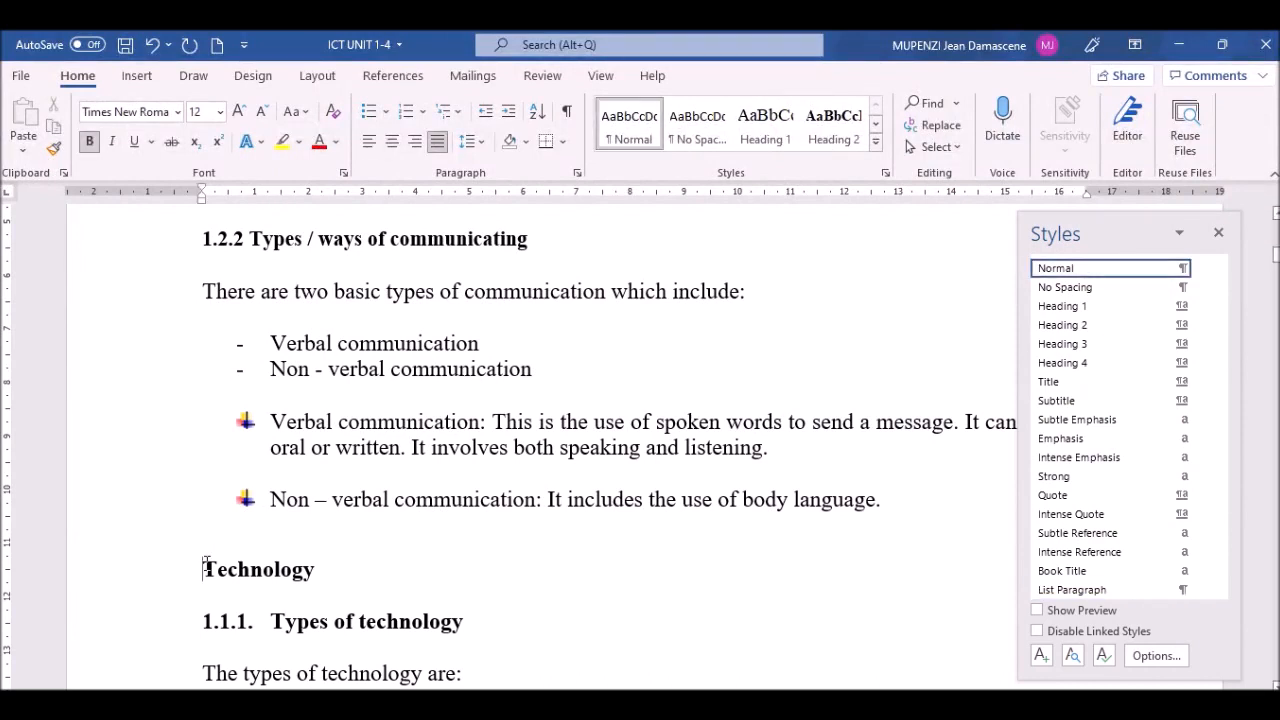
{"action": "type", "text": "1.3"}
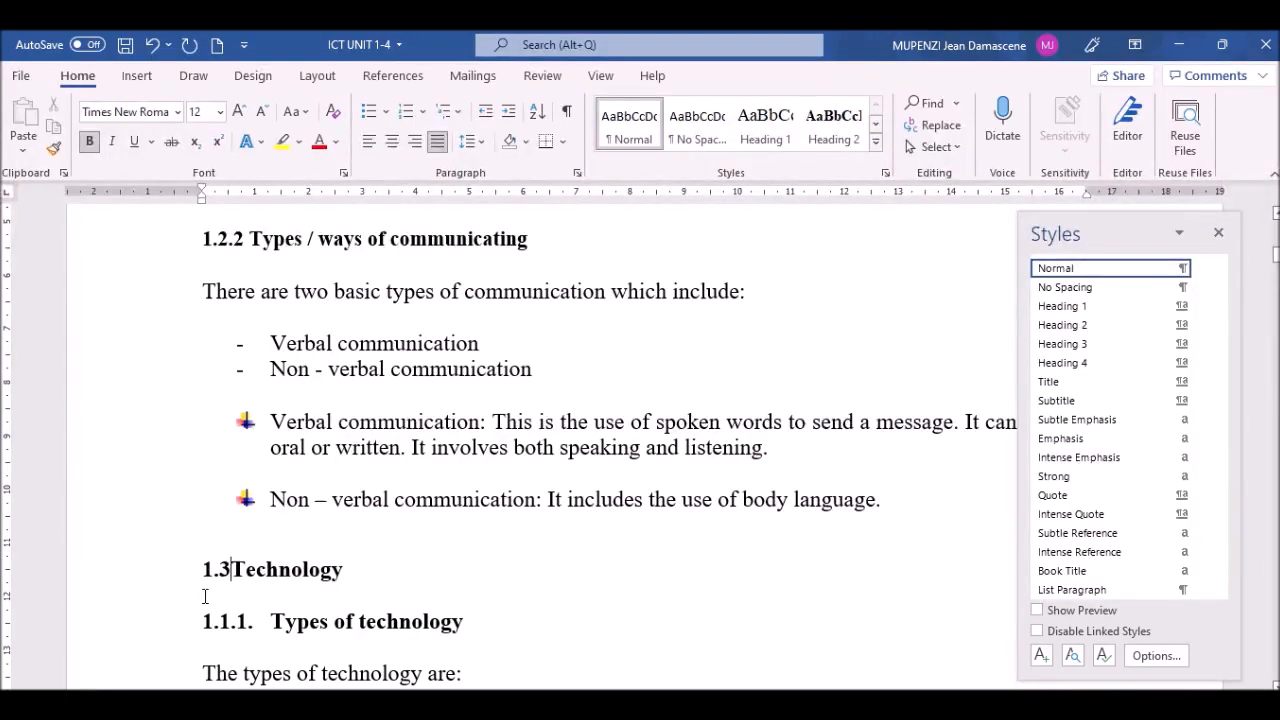
{"action": "left_click", "coordinate": [133, 580]}
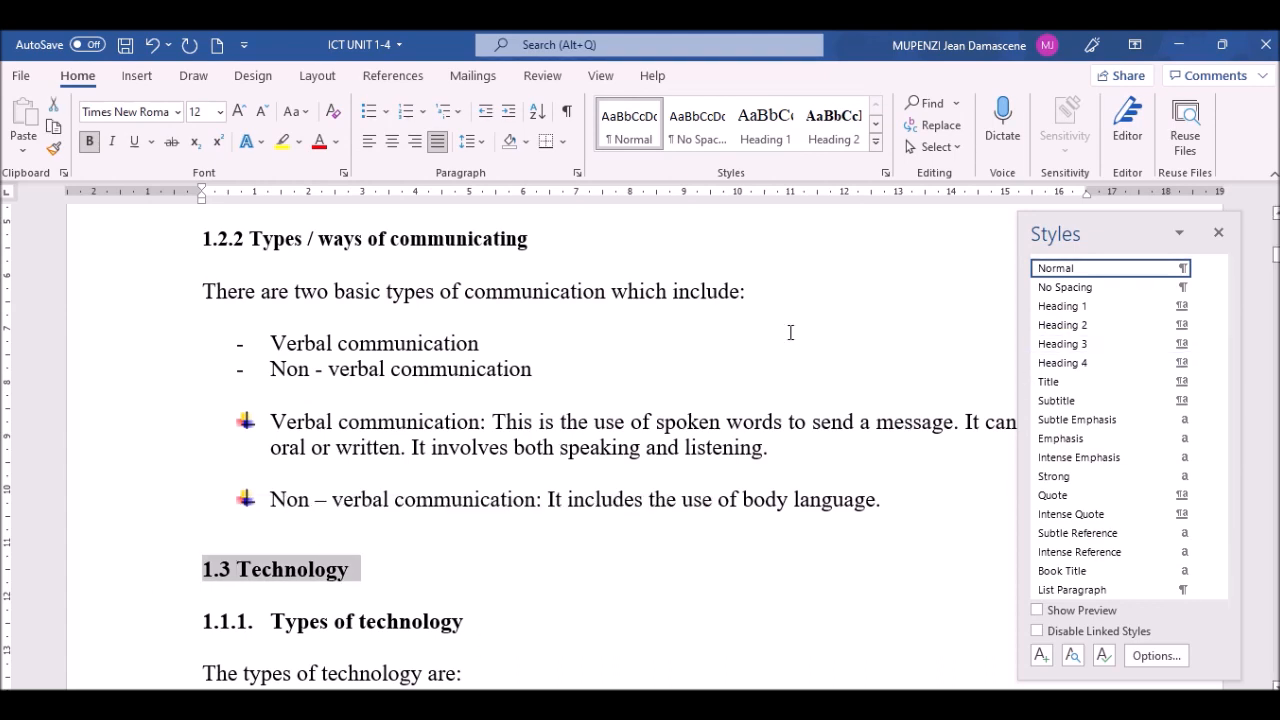
{"action": "left_click", "coordinate": [1088, 325]}
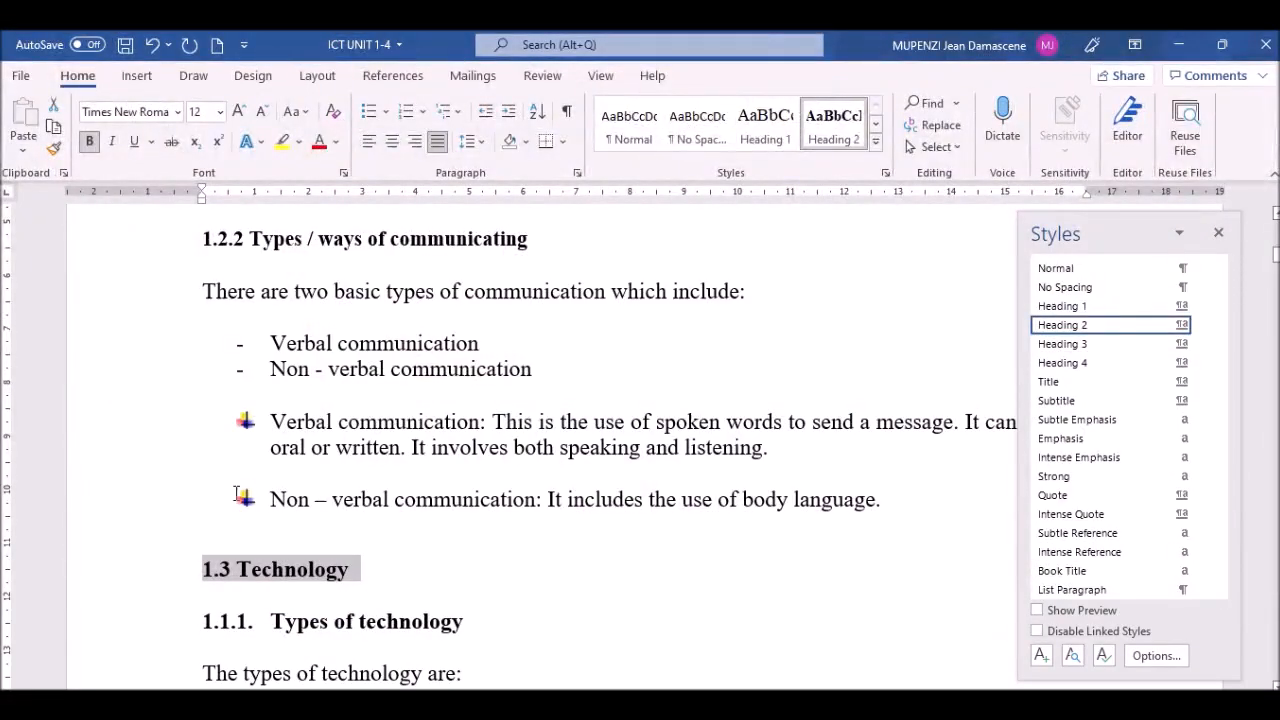
Step: Retype the Types of technology heading as '13.1 Types of technology' and apply Heading 3
{"action": "left_click", "coordinate": [258, 621]}
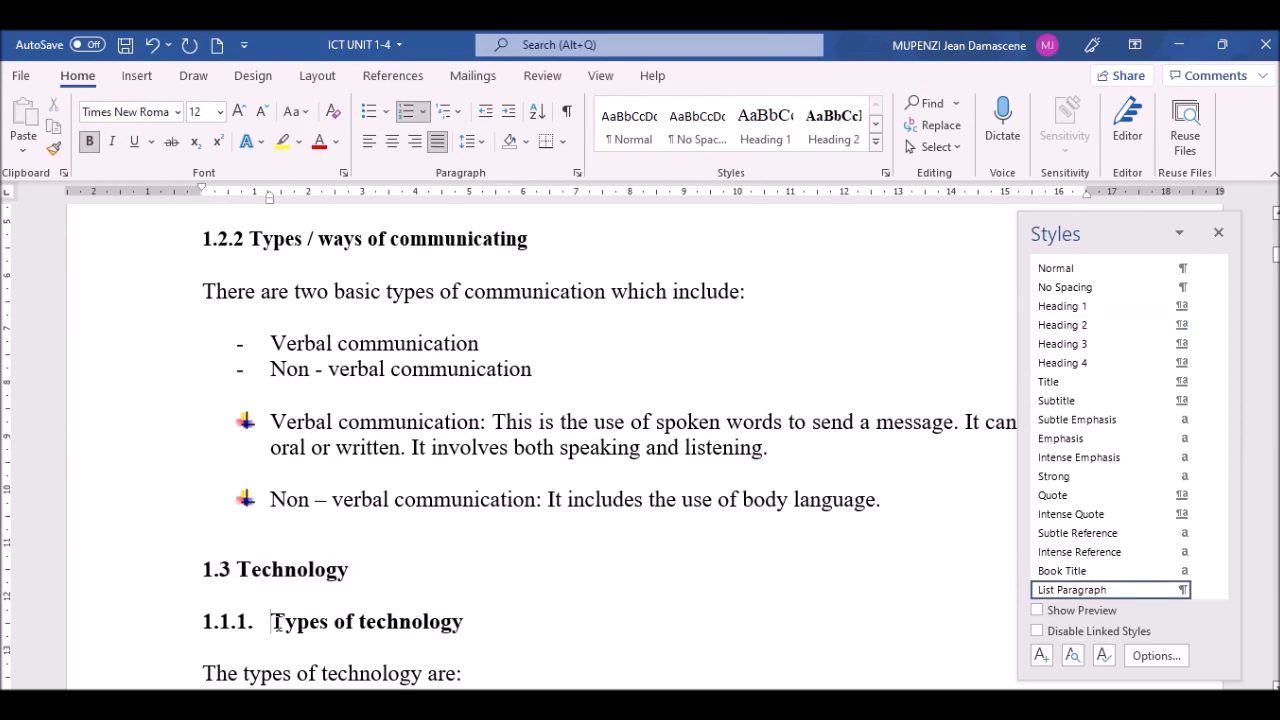
{"action": "key", "text": "BackSpace"}
{"action": "key", "text": "BackSpace"}
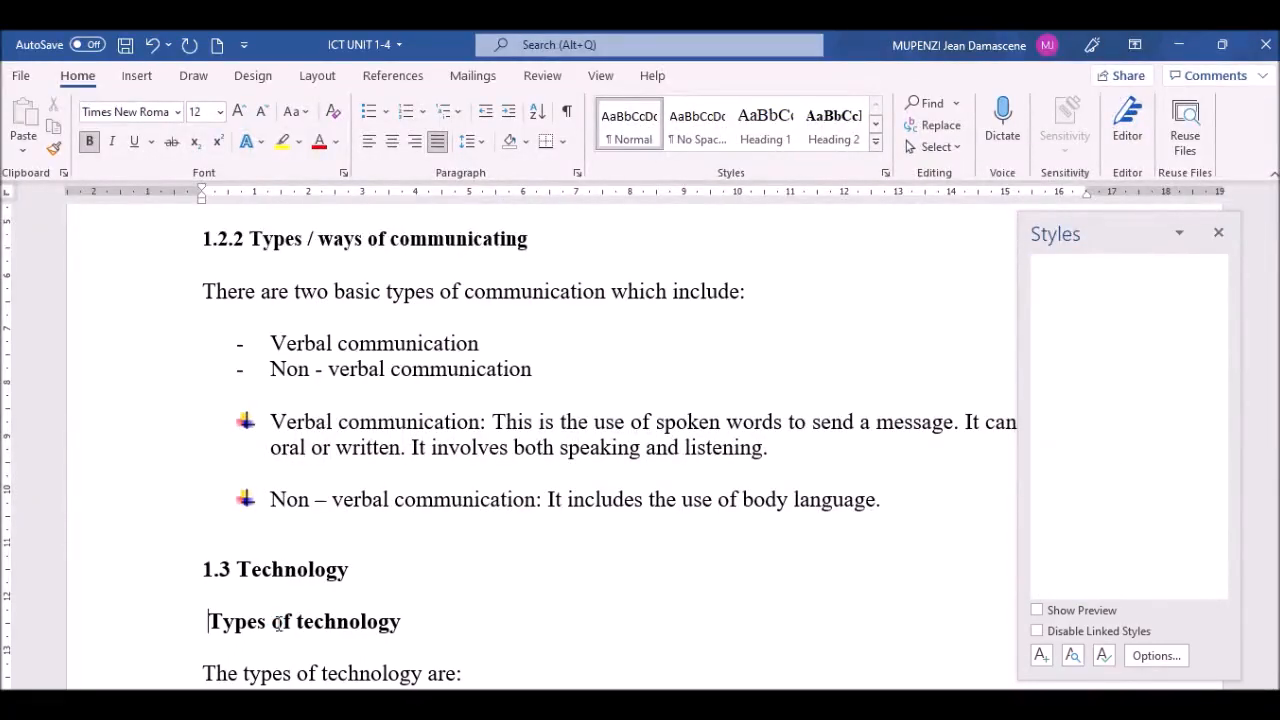
{"action": "type", "text": "1 "}
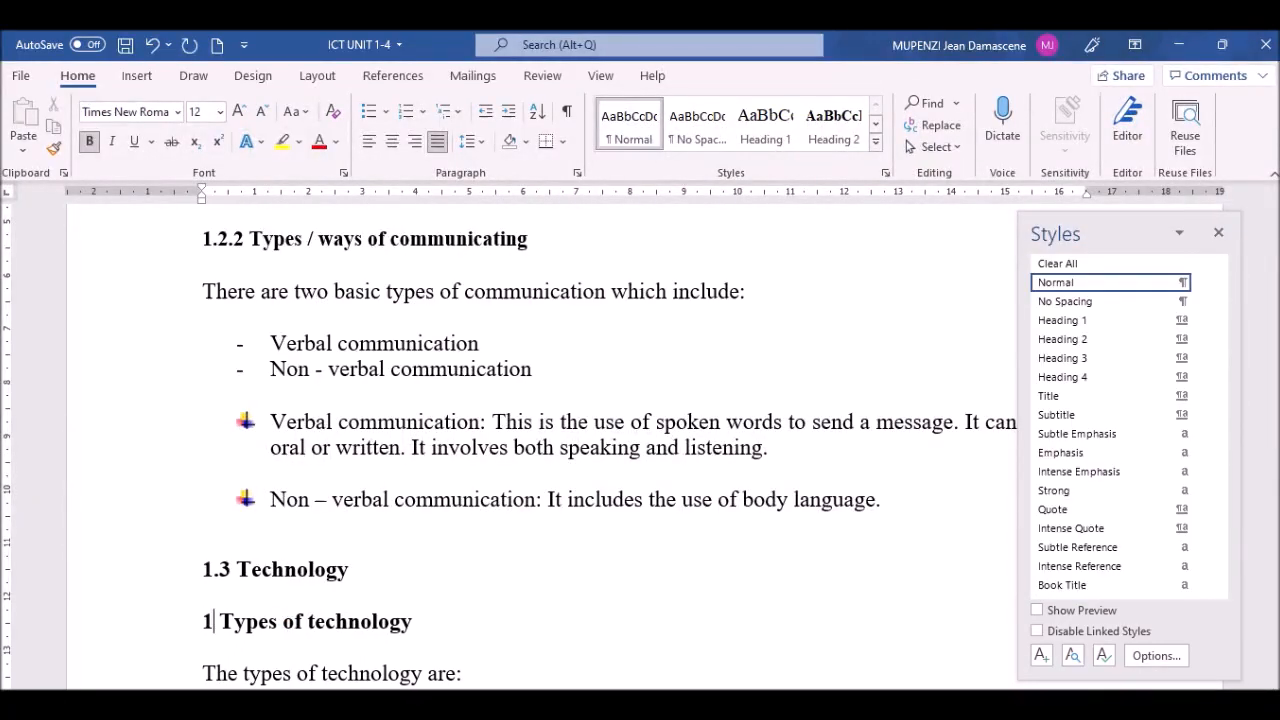
{"action": "type", "text": "3.1"}
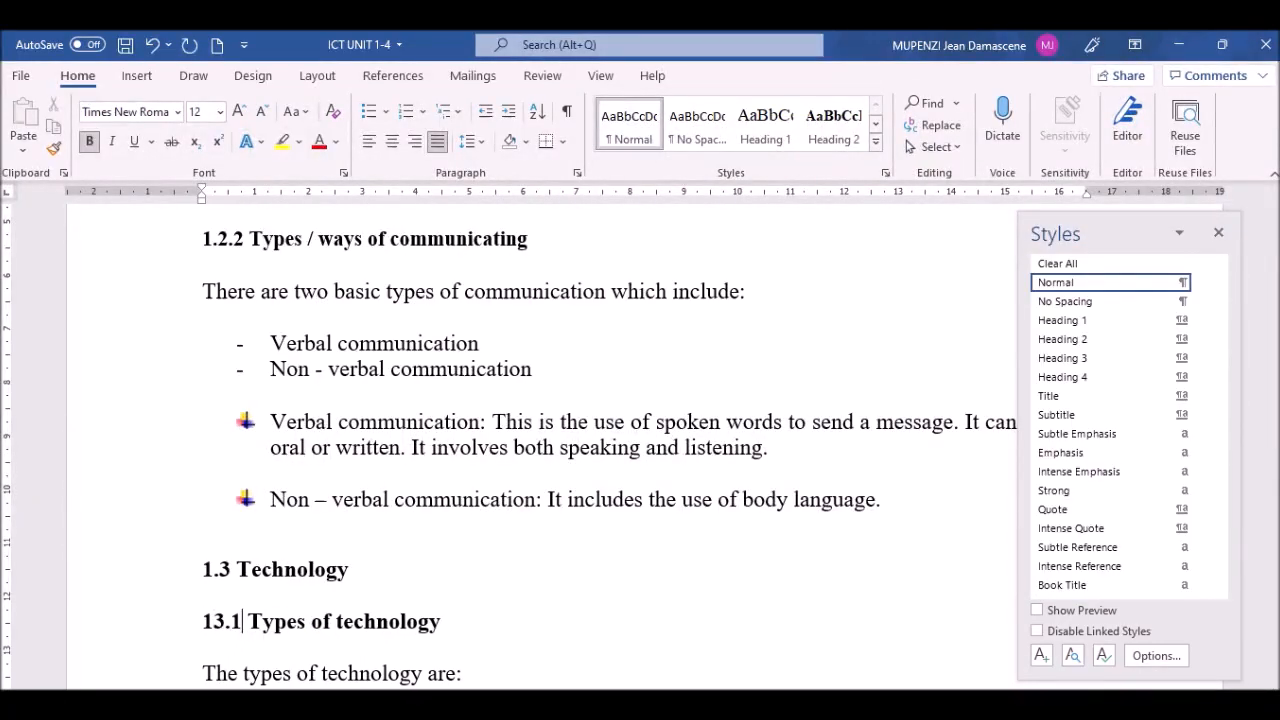
{"action": "left_click", "coordinate": [108, 630]}
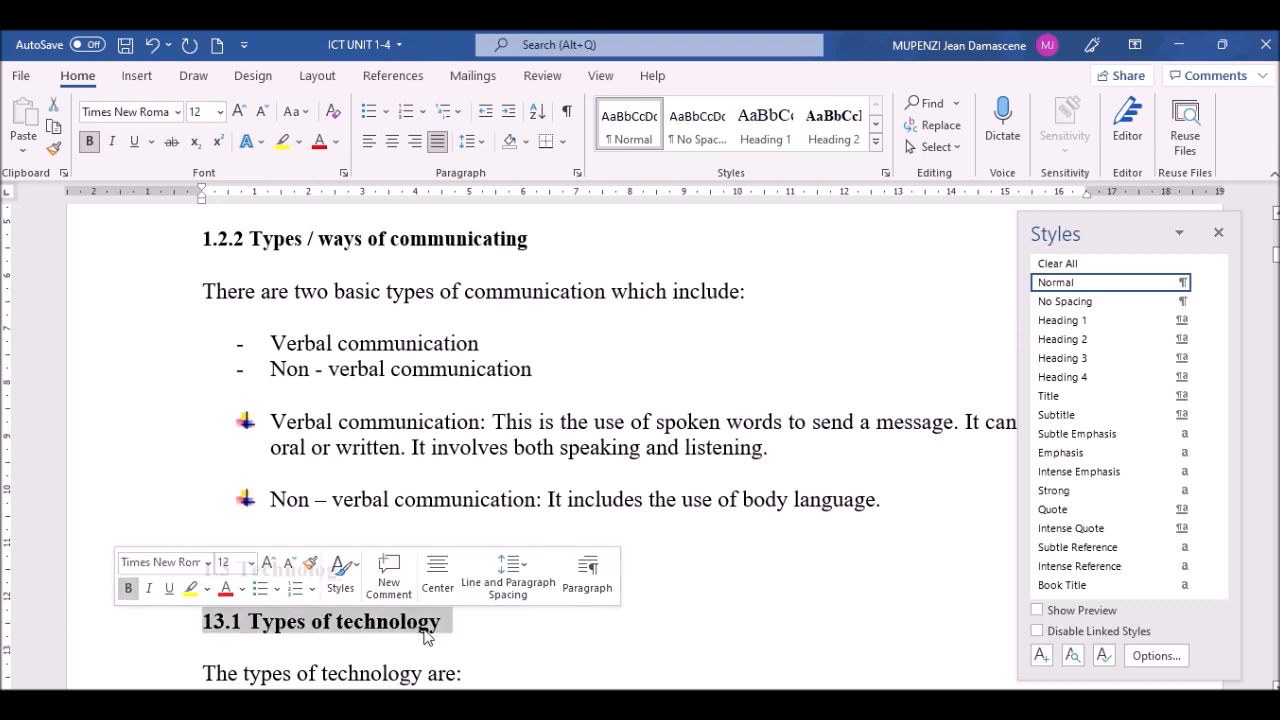
{"action": "left_click", "coordinate": [1090, 359]}
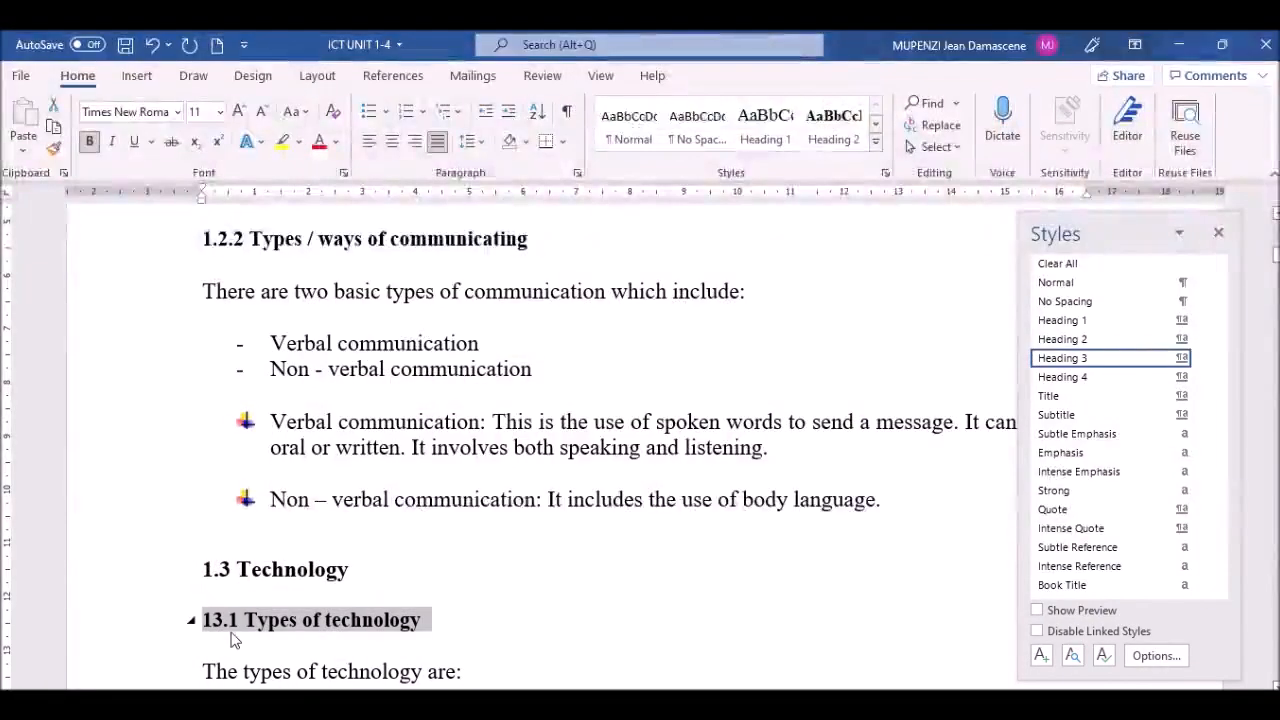
{"action": "left_click", "coordinate": [290, 670]}
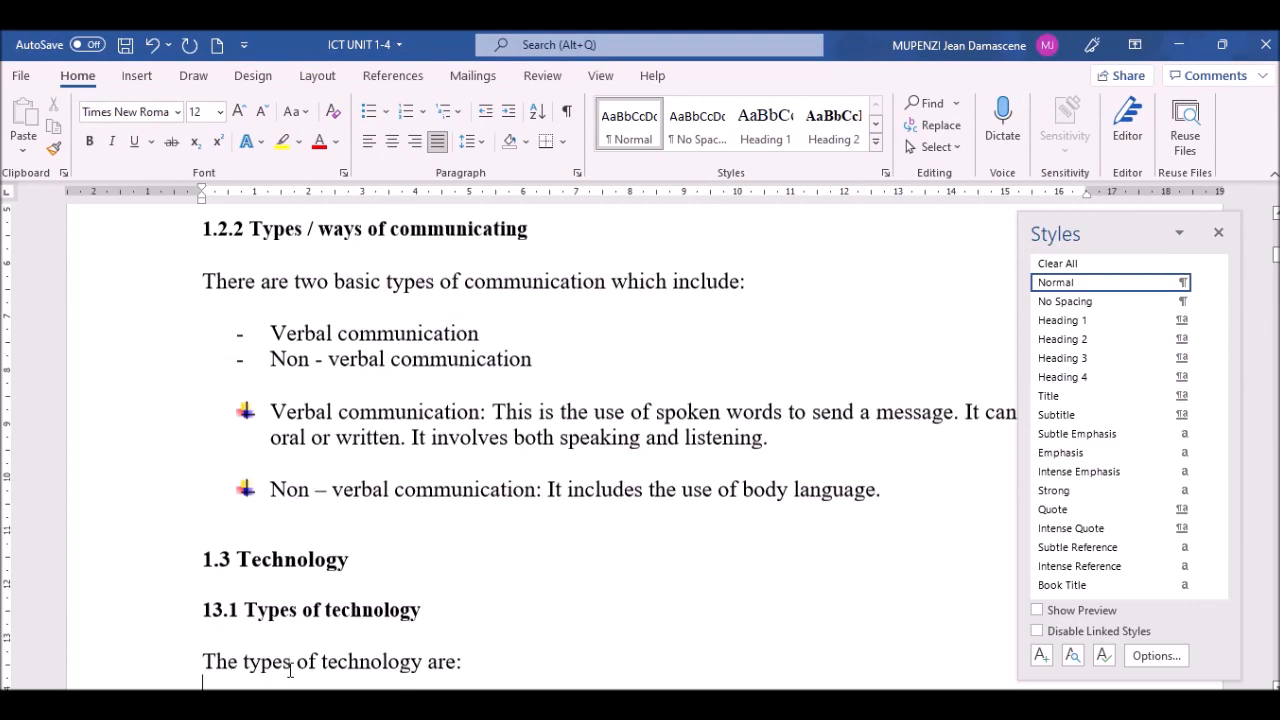
Step: Scroll past the Technology notes and place the cursor before ICT in its 1.1. heading
{"action": "scroll", "coordinate": [290, 670], "scroll_direction": "down", "scroll_amount": 2}
{"action": "left_click", "coordinate": [290, 677]}
{"action": "scroll", "coordinate": [290, 677], "scroll_direction": "down", "scroll_amount": 8}
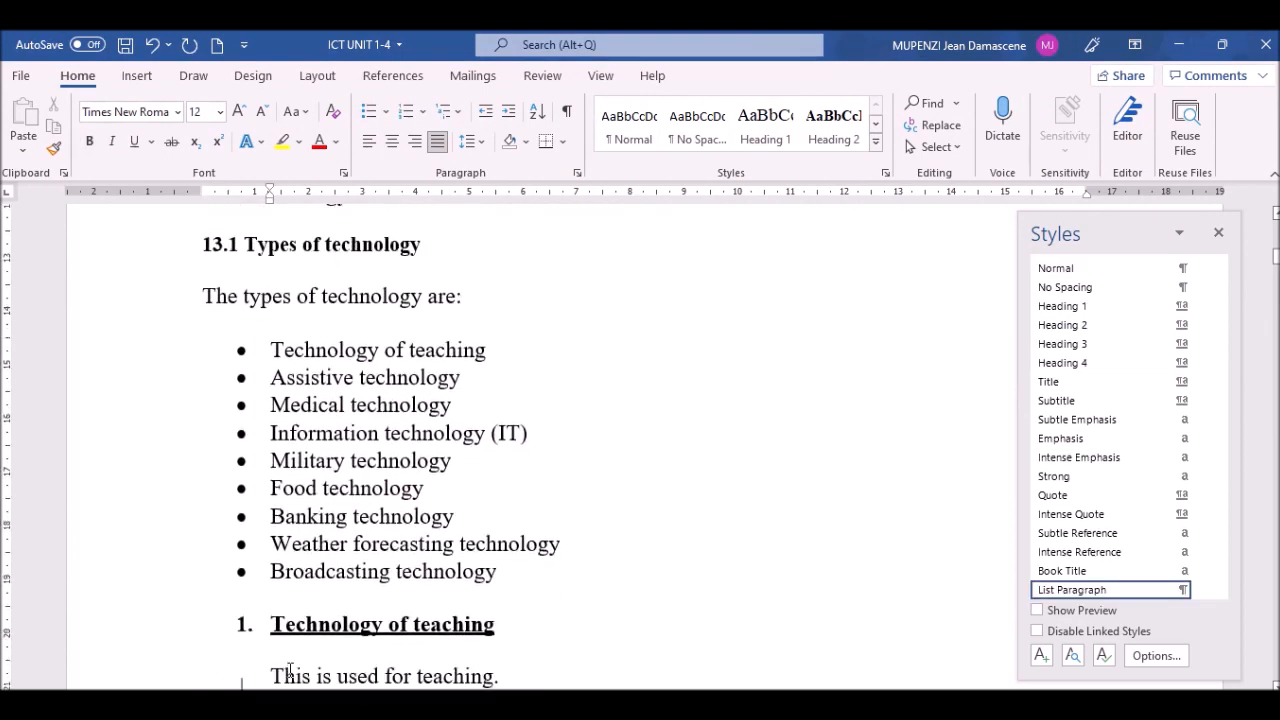
{"action": "scroll", "coordinate": [290, 678], "scroll_direction": "down", "scroll_amount": 1}
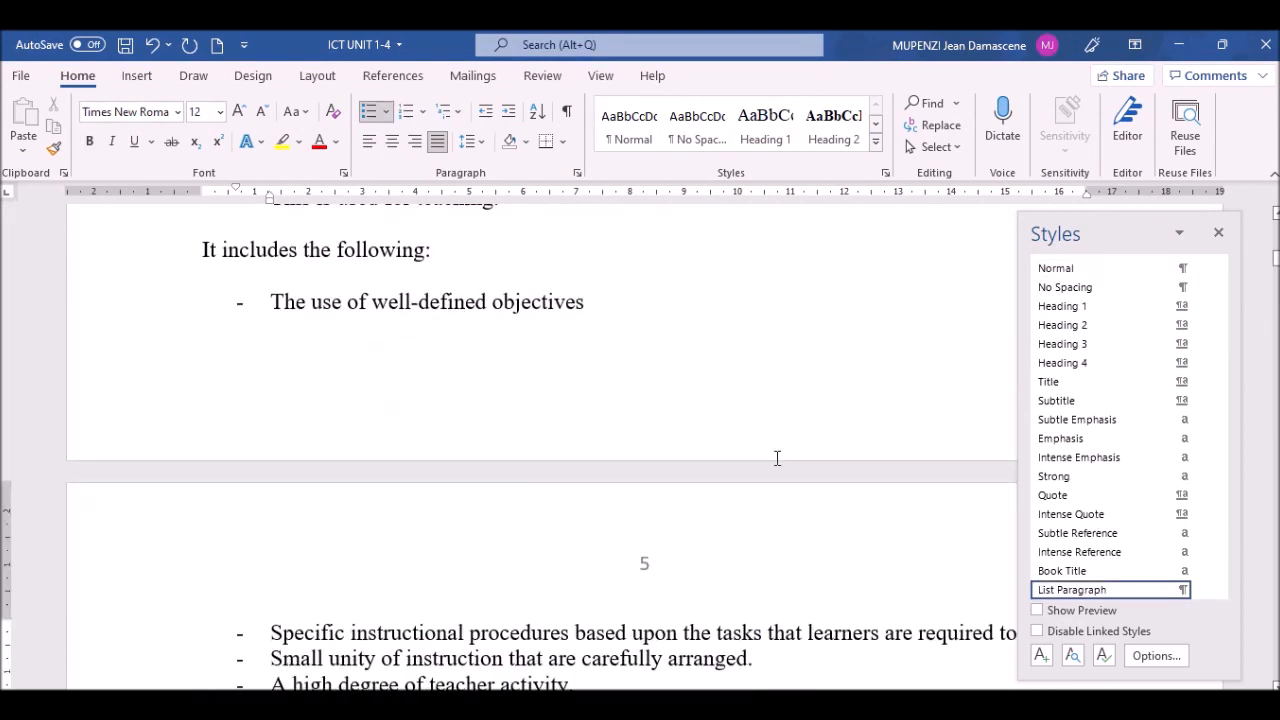
{"action": "scroll", "coordinate": [787, 274], "scroll_direction": "up", "scroll_amount": 4}
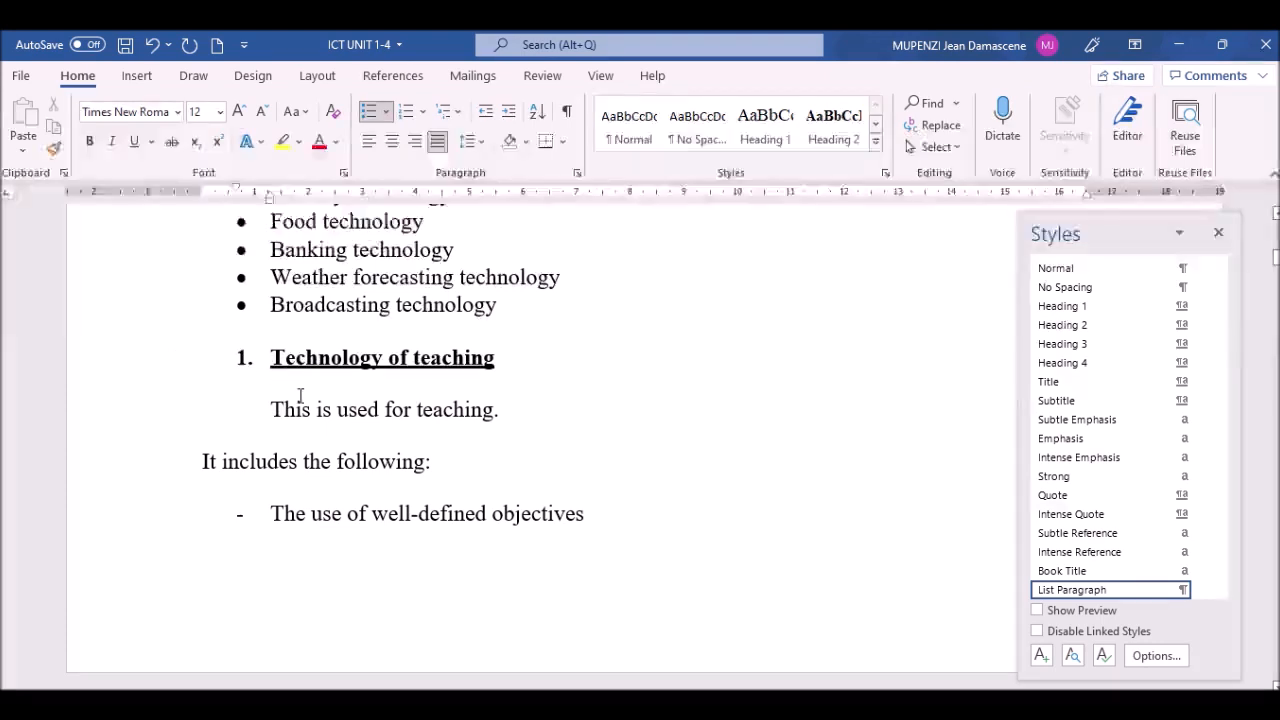
{"action": "key", "text": "Down"}
{"action": "key", "text": "Down"}
{"action": "key", "text": "Down"}
{"action": "key", "text": "Down"}
{"action": "key", "text": "Down"}
{"action": "key", "text": "Down"}
{"action": "key", "text": "Down"}
{"action": "key", "text": "Down"}
{"action": "key", "text": "Down"}
{"action": "key", "text": "Down"}
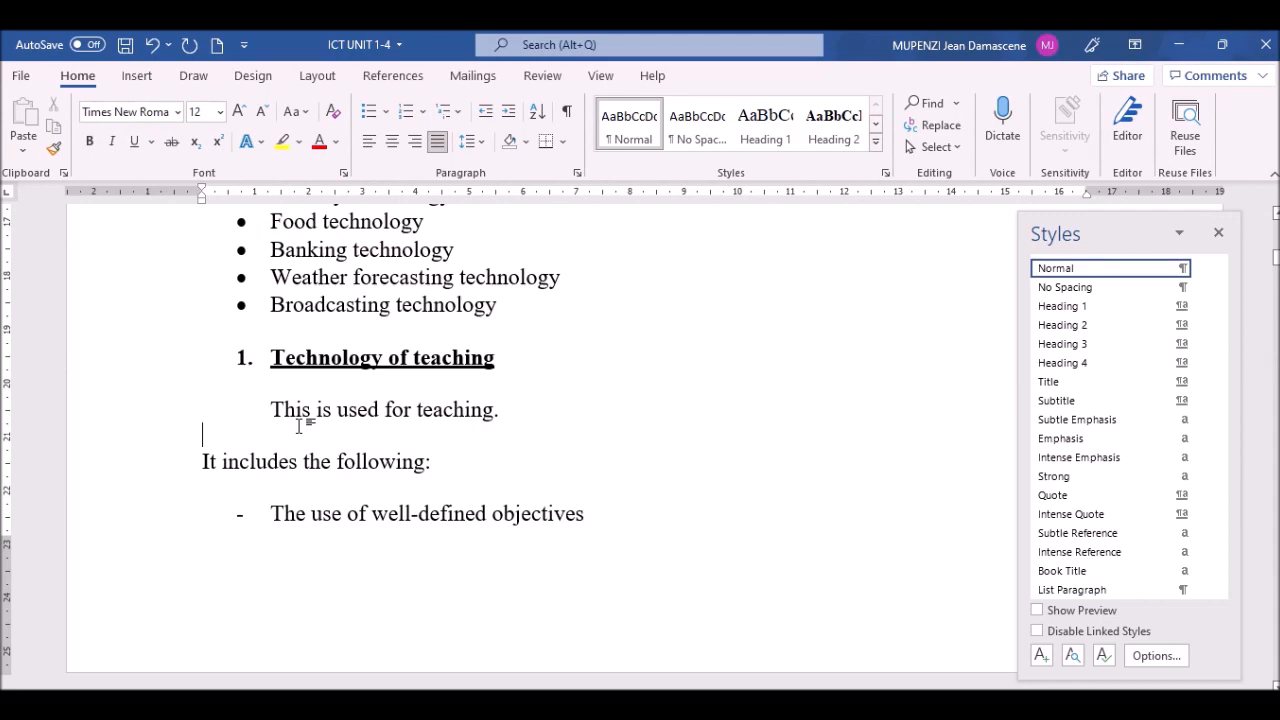
{"action": "key", "text": "Down"}
{"action": "key", "text": "Down"}
{"action": "key", "text": "Down"}
{"action": "key", "text": "Down"}
{"action": "key", "text": "Down"}
{"action": "key", "text": "Down"}
{"action": "key", "text": "Down"}
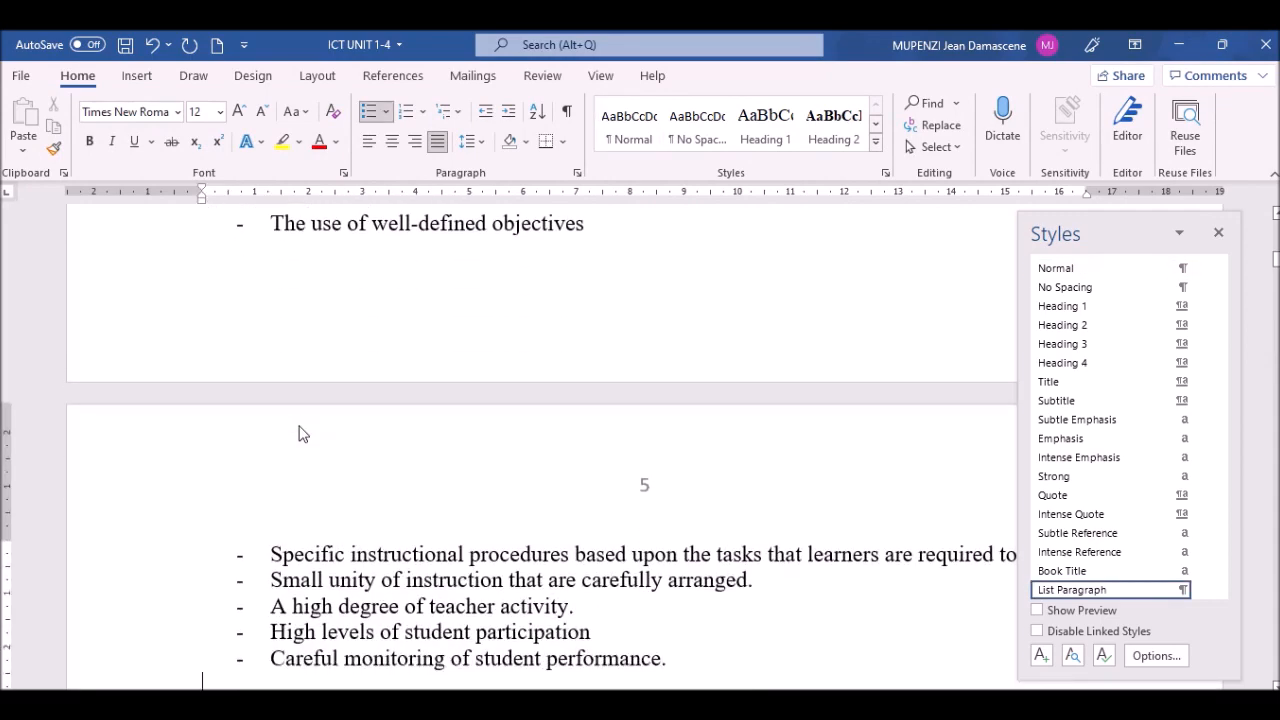
{"action": "key", "text": "Down"}
{"action": "key", "text": "Down"}
{"action": "key", "text": "Down"}
{"action": "key", "text": "Down"}
{"action": "key", "text": "Down"}
{"action": "key", "text": "Down"}
{"action": "key", "text": "Down"}
{"action": "key", "text": "Down"}
{"action": "key", "text": "Down"}
{"action": "key", "text": "Down"}
{"action": "key", "text": "Down"}
{"action": "key", "text": "Down"}
{"action": "key", "text": "Down"}
{"action": "key", "text": "Down"}
{"action": "key", "text": "Down"}
{"action": "key", "text": "Down"}
{"action": "key", "text": "Down"}
{"action": "key", "text": "Down"}
{"action": "key", "text": "Down"}
{"action": "key", "text": "Down"}
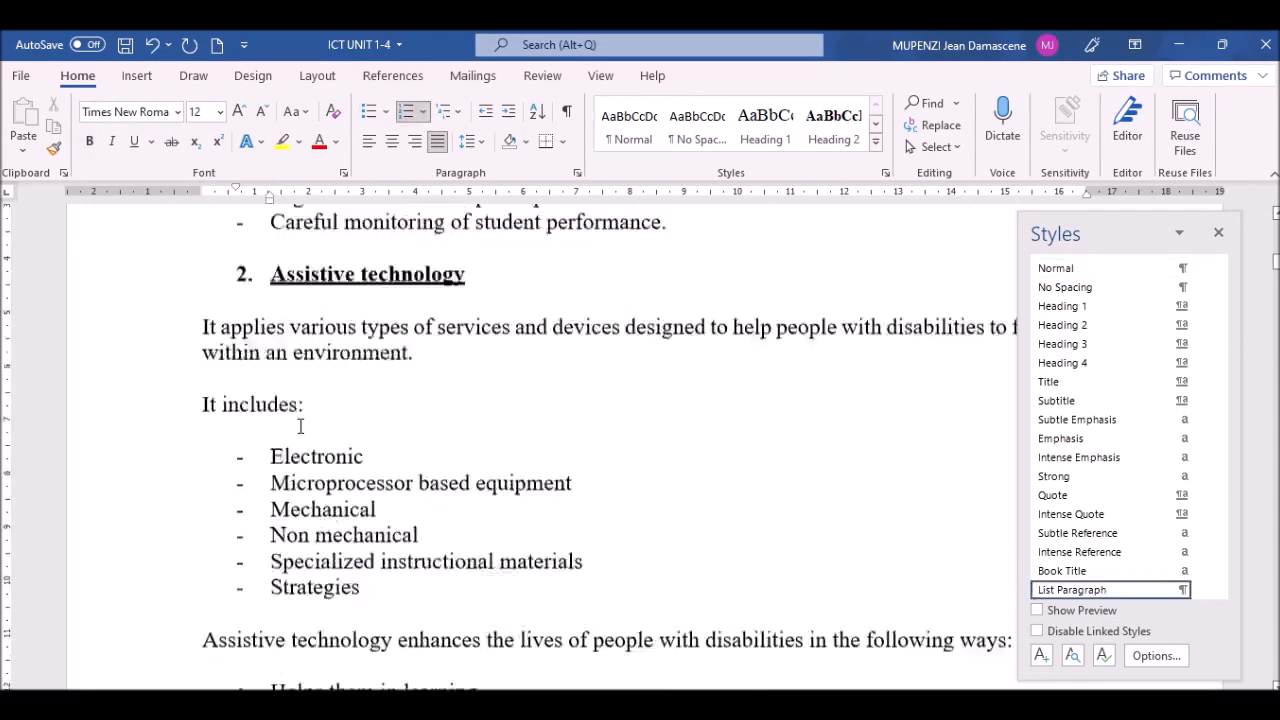
{"action": "key", "text": "Down"}
{"action": "key", "text": "Down"}
{"action": "key", "text": "Down"}
{"action": "key", "text": "Down"}
{"action": "key", "text": "Down"}
{"action": "key", "text": "Down"}
{"action": "key", "text": "Down"}
{"action": "key", "text": "Down"}
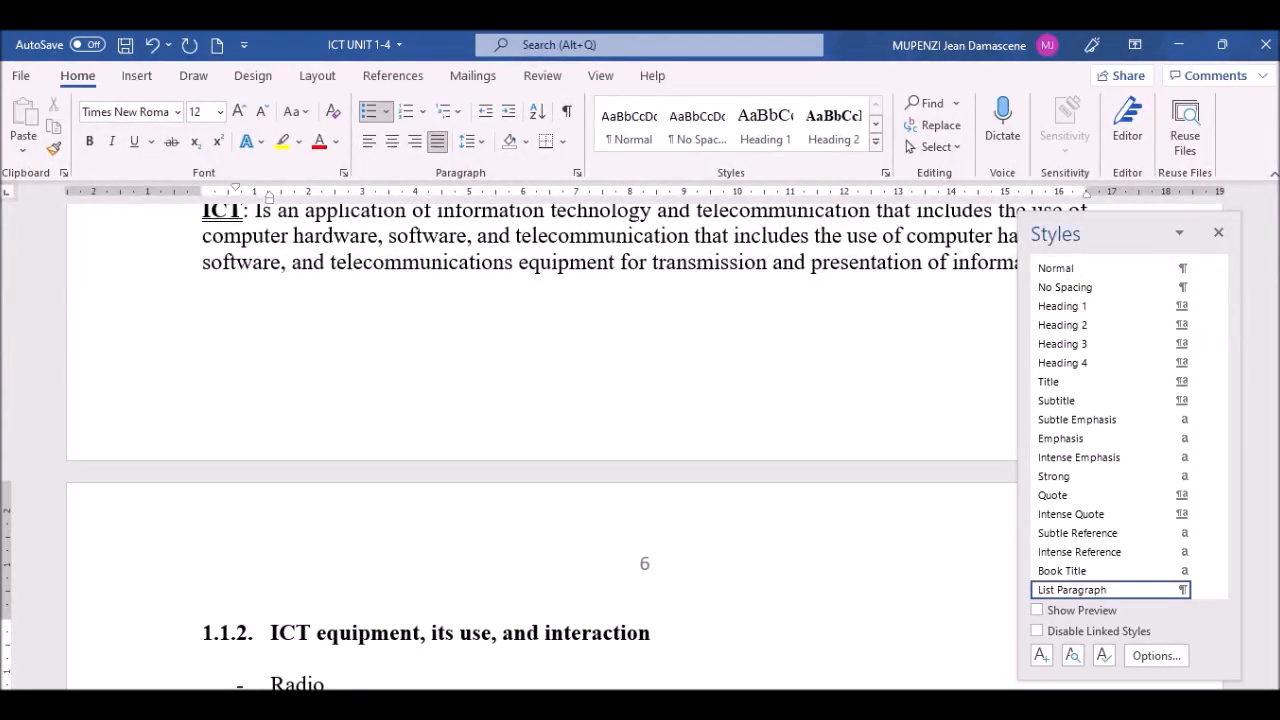
{"action": "scroll", "coordinate": [1276, 225], "scroll_direction": "up", "scroll_amount": 4}
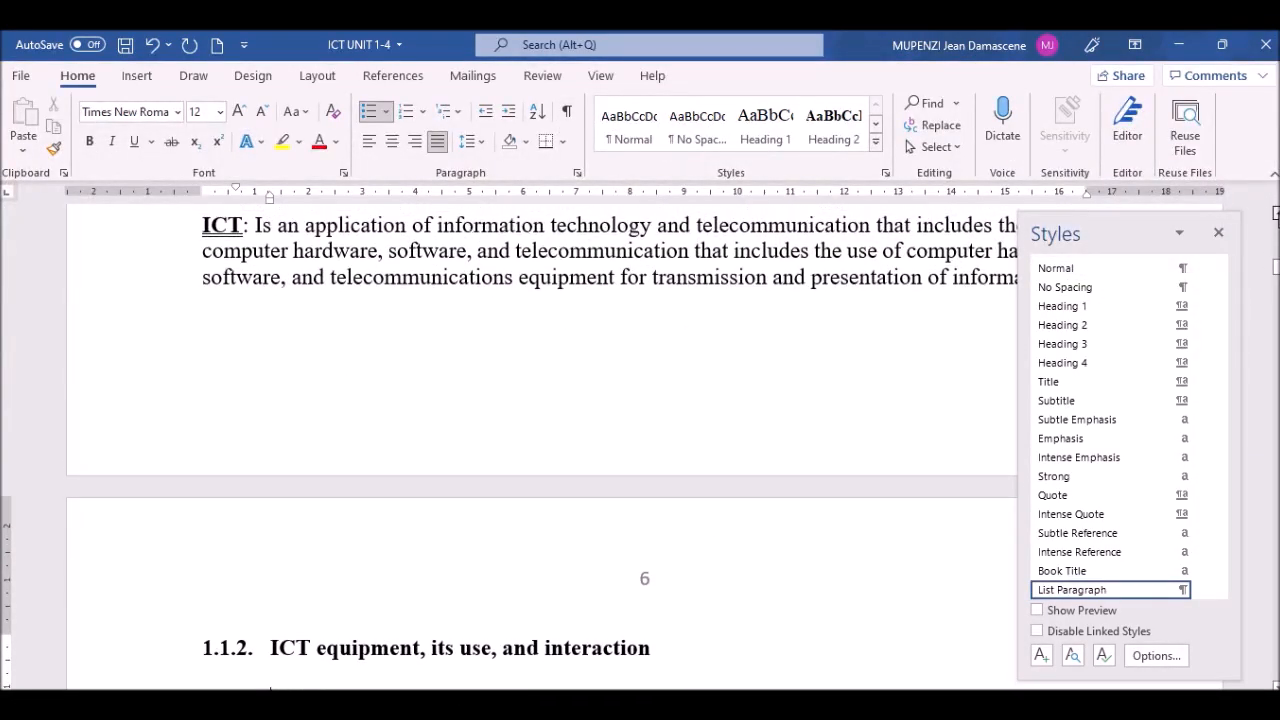
{"action": "scroll", "coordinate": [1276, 225], "scroll_direction": "up", "scroll_amount": 2}
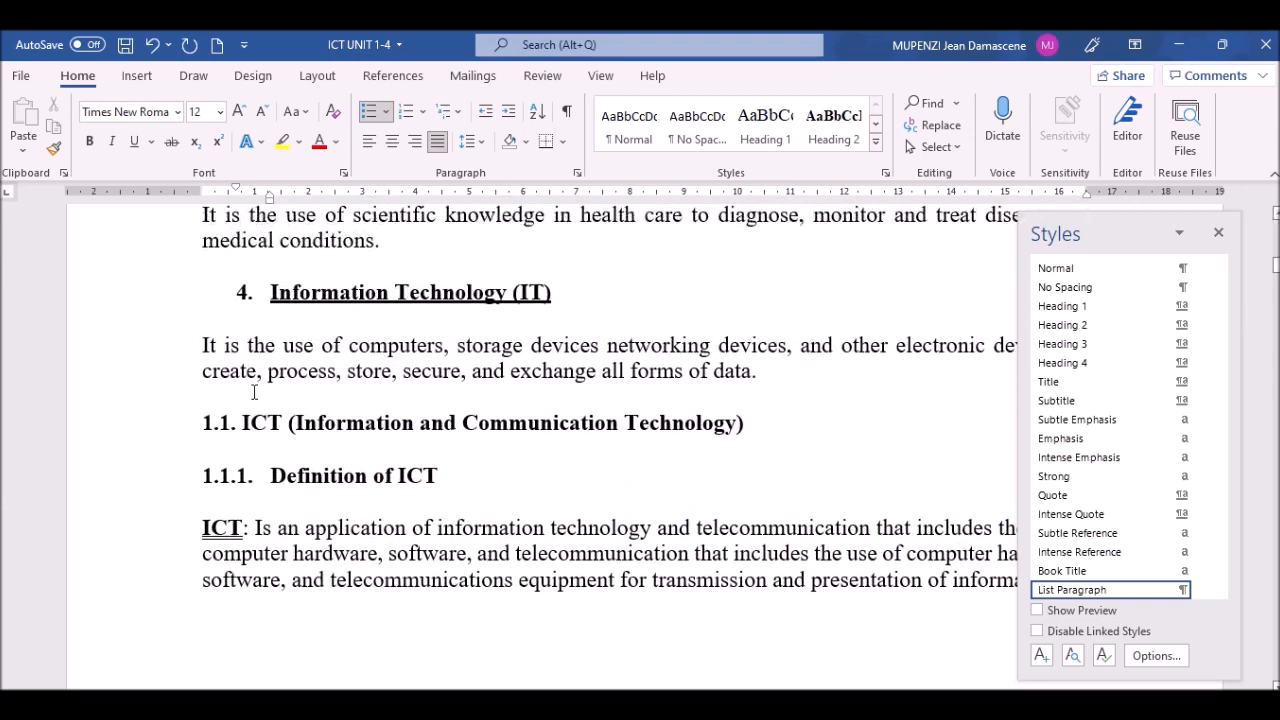
{"action": "left_click", "coordinate": [242, 424]}
Step: Renumber the ICT heading as a typed '1.4' with Heading 2, then strip Definition of ICT's auto-number
{"action": "key", "text": "BackSpace"}
{"action": "key", "text": "BackSpace"}
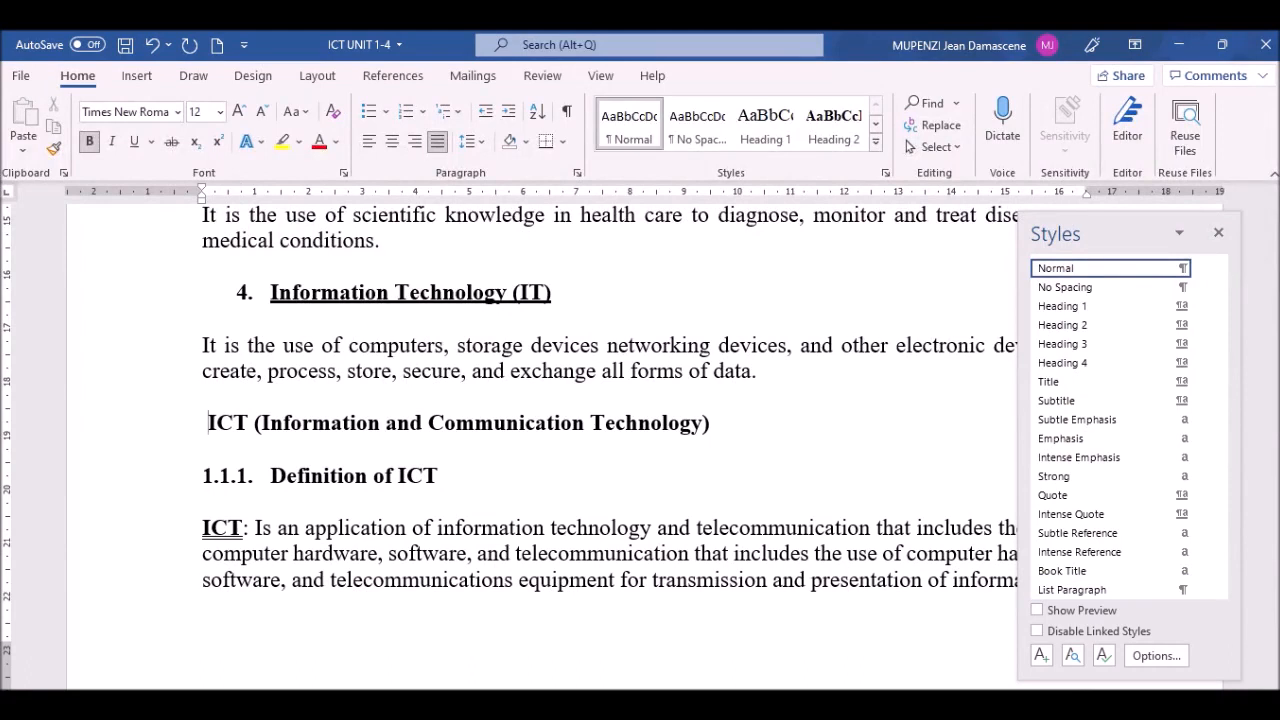
{"action": "type", "text": "1.4"}
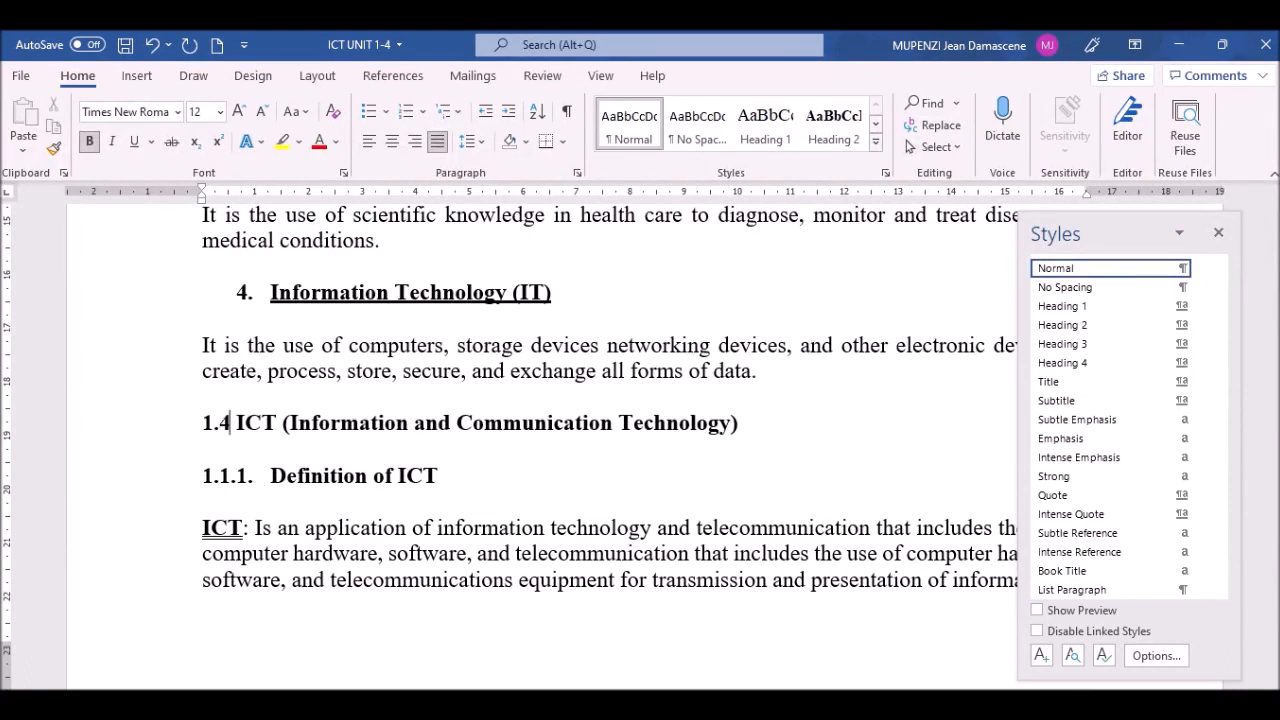
{"action": "left_click", "coordinate": [141, 430]}
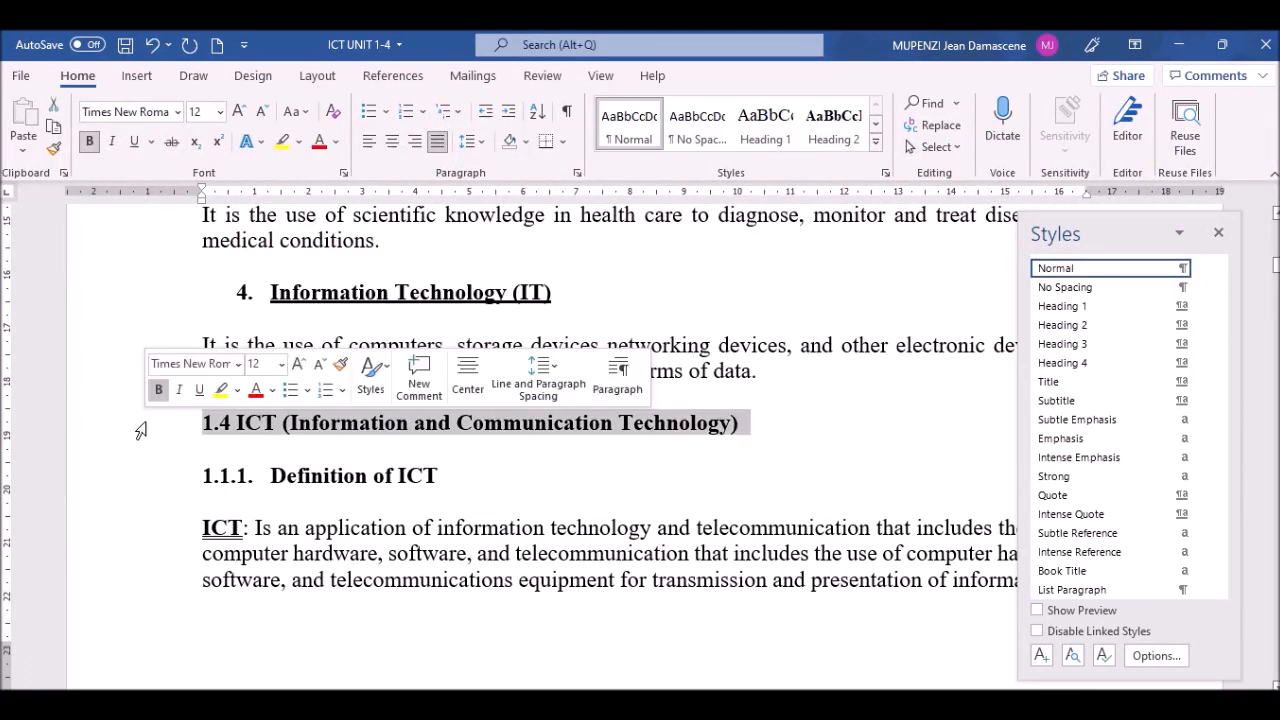
{"action": "left_click", "coordinate": [260, 450]}
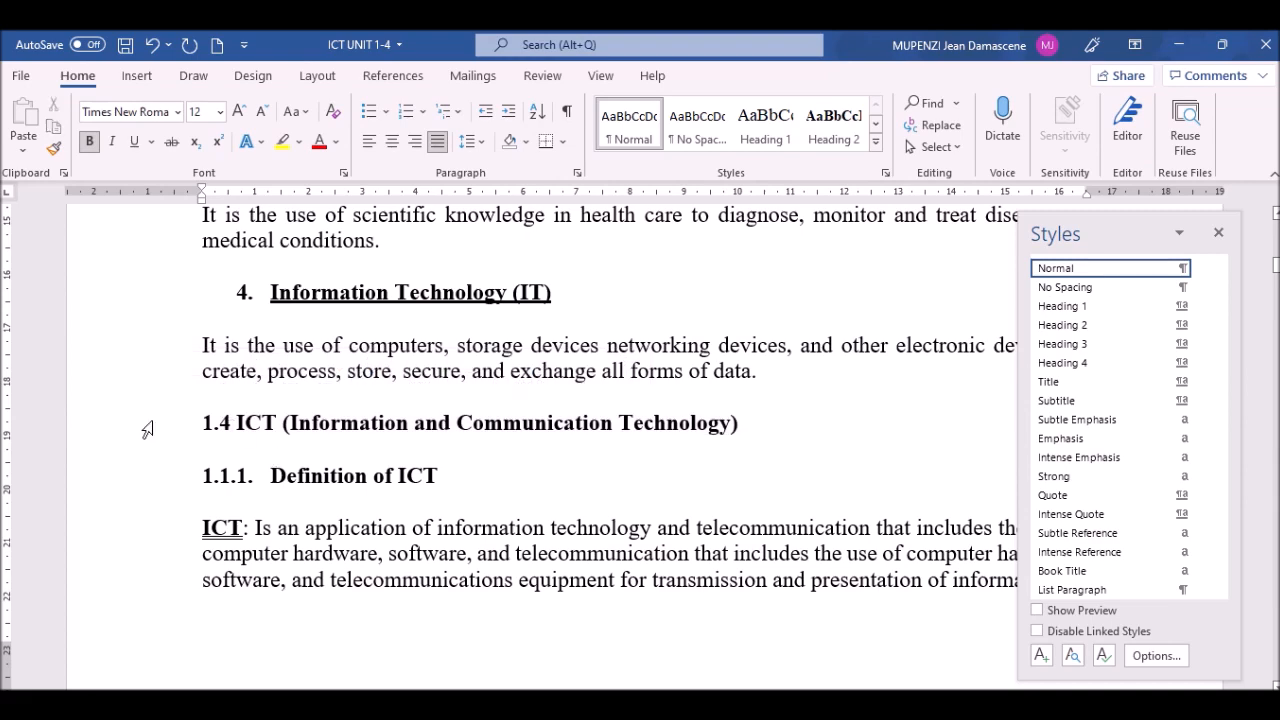
{"action": "left_click", "coordinate": [105, 427]}
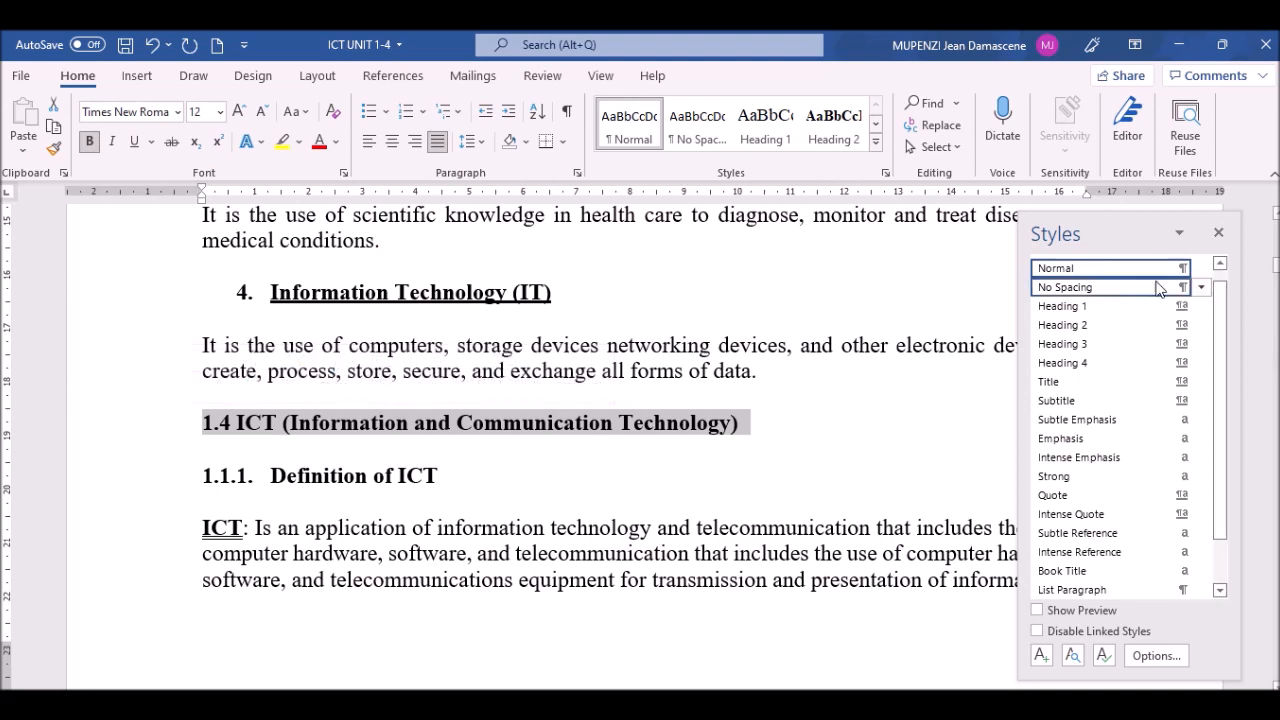
{"action": "left_click", "coordinate": [1065, 325]}
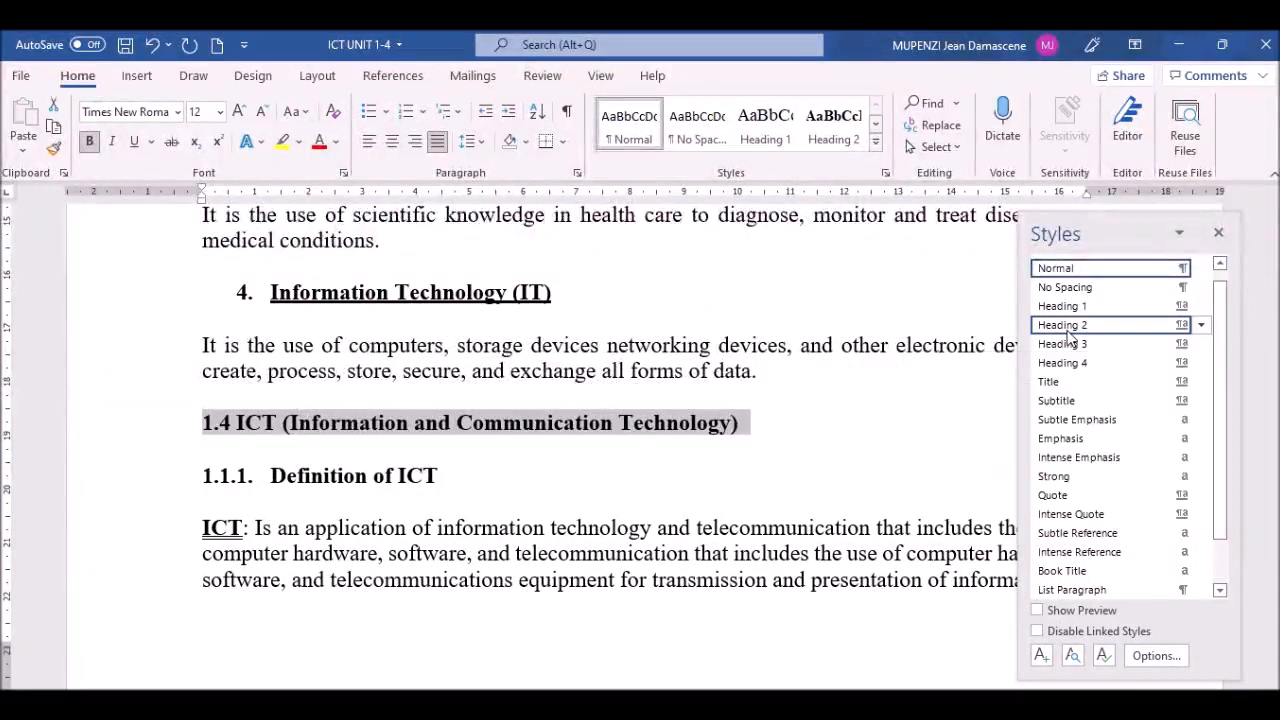
{"action": "left_click", "coordinate": [269, 478]}
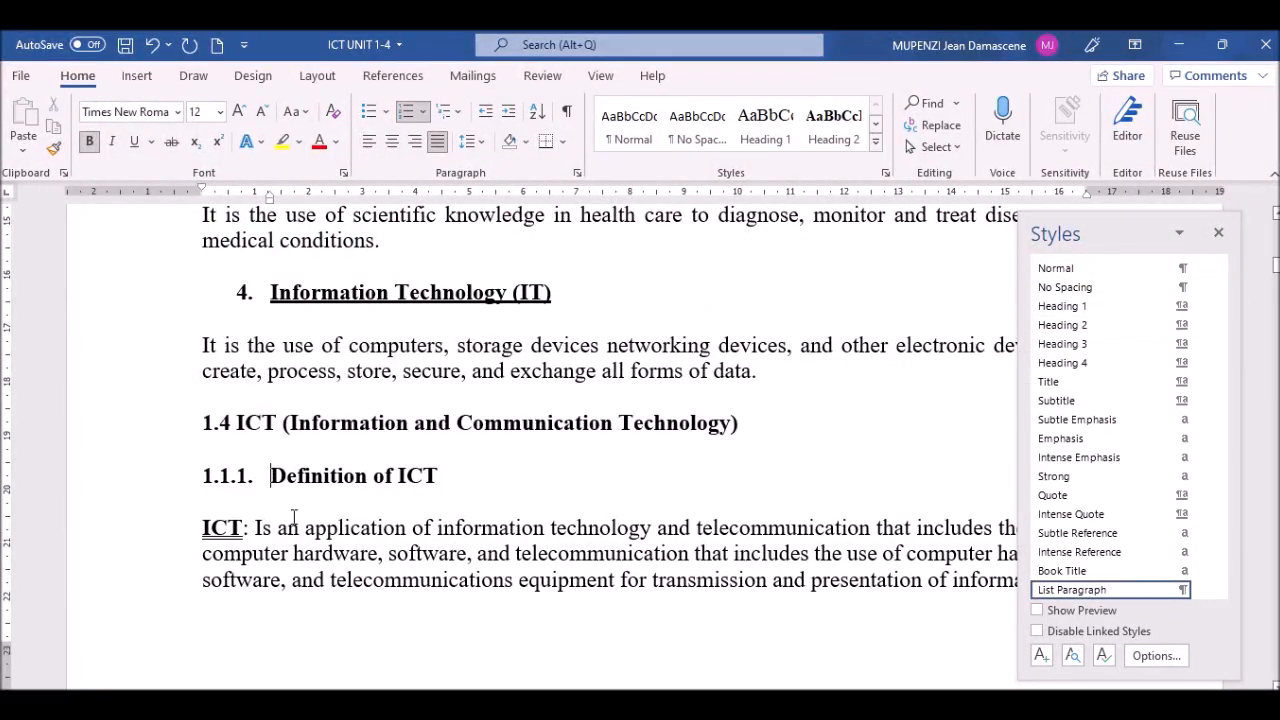
{"action": "key", "text": "BackSpace"}
{"action": "key", "text": "BackSpace"}
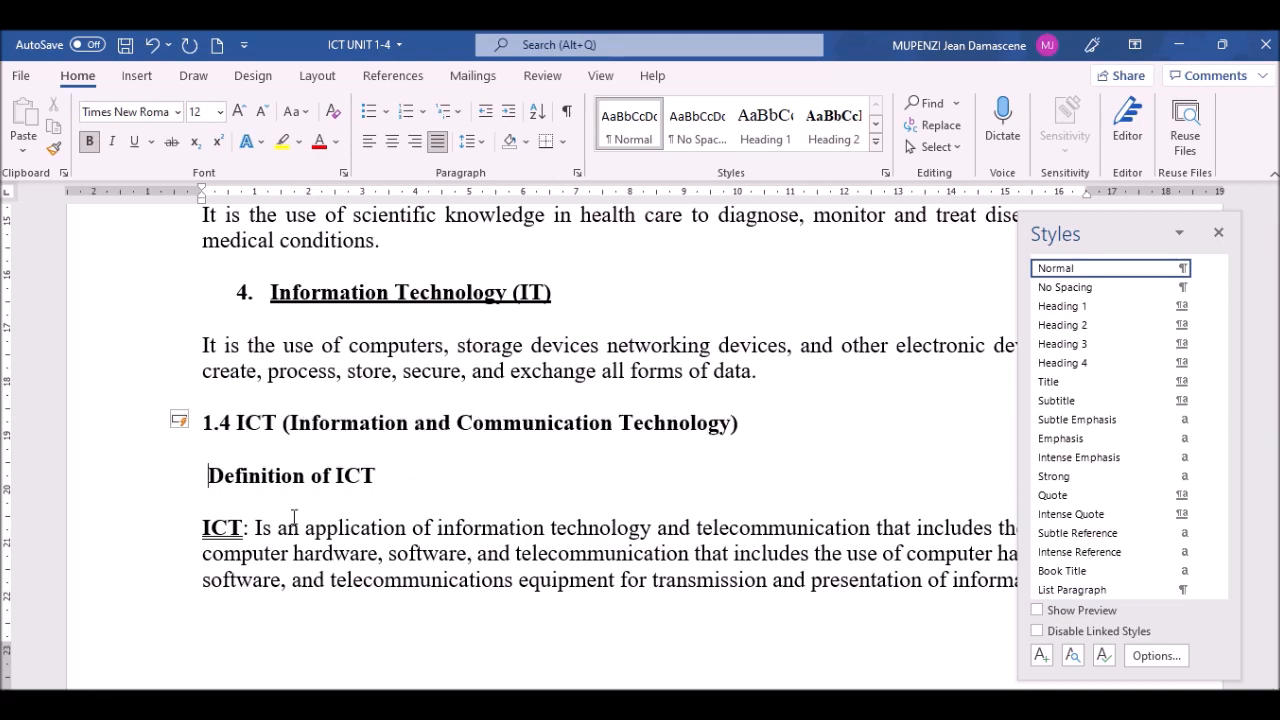
Step: Type '1.4.1' before Definition of ICT and give that line the Heading 3 style
{"action": "key", "text": "Left"}
{"action": "type", "text": "1.4"}
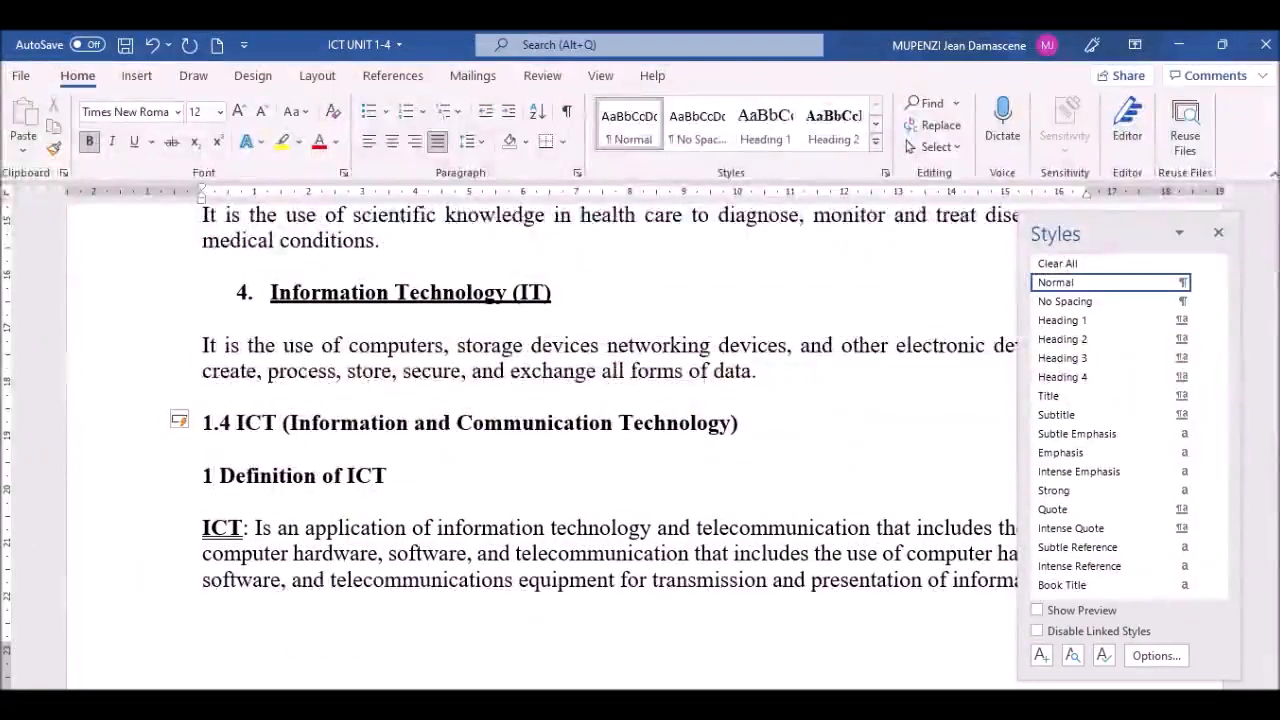
{"action": "type", "text": "."}
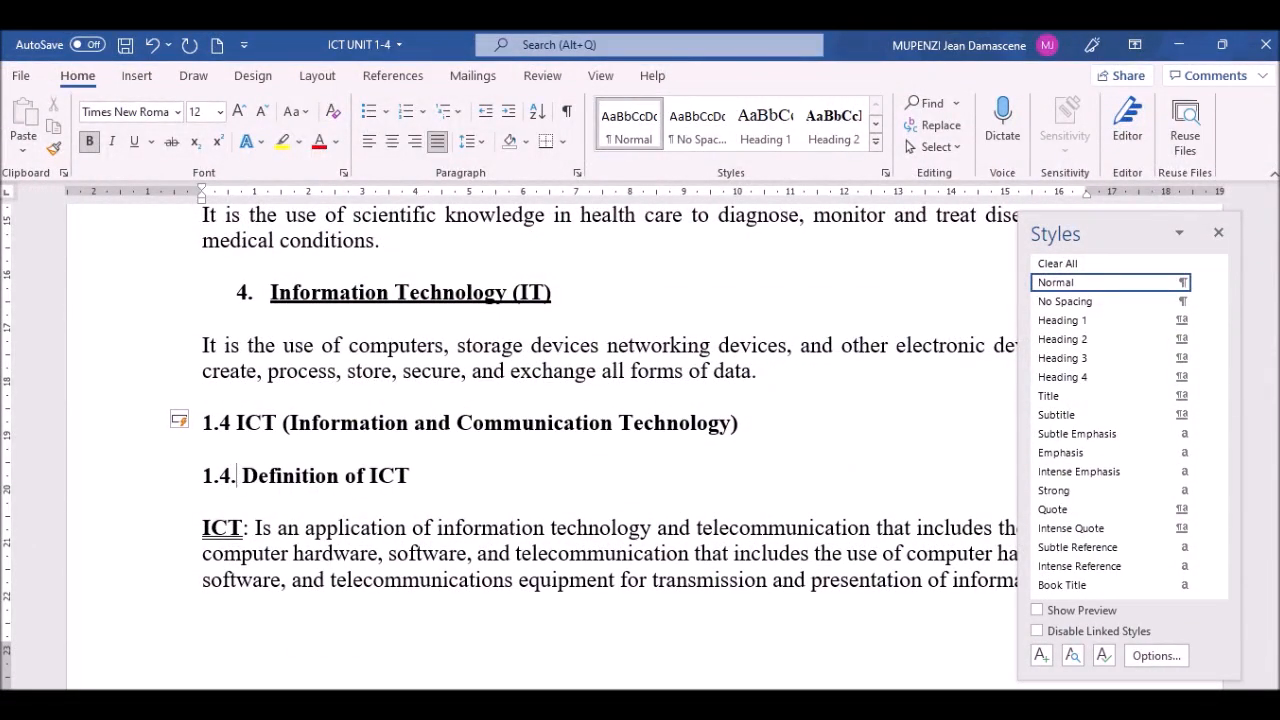
{"action": "type", "text": "1"}
{"action": "left_click", "coordinate": [150, 484]}
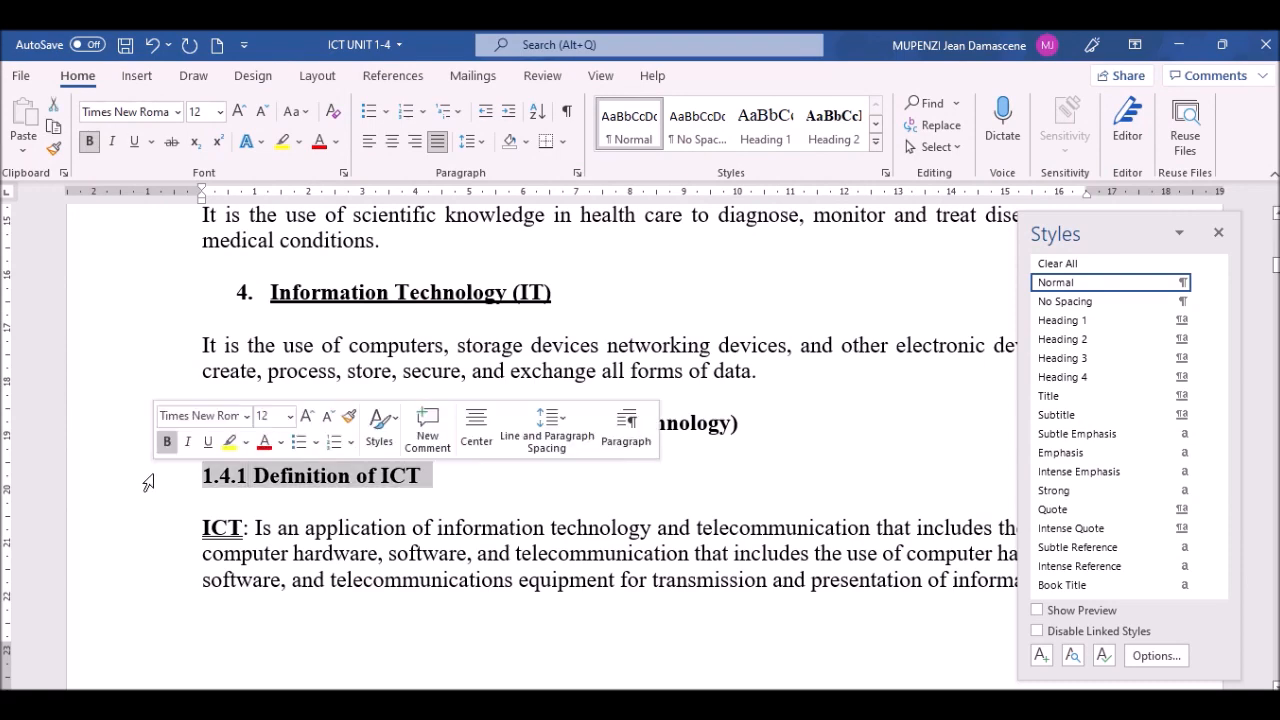
{"action": "left_click", "coordinate": [481, 530]}
{"action": "left_click_drag", "start_coordinate": [424, 476], "coordinate": [202, 476]}
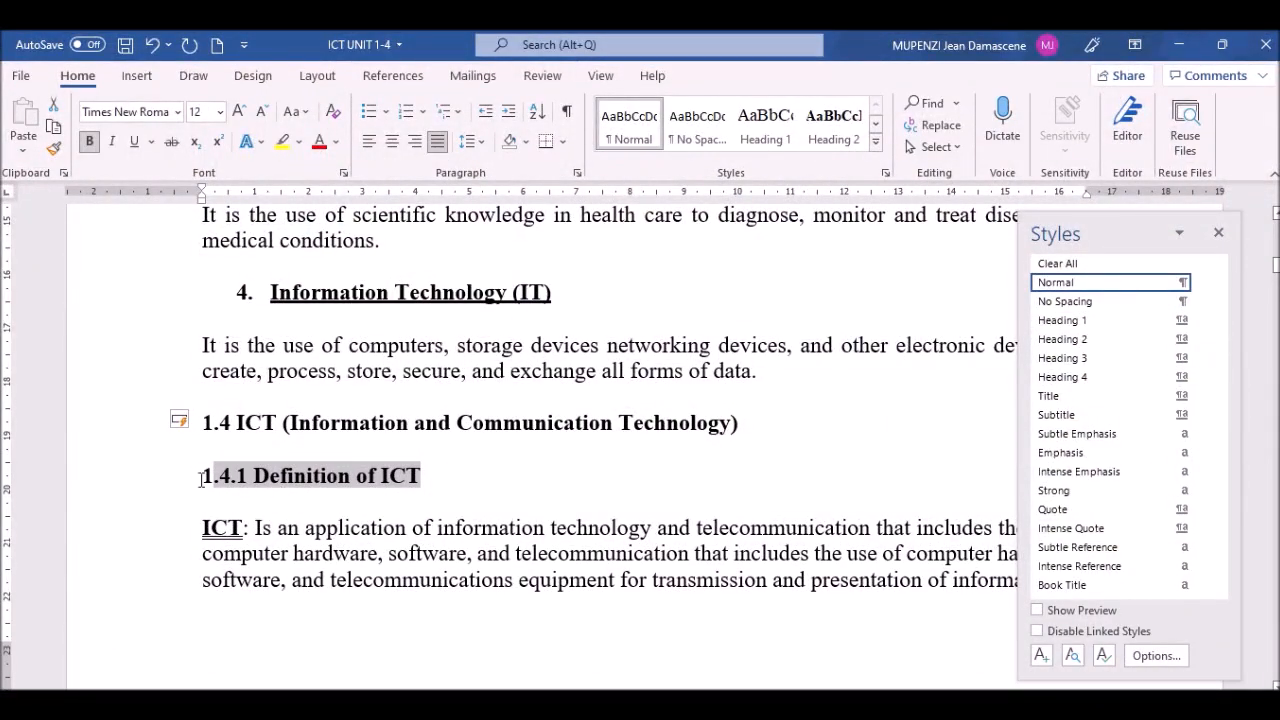
{"action": "left_click_drag", "start_coordinate": [201, 480], "coordinate": [424, 477]}
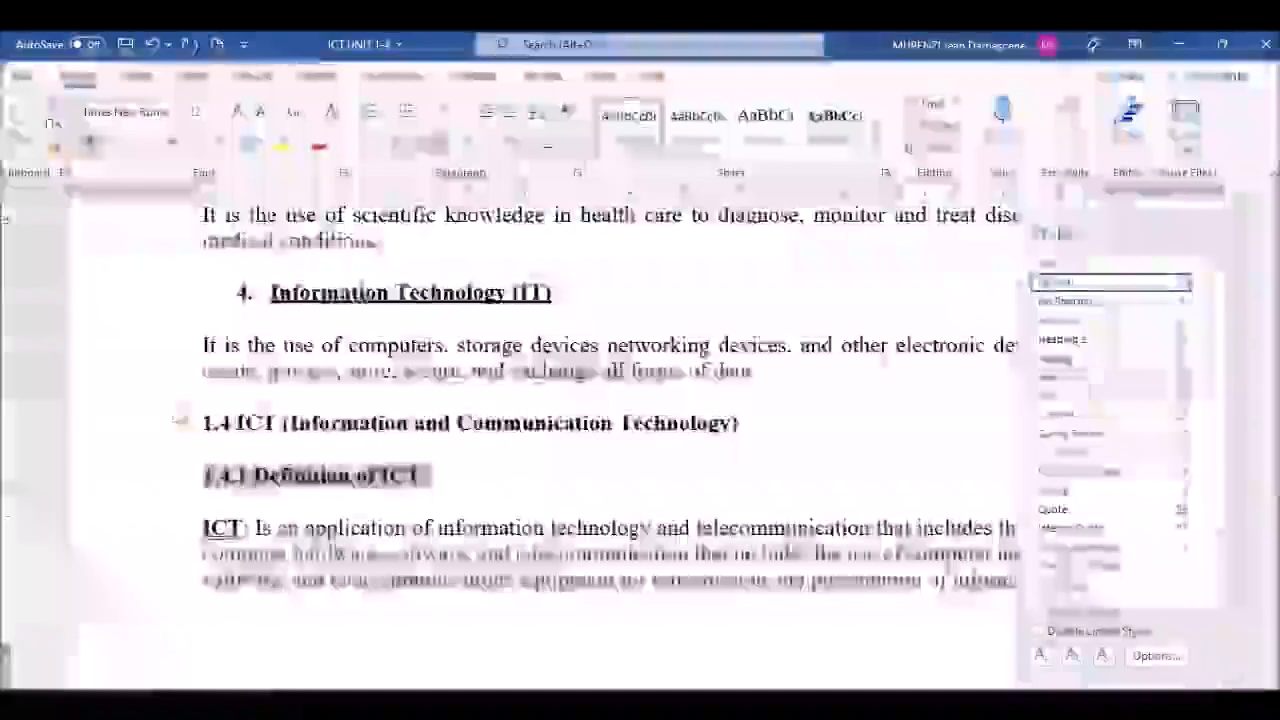
{"action": "left_click", "coordinate": [1072, 362]}
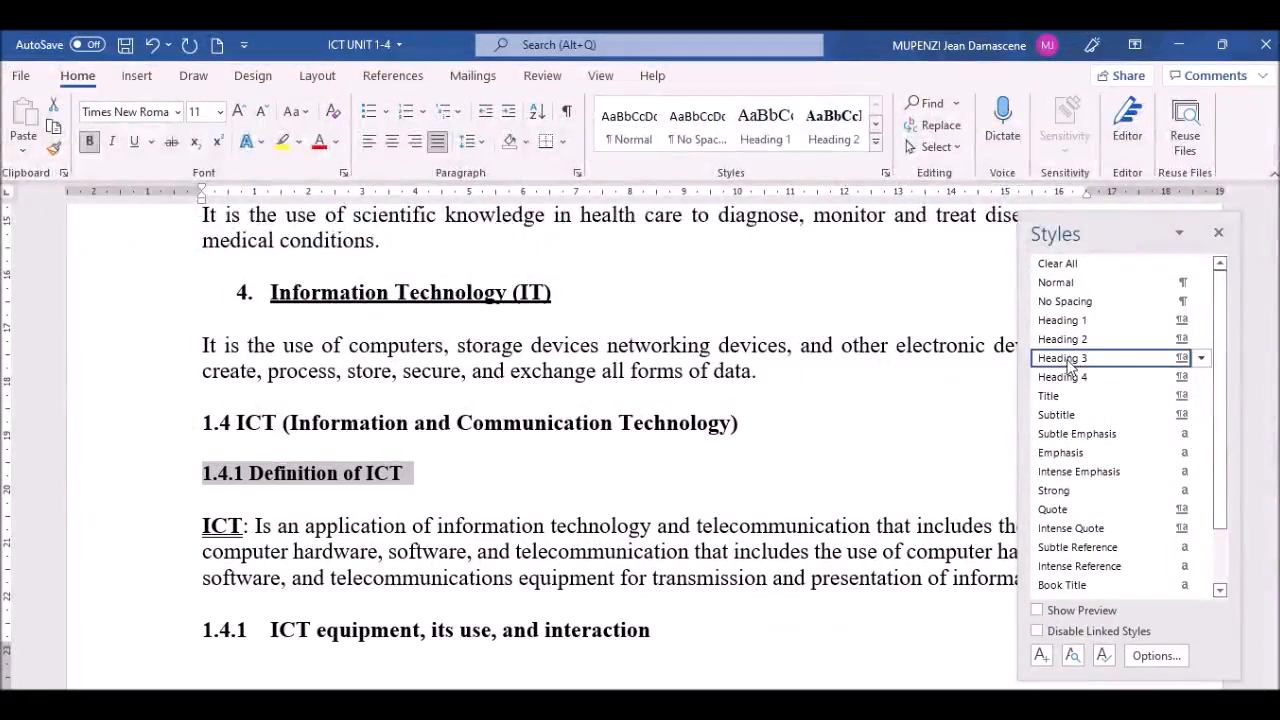
{"action": "left_click", "coordinate": [363, 544]}
{"action": "left_click", "coordinate": [274, 628]}
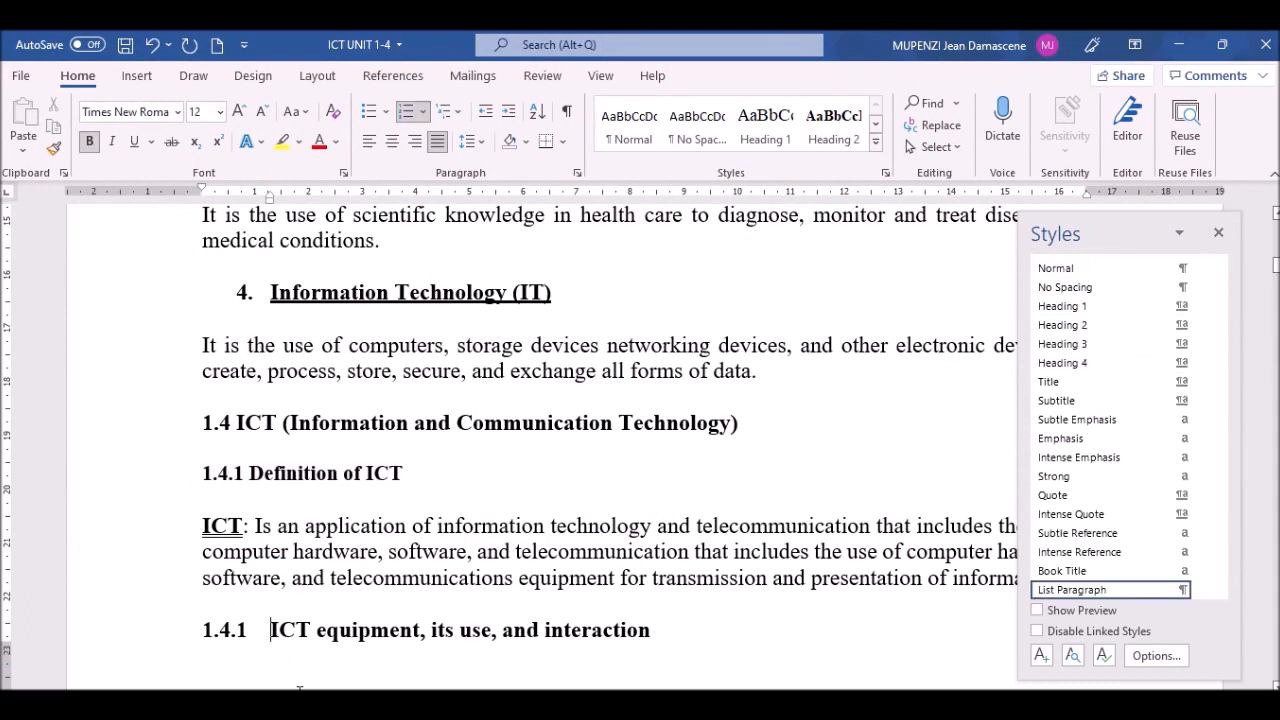
Step: Replace the auto-number with a typed 1.4.2 on 'ICT equipment, its use, and interaction' and style it Heading 3
{"action": "key", "text": "BackSpace"}
{"action": "key", "text": "BackSpace"}
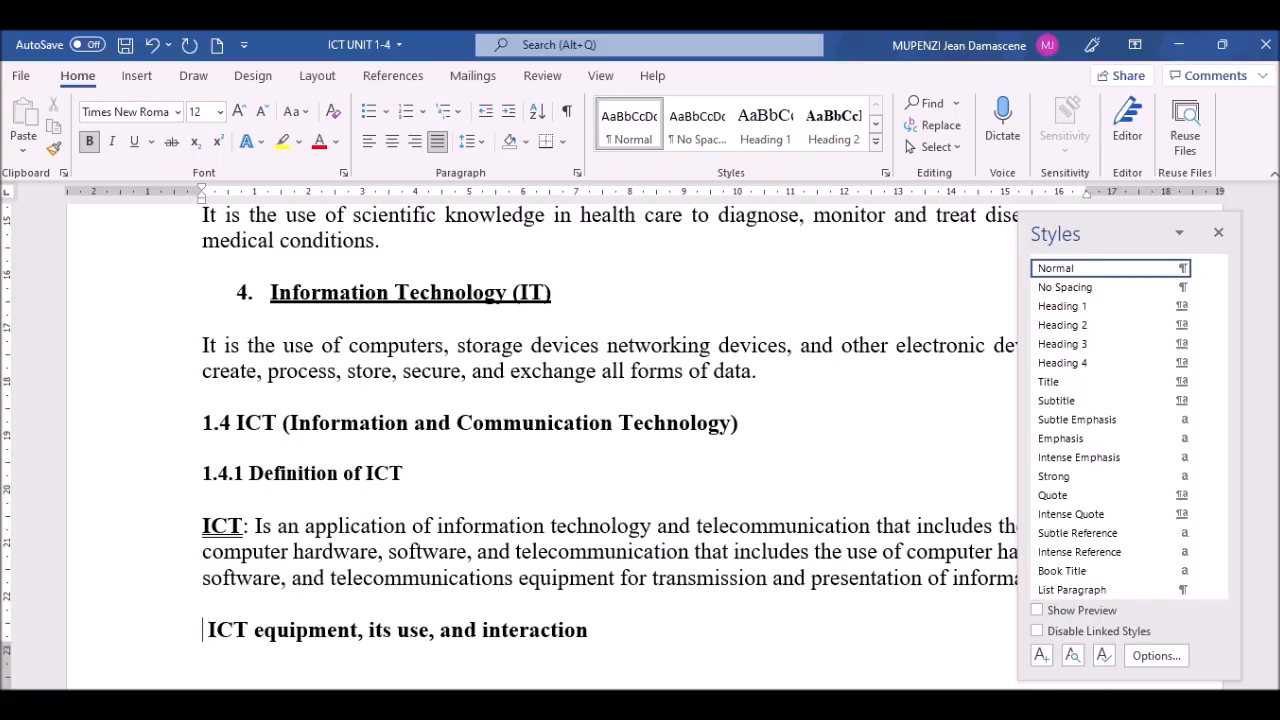
{"action": "type", "text": "1.4.2"}
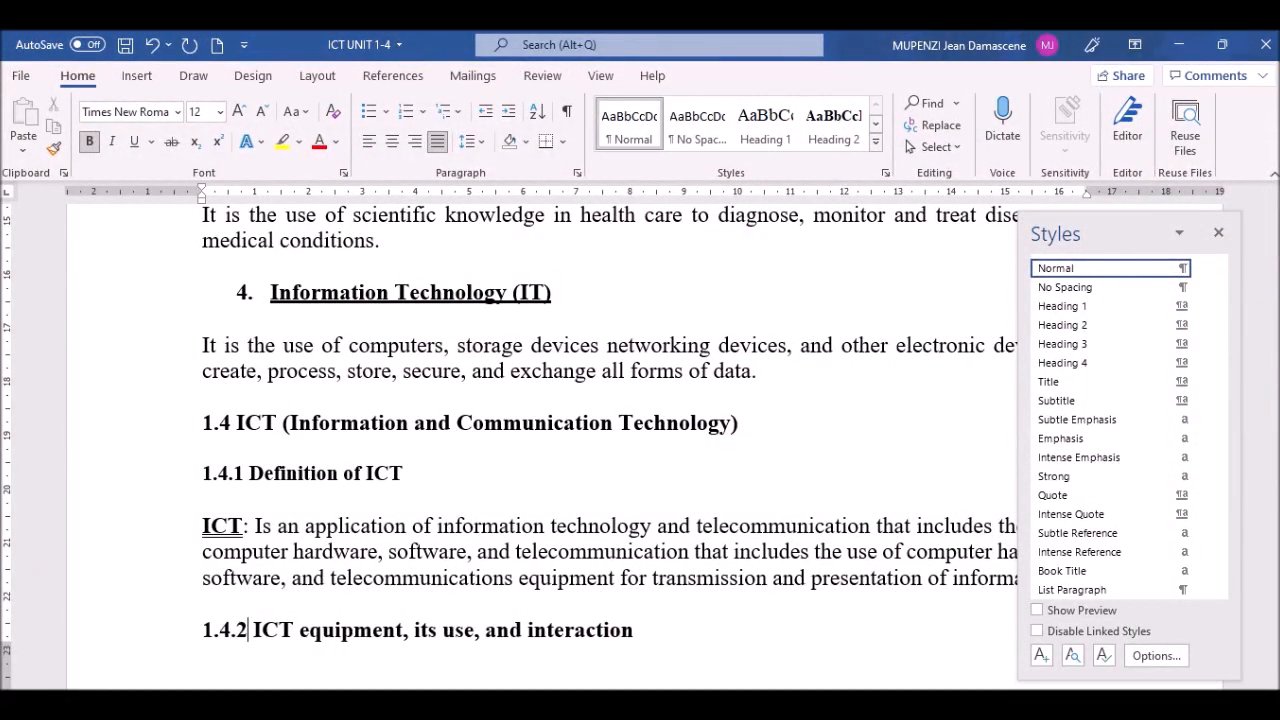
{"action": "left_click_drag", "start_coordinate": [155, 637], "coordinate": [830, 390]}
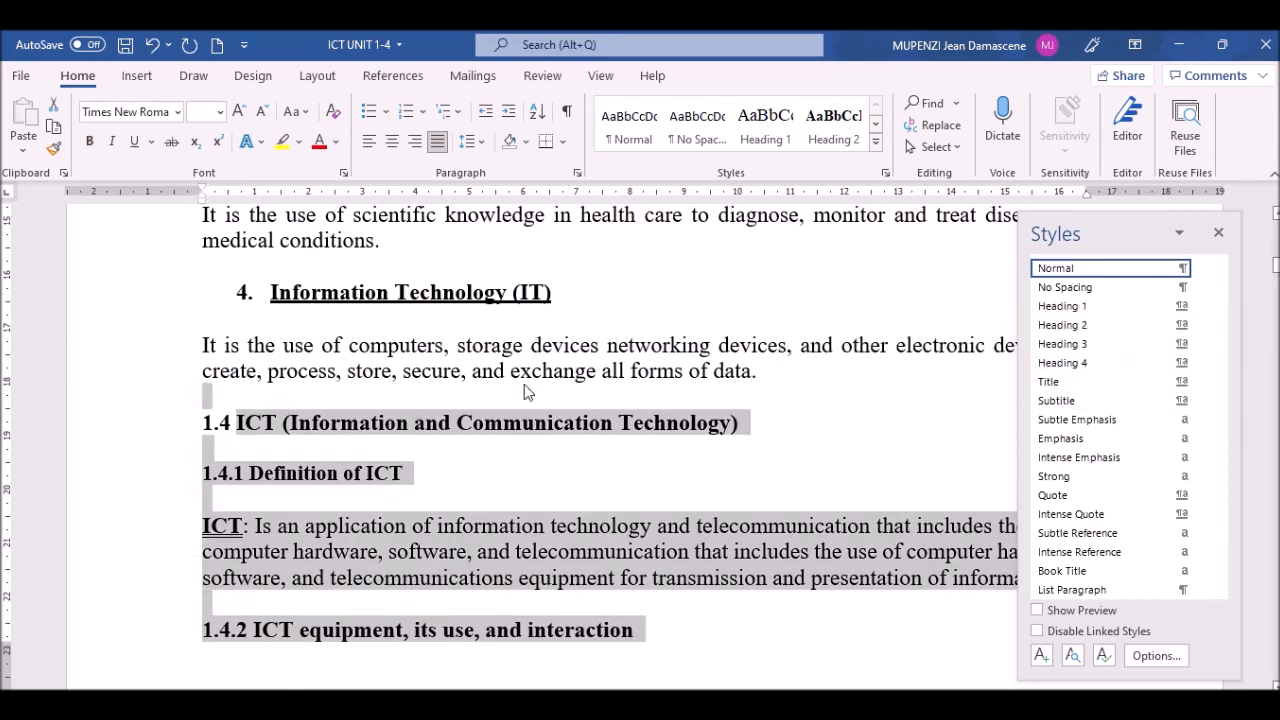
{"action": "left_click", "coordinate": [310, 598]}
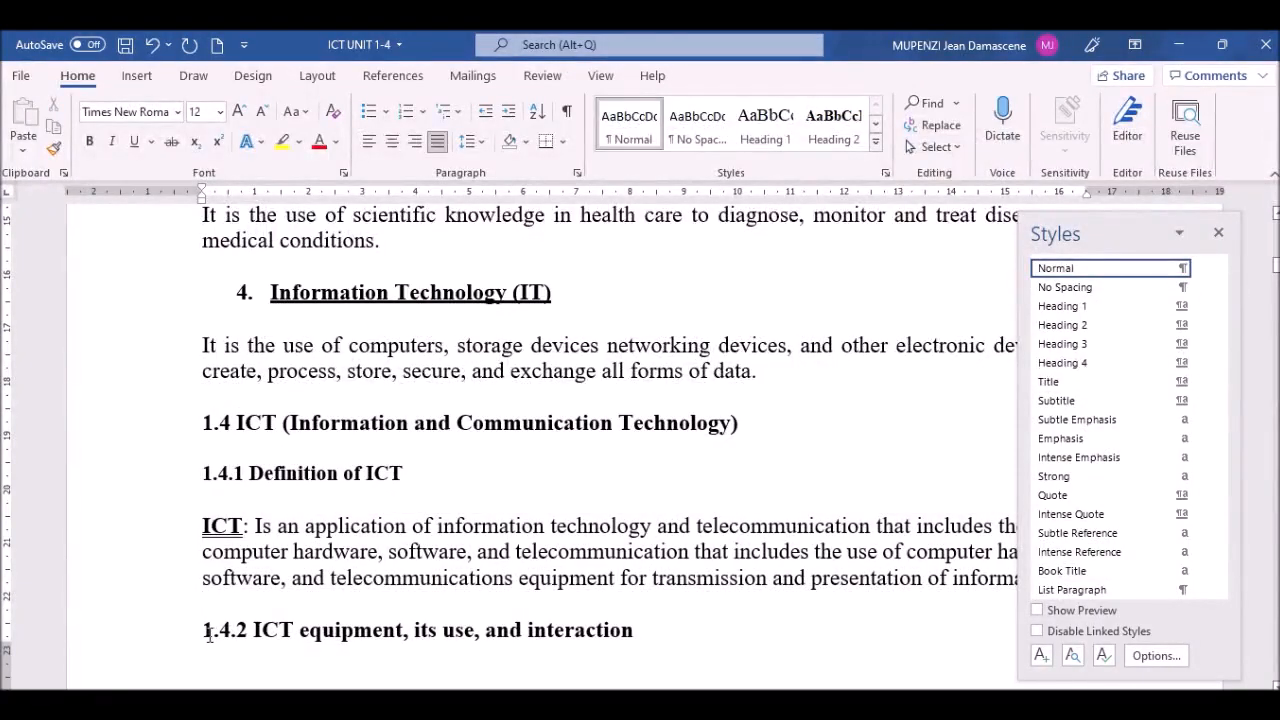
{"action": "left_click_drag", "start_coordinate": [201, 630], "coordinate": [641, 643]}
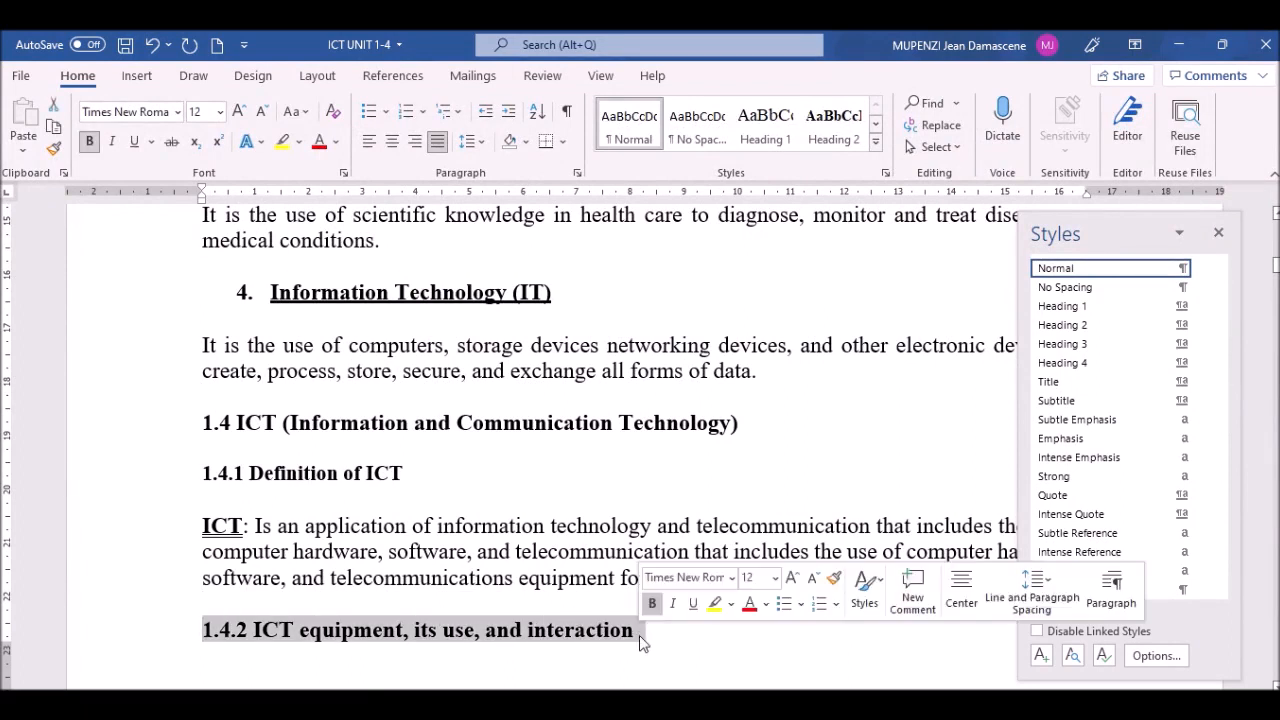
{"action": "left_click", "coordinate": [1085, 344]}
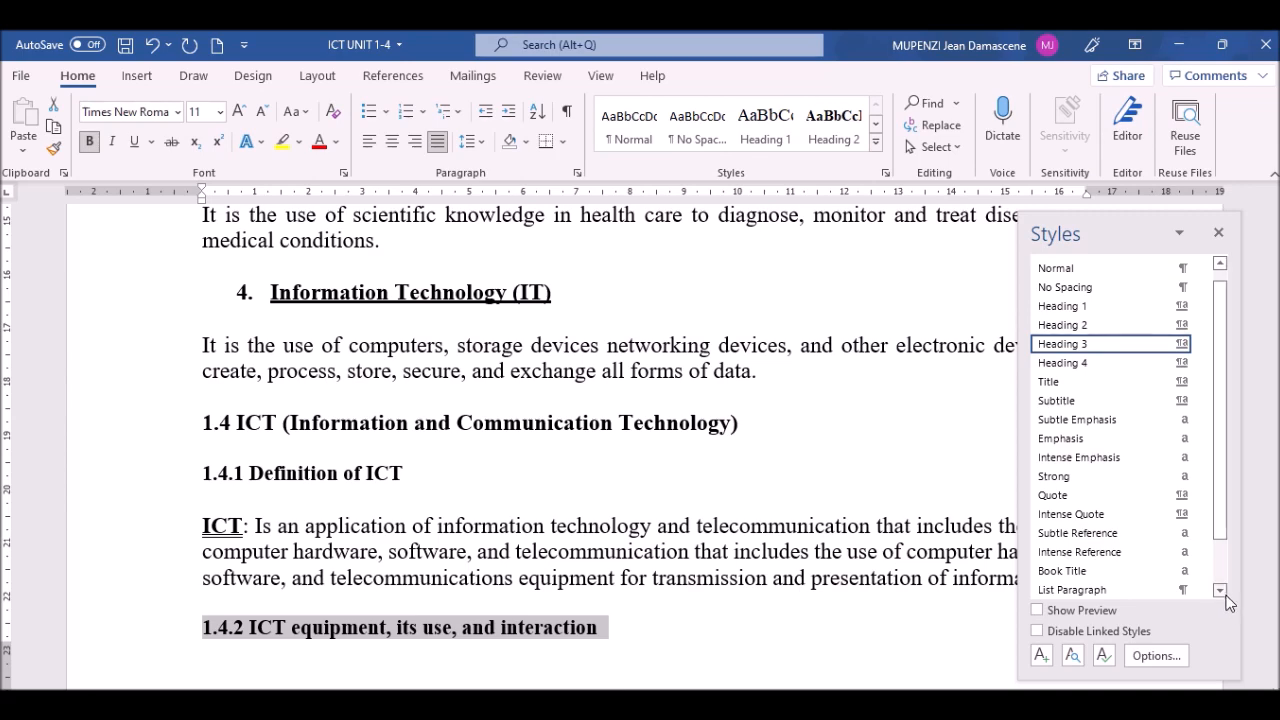
{"action": "scroll", "coordinate": [540, 440], "scroll_direction": "down", "scroll_amount": 1}
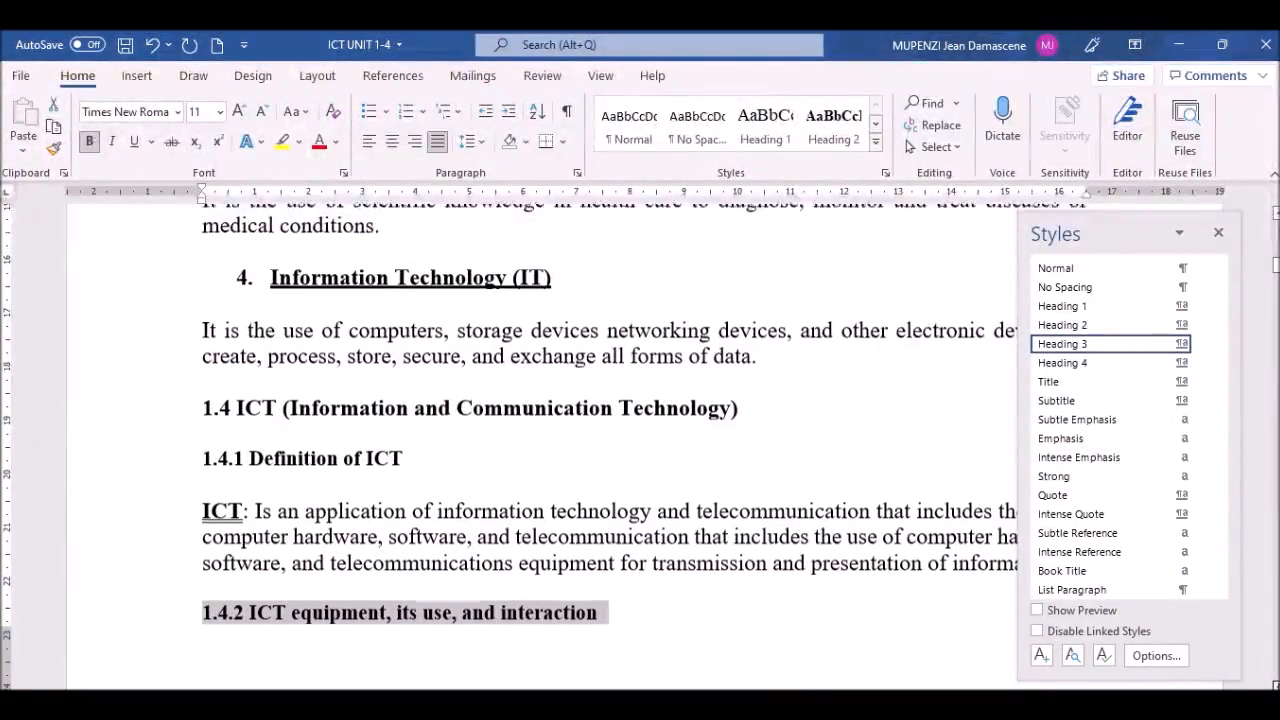
{"action": "scroll", "coordinate": [540, 440], "scroll_direction": "down", "scroll_amount": 9}
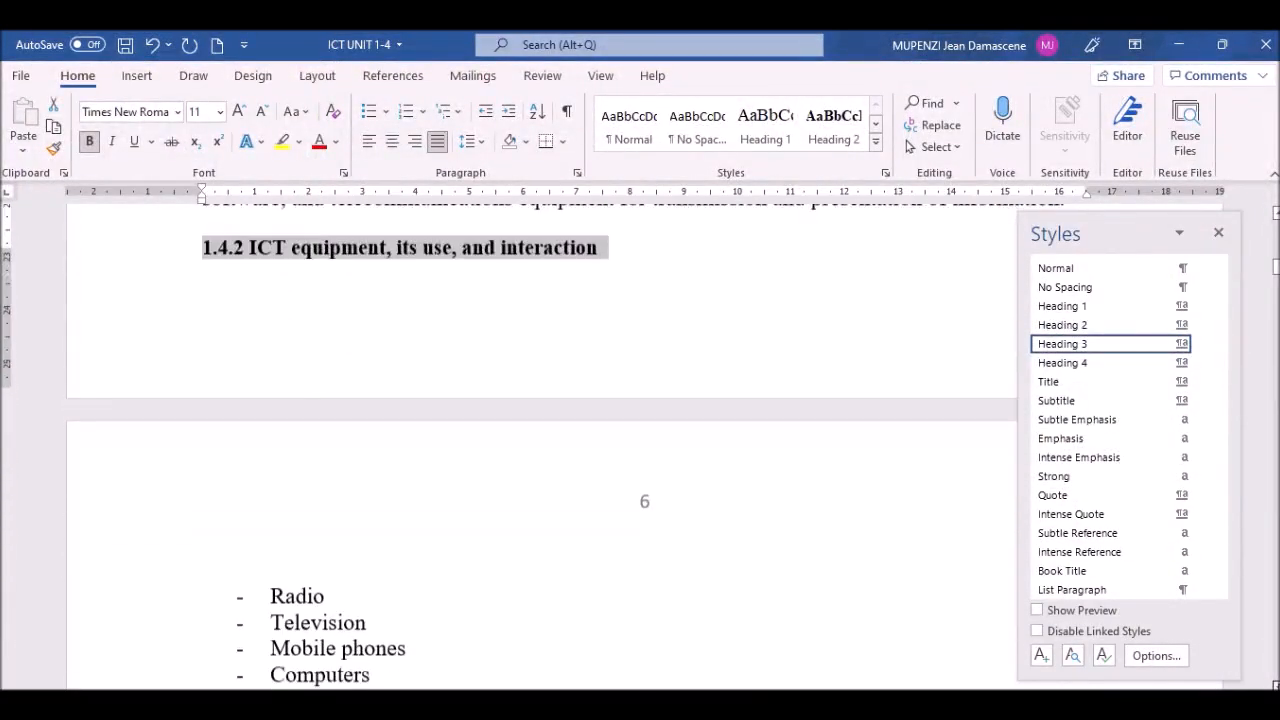
{"action": "scroll", "coordinate": [487, 552], "scroll_direction": "down", "scroll_amount": 6}
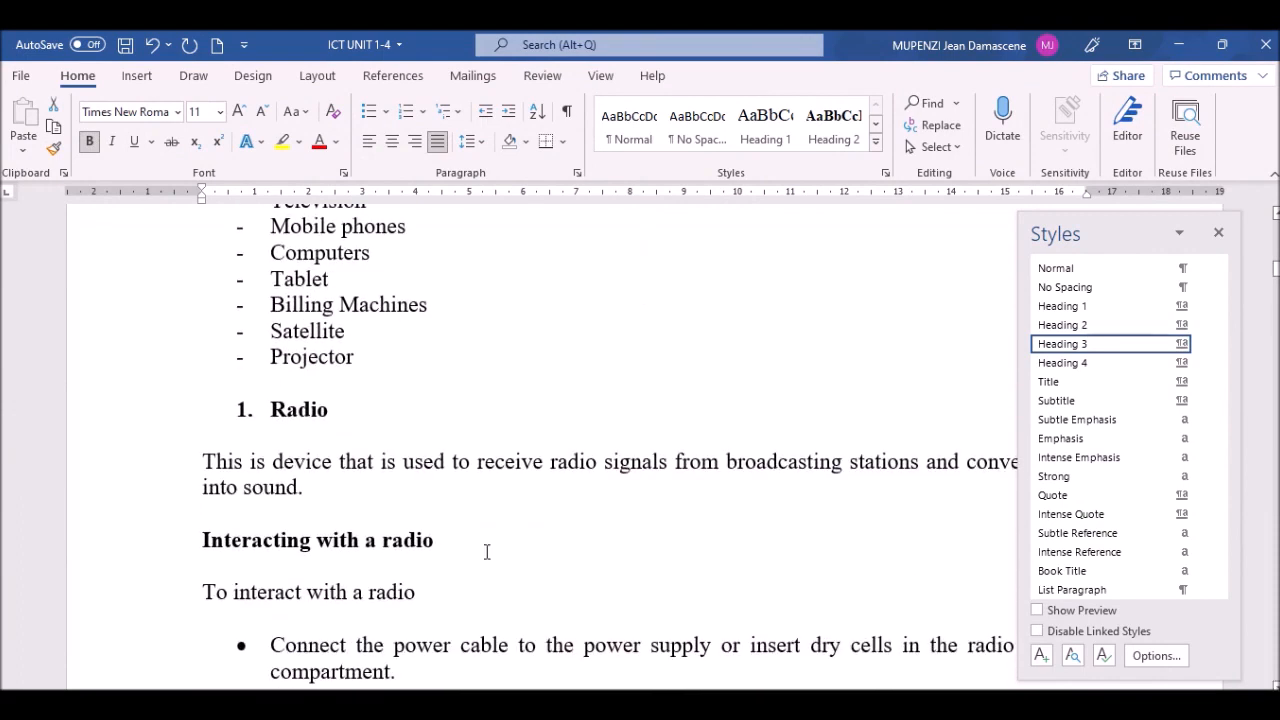
Step: Move down from the Radio paragraph past Television to the '1.5 Importance of ICT' heading
{"action": "left_click", "coordinate": [246, 463]}
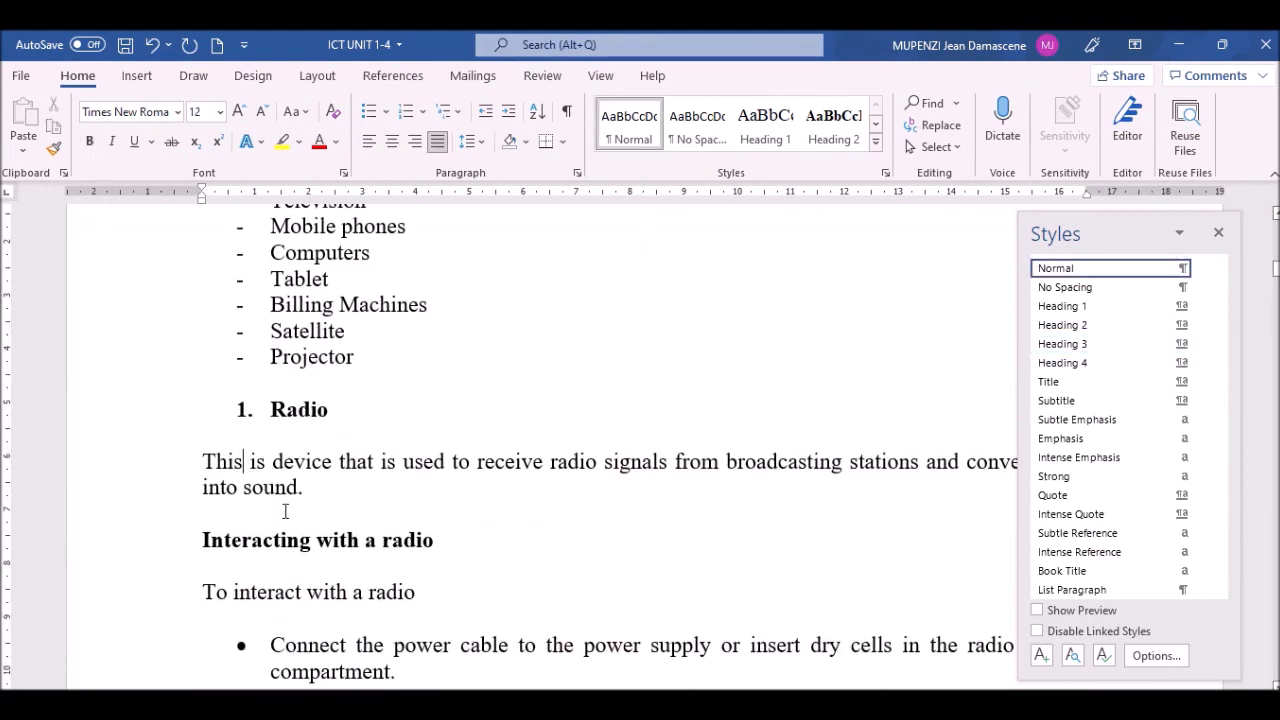
{"action": "key", "text": "Down"}
{"action": "key", "text": "Down"}
{"action": "key", "text": "Down"}
{"action": "key", "text": "Down"}
{"action": "key", "text": "Down"}
{"action": "key", "text": "Down"}
{"action": "key", "text": "Down"}
{"action": "key", "text": "Down"}
{"action": "key", "text": "Down"}
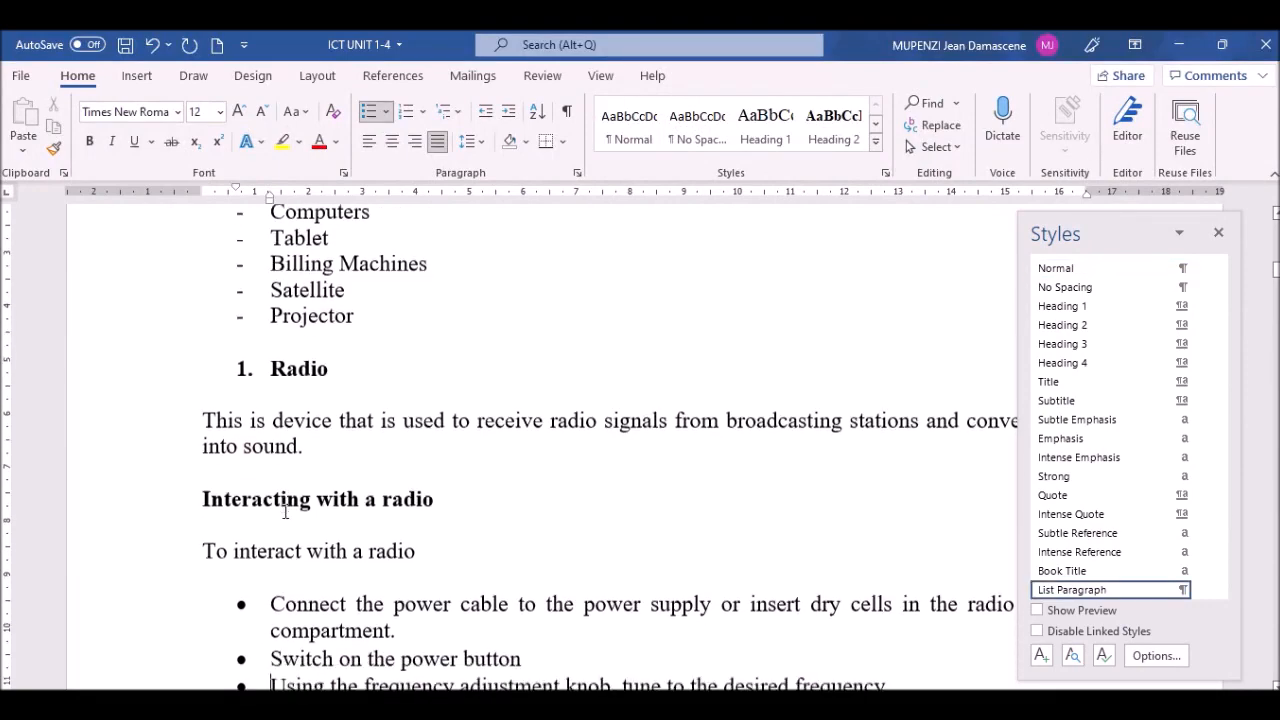
{"action": "key", "text": "Down"}
{"action": "key", "text": "Down"}
{"action": "key", "text": "Down"}
{"action": "key", "text": "Down"}
{"action": "key", "text": "Down"}
{"action": "key", "text": "Down"}
{"action": "key", "text": "Down"}
{"action": "key", "text": "Down"}
{"action": "key", "text": "Down"}
{"action": "key", "text": "Down"}
{"action": "key", "text": "Down"}
{"action": "key", "text": "Down"}
{"action": "key", "text": "Down"}
{"action": "key", "text": "Down"}
{"action": "key", "text": "Down"}
{"action": "key", "text": "Down"}
{"action": "key", "text": "Down"}
{"action": "key", "text": "Down"}
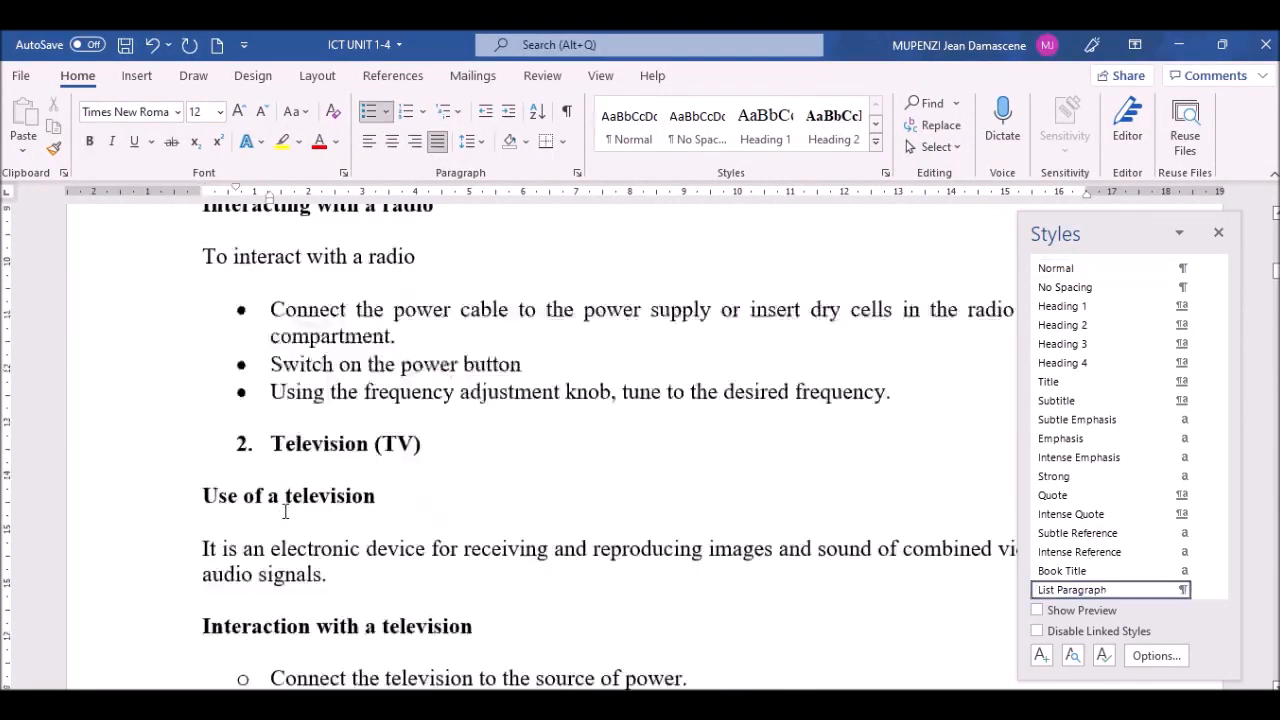
{"action": "key", "text": "Down"}
{"action": "key", "text": "Down"}
{"action": "key", "text": "Down"}
{"action": "key", "text": "Down"}
{"action": "key", "text": "Down"}
{"action": "key", "text": "Down"}
{"action": "key", "text": "Down"}
{"action": "key", "text": "Down"}
{"action": "key", "text": "Down"}
{"action": "key", "text": "Down"}
{"action": "key", "text": "Down"}
{"action": "key", "text": "Down"}
{"action": "key", "text": "Down"}
{"action": "key", "text": "Down"}
{"action": "key", "text": "Down"}
{"action": "key", "text": "Down"}
{"action": "key", "text": "Down"}
{"action": "key", "text": "Down"}
{"action": "key", "text": "Down"}
{"action": "key", "text": "Down"}
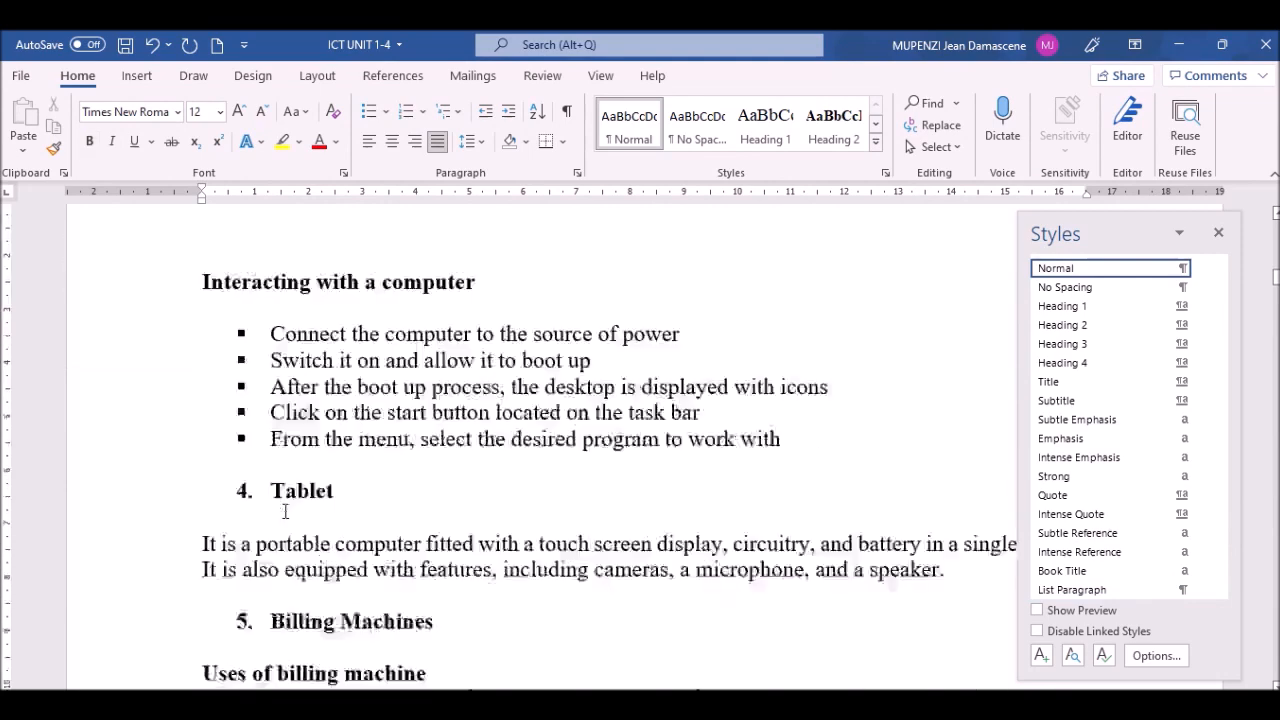
{"action": "key", "text": "Down"}
{"action": "key", "text": "Down"}
{"action": "key", "text": "Down"}
{"action": "key", "text": "Down"}
{"action": "key", "text": "Down"}
{"action": "key", "text": "Down"}
{"action": "key", "text": "Down"}
{"action": "key", "text": "Down"}
{"action": "key", "text": "Down"}
{"action": "key", "text": "Down"}
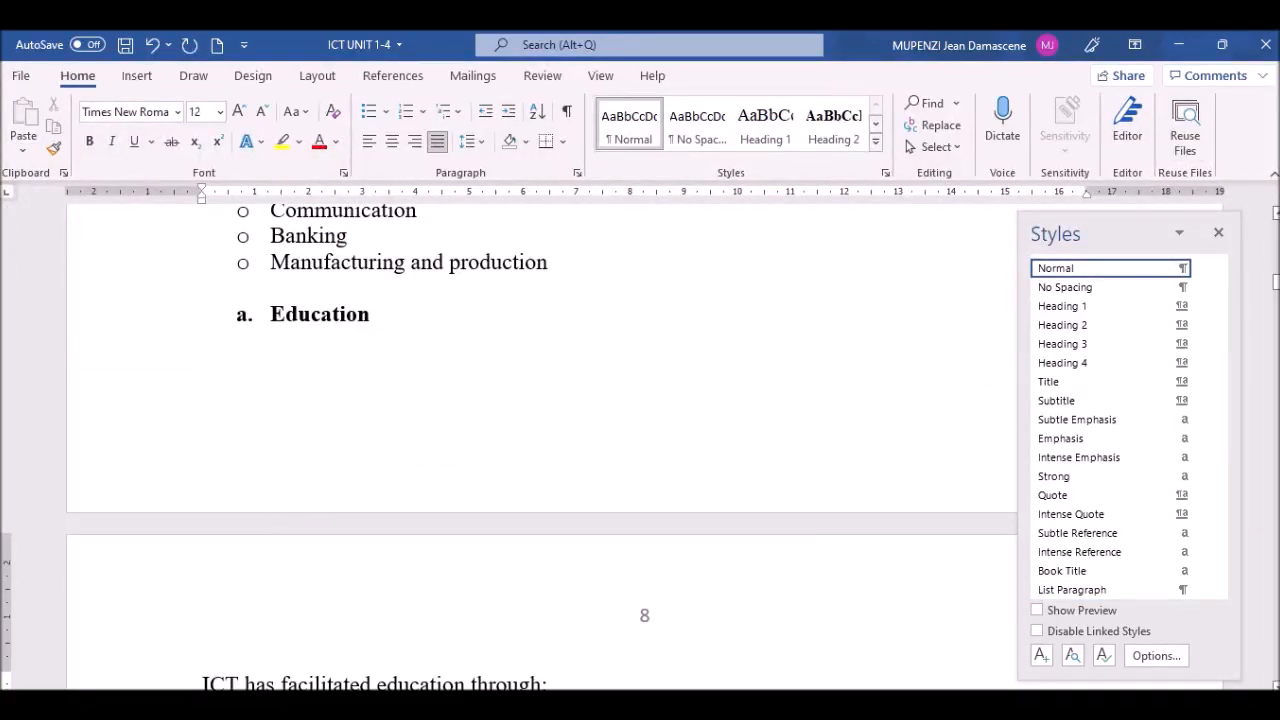
{"action": "scroll", "coordinate": [540, 440], "scroll_direction": "up", "scroll_amount": 6}
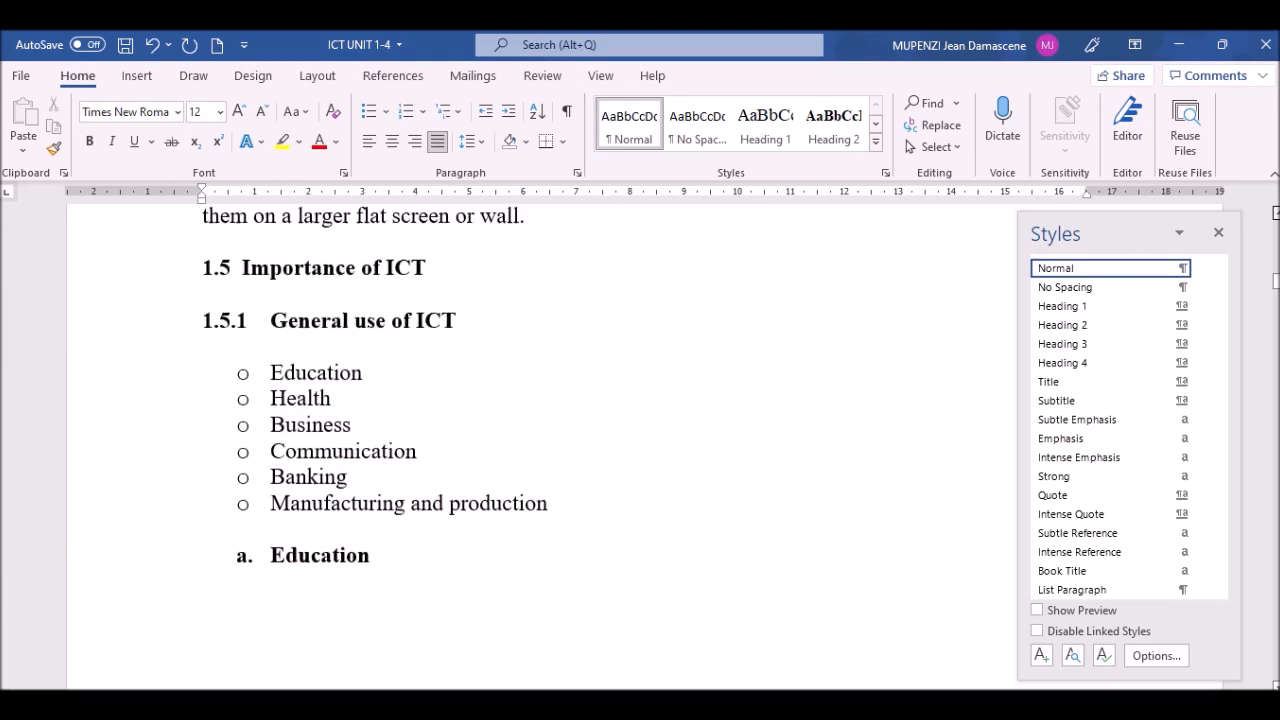
{"action": "scroll", "coordinate": [238, 418], "scroll_direction": "up", "scroll_amount": 1}
Step: Swap the list number on 'Importance of ICT' for a typed 1.5 and apply Heading 2
{"action": "left_click", "coordinate": [226, 404]}
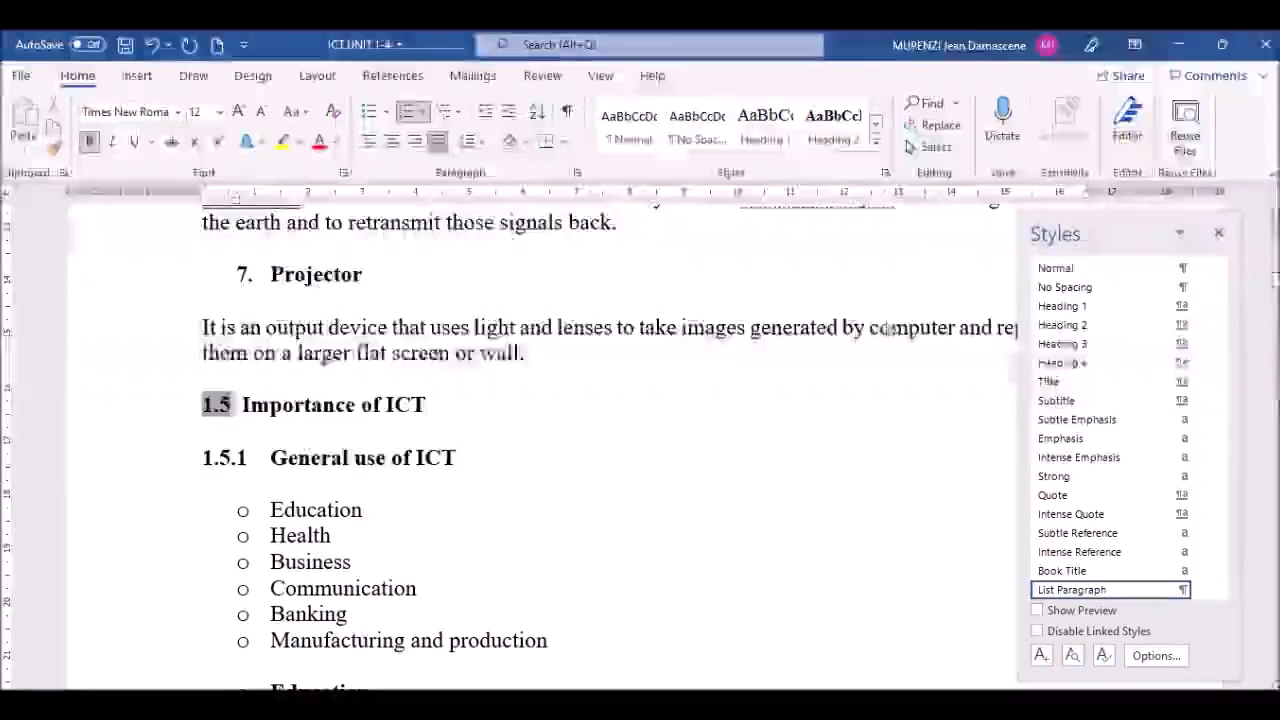
{"action": "left_click", "coordinate": [244, 406]}
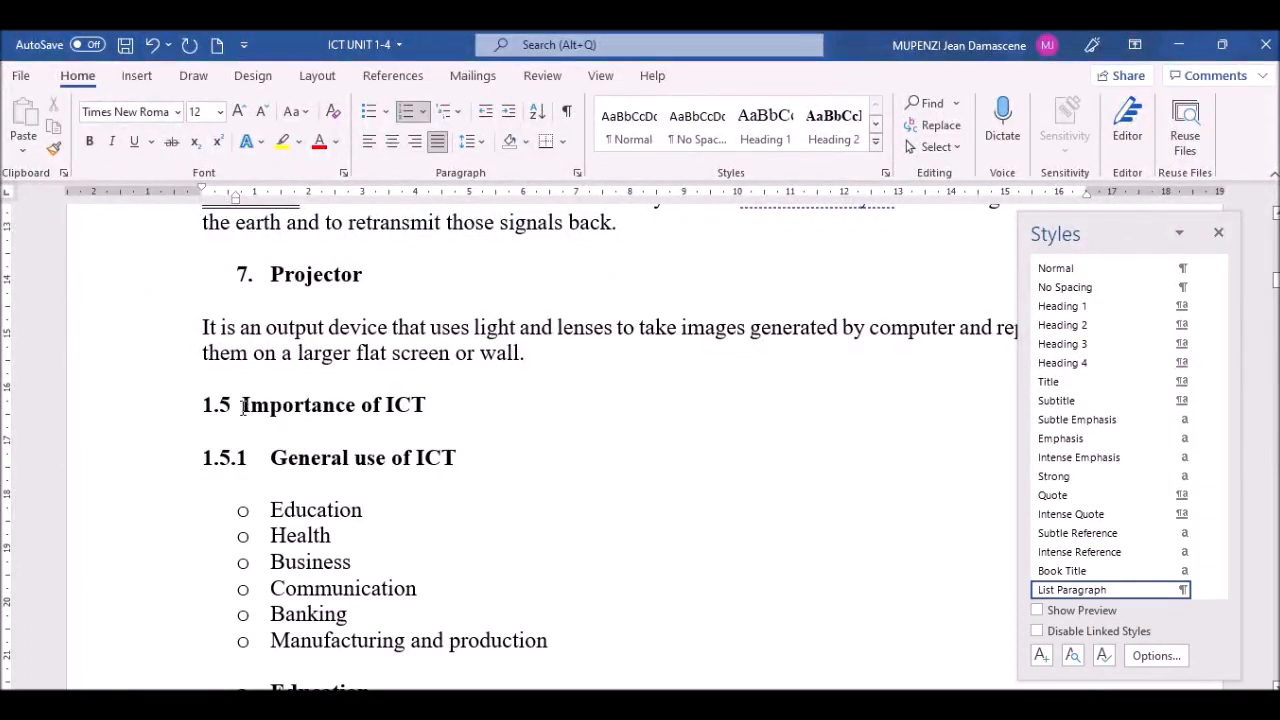
{"action": "key", "text": "BackSpace"}
{"action": "key", "text": "BackSpace"}
{"action": "key", "text": "BackSpace"}
{"action": "type", "text": "1.5"}
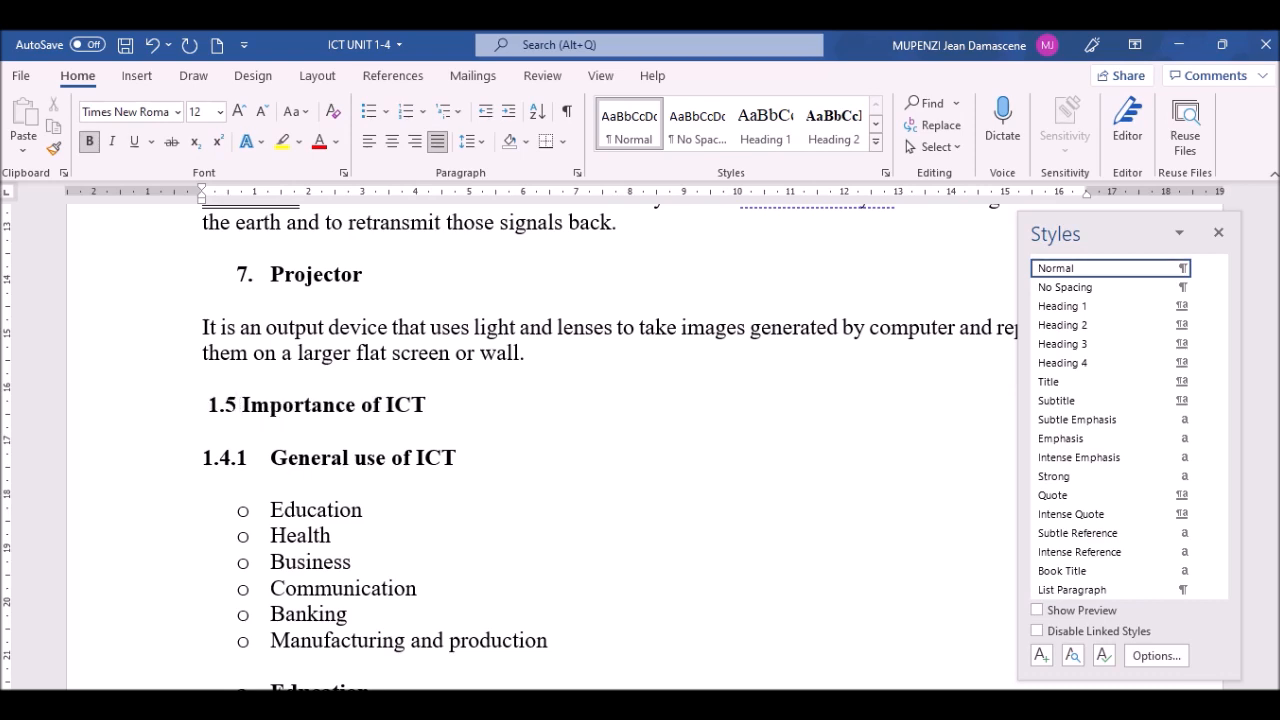
{"action": "key", "text": "BackSpace"}
{"action": "key", "text": "BackSpace"}
{"action": "key", "text": "BackSpace"}
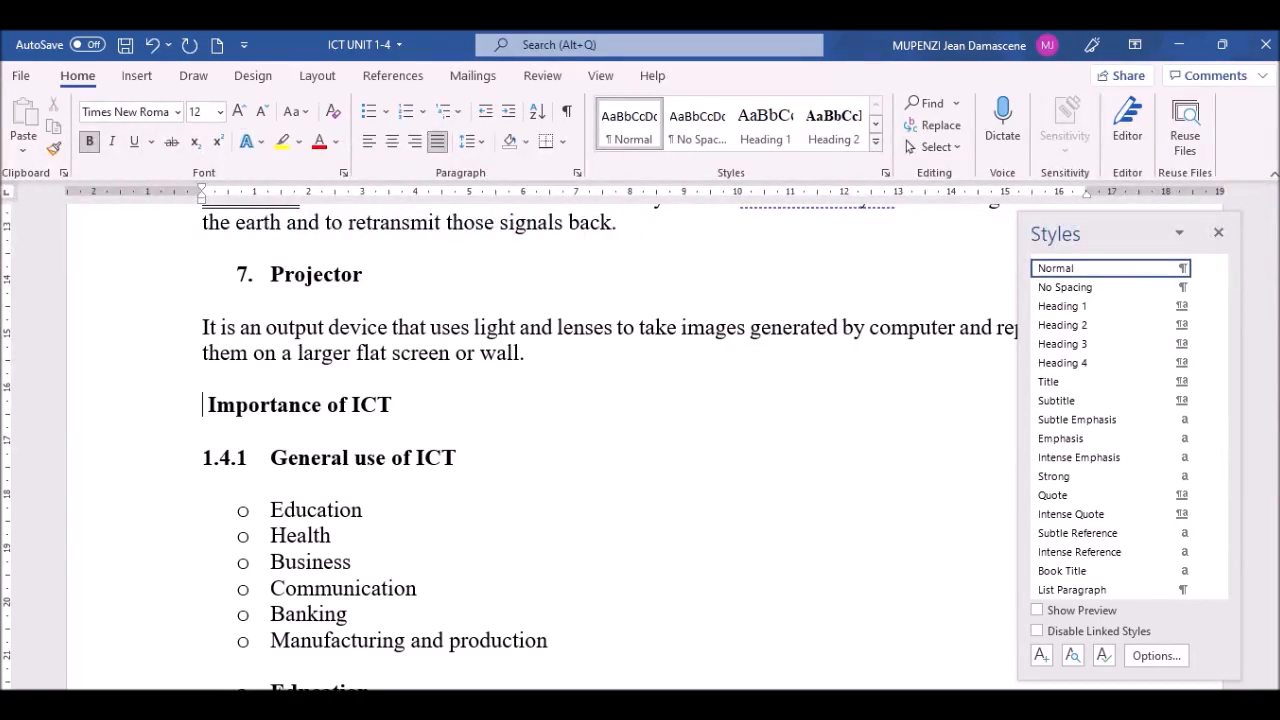
{"action": "type", "text": "1.5"}
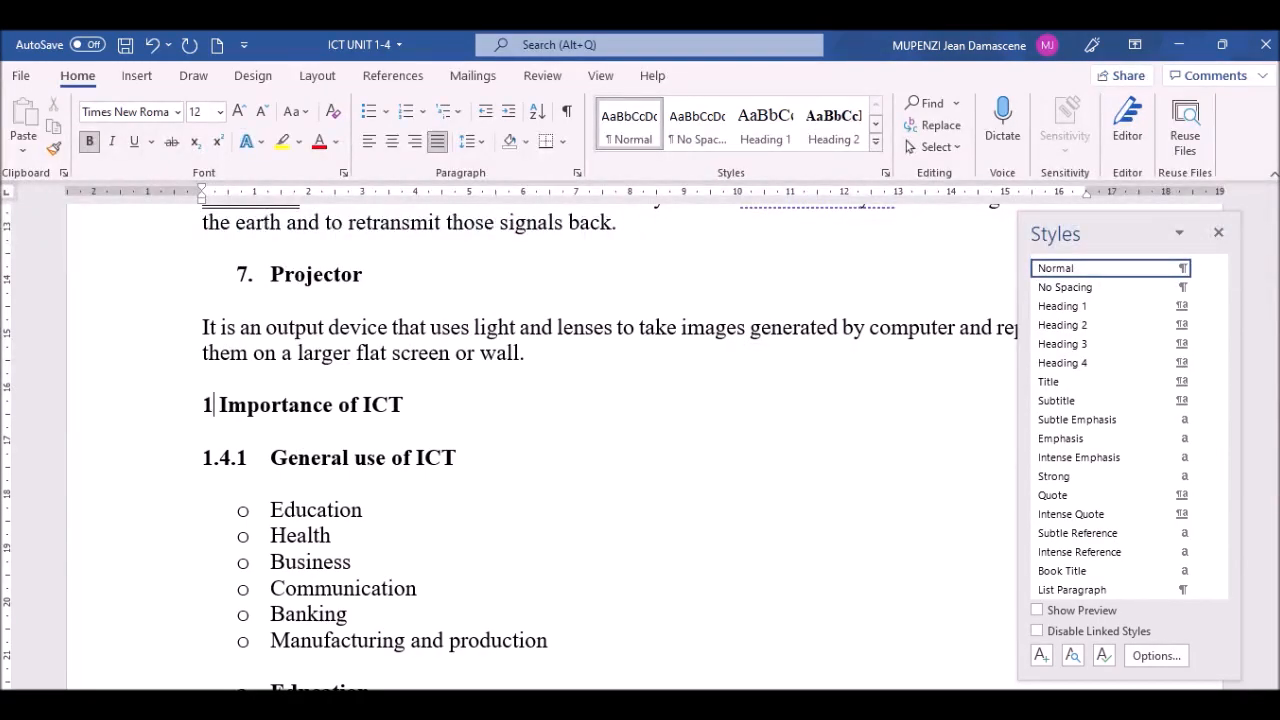
{"action": "left_click", "coordinate": [136, 417]}
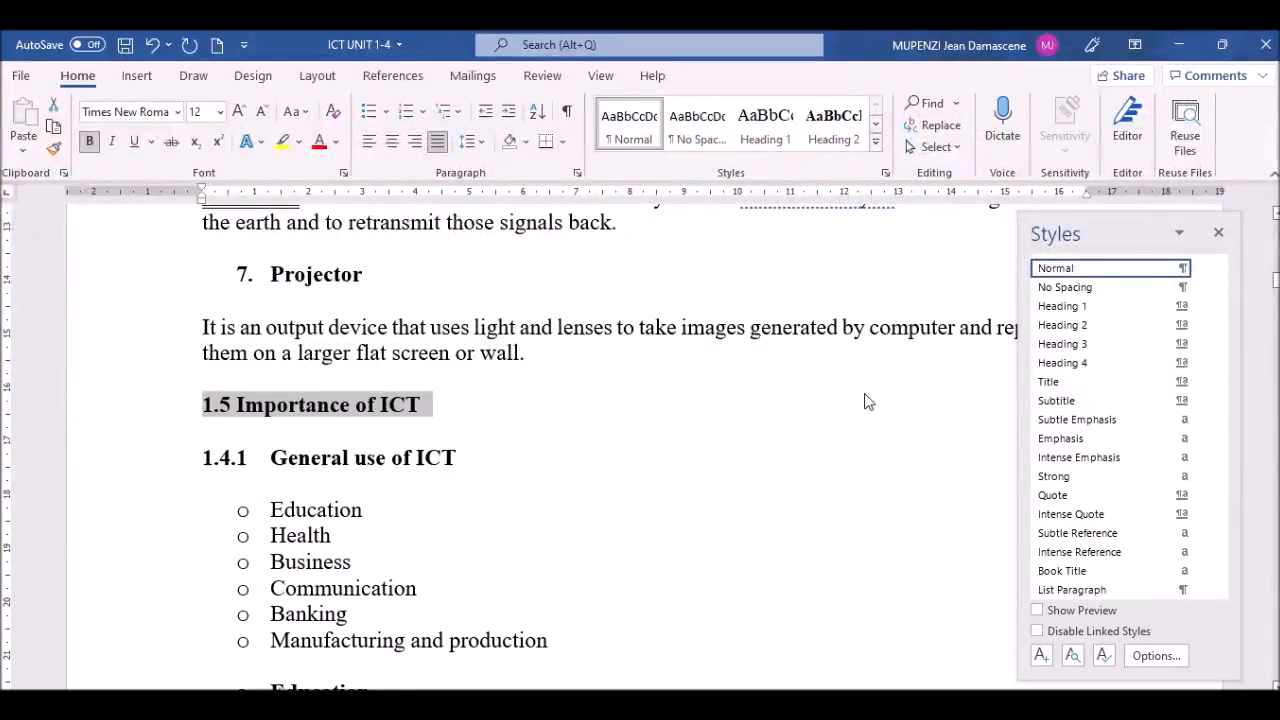
{"action": "left_click", "coordinate": [1104, 328]}
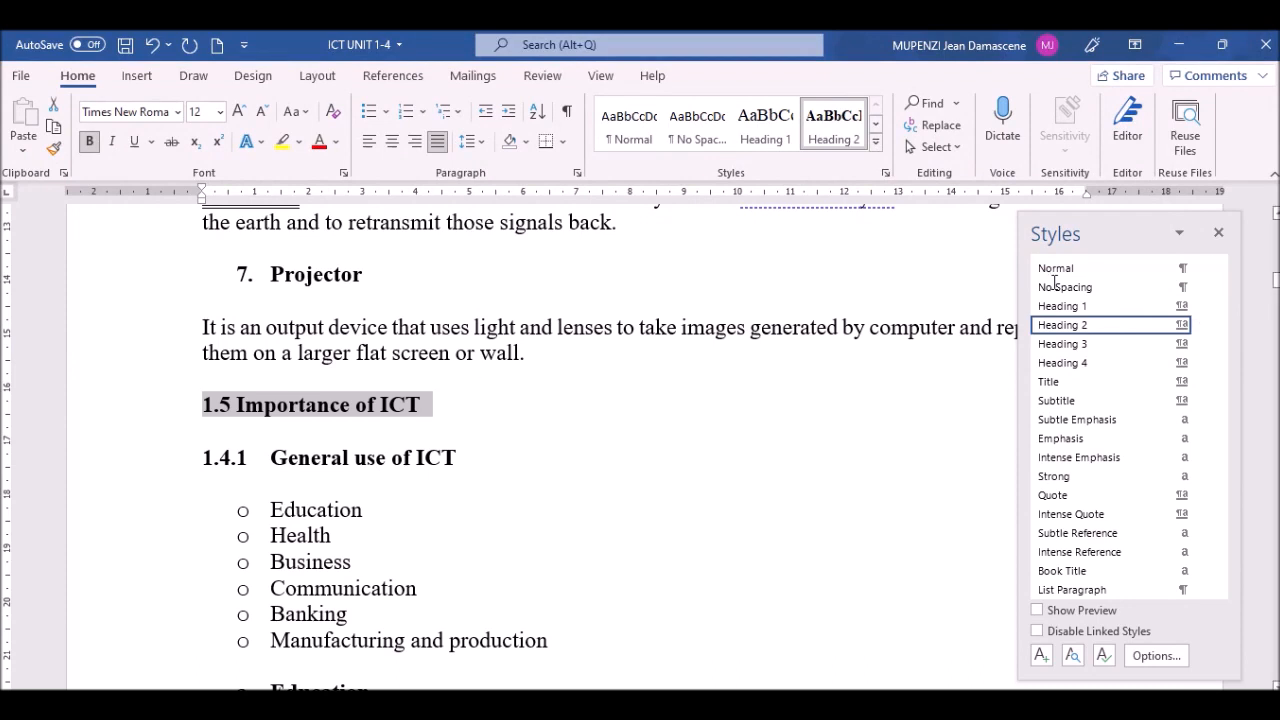
Step: Retype the number on 'General use of ICT' as 1.5.1 and style that line Heading 2
{"action": "left_click", "coordinate": [282, 466]}
{"action": "key", "text": "BackSpace"}
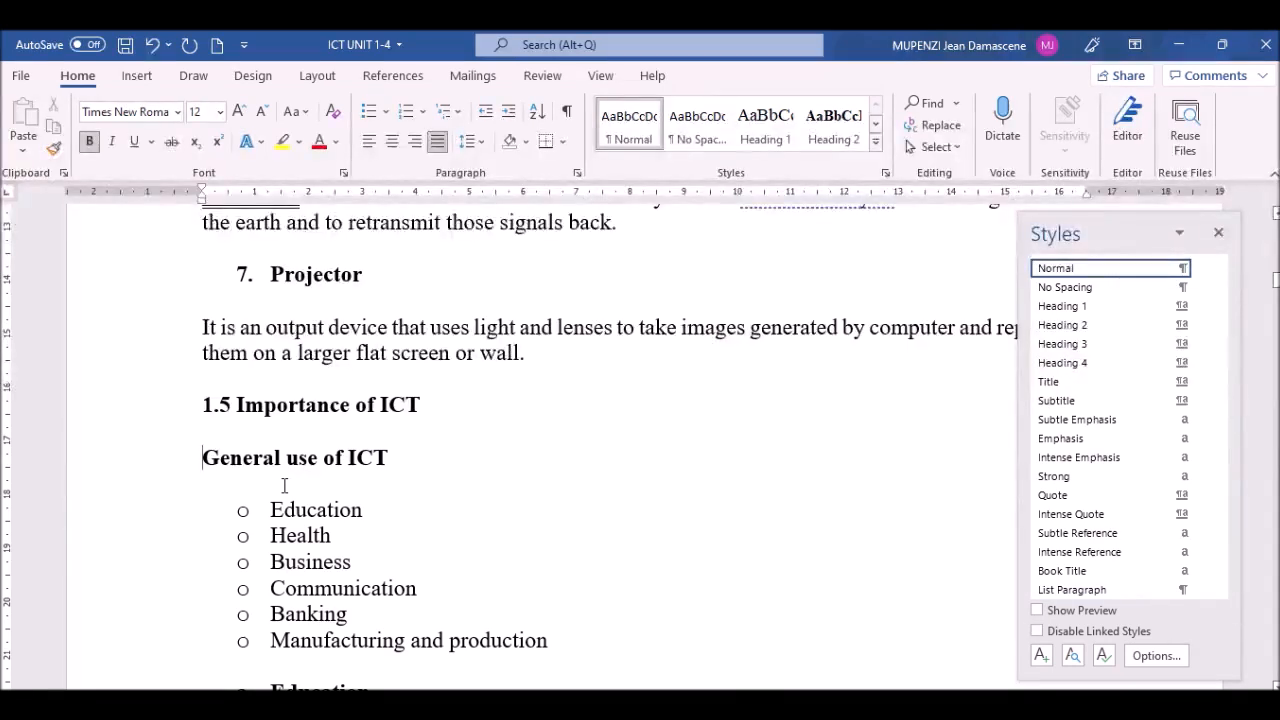
{"action": "type", "text": "1"}
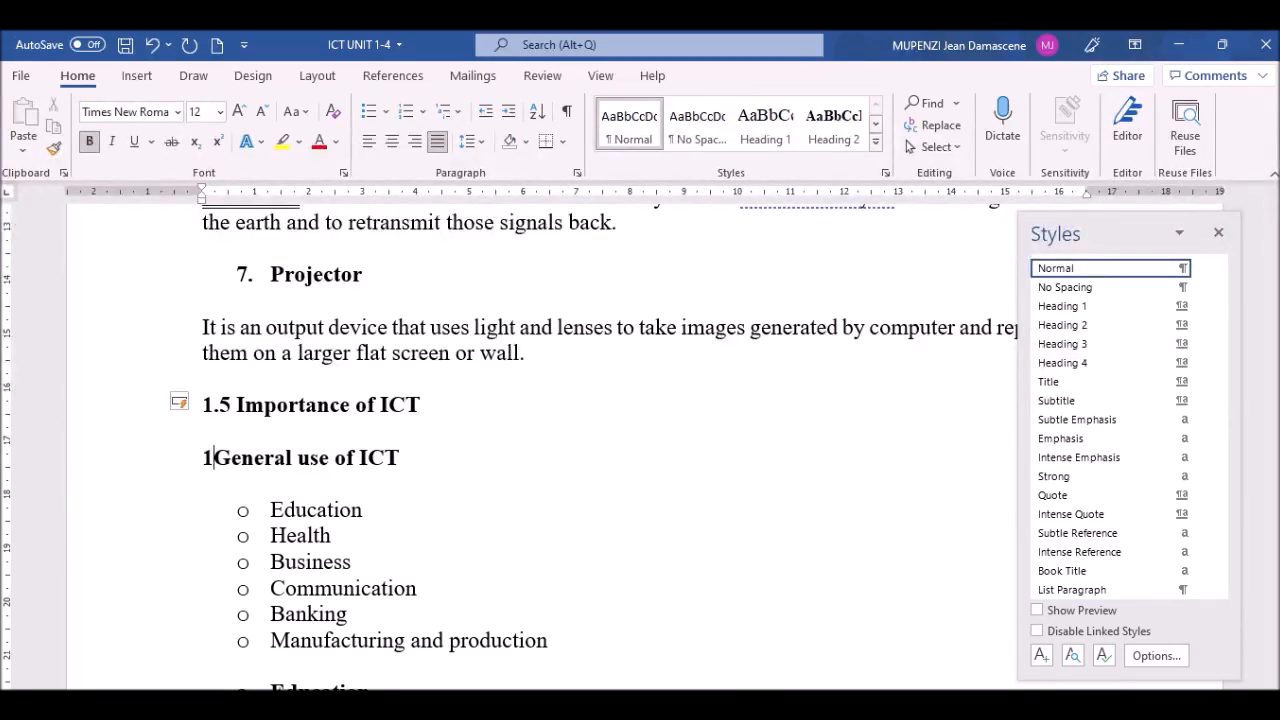
{"action": "key", "text": "BackSpace"}
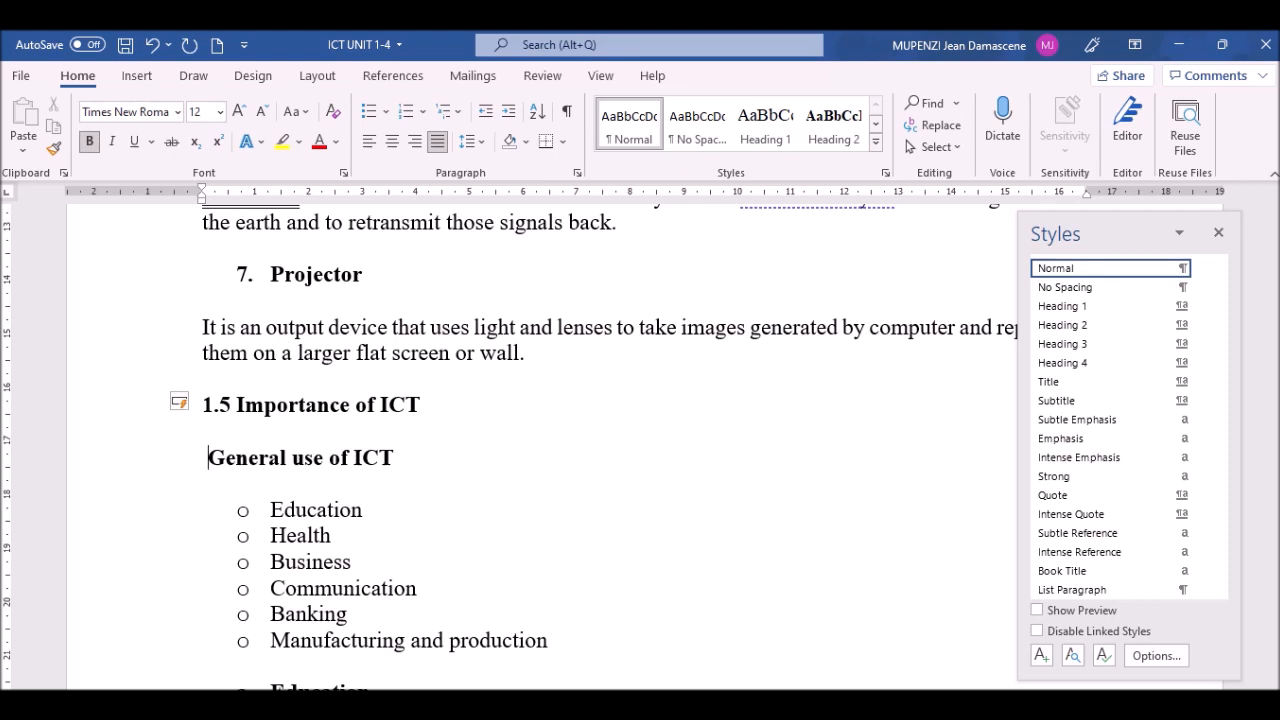
{"action": "type", "text": "1.5 "}
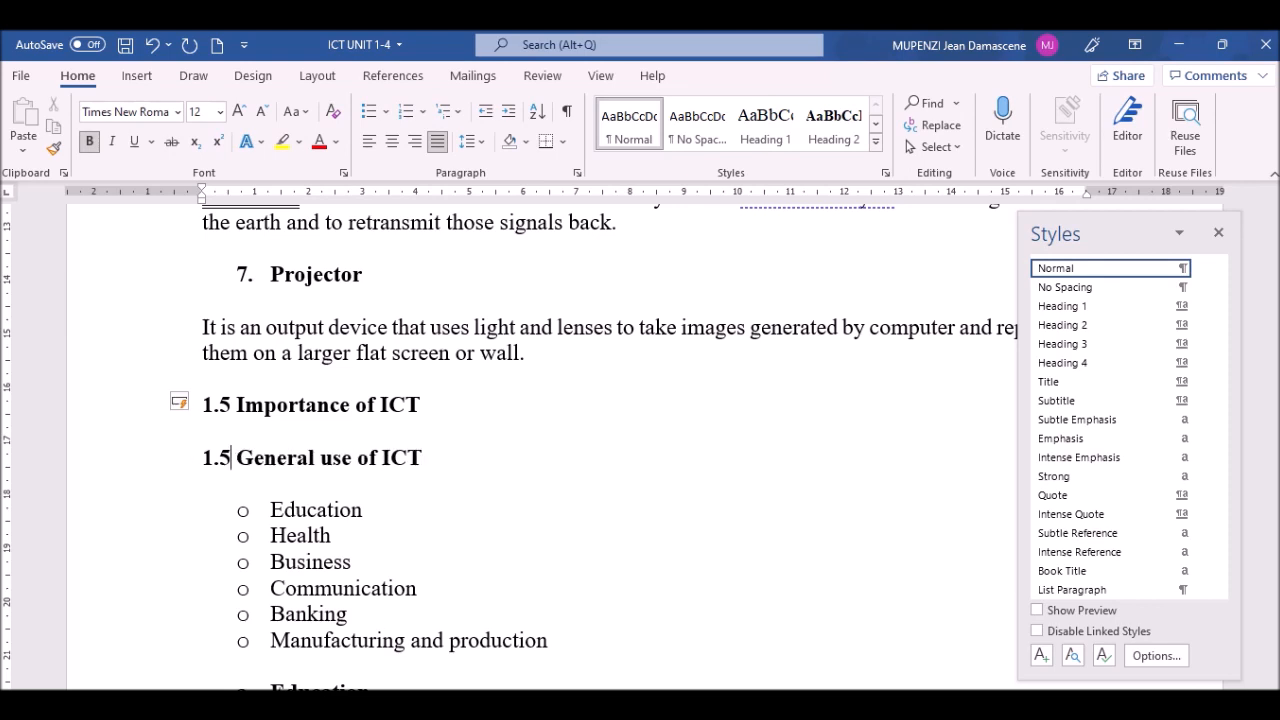
{"action": "type", "text": ".1"}
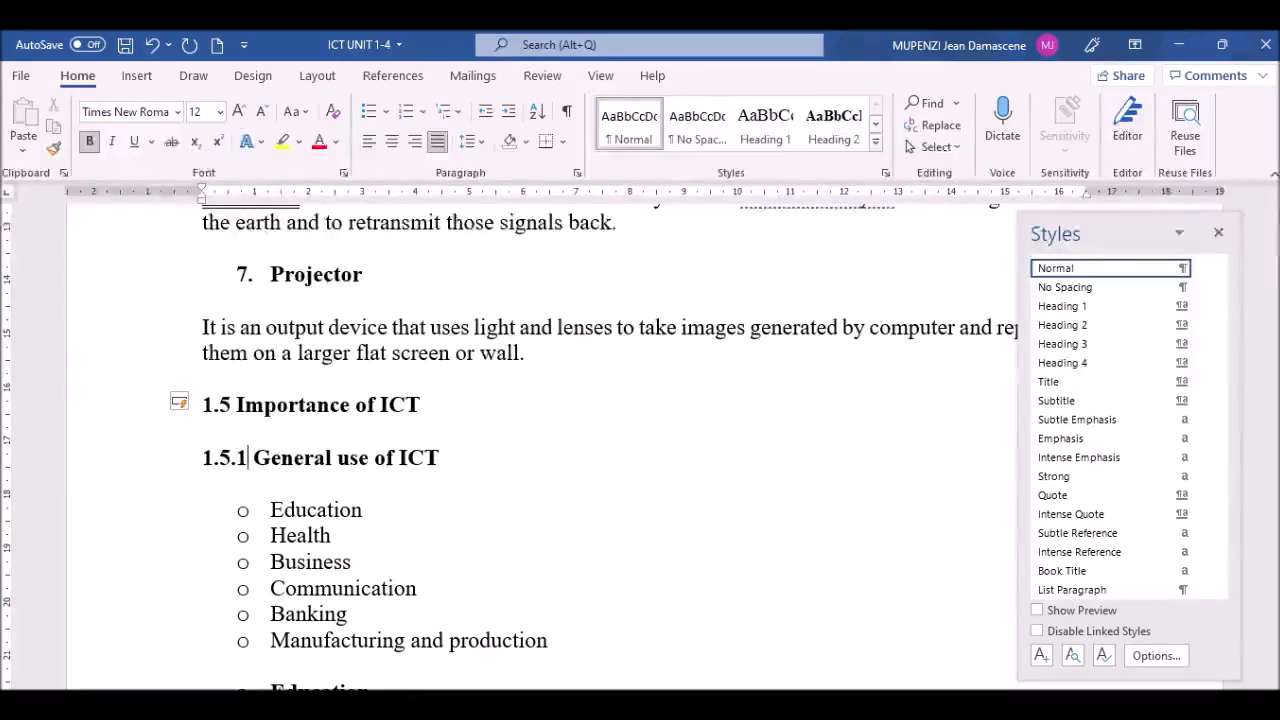
{"action": "left_click", "coordinate": [131, 459]}
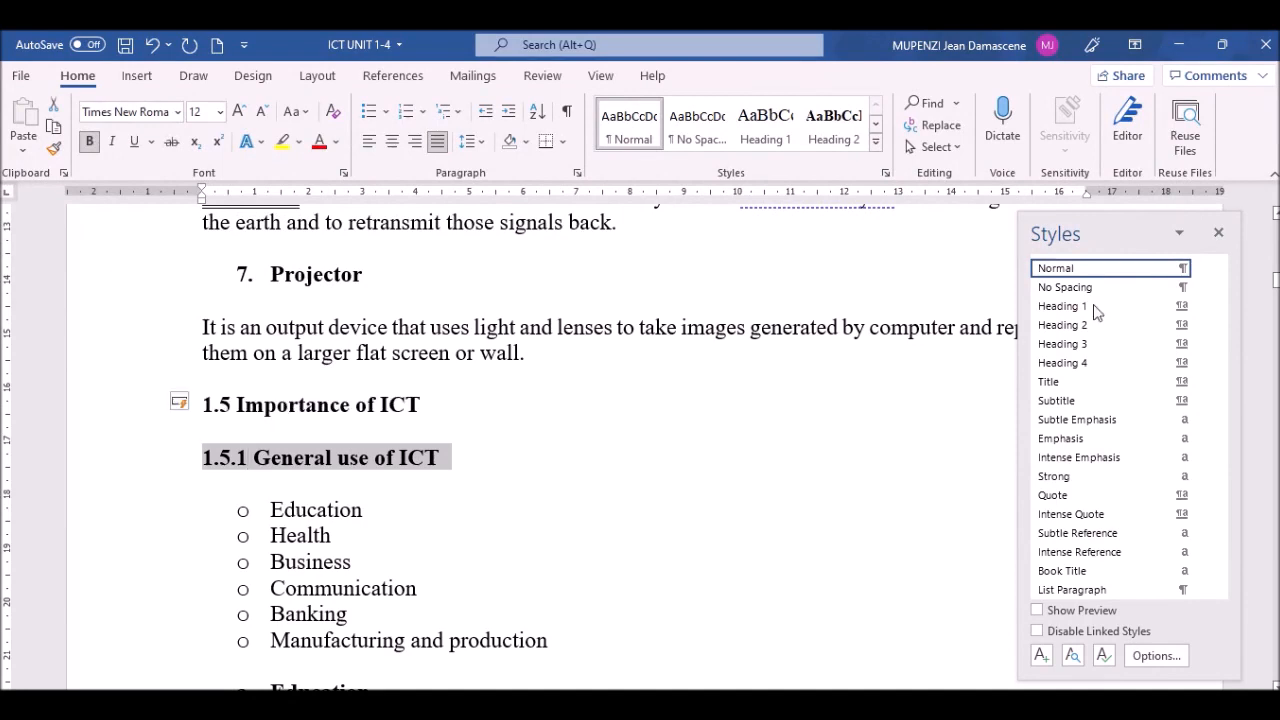
{"action": "left_click", "coordinate": [1085, 330]}
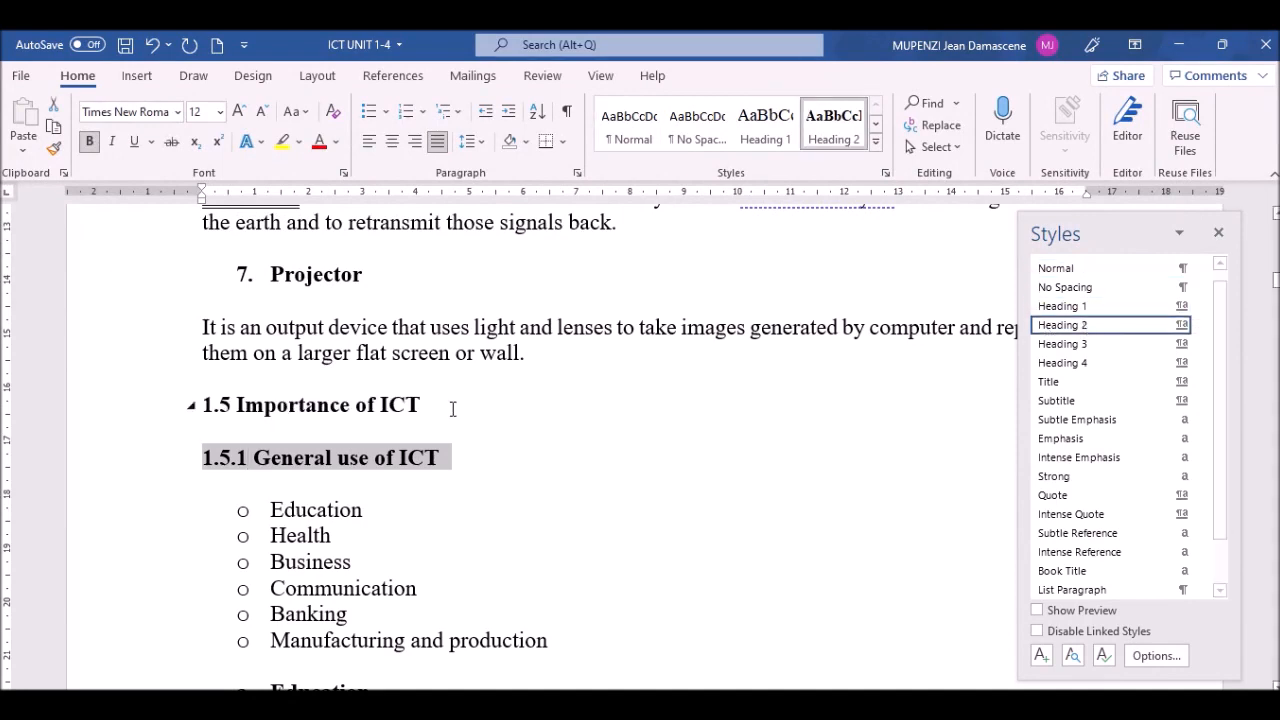
{"action": "left_click", "coordinate": [295, 562]}
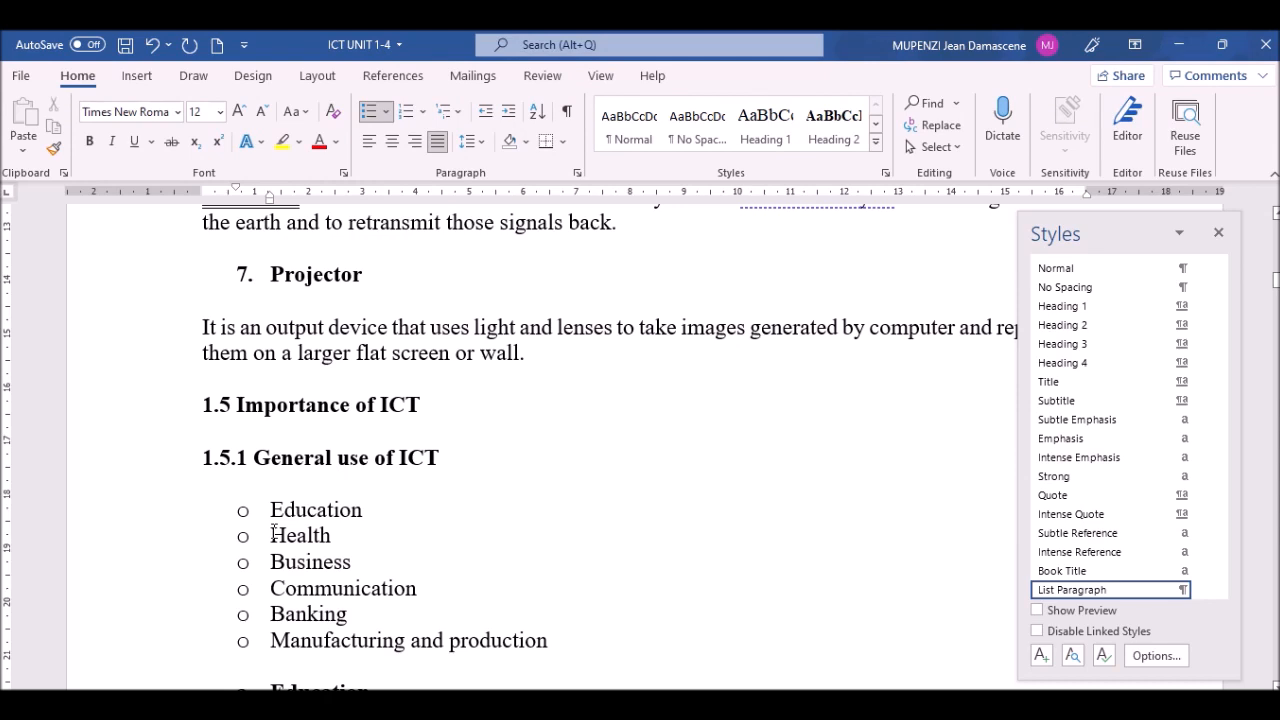
{"action": "left_click", "coordinate": [272, 535]}
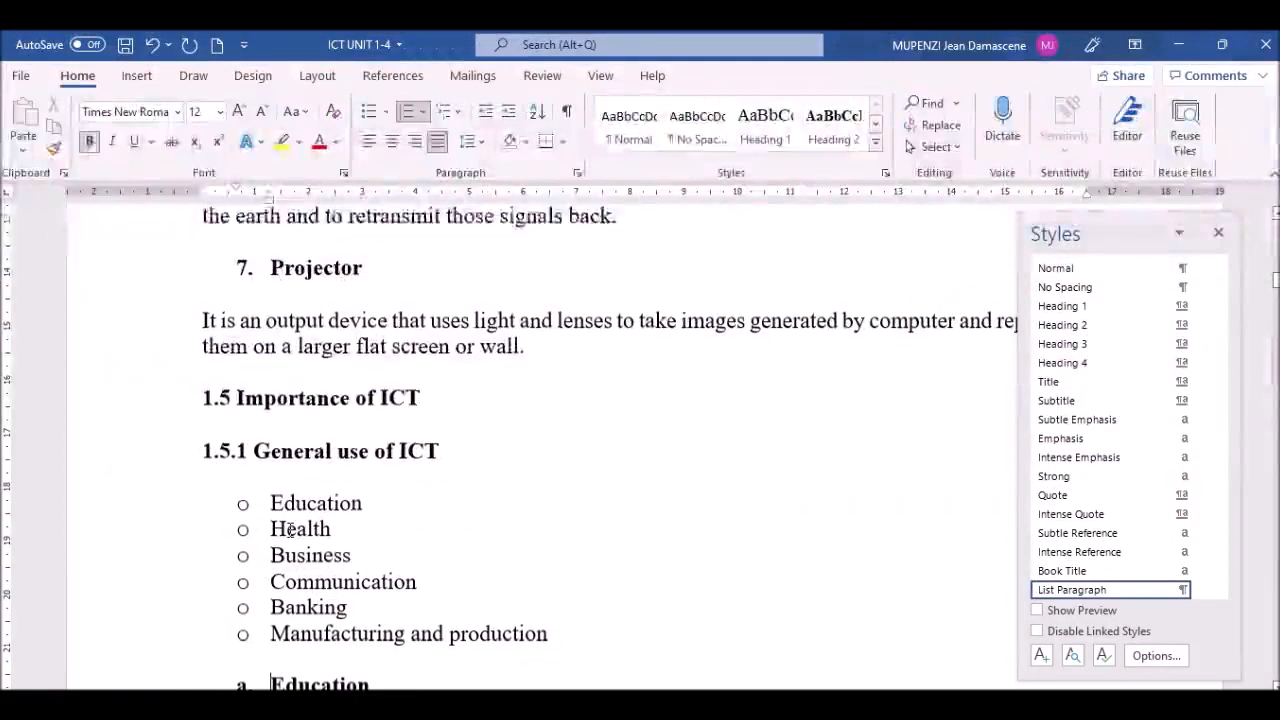
Step: Scroll down through the notes to page 11, then return to the Advantages and disadvantages of ICT heading
{"action": "scroll", "coordinate": [290, 535], "scroll_direction": "down", "scroll_amount": 5}
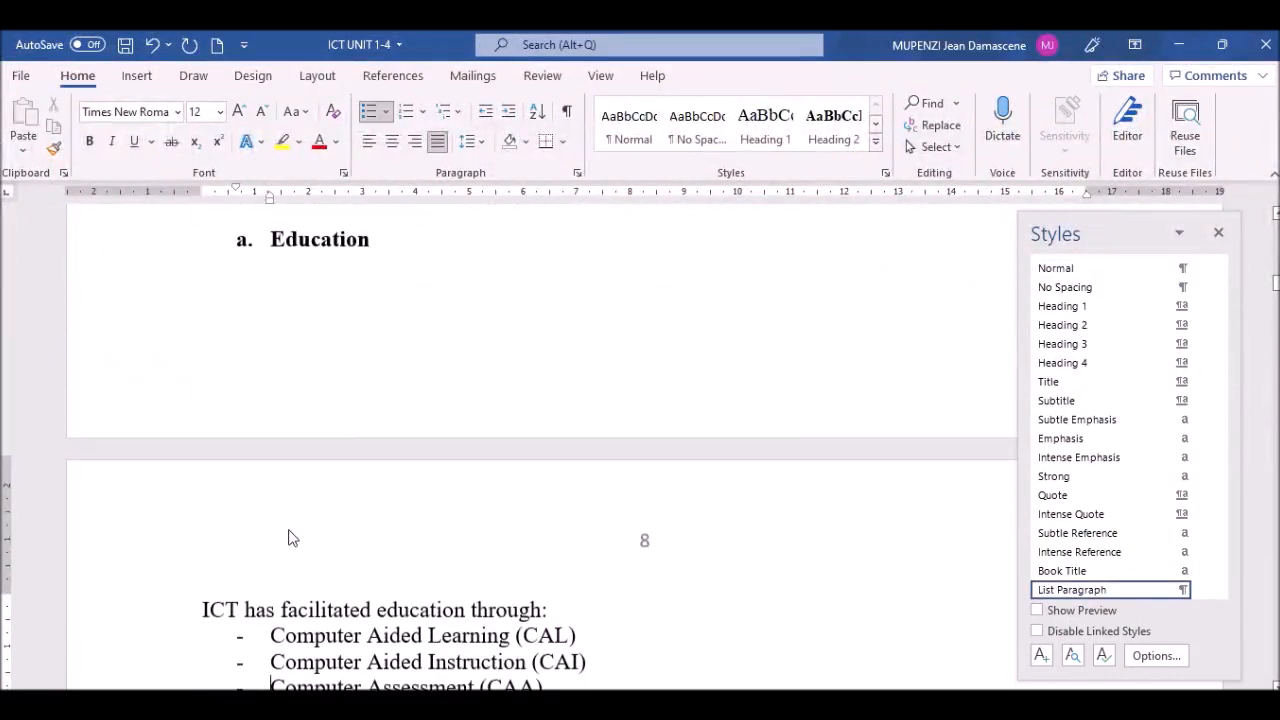
{"action": "scroll", "coordinate": [290, 537], "scroll_direction": "down", "scroll_amount": 5}
{"action": "scroll", "coordinate": [290, 531], "scroll_direction": "down", "scroll_amount": 5}
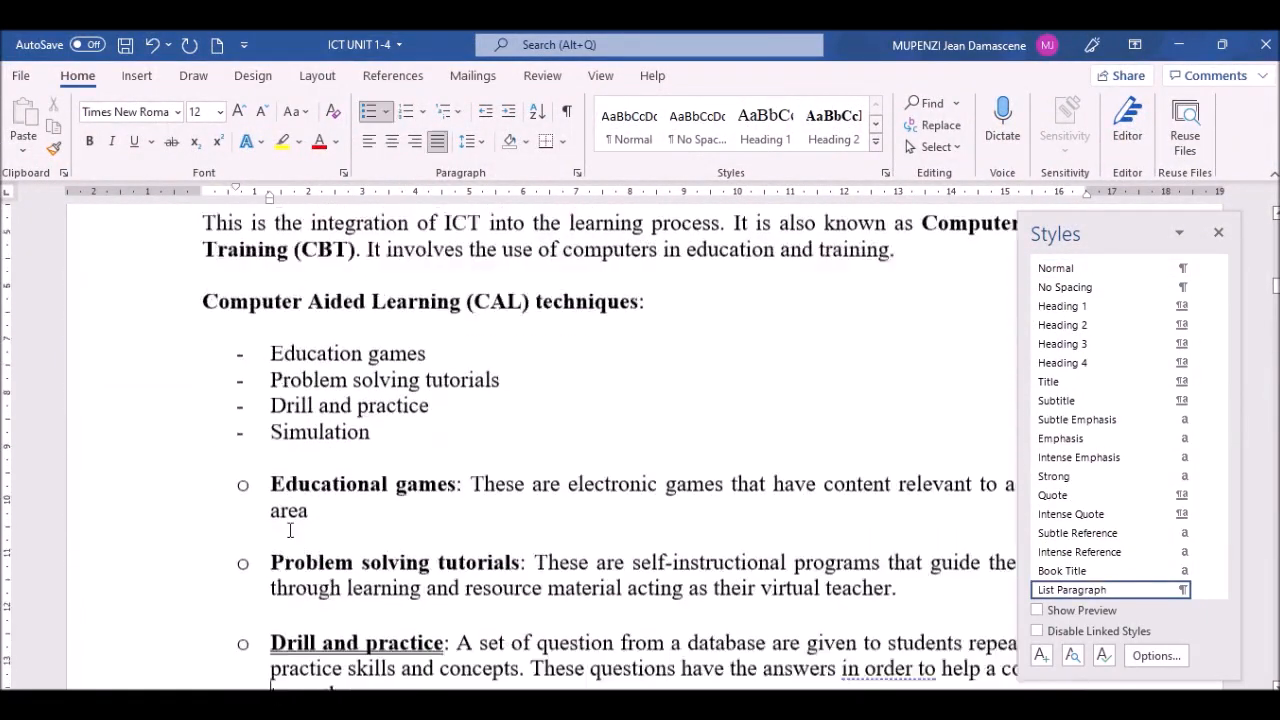
{"action": "scroll", "coordinate": [290, 531], "scroll_direction": "down", "scroll_amount": 5}
{"action": "scroll", "coordinate": [290, 531], "scroll_direction": "down", "scroll_amount": 10}
{"action": "scroll", "coordinate": [290, 531], "scroll_direction": "down", "scroll_amount": 6}
{"action": "scroll", "coordinate": [290, 531], "scroll_direction": "down", "scroll_amount": 12}
{"action": "scroll", "coordinate": [290, 531], "scroll_direction": "down", "scroll_amount": 16}
{"action": "scroll", "coordinate": [290, 531], "scroll_direction": "down", "scroll_amount": 18}
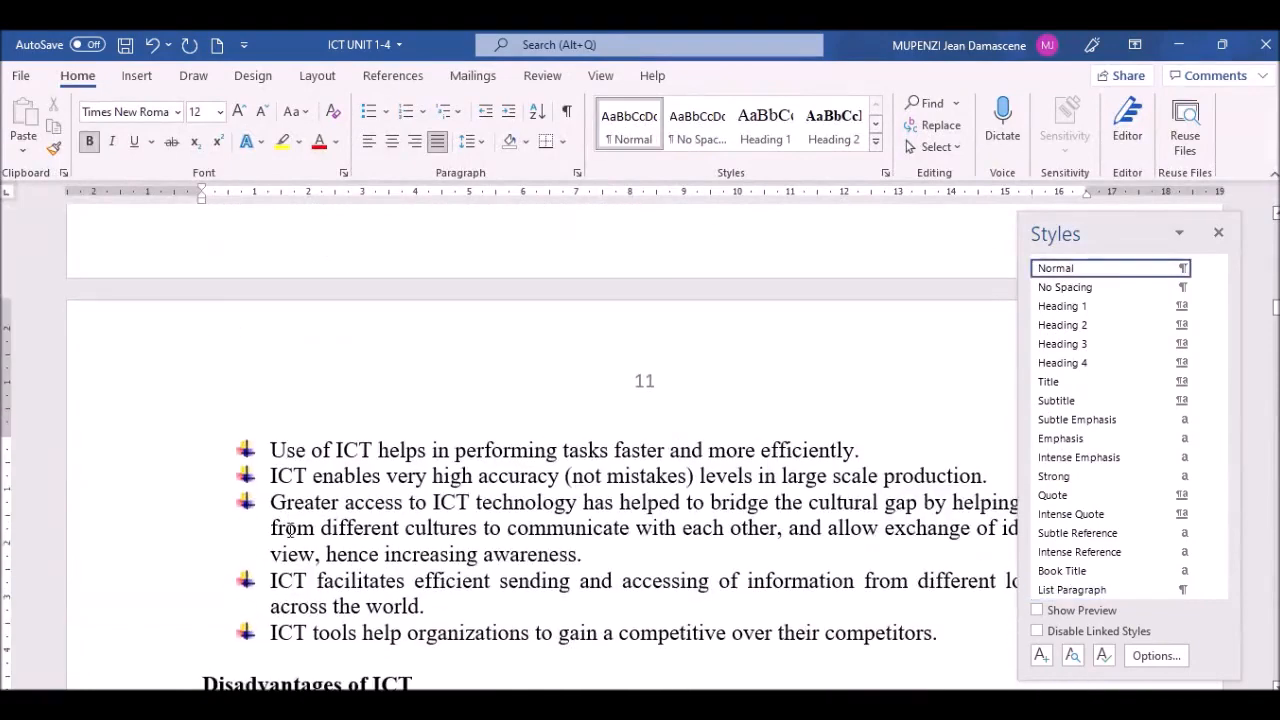
{"action": "scroll", "coordinate": [290, 531], "scroll_direction": "up", "scroll_amount": 5}
{"action": "scroll", "coordinate": [290, 530], "scroll_direction": "up", "scroll_amount": 4}
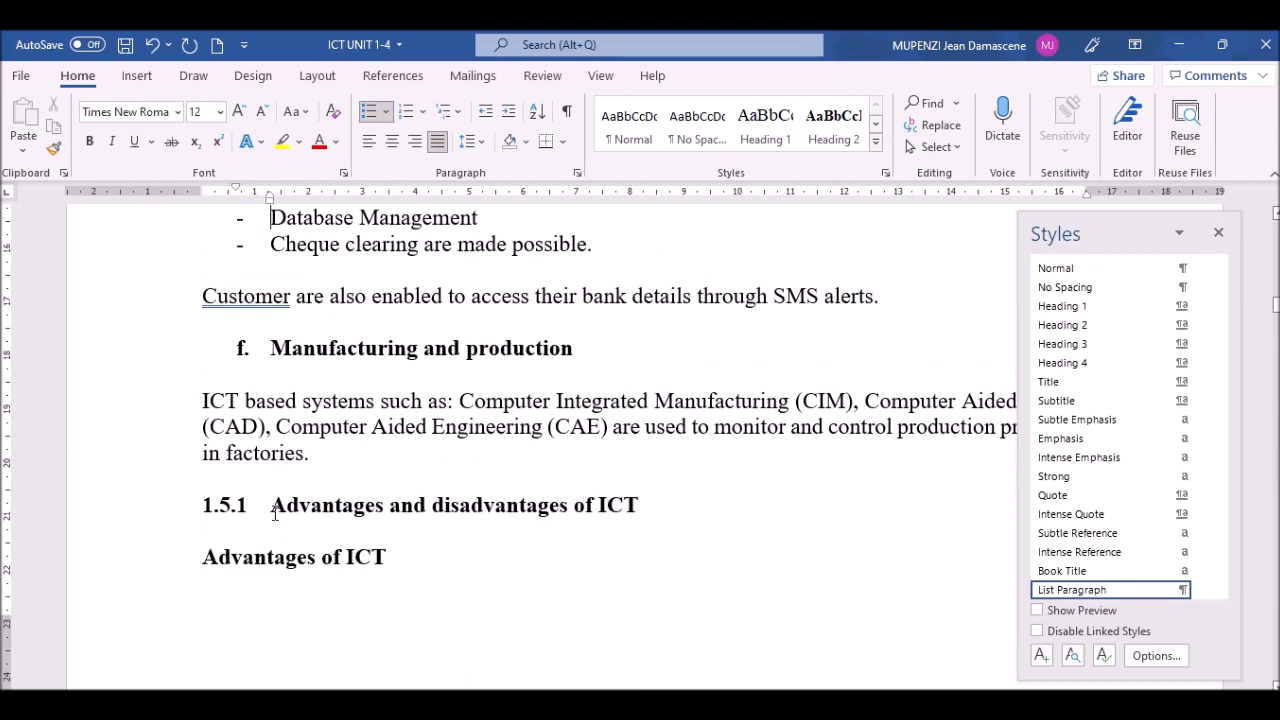
{"action": "left_click", "coordinate": [275, 514]}
Step: Number 'Advantages and disadvantages of ICT' as 1.5.1 and style it Heading 3
{"action": "key", "text": "BackSpace"}
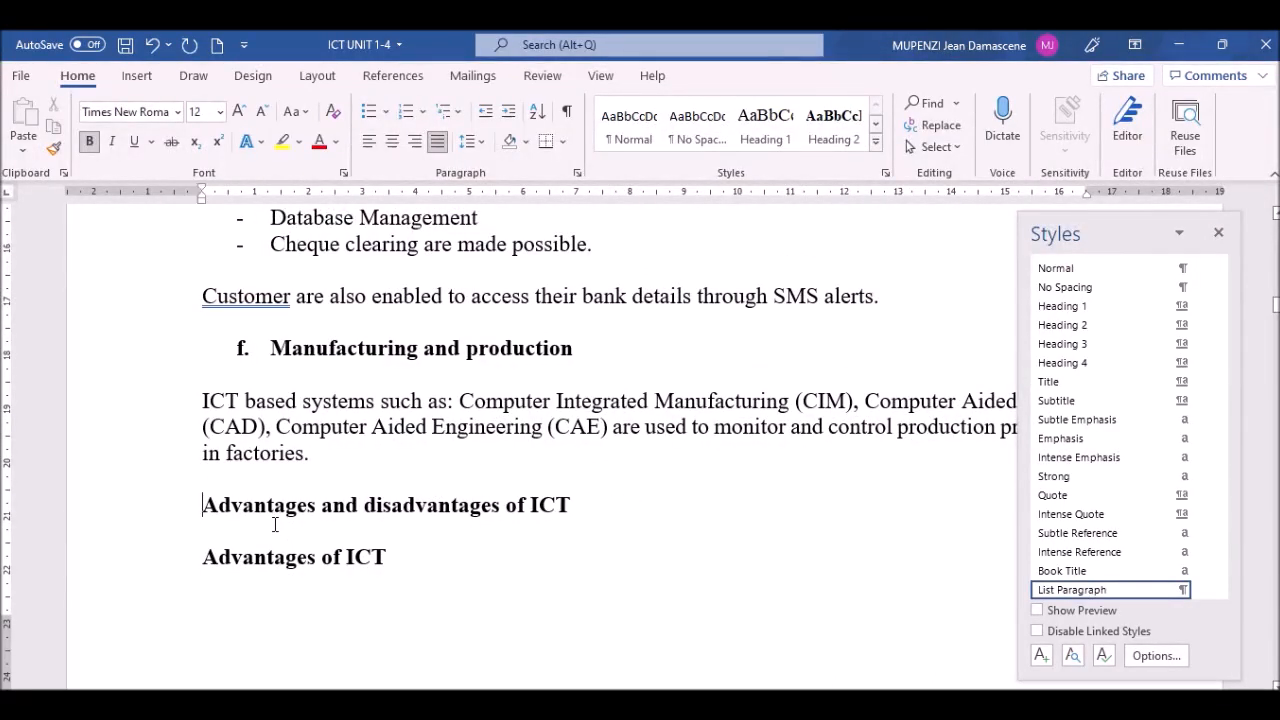
{"action": "type", "text": "1.5.1"}
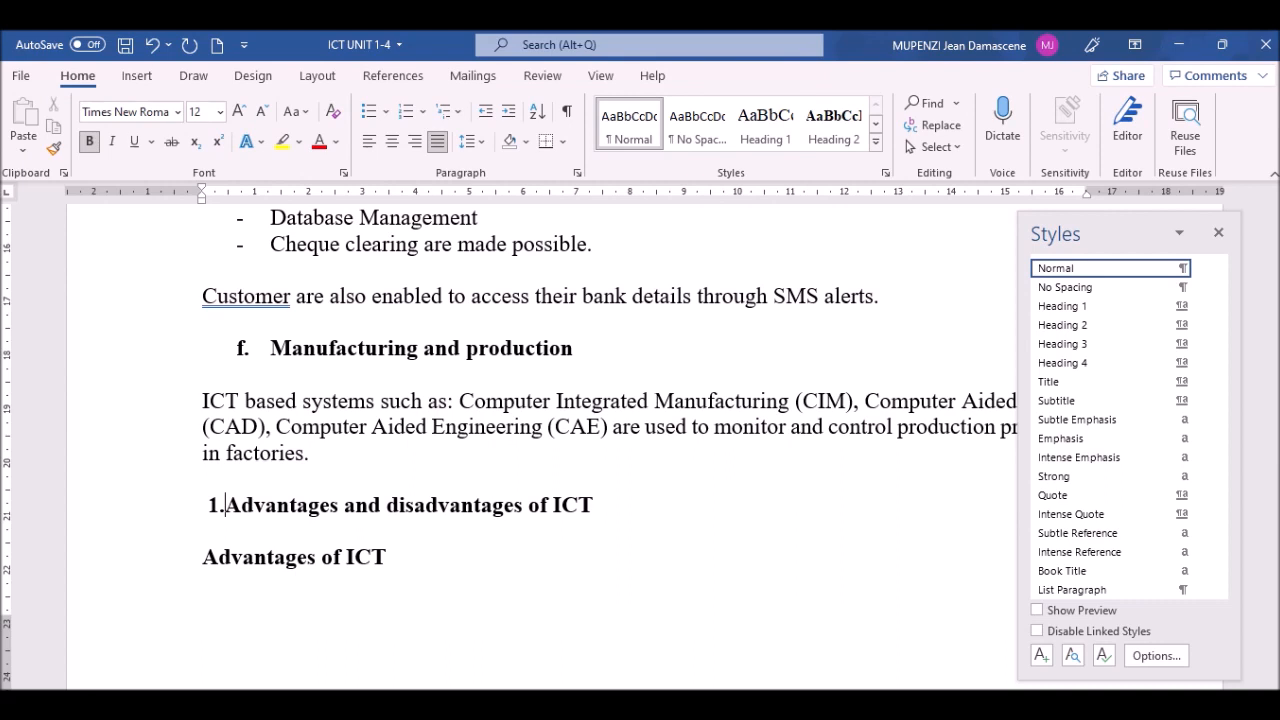
{"action": "left_click", "coordinate": [139, 505]}
{"action": "left_click", "coordinate": [253, 505]}
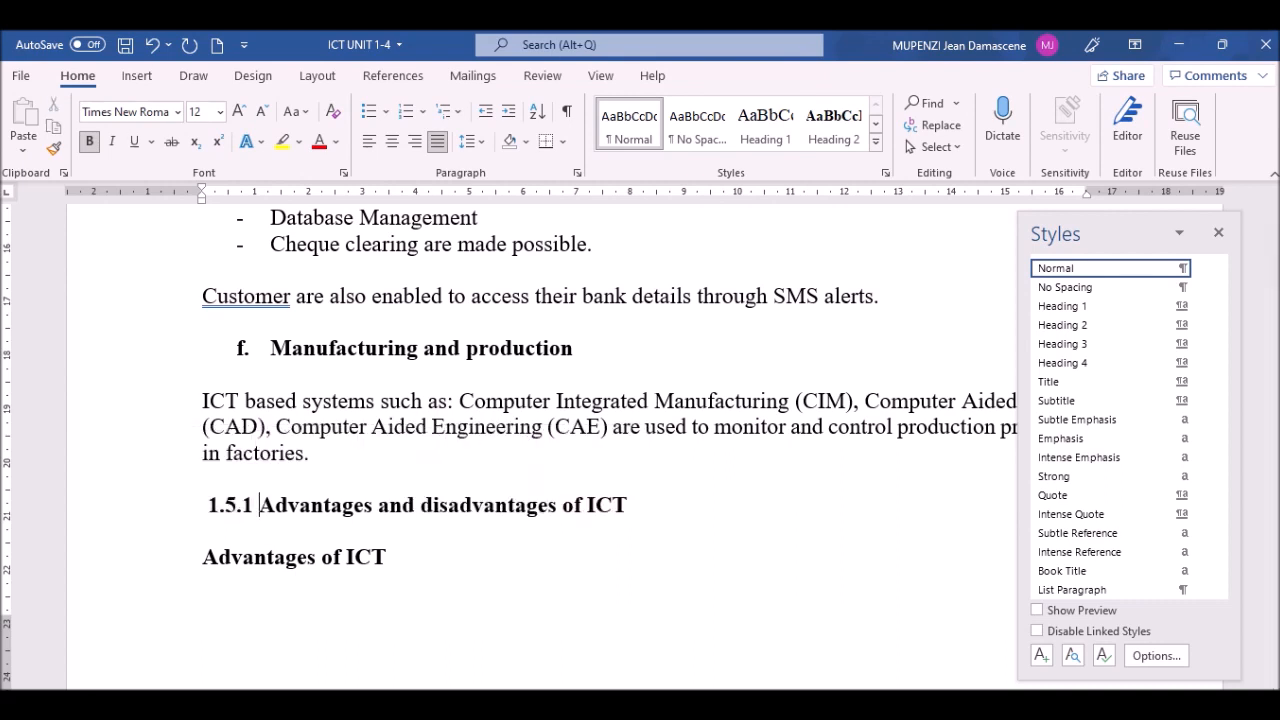
{"action": "left_click", "coordinate": [170, 512]}
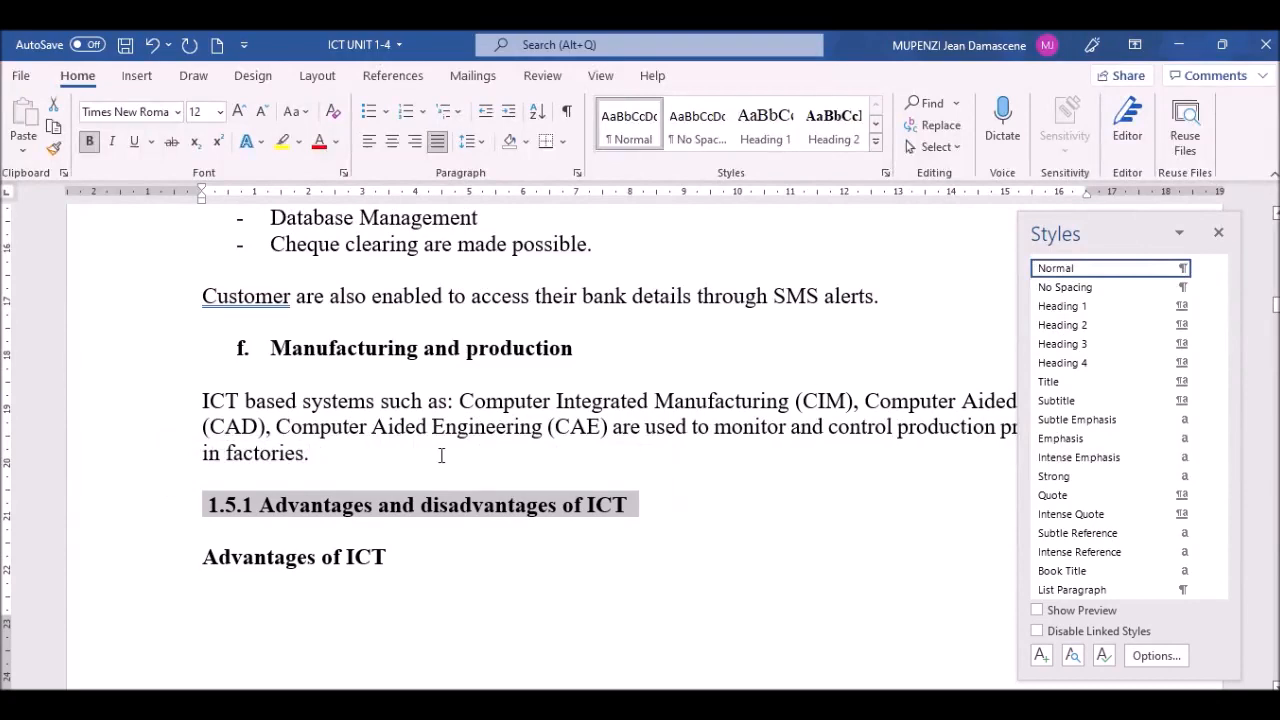
{"action": "left_click", "coordinate": [1090, 343]}
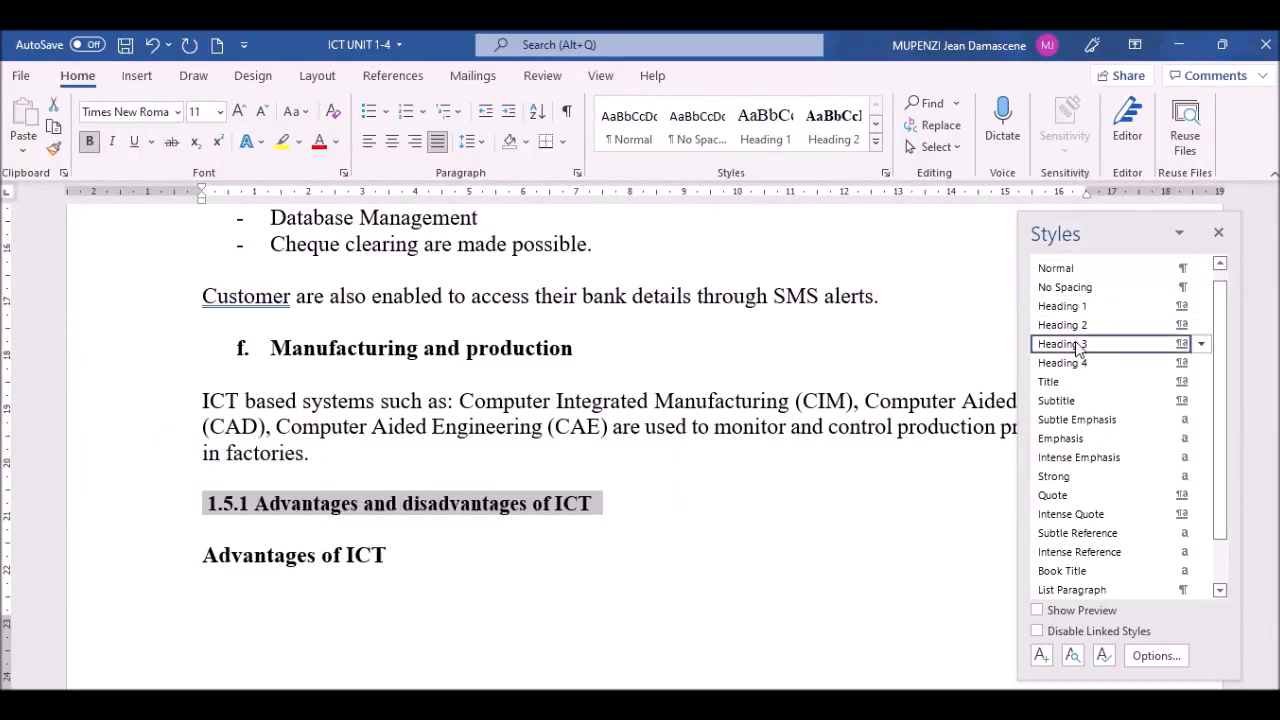
{"action": "left_click", "coordinate": [369, 565]}
{"action": "scroll", "coordinate": [369, 566], "scroll_direction": "down", "scroll_amount": 10}
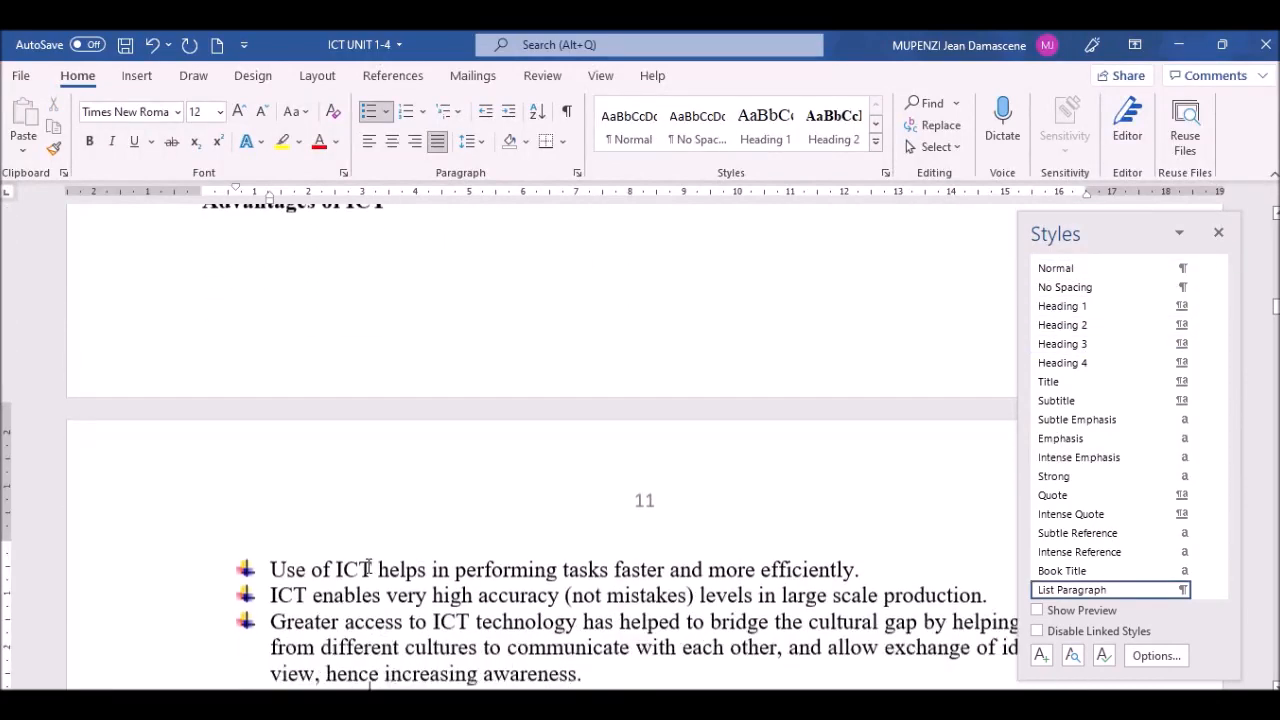
{"action": "scroll", "coordinate": [369, 566], "scroll_direction": "down", "scroll_amount": 5}
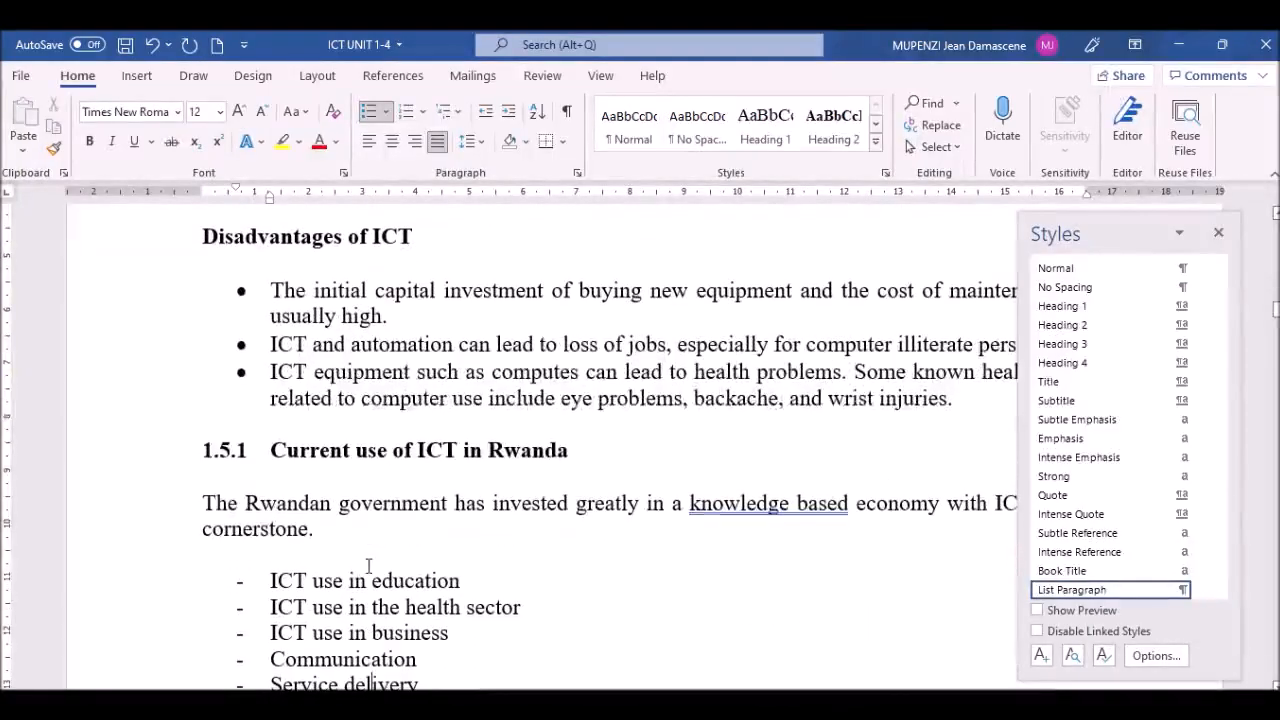
Step: Number 'Current use of ICT in Rwanda' as 1.5.2 and style it Heading 3
{"action": "left_click", "coordinate": [268, 450]}
{"action": "key", "text": "BackSpace"}
{"action": "key", "text": "BackSpace"}
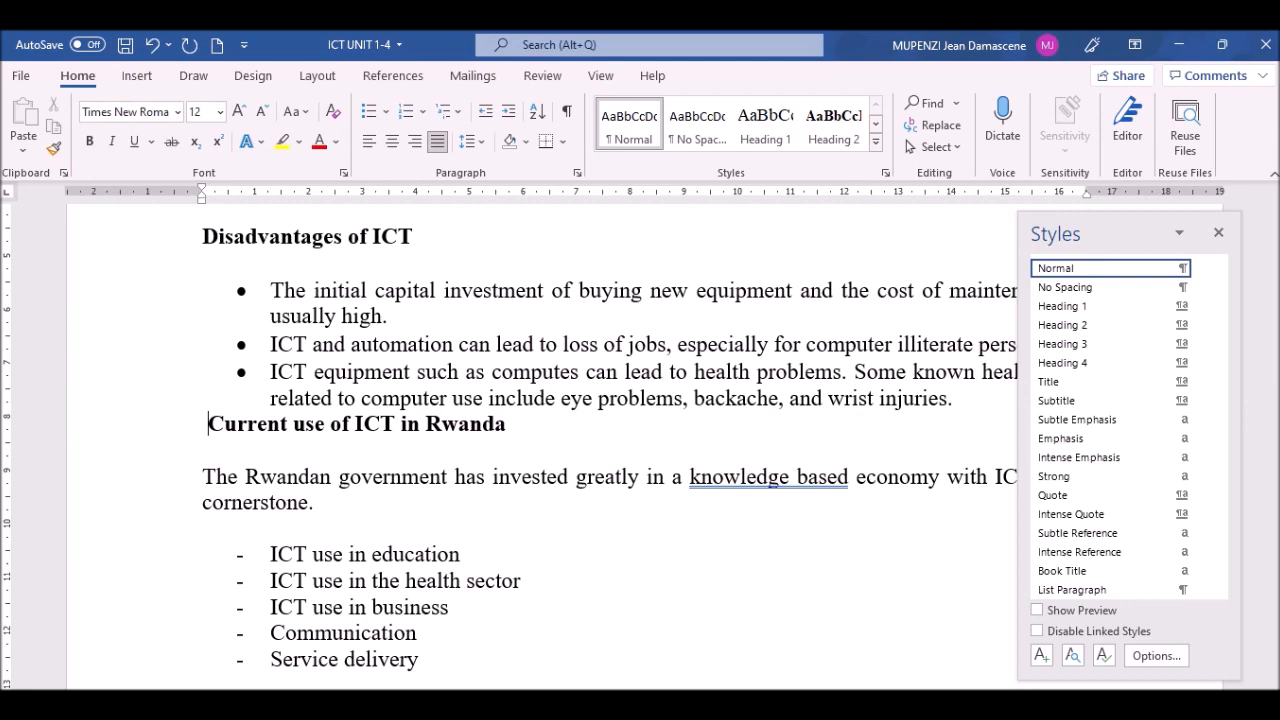
{"action": "type", "text": "15.2"}
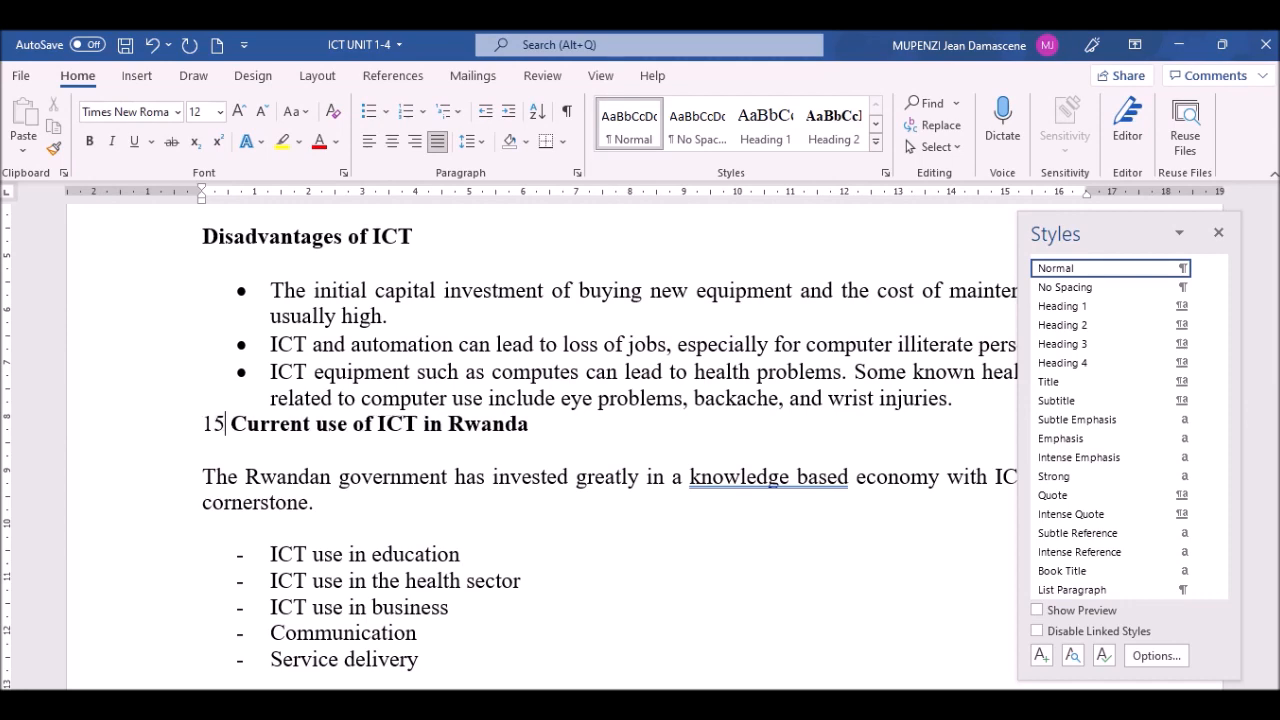
{"action": "left_click", "coordinate": [202, 447]}
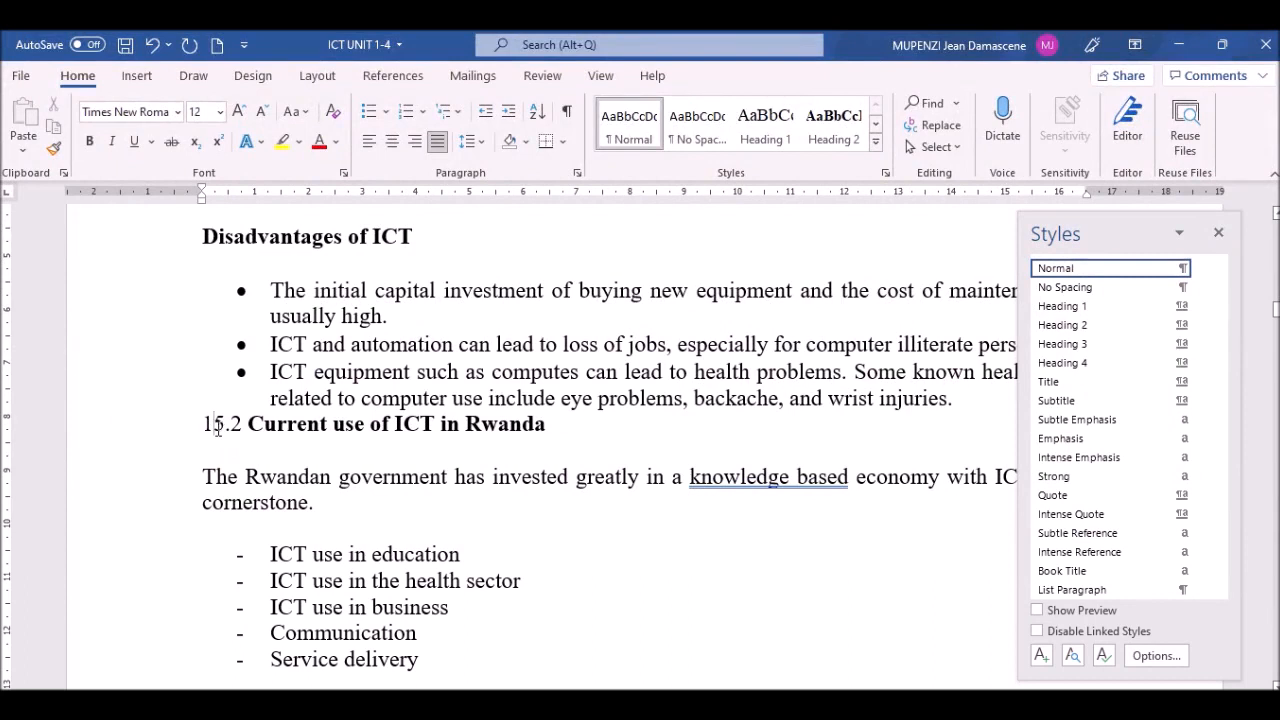
{"action": "type", "text": "."}
{"action": "left_click", "coordinate": [117, 428]}
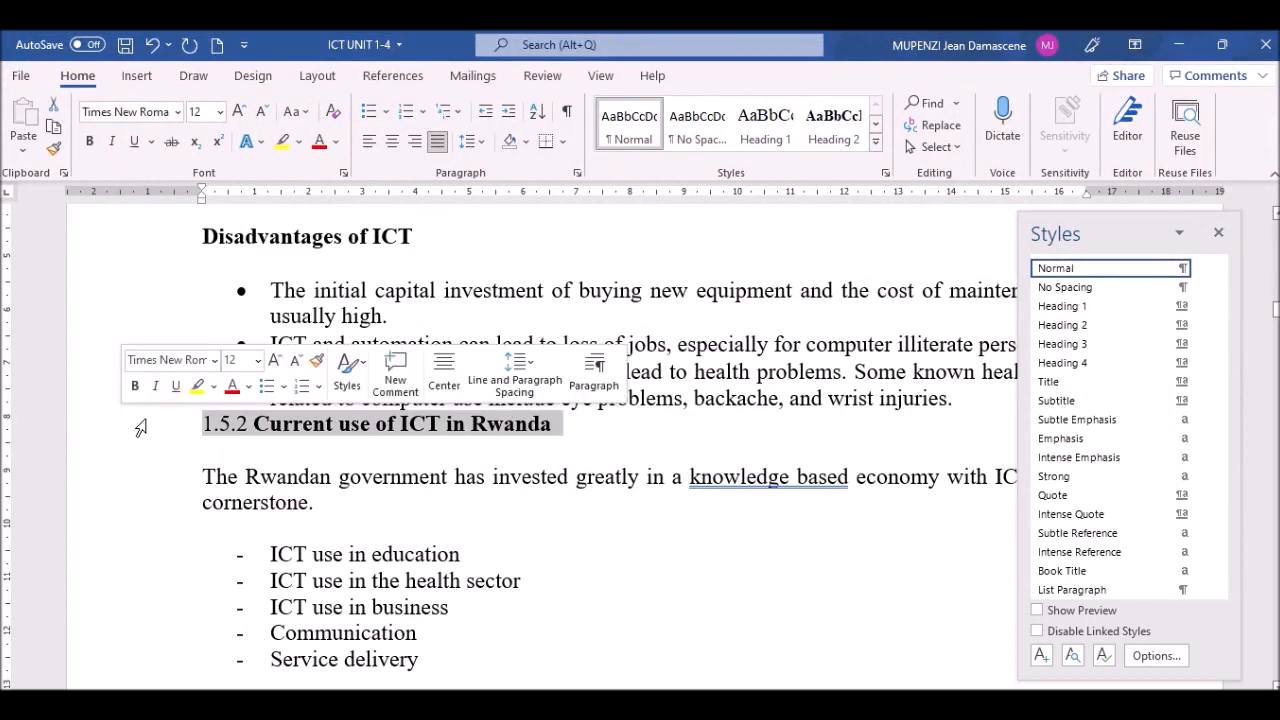
{"action": "left_click", "coordinate": [1070, 345]}
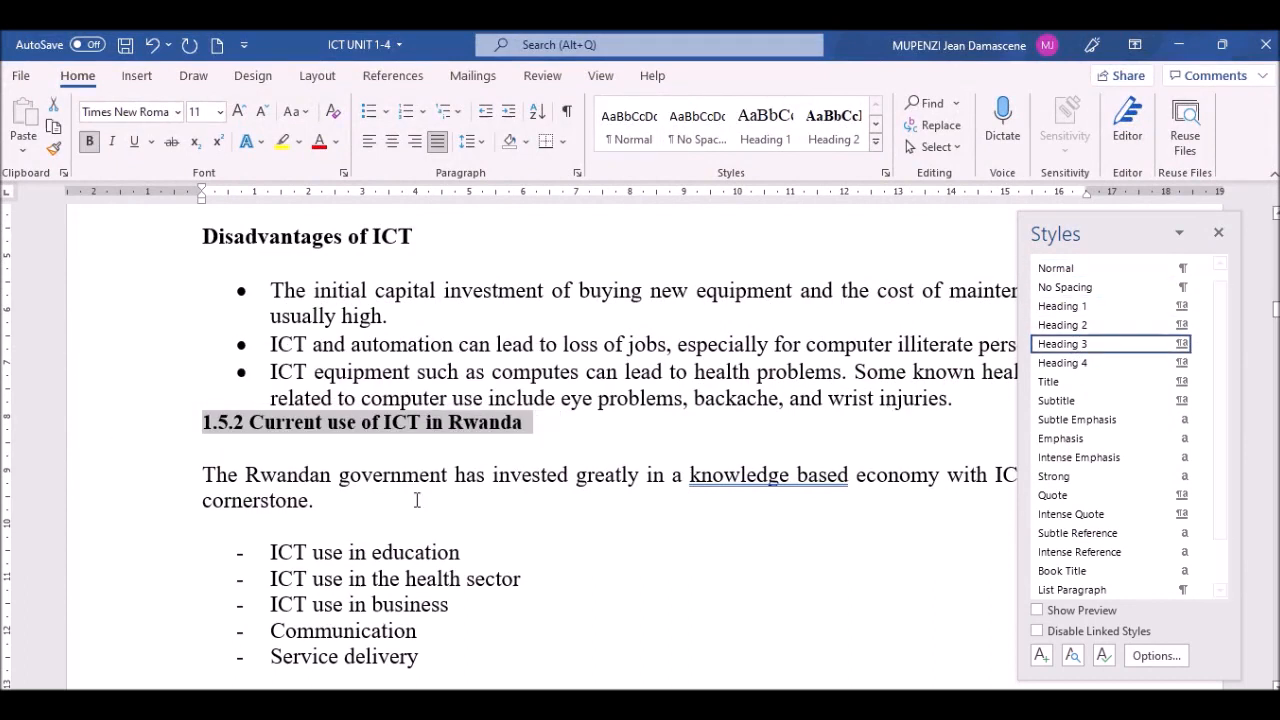
Step: Add an unbulleted empty line after the last disadvantage bullet
{"action": "left_click", "coordinate": [969, 403]}
{"action": "key", "text": "Return"}
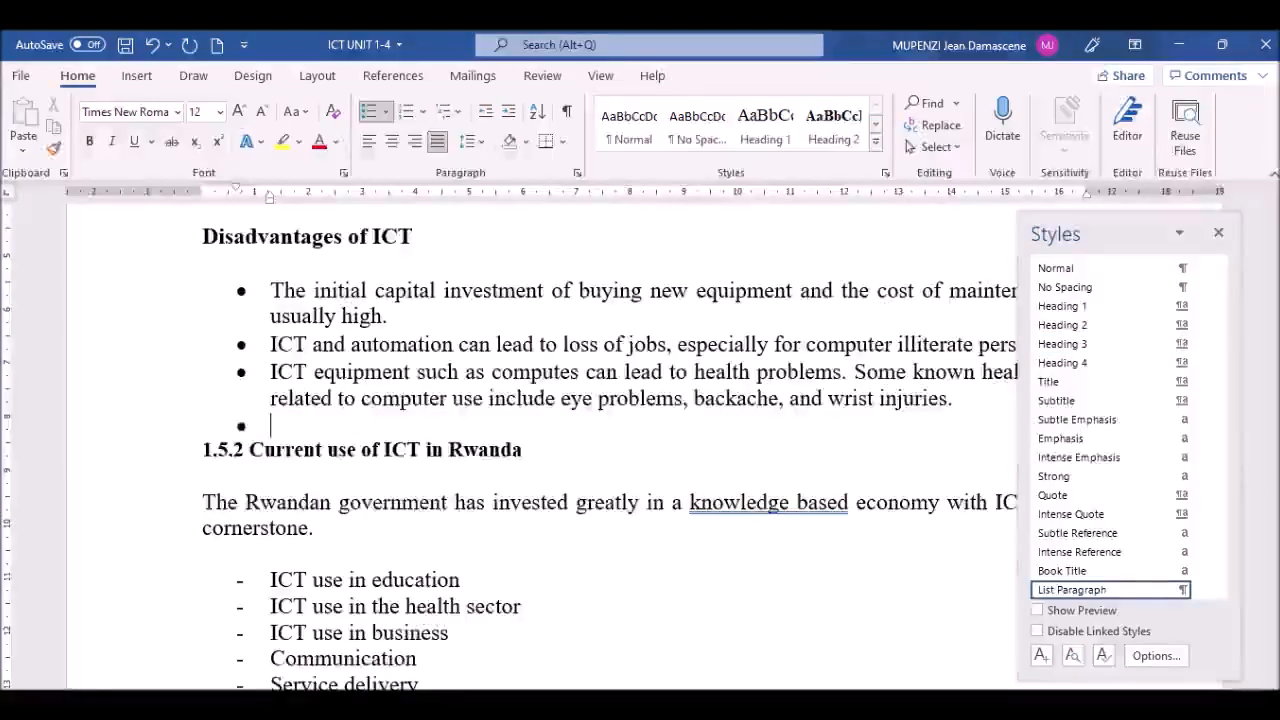
{"action": "key", "text": "BackSpace"}
{"action": "key", "text": "BackSpace"}
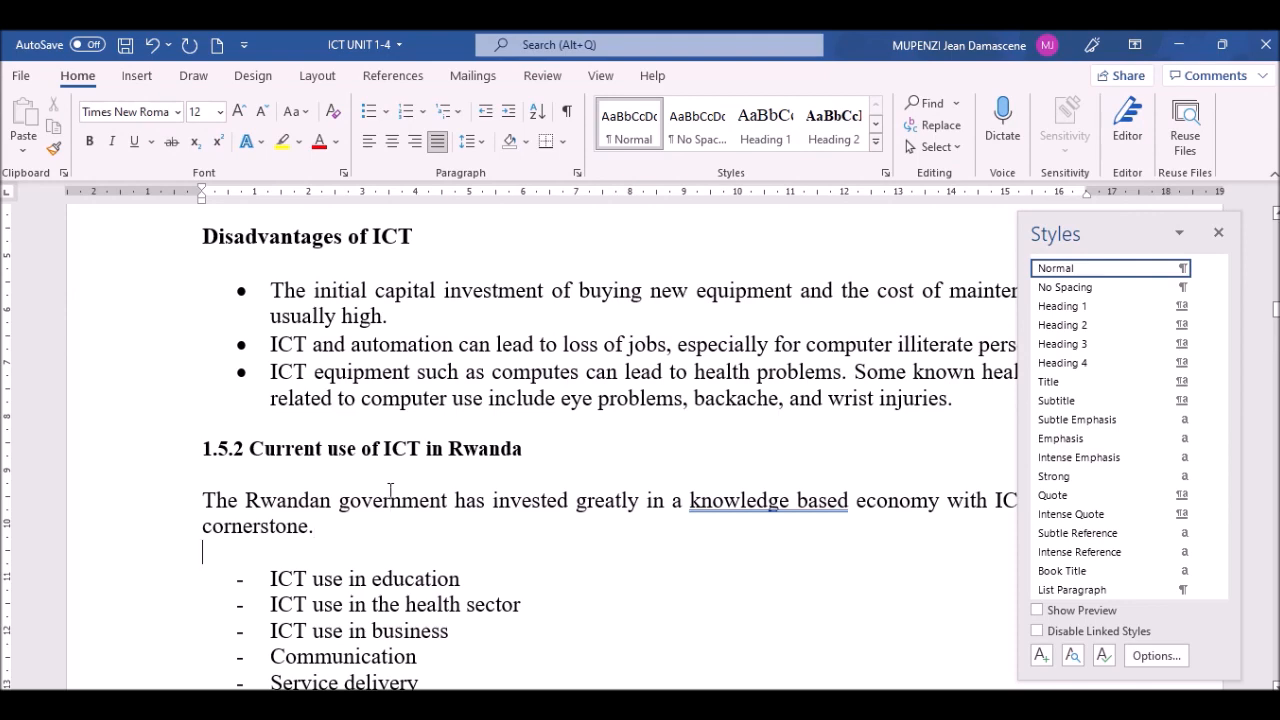
Step: Move down through the ICT uses list to the empty line above 'UNIT 2: COMPUTER SYSTEMS'
{"action": "key", "text": "Down"}
{"action": "key", "text": "Down"}
{"action": "key", "text": "Down"}
{"action": "key", "text": "Down"}
{"action": "key", "text": "Down"}
{"action": "key", "text": "Down"}
{"action": "key", "text": "Down"}
{"action": "key", "text": "Down"}
{"action": "key", "text": "Down"}
{"action": "key", "text": "Down"}
{"action": "key", "text": "Down"}
{"action": "key", "text": "Down"}
{"action": "key", "text": "Down"}
{"action": "key", "text": "Down"}
{"action": "key", "text": "Down"}
{"action": "key", "text": "Down"}
{"action": "key", "text": "Down"}
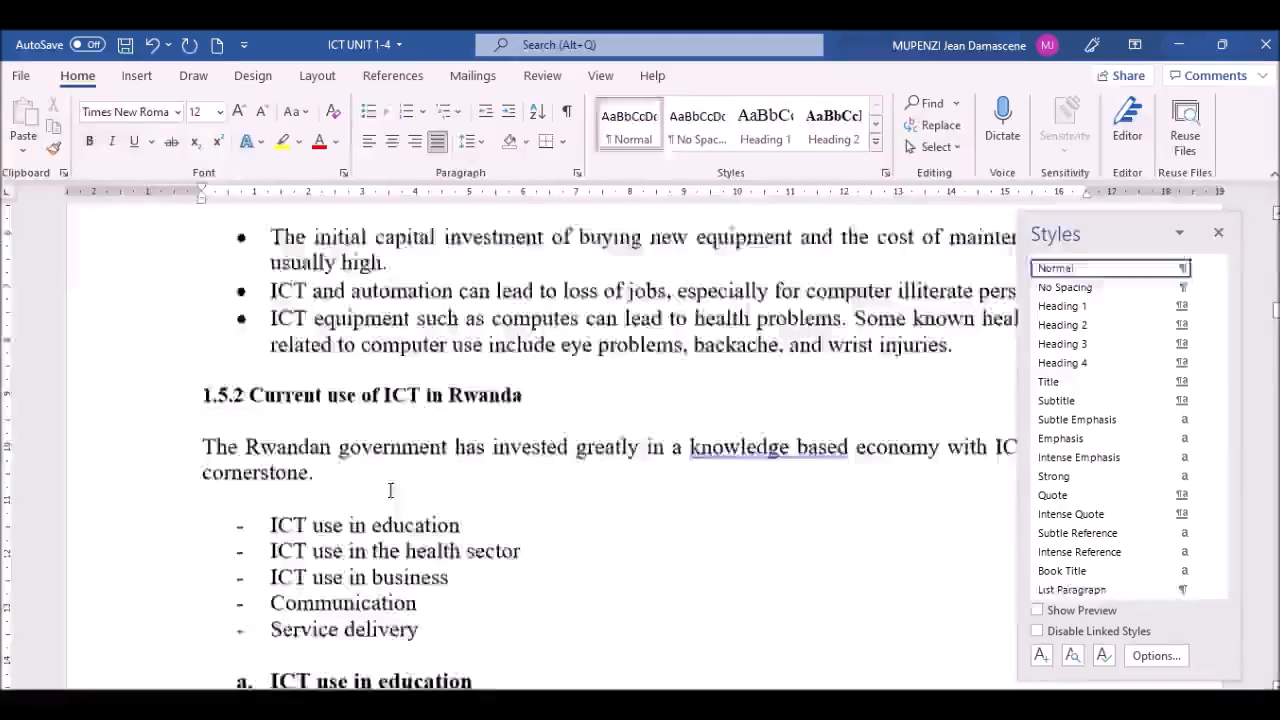
{"action": "key", "text": "Down"}
{"action": "key", "text": "Down"}
{"action": "key", "text": "Down"}
{"action": "key", "text": "Down"}
{"action": "key", "text": "Down"}
{"action": "key", "text": "Down"}
{"action": "key", "text": "Down"}
{"action": "key", "text": "Down"}
{"action": "key", "text": "Down"}
{"action": "key", "text": "Down"}
{"action": "key", "text": "Down"}
{"action": "key", "text": "Down"}
{"action": "key", "text": "Down"}
{"action": "key", "text": "Down"}
{"action": "key", "text": "Down"}
{"action": "key", "text": "Down"}
{"action": "key", "text": "Down"}
{"action": "key", "text": "Down"}
{"action": "key", "text": "Down"}
{"action": "key", "text": "Down"}
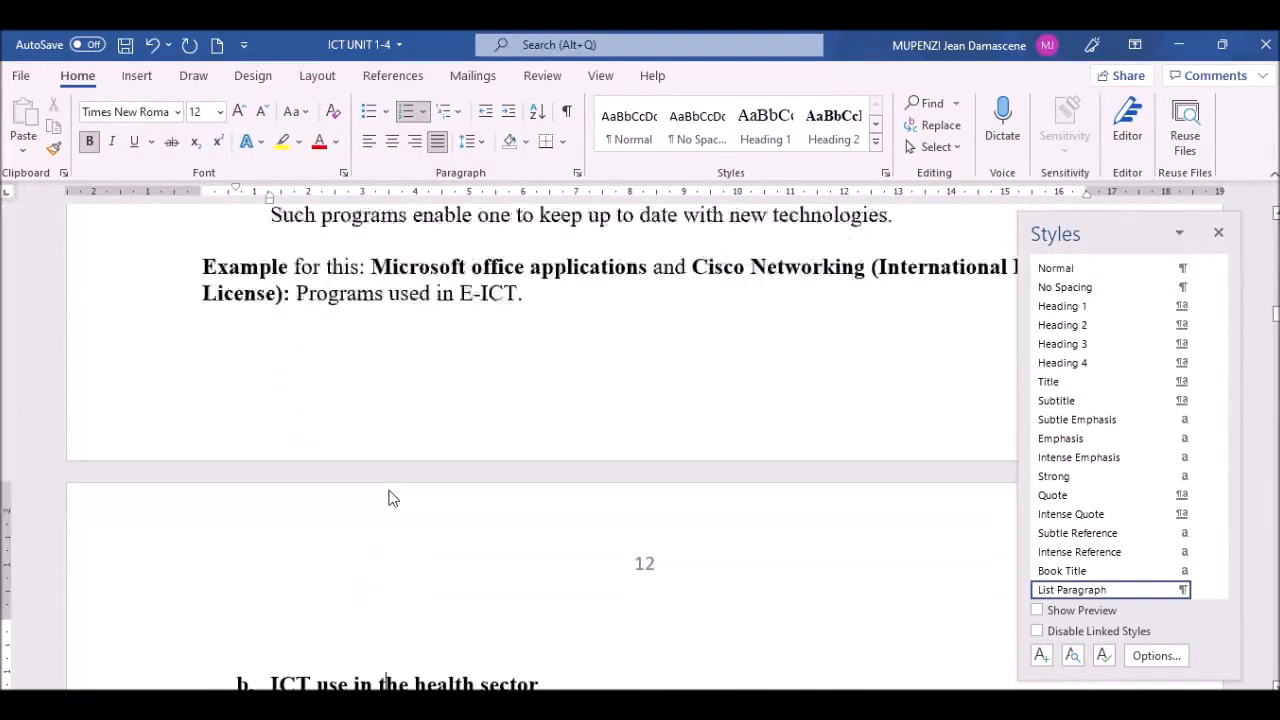
{"action": "key", "text": "Down"}
{"action": "key", "text": "Down"}
{"action": "key", "text": "Down"}
{"action": "key", "text": "Down"}
{"action": "key", "text": "Down"}
{"action": "key", "text": "Down"}
{"action": "key", "text": "Down"}
{"action": "key", "text": "Down"}
{"action": "key", "text": "Down"}
{"action": "key", "text": "Down"}
{"action": "key", "text": "Down"}
{"action": "key", "text": "Down"}
{"action": "key", "text": "Down"}
{"action": "key", "text": "Down"}
{"action": "key", "text": "Down"}
{"action": "key", "text": "Down"}
{"action": "key", "text": "Down"}
{"action": "key", "text": "Down"}
{"action": "key", "text": "Down"}
{"action": "key", "text": "Down"}
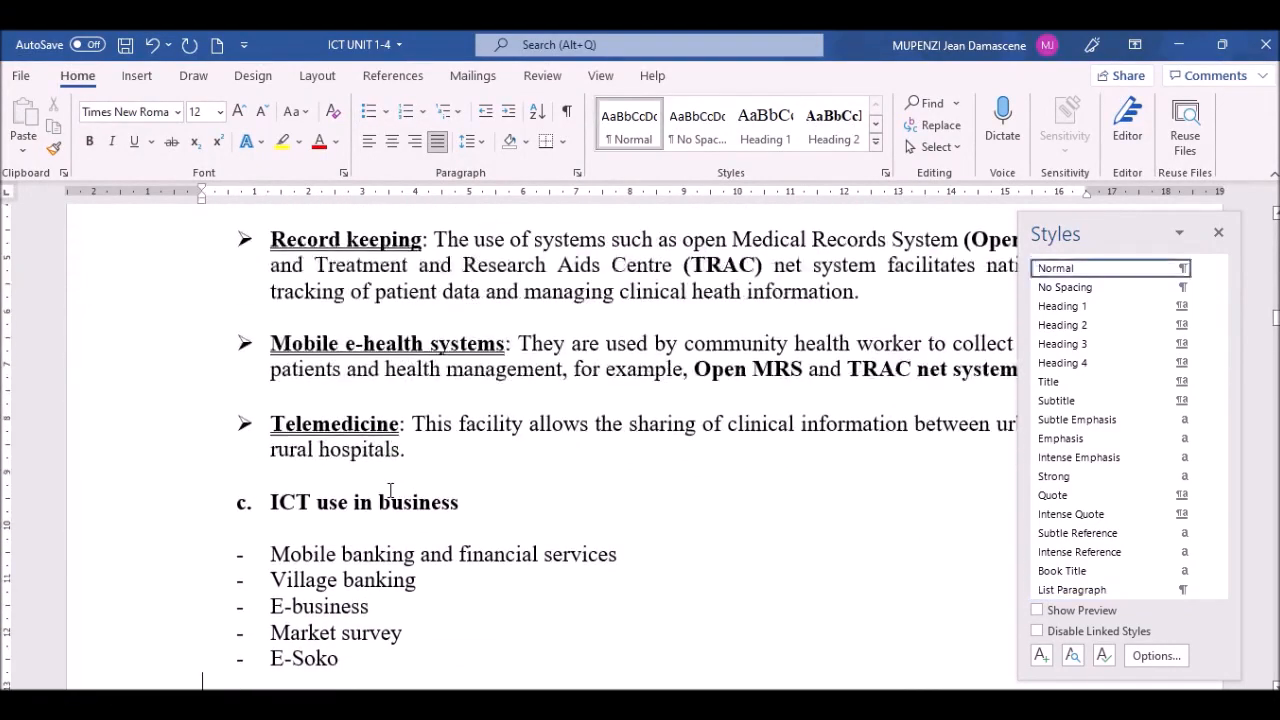
{"action": "key", "text": "Down"}
{"action": "key", "text": "Down"}
{"action": "key", "text": "Down"}
{"action": "key", "text": "Down"}
{"action": "key", "text": "Down"}
{"action": "key", "text": "Down"}
{"action": "key", "text": "Down"}
{"action": "key", "text": "Down"}
{"action": "key", "text": "Down"}
{"action": "key", "text": "Down"}
{"action": "key", "text": "Down"}
{"action": "key", "text": "Down"}
{"action": "key", "text": "Down"}
{"action": "key", "text": "Down"}
{"action": "key", "text": "Down"}
{"action": "key", "text": "Down"}
{"action": "key", "text": "Down"}
{"action": "key", "text": "Down"}
{"action": "key", "text": "Down"}
{"action": "key", "text": "Down"}
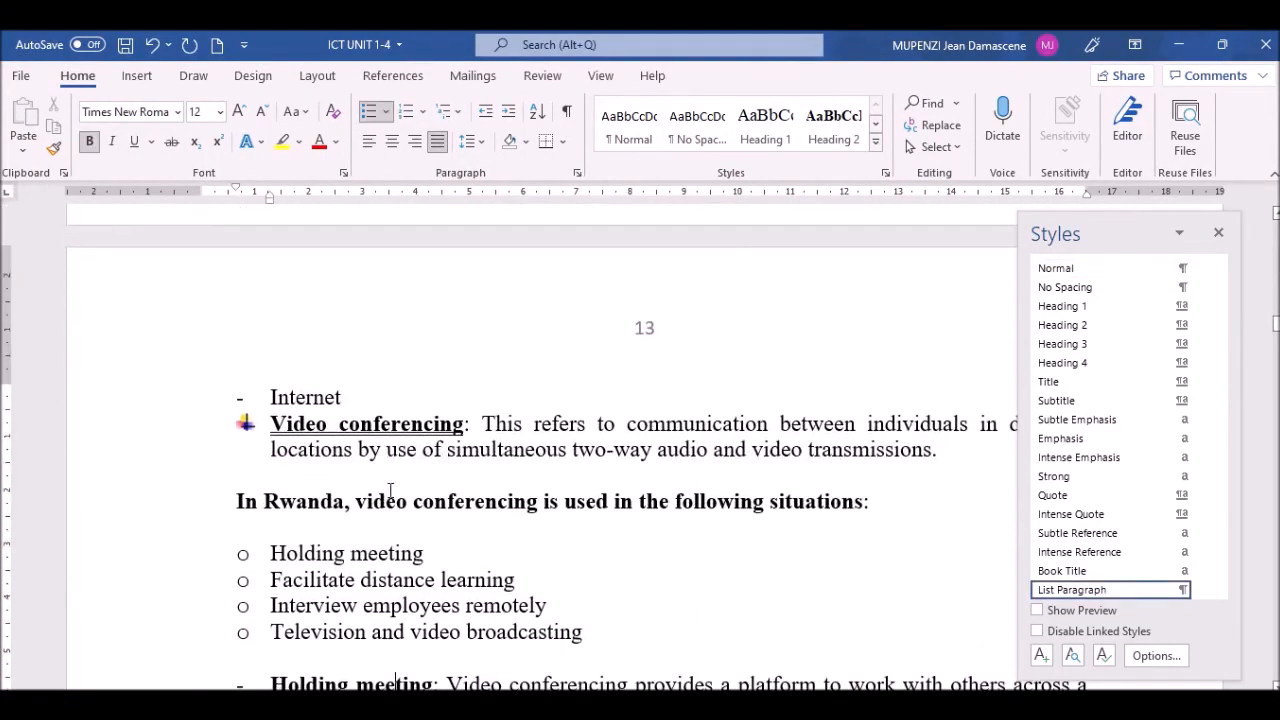
{"action": "key", "text": "Down"}
{"action": "key", "text": "Down"}
{"action": "key", "text": "Down"}
{"action": "key", "text": "Down"}
{"action": "key", "text": "Down"}
{"action": "key", "text": "Down"}
{"action": "key", "text": "Down"}
{"action": "key", "text": "Down"}
{"action": "key", "text": "Down"}
{"action": "key", "text": "Down"}
{"action": "key", "text": "Down"}
{"action": "key", "text": "Down"}
{"action": "key", "text": "Down"}
{"action": "key", "text": "Down"}
{"action": "key", "text": "Down"}
{"action": "key", "text": "Down"}
{"action": "key", "text": "Down"}
{"action": "key", "text": "Down"}
{"action": "key", "text": "Down"}
{"action": "key", "text": "Down"}
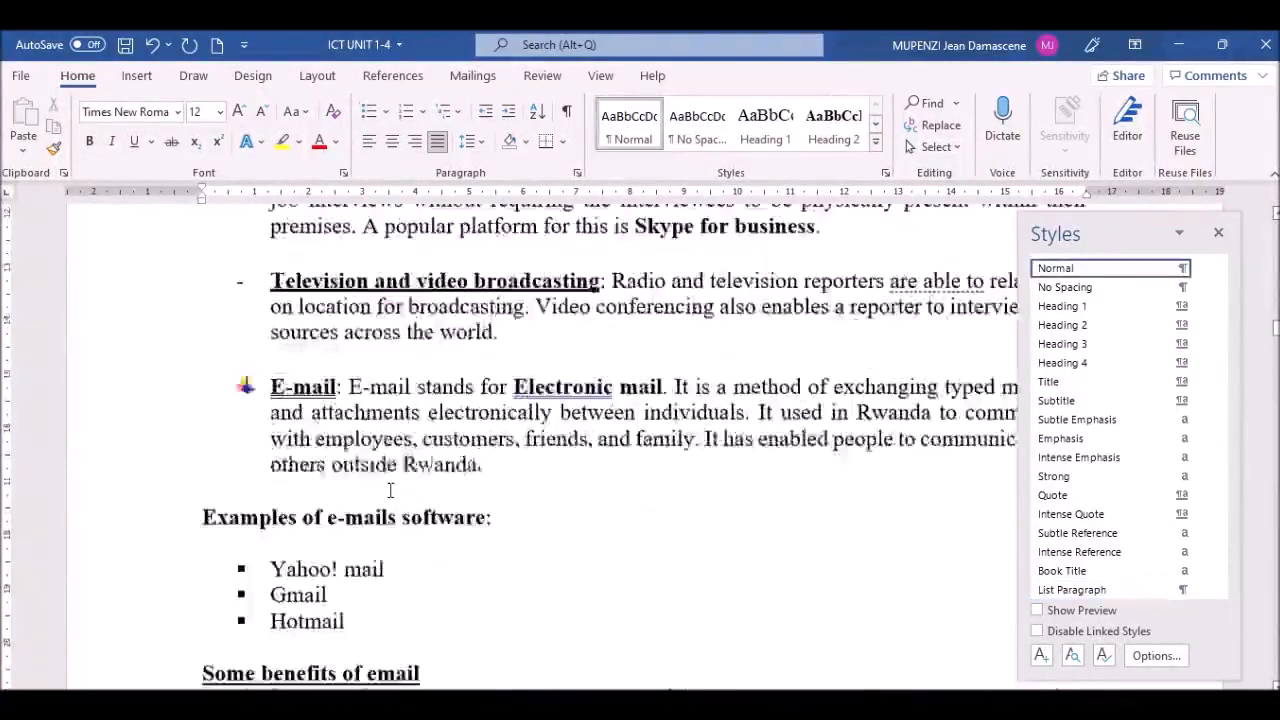
{"action": "key", "text": "Down"}
{"action": "key", "text": "Down"}
{"action": "key", "text": "Down"}
{"action": "key", "text": "Down"}
{"action": "key", "text": "Down"}
{"action": "key", "text": "Down"}
{"action": "key", "text": "Down"}
{"action": "key", "text": "Down"}
{"action": "key", "text": "Down"}
{"action": "key", "text": "Down"}
{"action": "key", "text": "Down"}
{"action": "key", "text": "Down"}
{"action": "key", "text": "Down"}
{"action": "key", "text": "Down"}
{"action": "key", "text": "Down"}
{"action": "key", "text": "Down"}
{"action": "key", "text": "Down"}
{"action": "key", "text": "Down"}
{"action": "key", "text": "Down"}
{"action": "key", "text": "Down"}
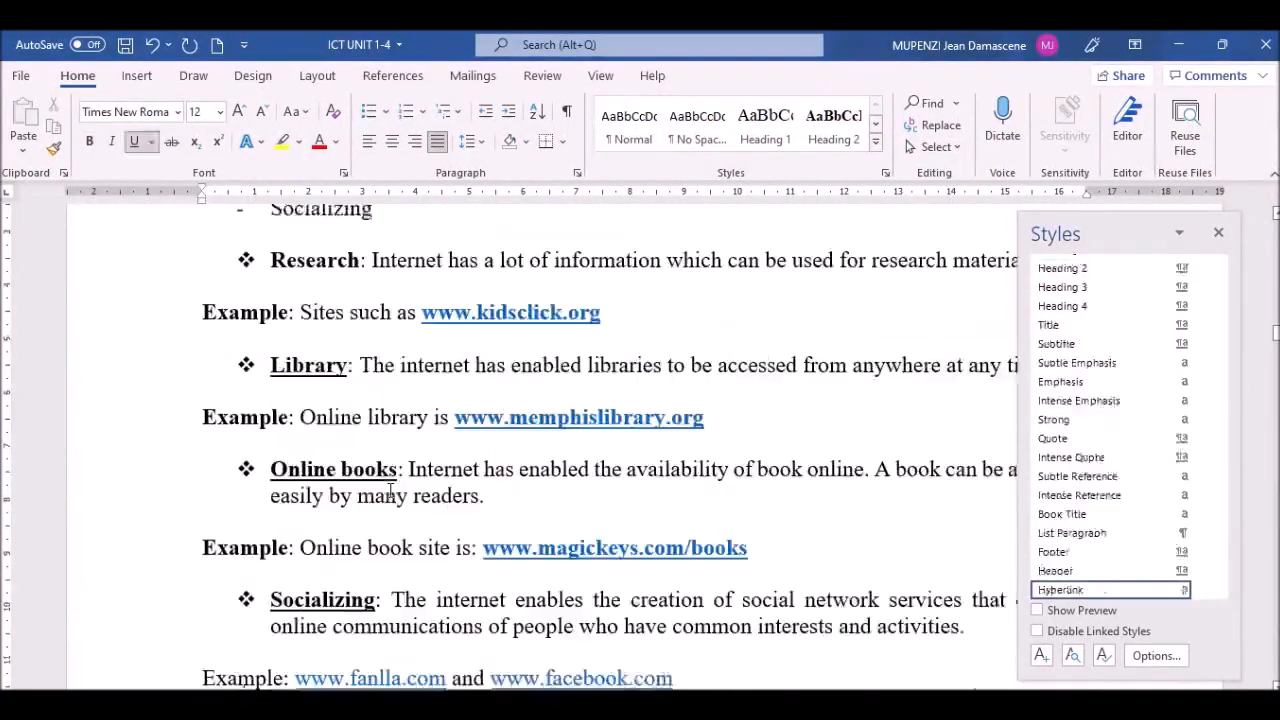
{"action": "key", "text": "Down"}
{"action": "key", "text": "Down"}
{"action": "key", "text": "Down"}
{"action": "key", "text": "Down"}
{"action": "key", "text": "Down"}
{"action": "key", "text": "Down"}
{"action": "key", "text": "Down"}
{"action": "key", "text": "Down"}
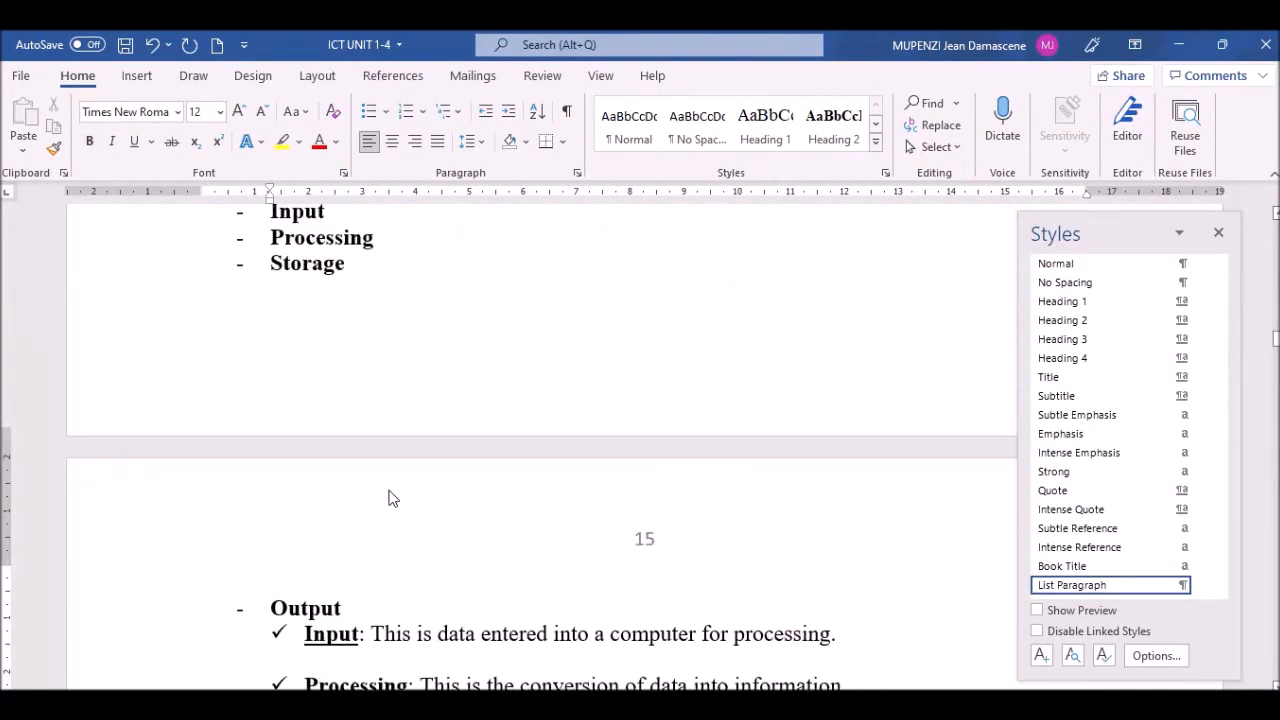
{"action": "key", "text": "Up"}
{"action": "key", "text": "Up"}
{"action": "key", "text": "Up"}
{"action": "key", "text": "Up"}
{"action": "key", "text": "Up"}
{"action": "key", "text": "Up"}
{"action": "key", "text": "Up"}
{"action": "key", "text": "Up"}
{"action": "key", "text": "Up"}
{"action": "key", "text": "Up"}
{"action": "key", "text": "Up"}
{"action": "key", "text": "Up"}
{"action": "key", "text": "Up"}
{"action": "key", "text": "Up"}
{"action": "key", "text": "Up"}
{"action": "key", "text": "Up"}
{"action": "key", "text": "Up"}
{"action": "key", "text": "Up"}
{"action": "key", "text": "Up"}
{"action": "key", "text": "Up"}
{"action": "key", "text": "Up"}
{"action": "key", "text": "Up"}
{"action": "key", "text": "Up"}
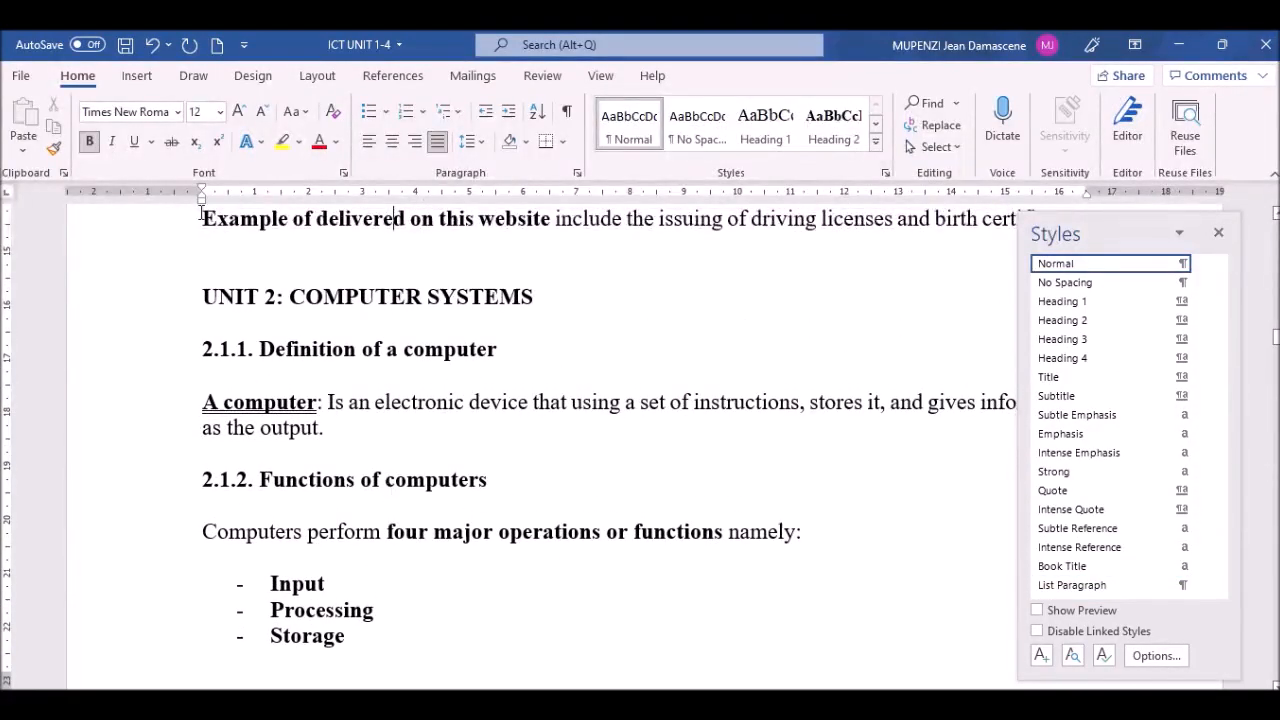
{"action": "left_click", "coordinate": [222, 268]}
Step: Make 'UNIT 2: COMPUTER SYSTEMS' Heading 1 and set '2.1 Definition of a computer' as Heading 2
{"action": "left_click", "coordinate": [136, 304]}
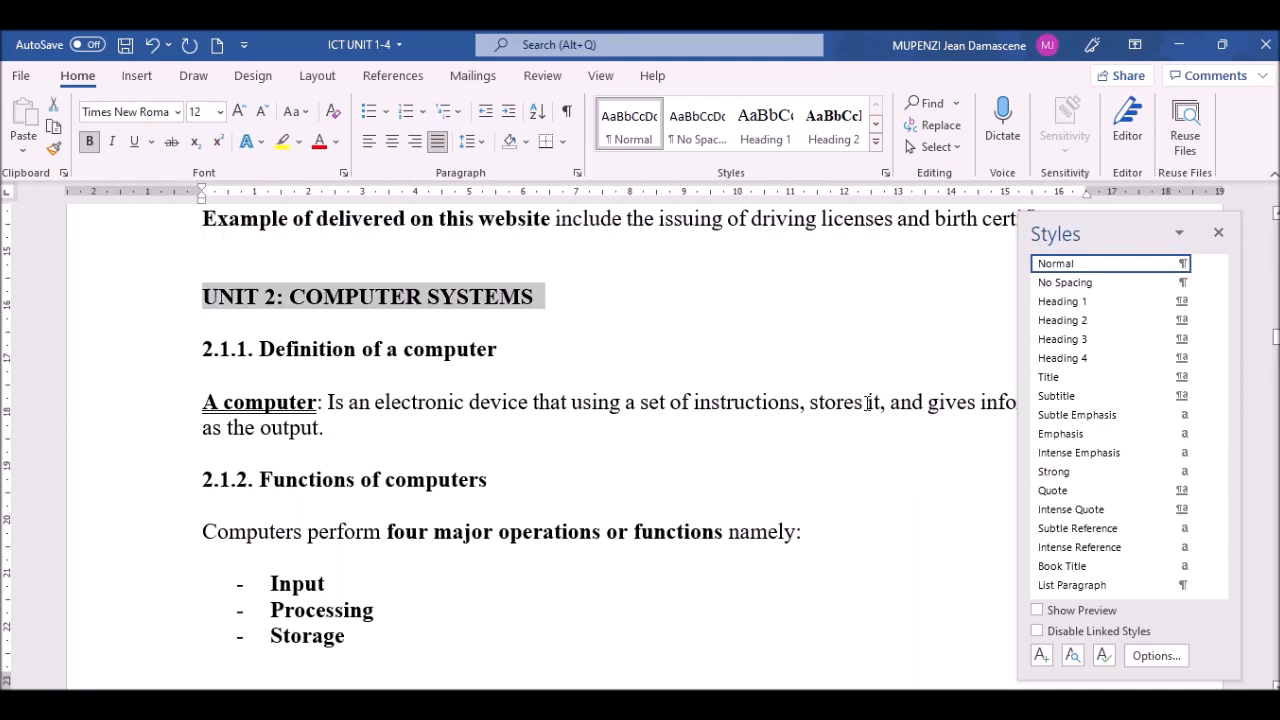
{"action": "left_click", "coordinate": [1093, 302]}
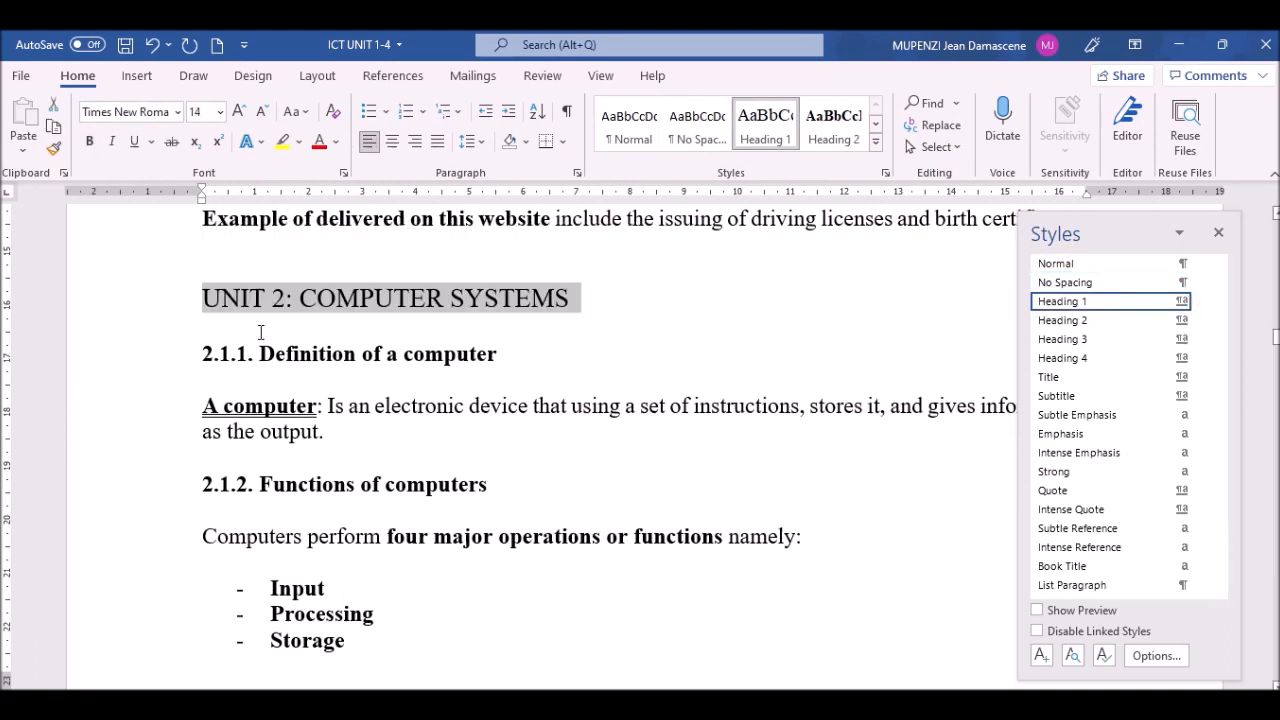
{"action": "left_click", "coordinate": [148, 362]}
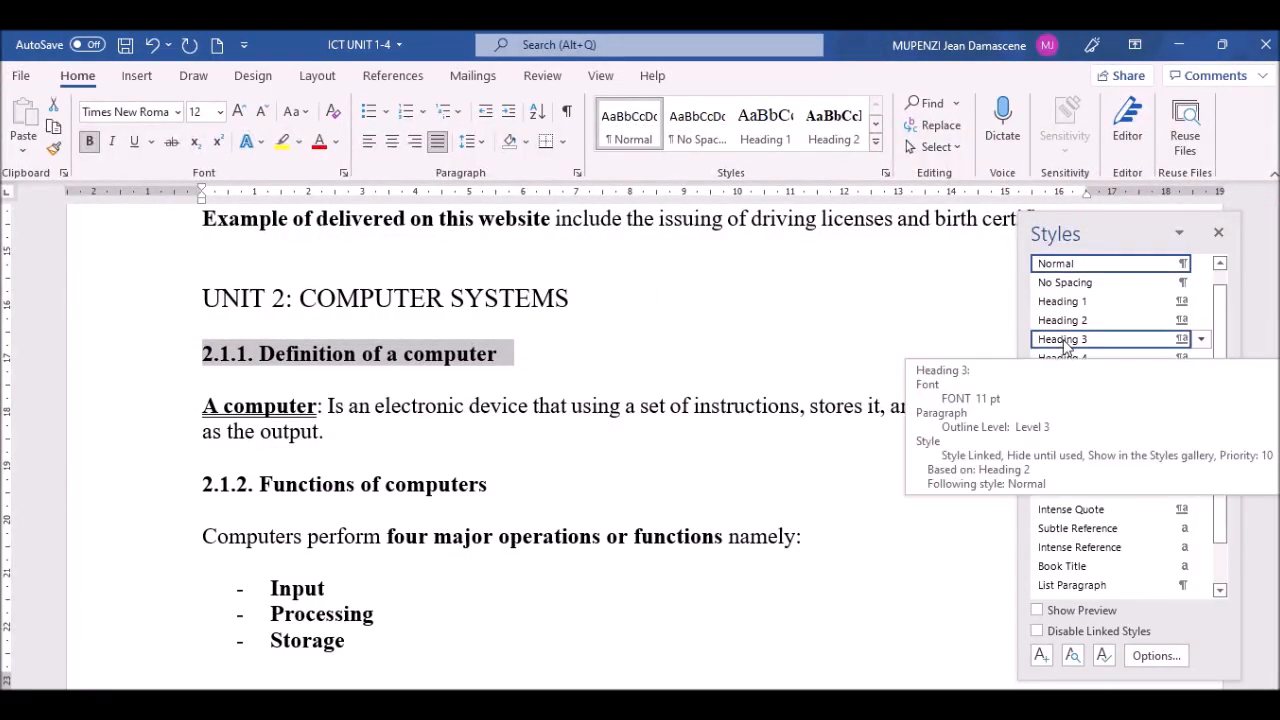
{"action": "left_click", "coordinate": [262, 354]}
{"action": "key", "text": "BackSpace"}
{"action": "key", "text": "BackSpace"}
{"action": "key", "text": "BackSpace"}
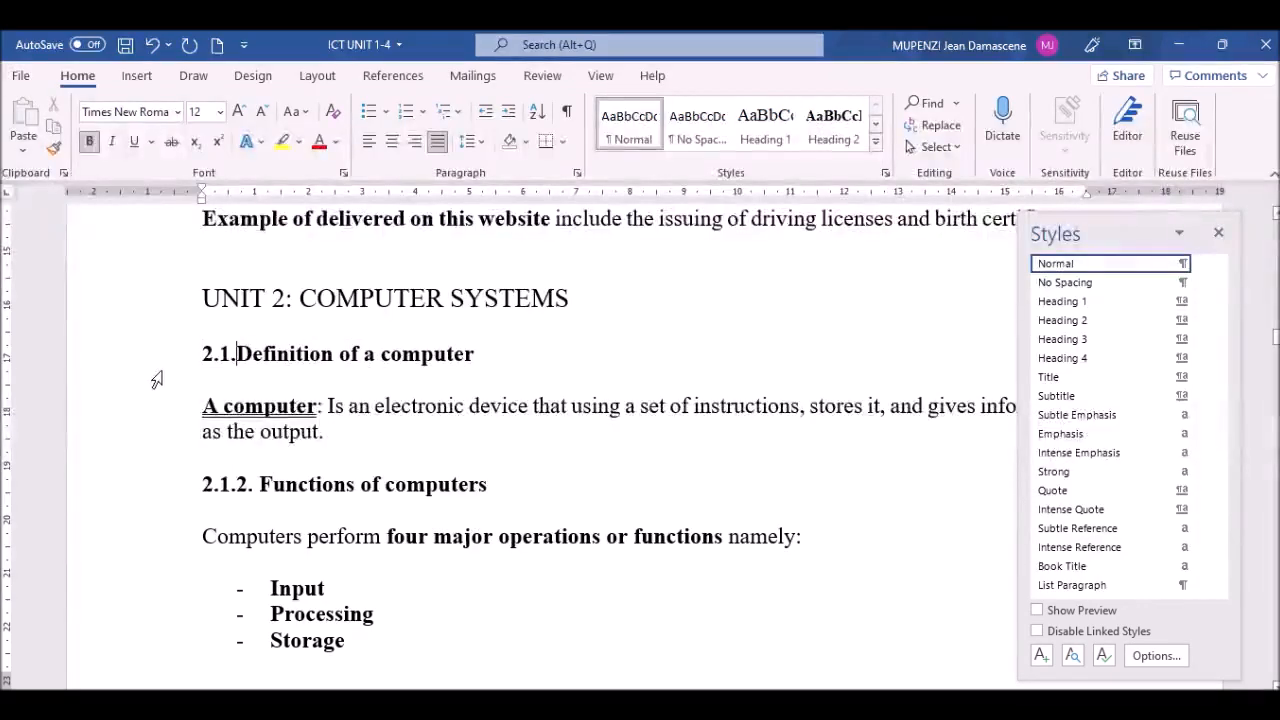
{"action": "key", "text": "BackSpace"}
{"action": "key", "text": "BackSpace"}
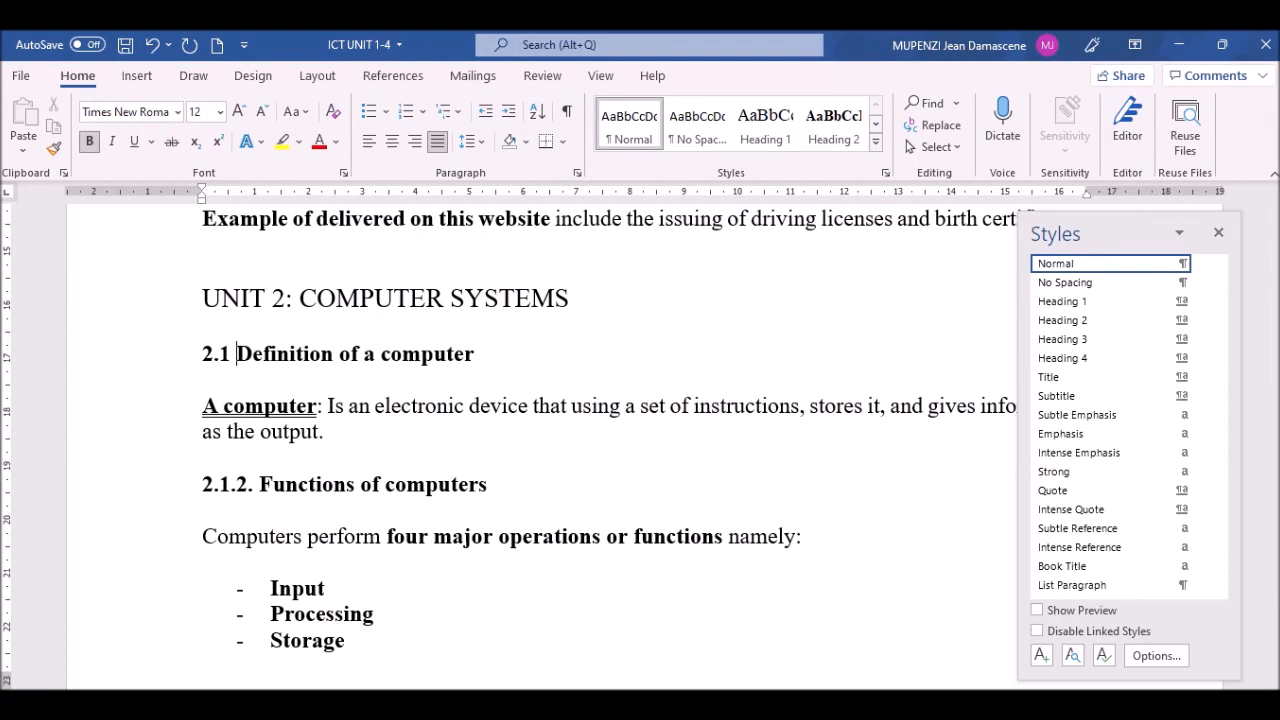
{"action": "left_click", "coordinate": [150, 366]}
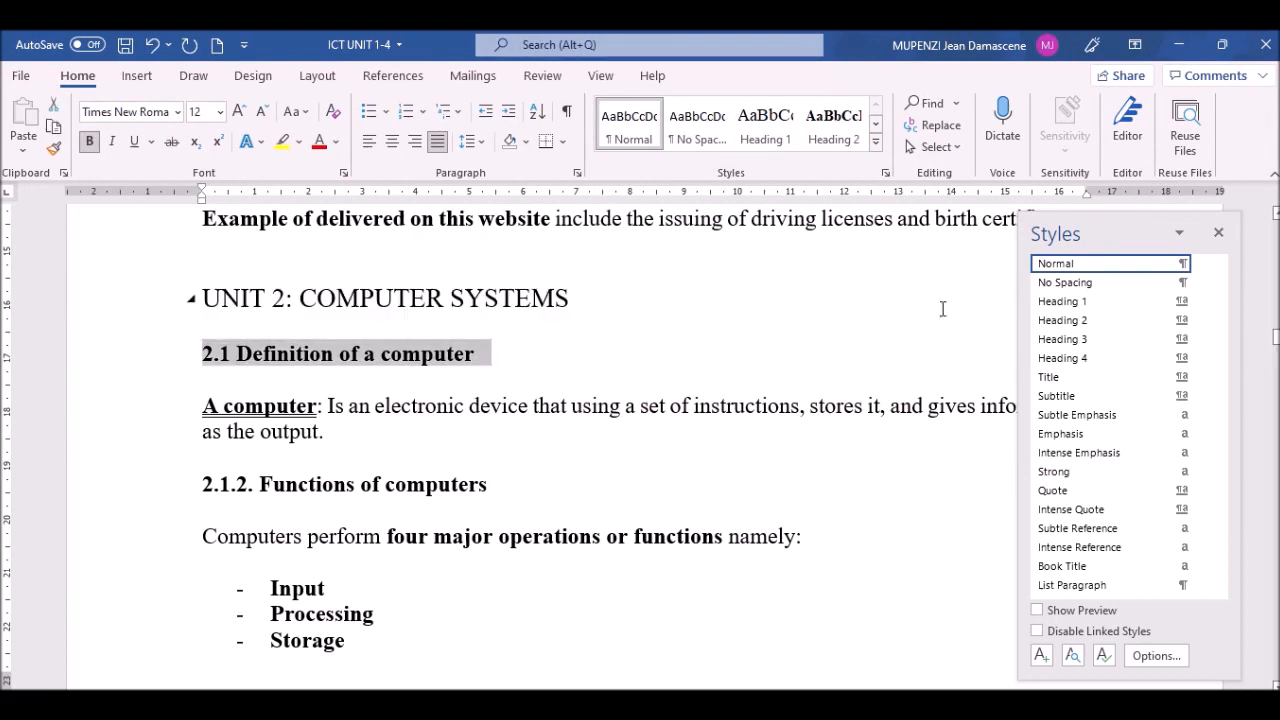
{"action": "left_click", "coordinate": [1076, 321]}
Step: Renumber 'Functions of computers' from 2.1.2 to 2.1.1. and style it Heading 3
{"action": "left_click", "coordinate": [249, 486]}
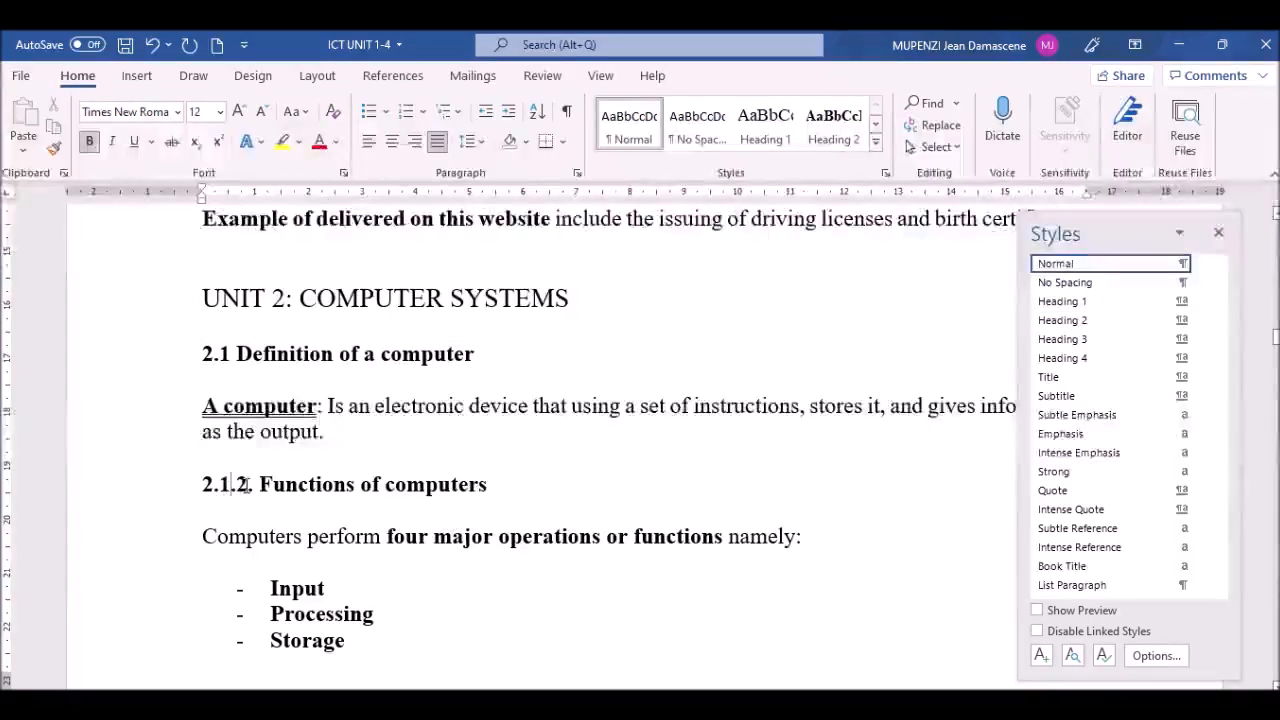
{"action": "key", "text": "BackSpace"}
{"action": "key", "text": "BackSpace"}
{"action": "type", "text": "1"}
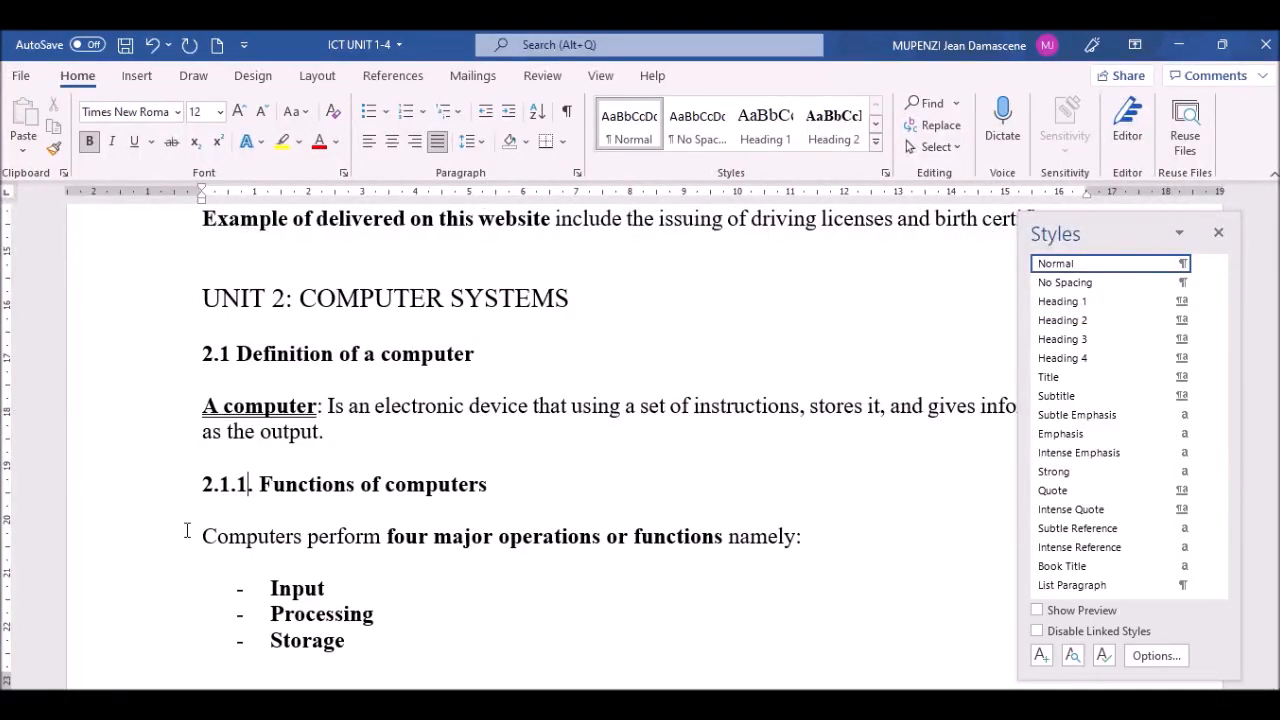
{"action": "type", "text": "."}
{"action": "left_click", "coordinate": [122, 488]}
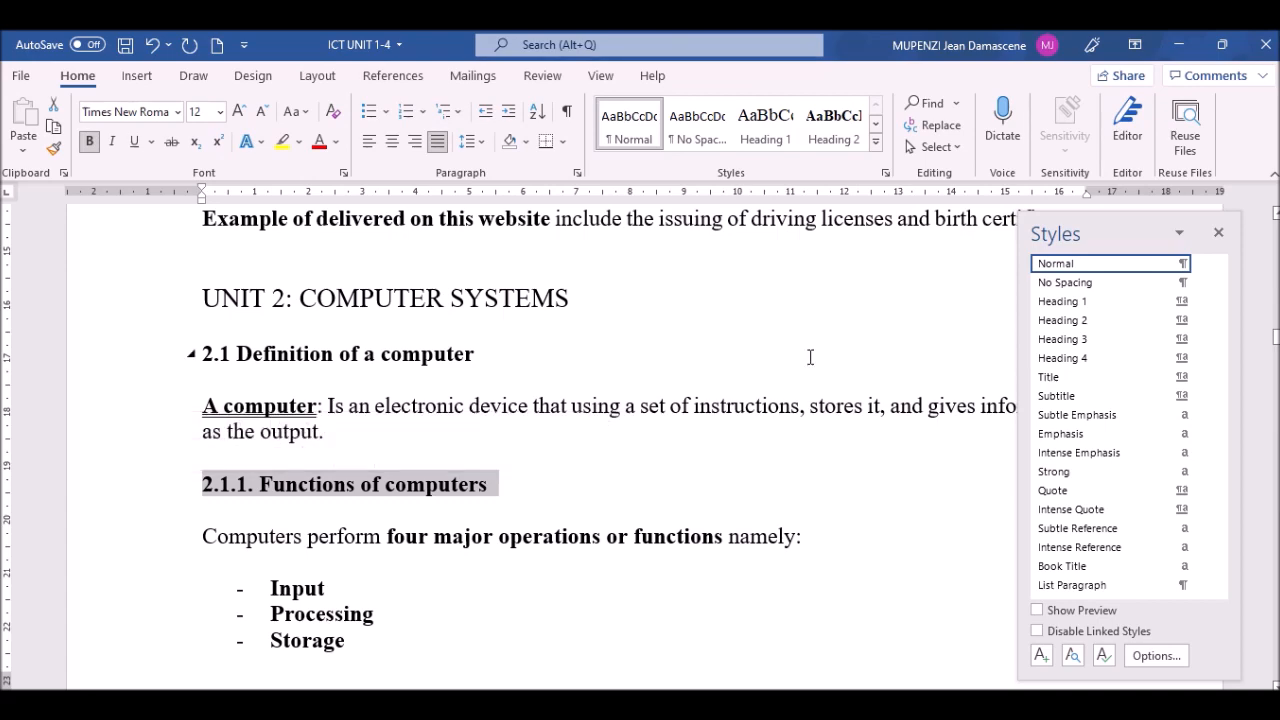
{"action": "left_click", "coordinate": [1083, 340]}
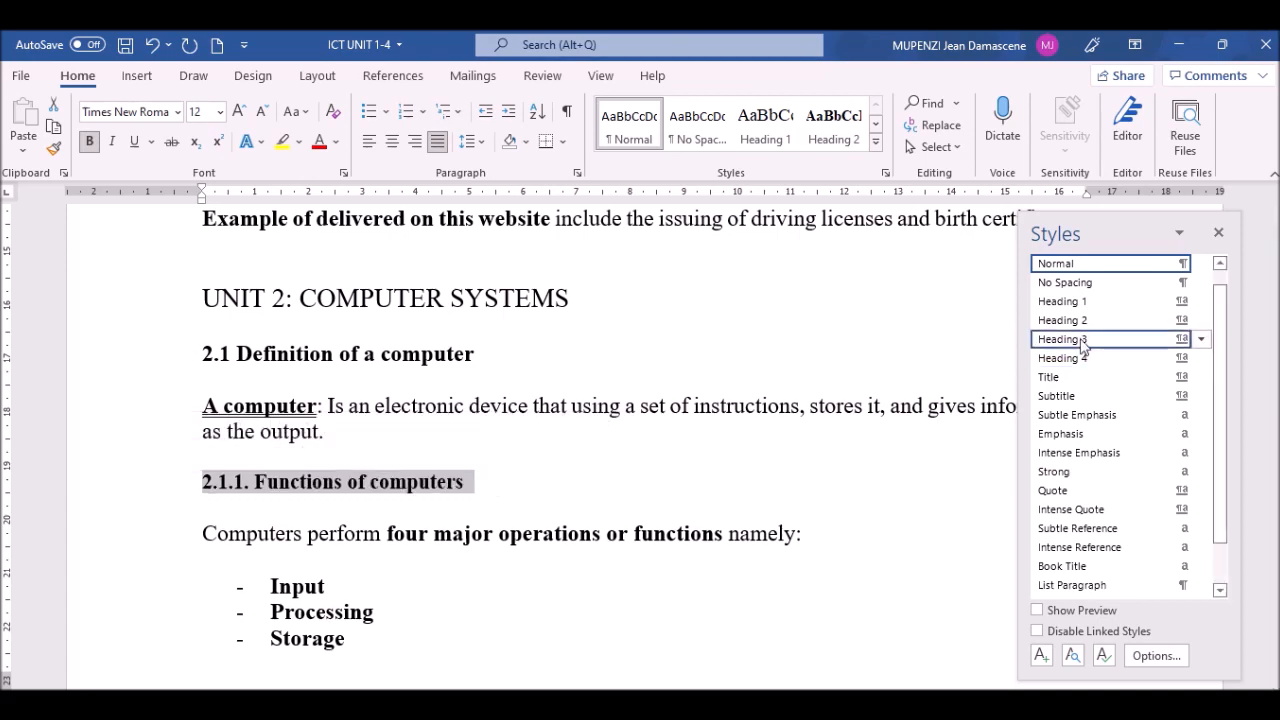
{"action": "left_click", "coordinate": [337, 533]}
Step: Style the 2.1.3 Characteristics of a computer heading as Heading 3
{"action": "key", "text": "Down"}
{"action": "scroll", "coordinate": [337, 533], "scroll_direction": "down", "scroll_amount": 8}
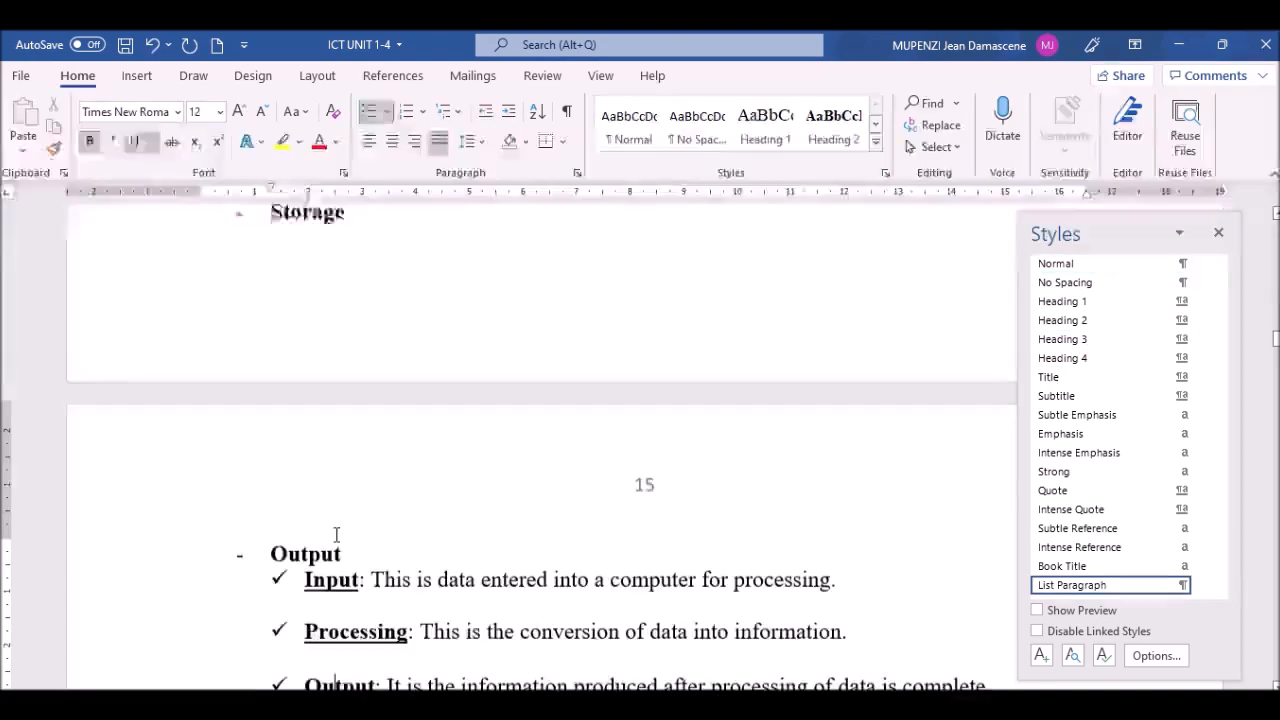
{"action": "scroll", "coordinate": [337, 535], "scroll_direction": "down", "scroll_amount": 1}
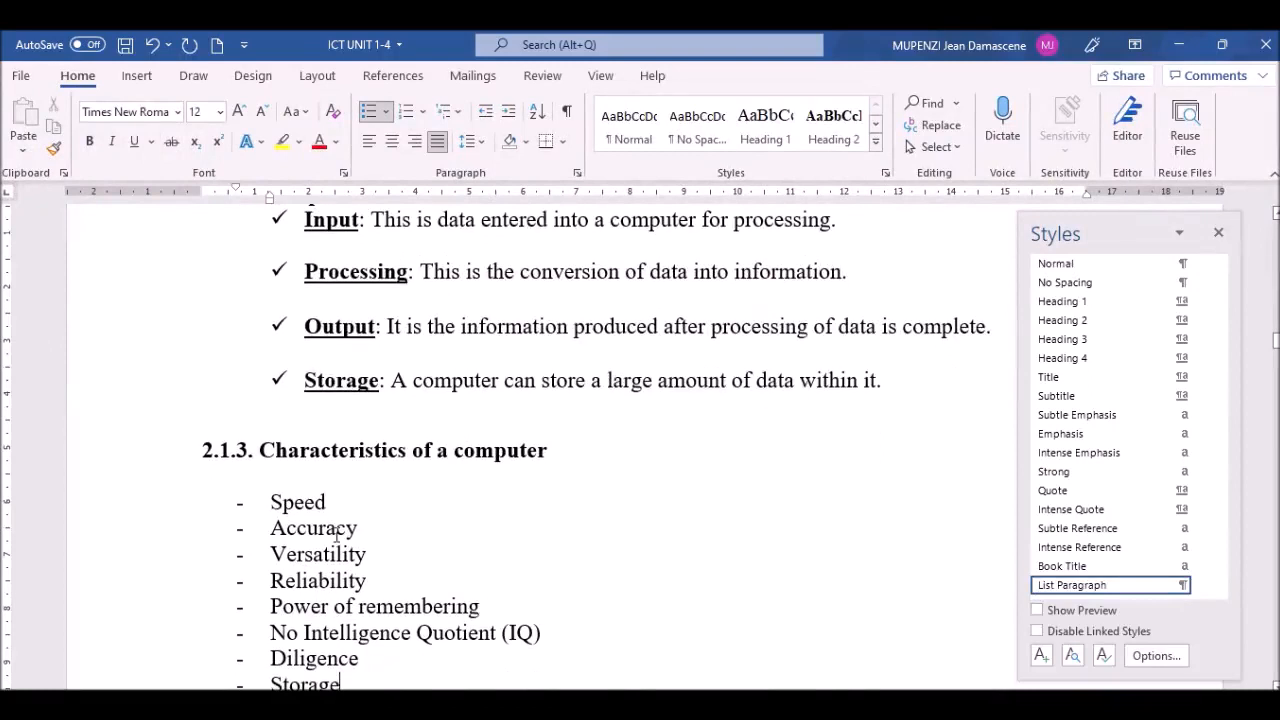
{"action": "left_click", "coordinate": [247, 454]}
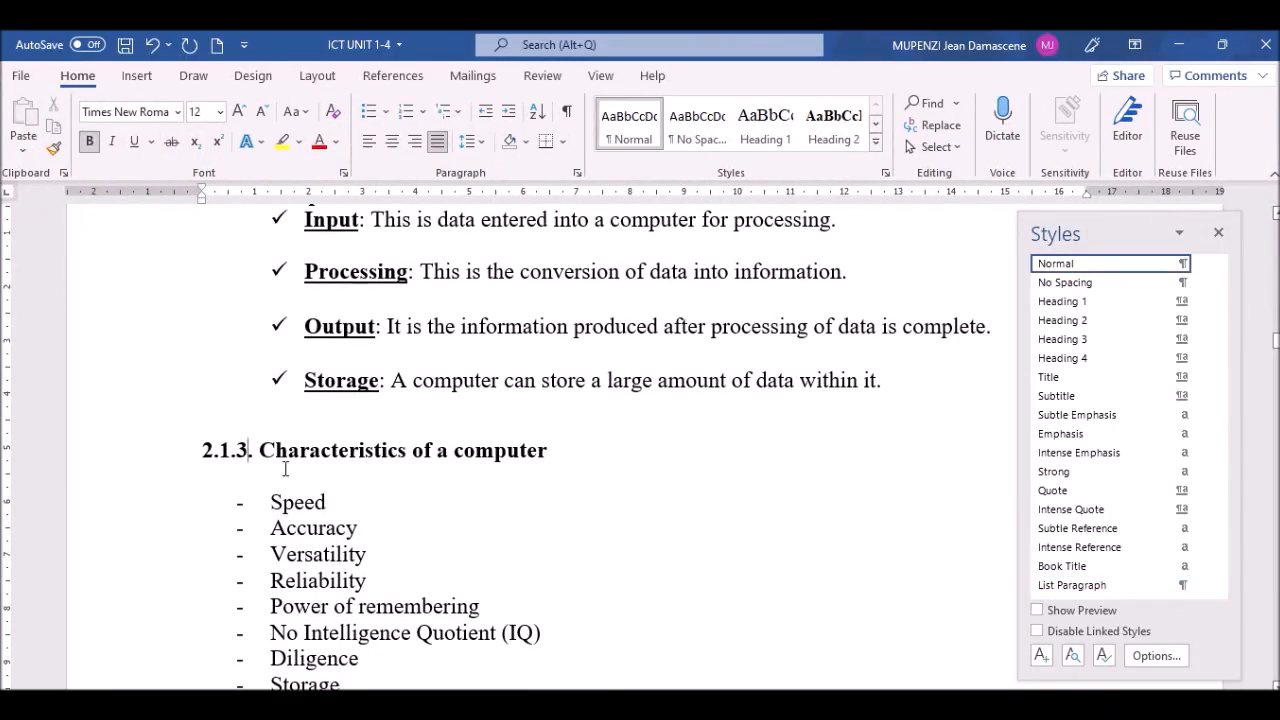
{"action": "left_click", "coordinate": [145, 453]}
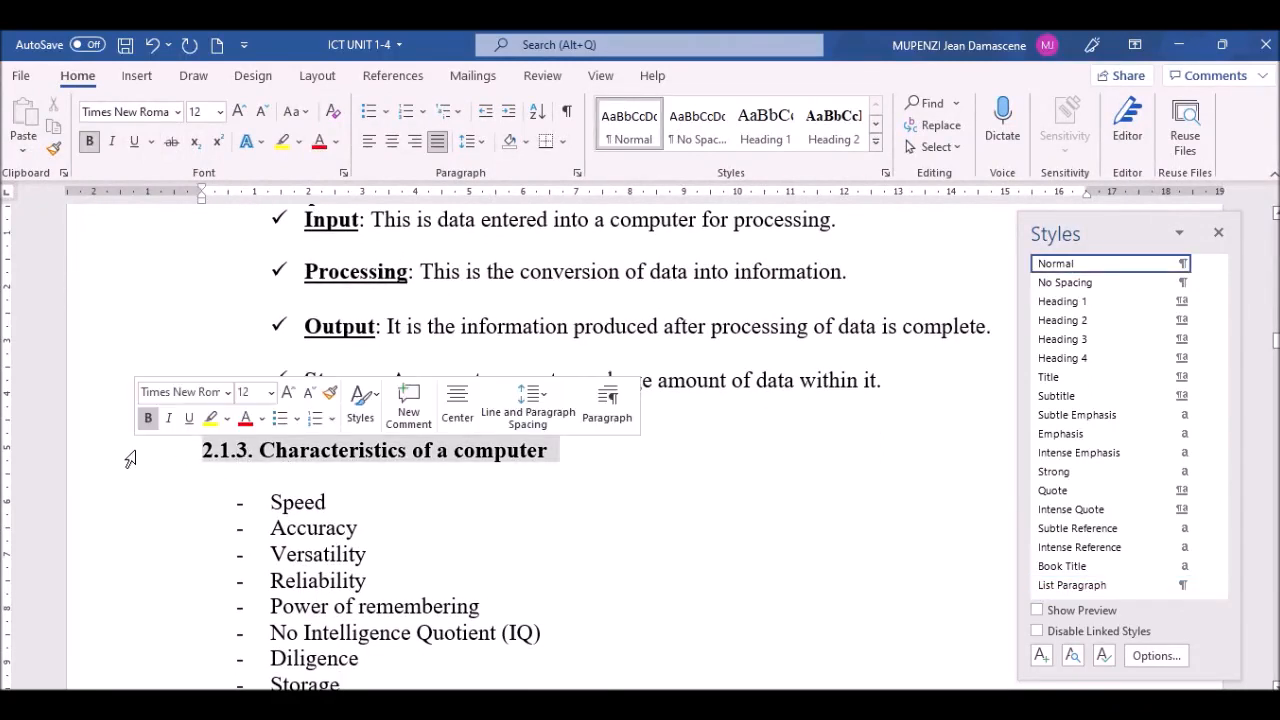
{"action": "left_click", "coordinate": [1058, 340]}
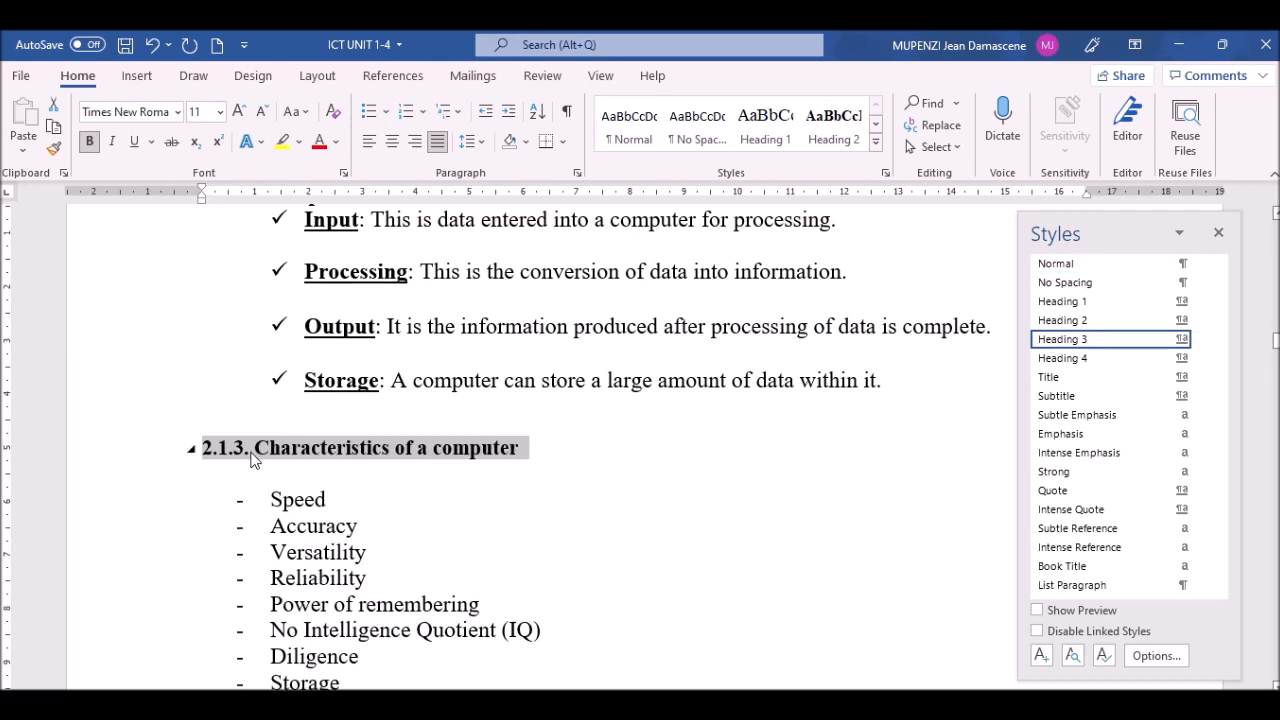
{"action": "left_click", "coordinate": [251, 458]}
Step: Style the 2.2. Computer components heading as Heading 2
{"action": "left_click", "coordinate": [289, 502]}
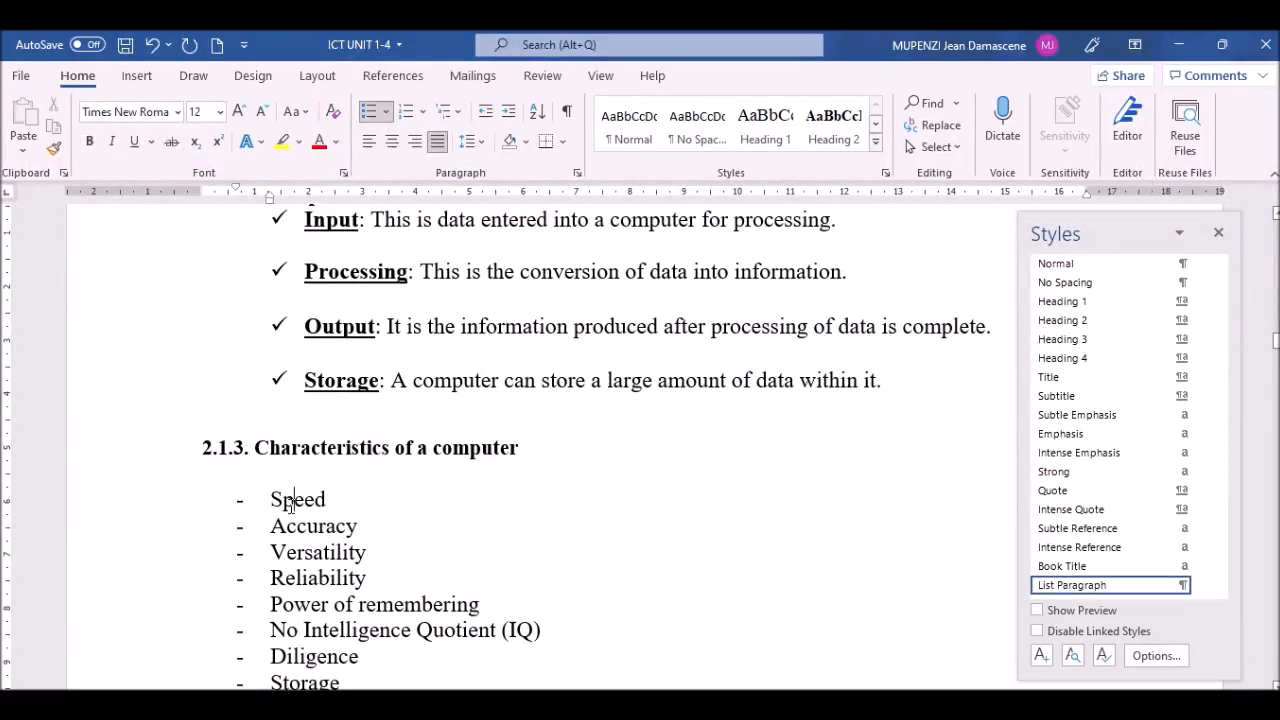
{"action": "key", "text": "Down"}
{"action": "key", "text": "Down"}
{"action": "key", "text": "Down"}
{"action": "key", "text": "Down"}
{"action": "key", "text": "Down"}
{"action": "key", "text": "Down"}
{"action": "key", "text": "Down"}
{"action": "key", "text": "Down"}
{"action": "key", "text": "Down"}
{"action": "key", "text": "Down"}
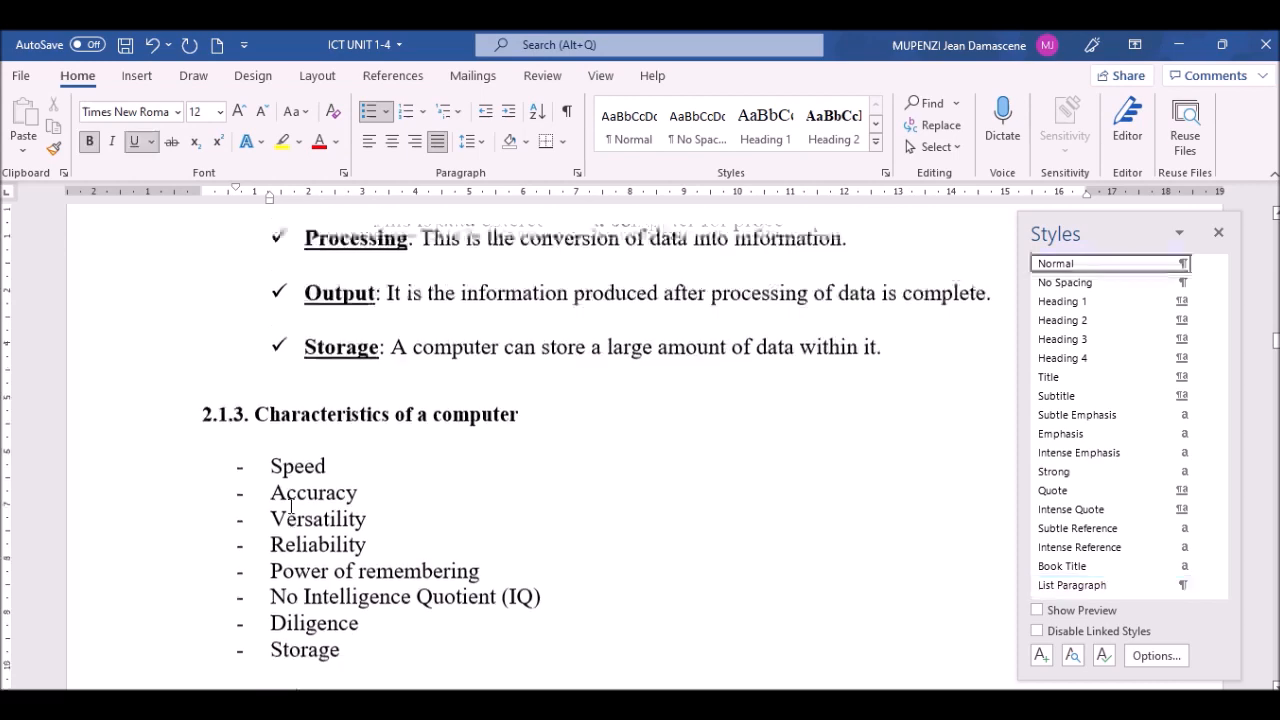
{"action": "key", "text": "Down"}
{"action": "key", "text": "Down"}
{"action": "key", "text": "Down"}
{"action": "key", "text": "Down"}
{"action": "key", "text": "Down"}
{"action": "key", "text": "Down"}
{"action": "key", "text": "Down"}
{"action": "key", "text": "Down"}
{"action": "key", "text": "Down"}
{"action": "key", "text": "Down"}
{"action": "key", "text": "Down"}
{"action": "key", "text": "Down"}
{"action": "key", "text": "Down"}
{"action": "key", "text": "Down"}
{"action": "key", "text": "Down"}
{"action": "key", "text": "Down"}
{"action": "key", "text": "Down"}
{"action": "key", "text": "Down"}
{"action": "key", "text": "Down"}
{"action": "key", "text": "Down"}
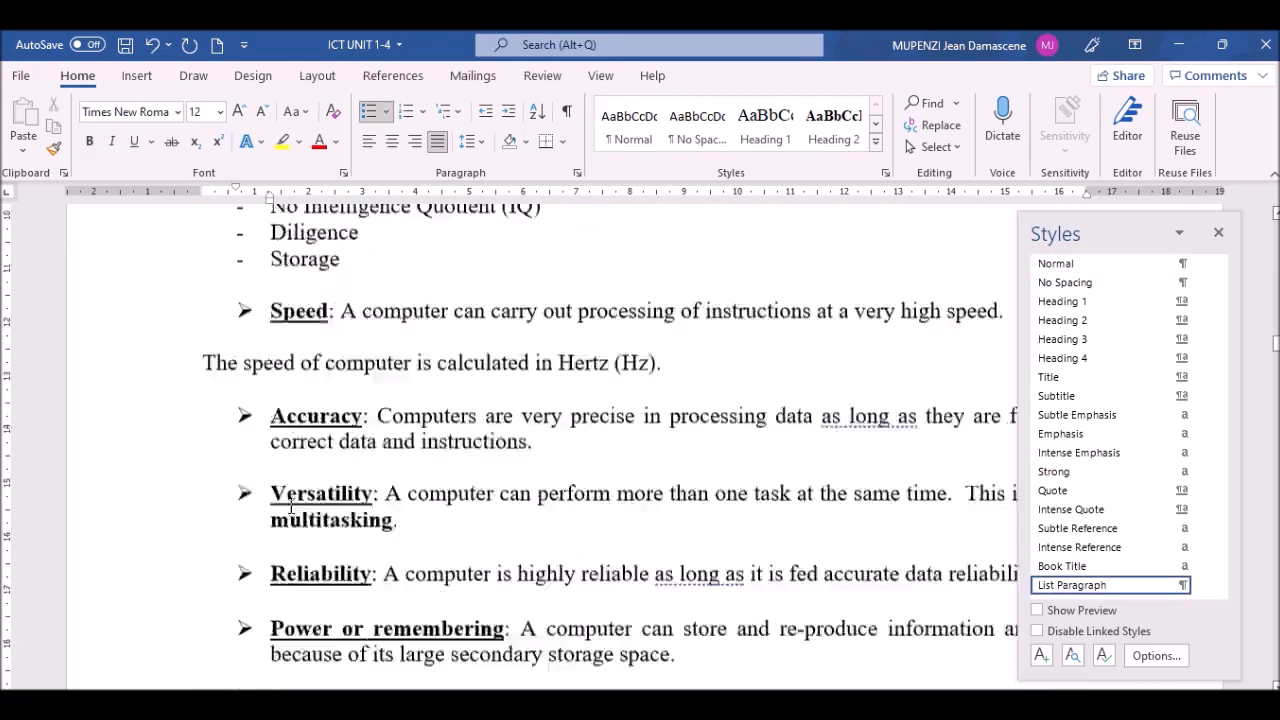
{"action": "scroll", "coordinate": [290, 512], "scroll_direction": "down", "scroll_amount": 2}
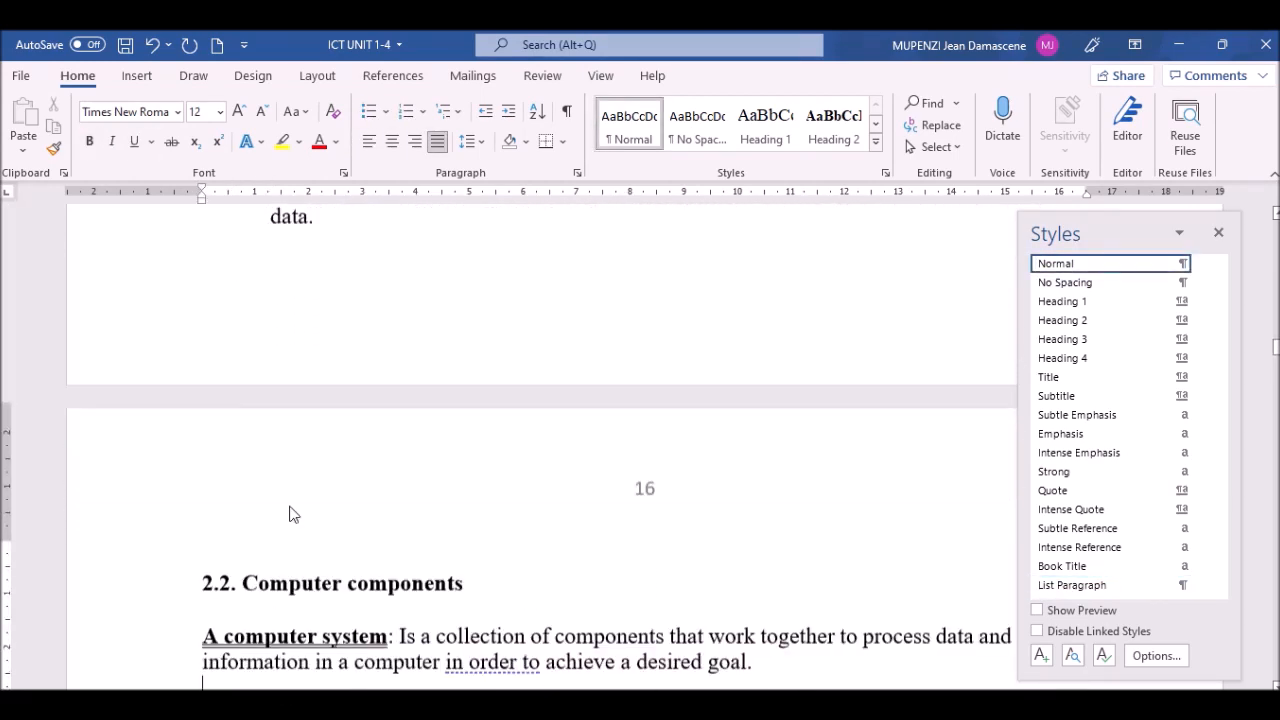
{"action": "left_click", "coordinate": [114, 530]}
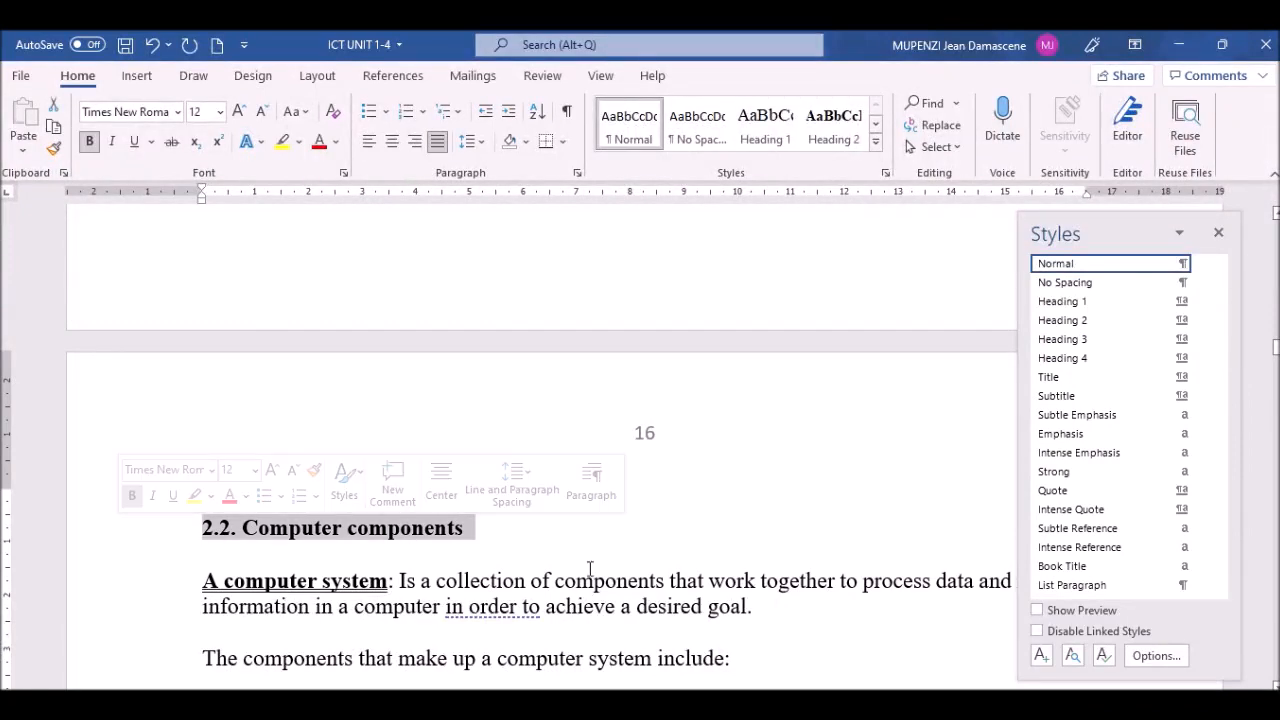
{"action": "left_click", "coordinate": [1090, 324]}
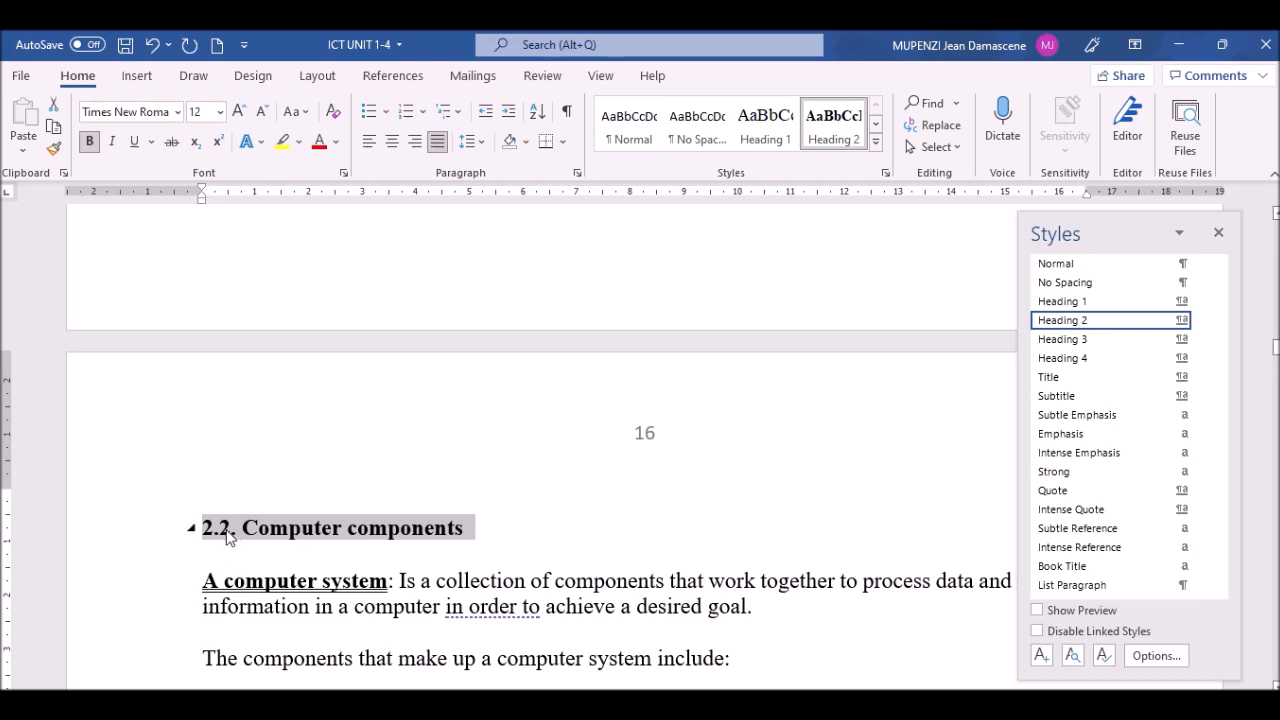
{"action": "left_click", "coordinate": [318, 577]}
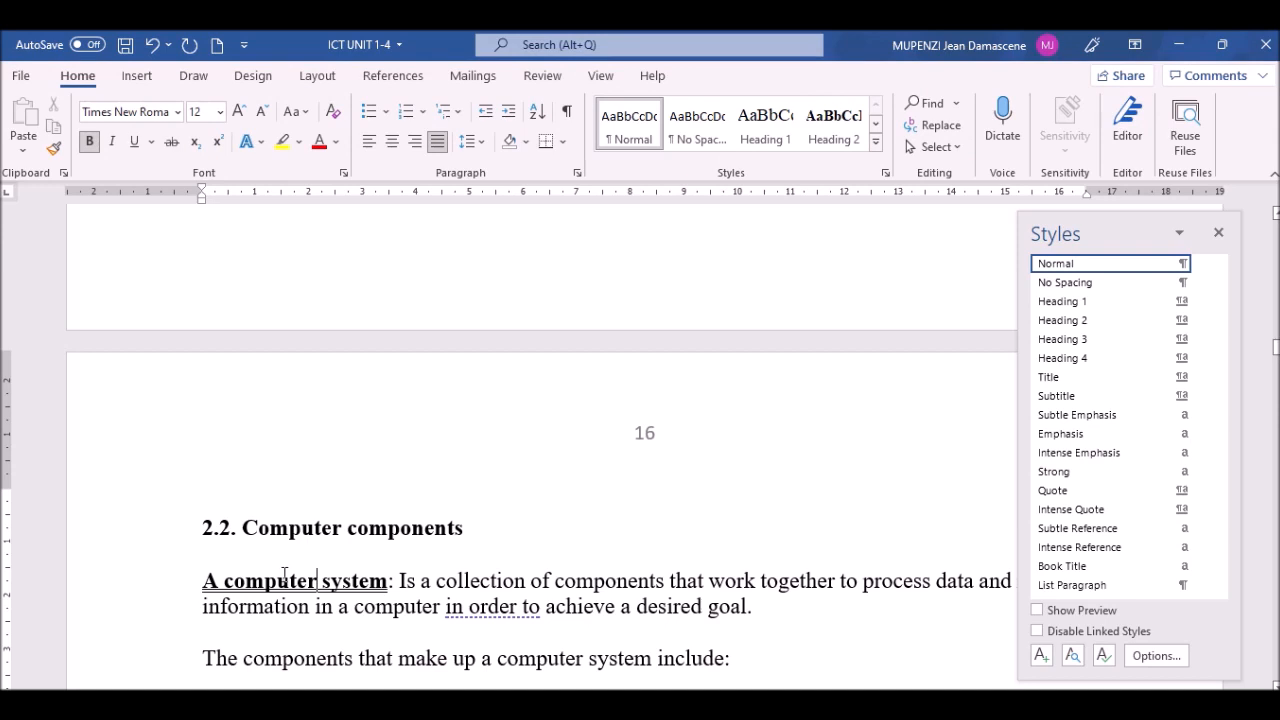
Step: Style the 2.2.1. Hardware heading as Heading 3
{"action": "key", "text": "Down"}
{"action": "key", "text": "Down"}
{"action": "key", "text": "Down"}
{"action": "key", "text": "Down"}
{"action": "key", "text": "Down"}
{"action": "key", "text": "Down"}
{"action": "key", "text": "Down"}
{"action": "key", "text": "Down"}
{"action": "key", "text": "Down"}
{"action": "key", "text": "Down"}
{"action": "key", "text": "Down"}
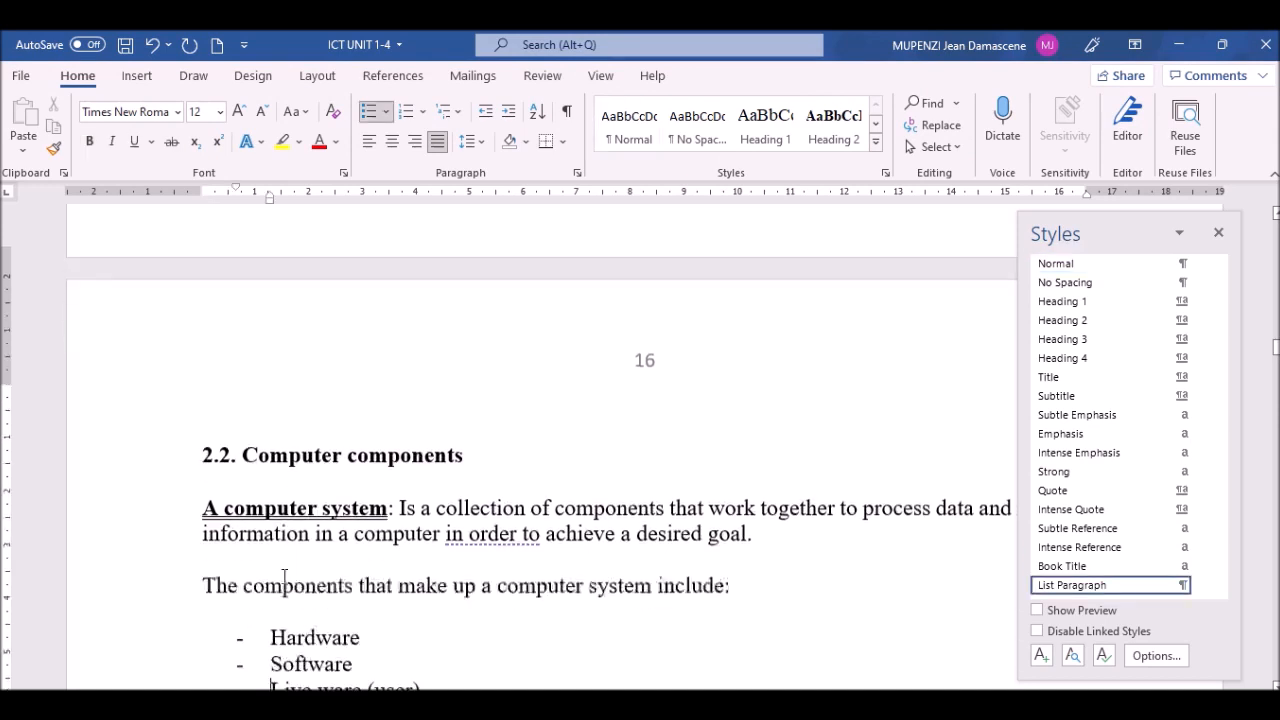
{"action": "key", "text": "Down"}
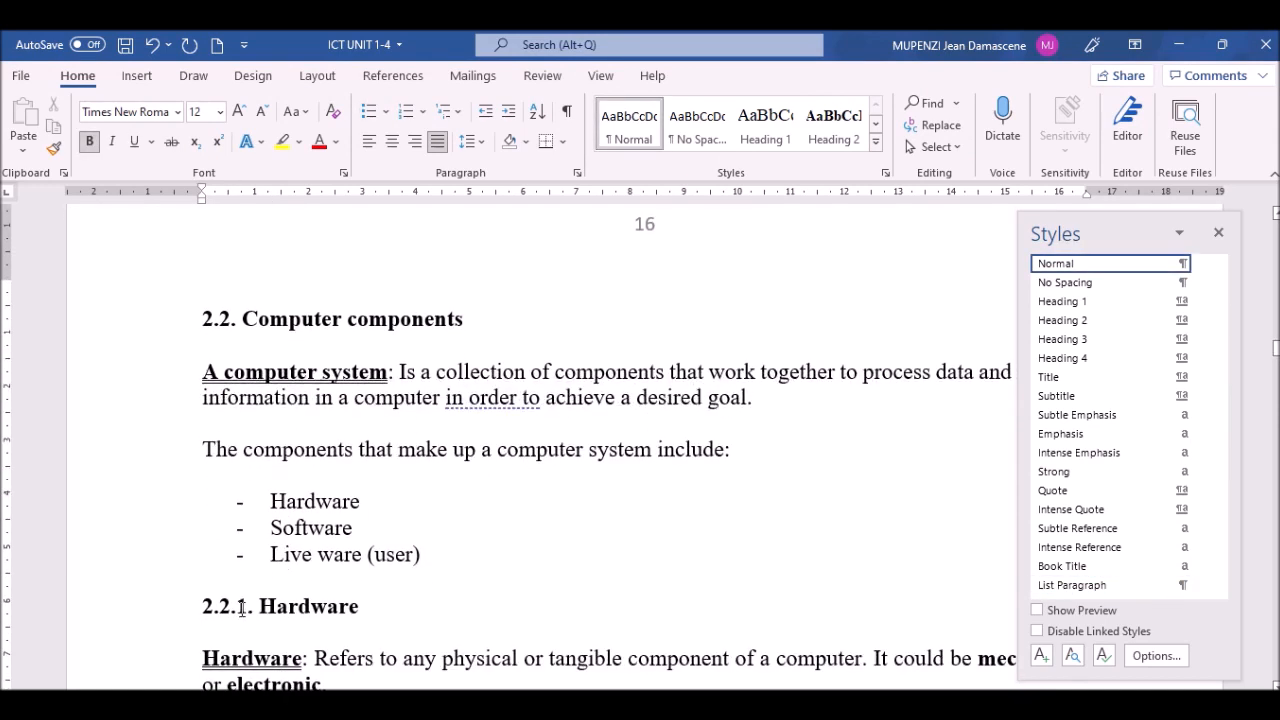
{"action": "left_click", "coordinate": [112, 610]}
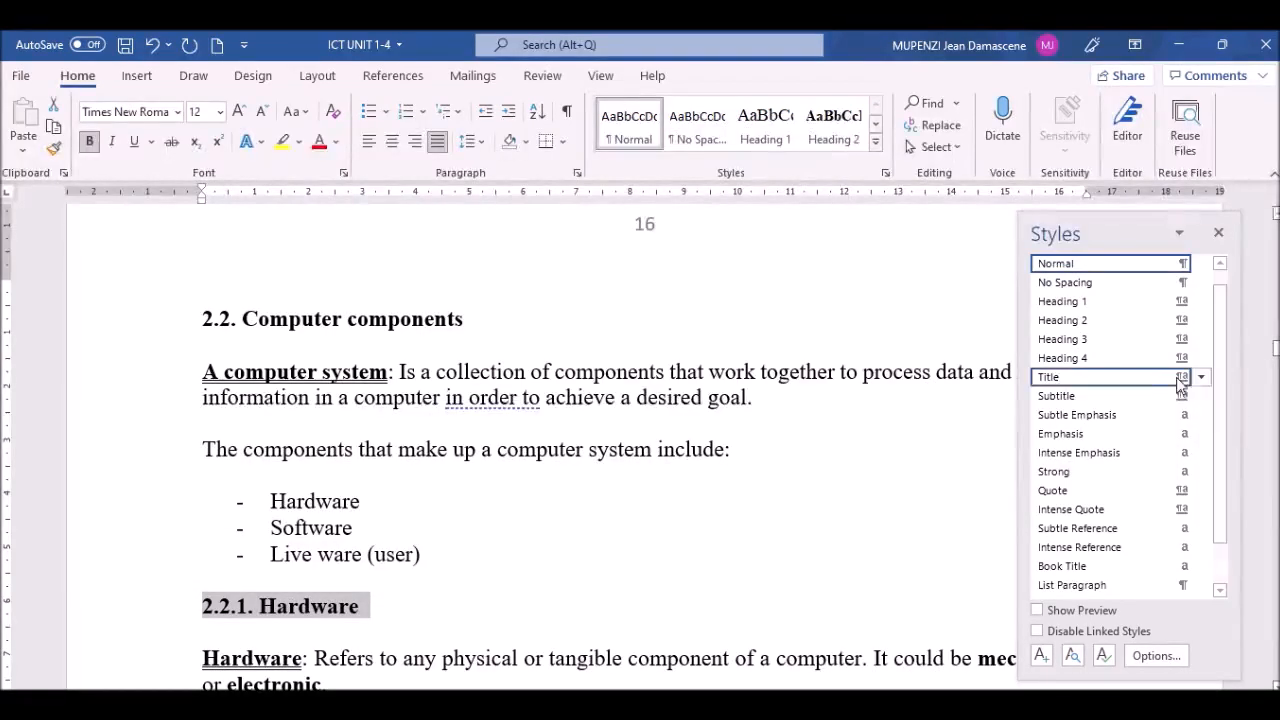
{"action": "left_click", "coordinate": [1063, 340]}
{"action": "left_click", "coordinate": [325, 618]}
{"action": "key", "text": "Down"}
{"action": "key", "text": "Down"}
{"action": "key", "text": "Down"}
{"action": "key", "text": "Down"}
{"action": "key", "text": "Down"}
{"action": "key", "text": "Down"}
{"action": "key", "text": "Down"}
{"action": "key", "text": "Down"}
{"action": "key", "text": "Down"}
{"action": "key", "text": "Down"}
{"action": "key", "text": "Down"}
{"action": "key", "text": "Down"}
{"action": "key", "text": "Down"}
{"action": "key", "text": "Down"}
{"action": "key", "text": "Down"}
{"action": "key", "text": "Down"}
{"action": "key", "text": "Down"}
{"action": "key", "text": "Down"}
{"action": "key", "text": "Down"}
{"action": "key", "text": "Down"}
{"action": "key", "text": "Down"}
{"action": "key", "text": "Down"}
{"action": "key", "text": "Down"}
{"action": "key", "text": "Down"}
{"action": "key", "text": "Down"}
{"action": "key", "text": "Down"}
{"action": "key", "text": "Down"}
{"action": "key", "text": "Down"}
{"action": "key", "text": "Down"}
{"action": "key", "text": "Down"}
{"action": "key", "text": "Down"}
{"action": "key", "text": "Down"}
{"action": "key", "text": "Down"}
{"action": "key", "text": "Down"}
{"action": "key", "text": "Down"}
{"action": "key", "text": "Down"}
{"action": "key", "text": "Down"}
{"action": "key", "text": "Down"}
{"action": "key", "text": "Down"}
{"action": "key", "text": "Down"}
{"action": "key", "text": "Down"}
{"action": "key", "text": "Down"}
{"action": "key", "text": "Down"}
{"action": "key", "text": "Down"}
{"action": "key", "text": "Down"}
{"action": "key", "text": "Down"}
{"action": "key", "text": "Down"}
{"action": "key", "text": "Down"}
{"action": "key", "text": "Down"}
{"action": "key", "text": "Down"}
{"action": "key", "text": "Down"}
{"action": "key", "text": "Down"}
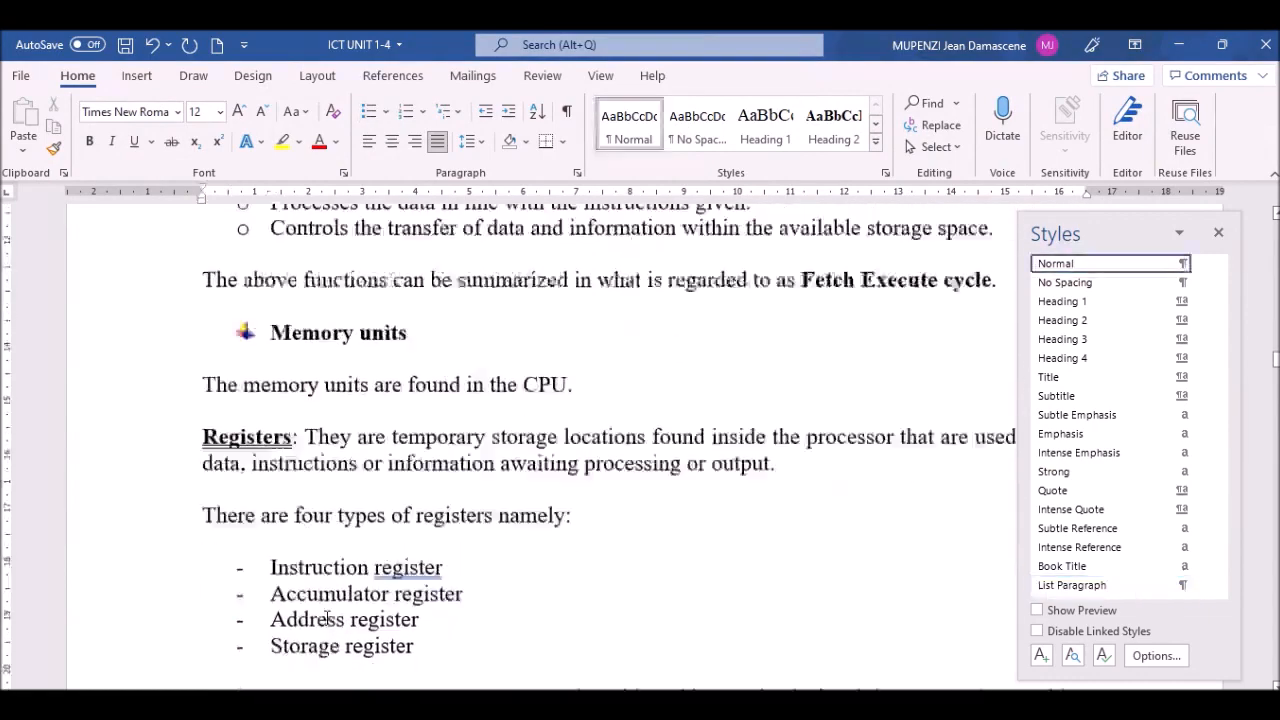
Step: Move down past Keying devices, then drag the scrollbar back to the Table of contents on page 1
{"action": "key", "text": "Down"}
{"action": "key", "text": "Down"}
{"action": "key", "text": "Down"}
{"action": "key", "text": "Down"}
{"action": "key", "text": "Down"}
{"action": "key", "text": "Down"}
{"action": "key", "text": "Down"}
{"action": "key", "text": "Down"}
{"action": "key", "text": "Down"}
{"action": "key", "text": "Down"}
{"action": "key", "text": "Down"}
{"action": "key", "text": "Down"}
{"action": "key", "text": "Down"}
{"action": "key", "text": "Down"}
{"action": "key", "text": "Down"}
{"action": "key", "text": "Down"}
{"action": "key", "text": "Down"}
{"action": "key", "text": "Down"}
{"action": "key", "text": "Down"}
{"action": "key", "text": "Down"}
{"action": "key", "text": "Down"}
{"action": "key", "text": "Down"}
{"action": "key", "text": "Down"}
{"action": "key", "text": "Down"}
{"action": "key", "text": "Down"}
{"action": "key", "text": "Down"}
{"action": "key", "text": "Down"}
{"action": "key", "text": "Down"}
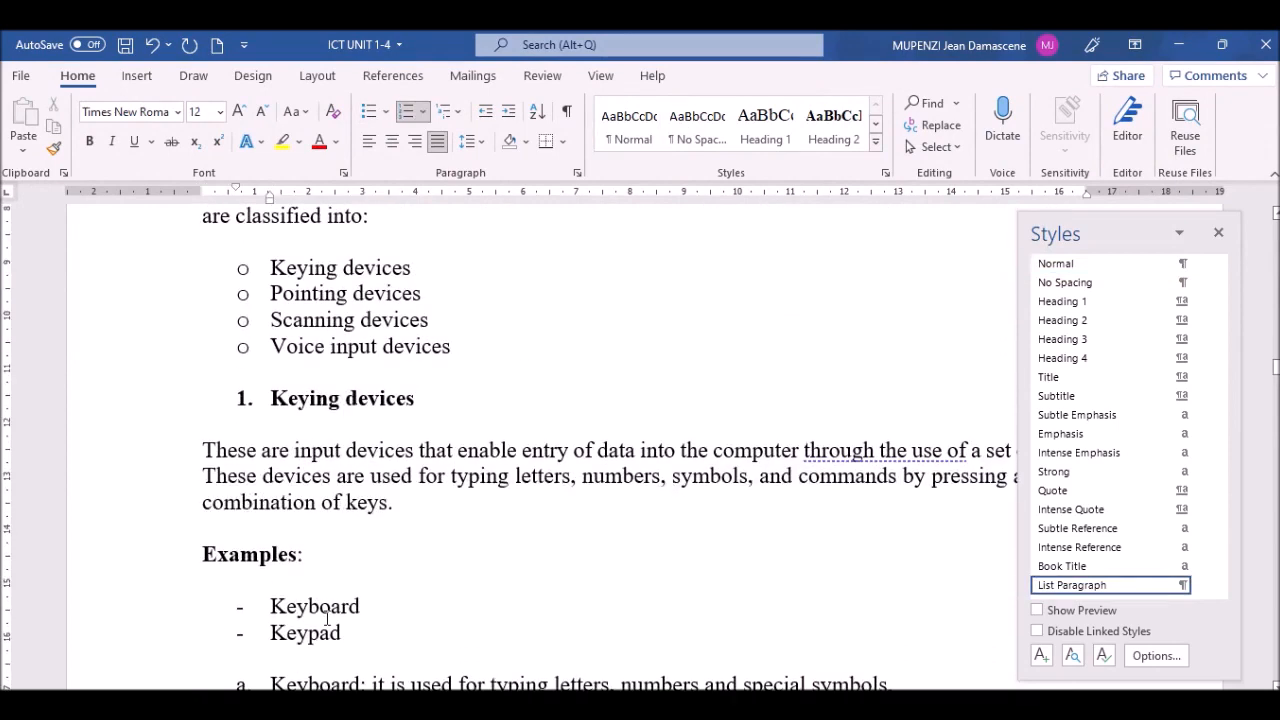
{"action": "key", "text": "Down"}
{"action": "key", "text": "Down"}
{"action": "key", "text": "Down"}
{"action": "key", "text": "Down"}
{"action": "key", "text": "Down"}
{"action": "key", "text": "Down"}
{"action": "key", "text": "Down"}
{"action": "key", "text": "Down"}
{"action": "key", "text": "Down"}
{"action": "key", "text": "Down"}
{"action": "key", "text": "Down"}
{"action": "key", "text": "Down"}
{"action": "key", "text": "Down"}
{"action": "key", "text": "Down"}
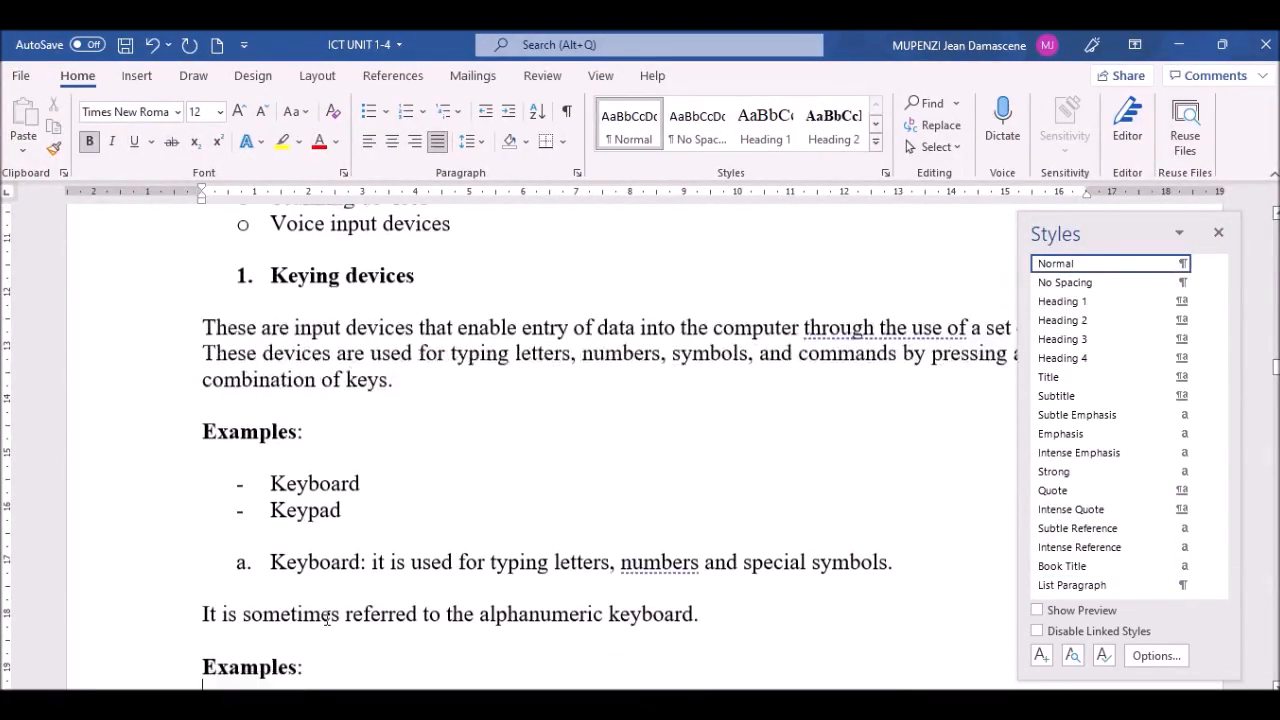
{"action": "key", "text": "Down"}
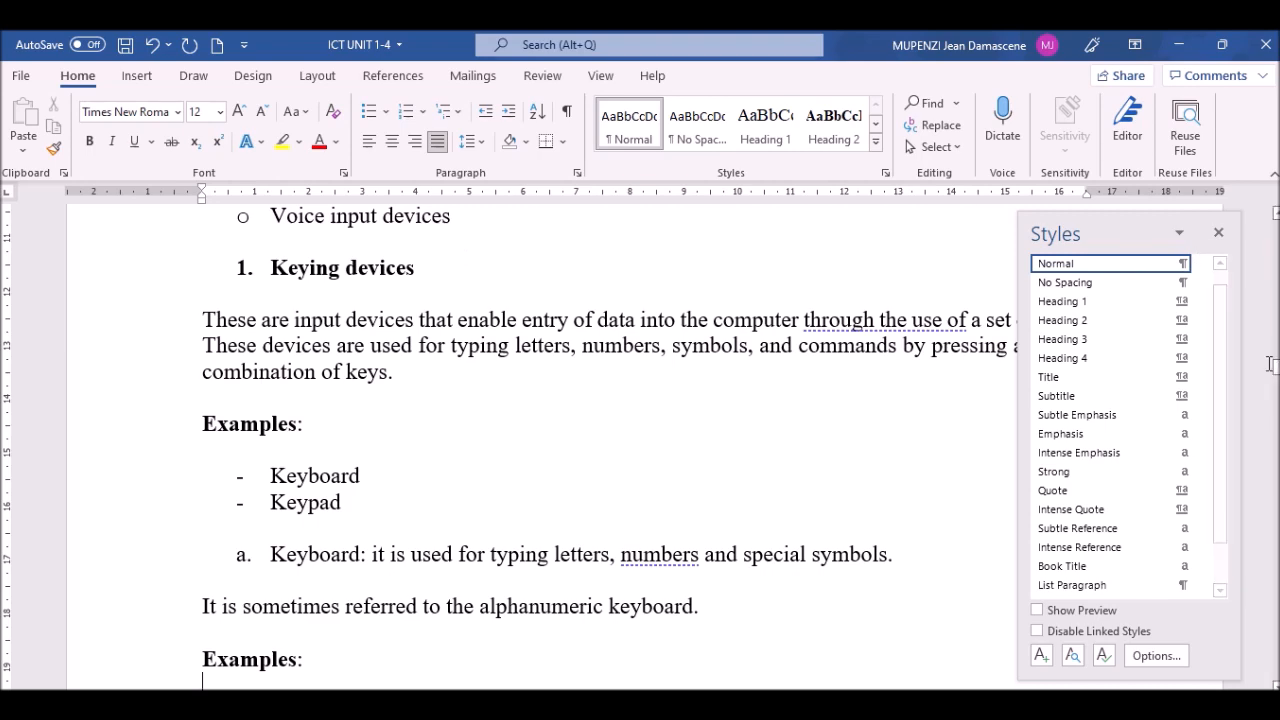
{"action": "left_click_drag", "start_coordinate": [1276, 367], "coordinate": [1276, 224]}
Step: With the cursor on the empty line under the Table of contents title, open Custom Table of Contents
{"action": "left_click", "coordinate": [210, 415]}
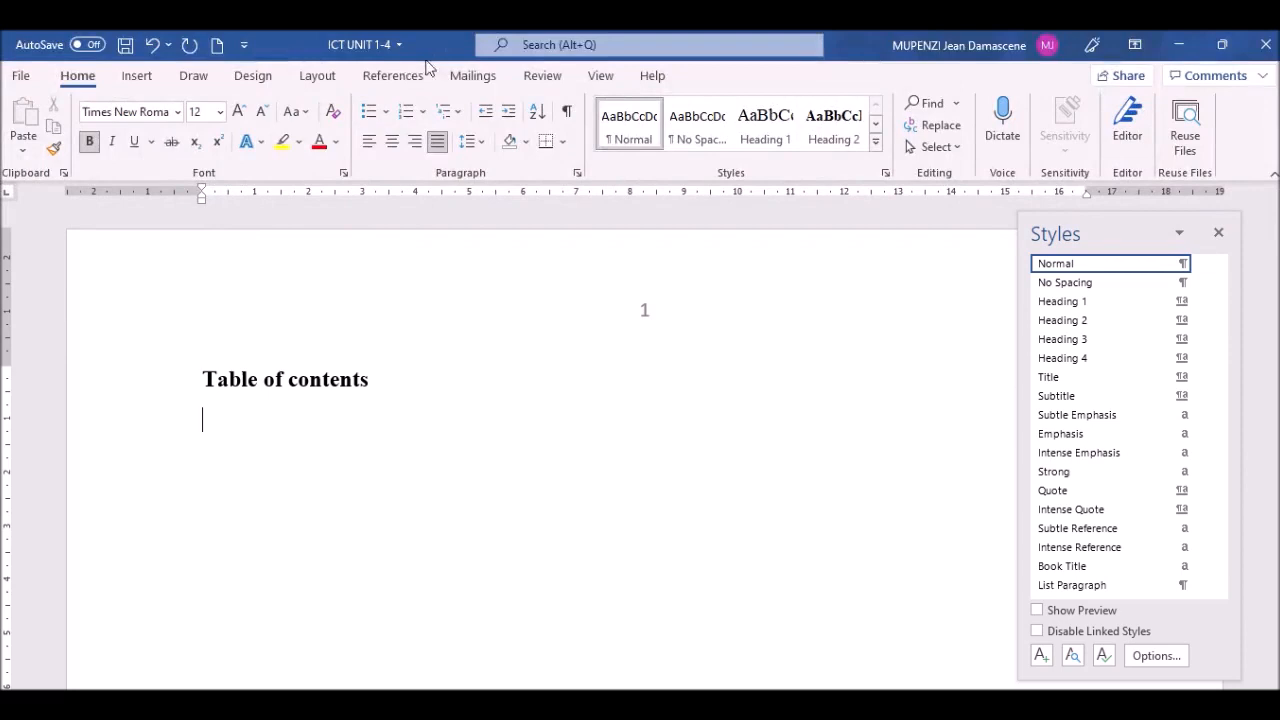
{"action": "left_click", "coordinate": [410, 80]}
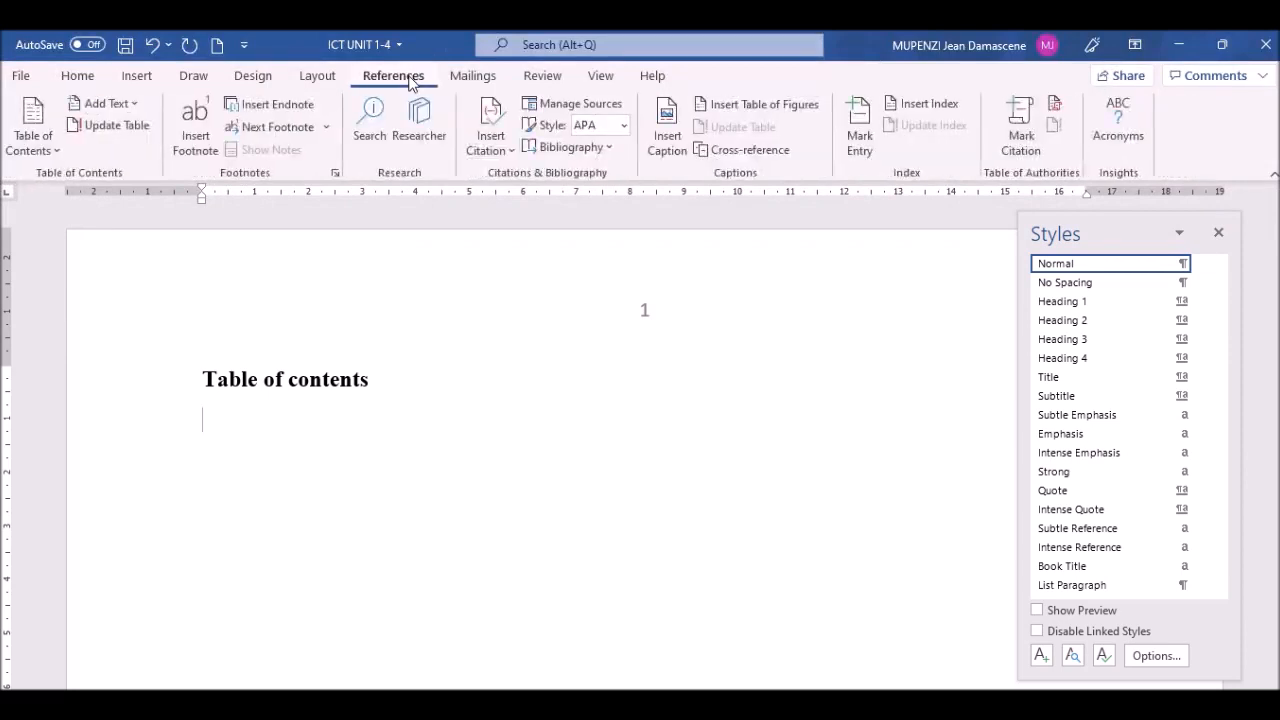
{"action": "left_click", "coordinate": [58, 154]}
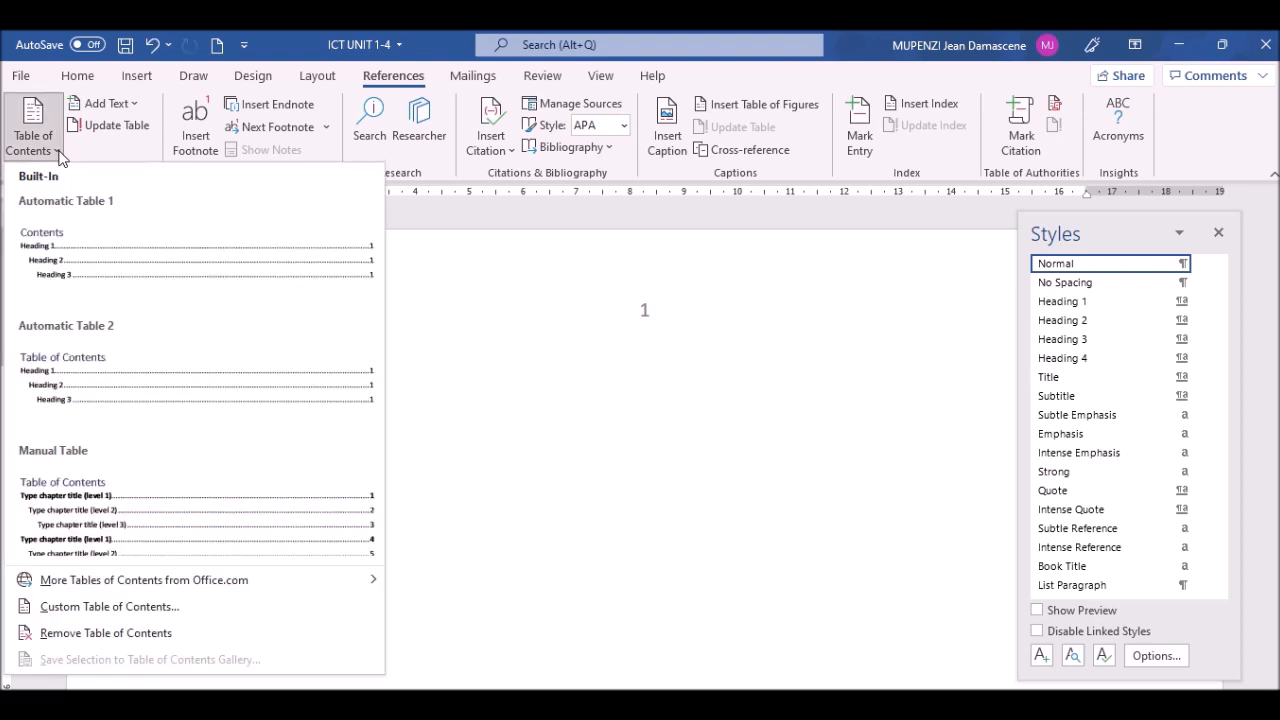
{"action": "left_click", "coordinate": [134, 608]}
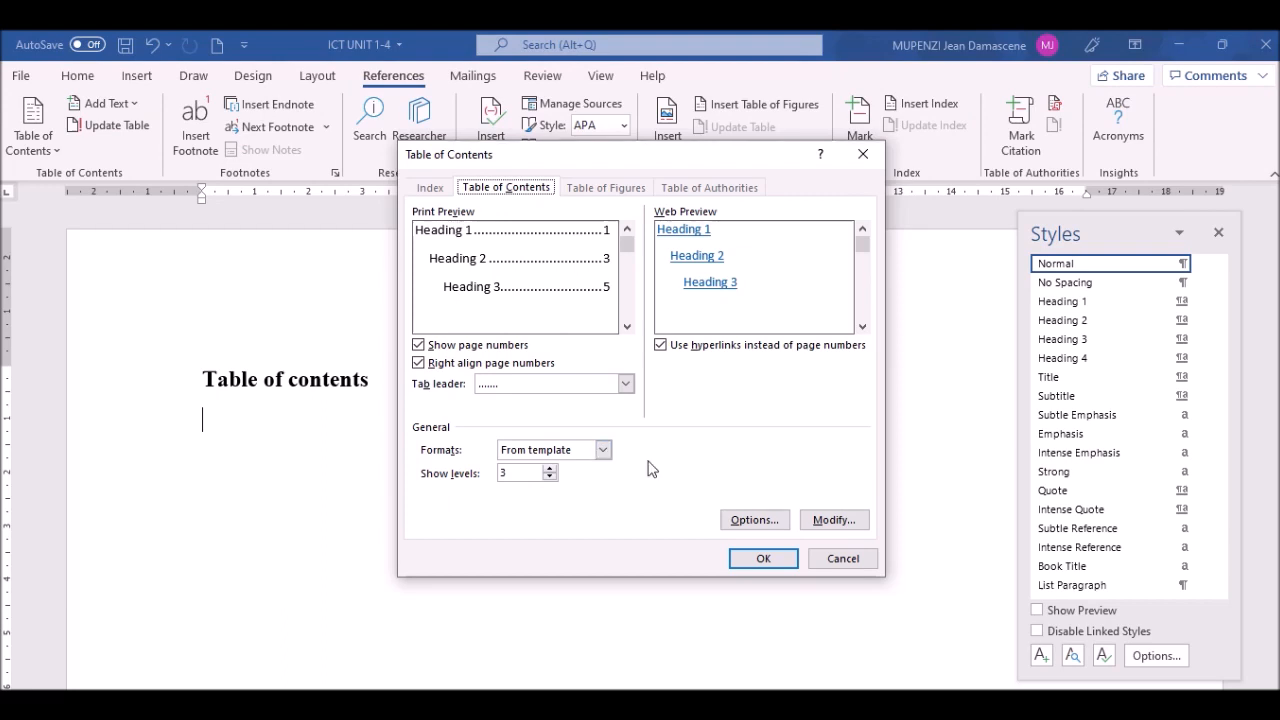
Step: Keep the From template format after trying Classic, and clear 'Use hyperlinks instead of page numbers'
{"action": "left_click", "coordinate": [603, 450]}
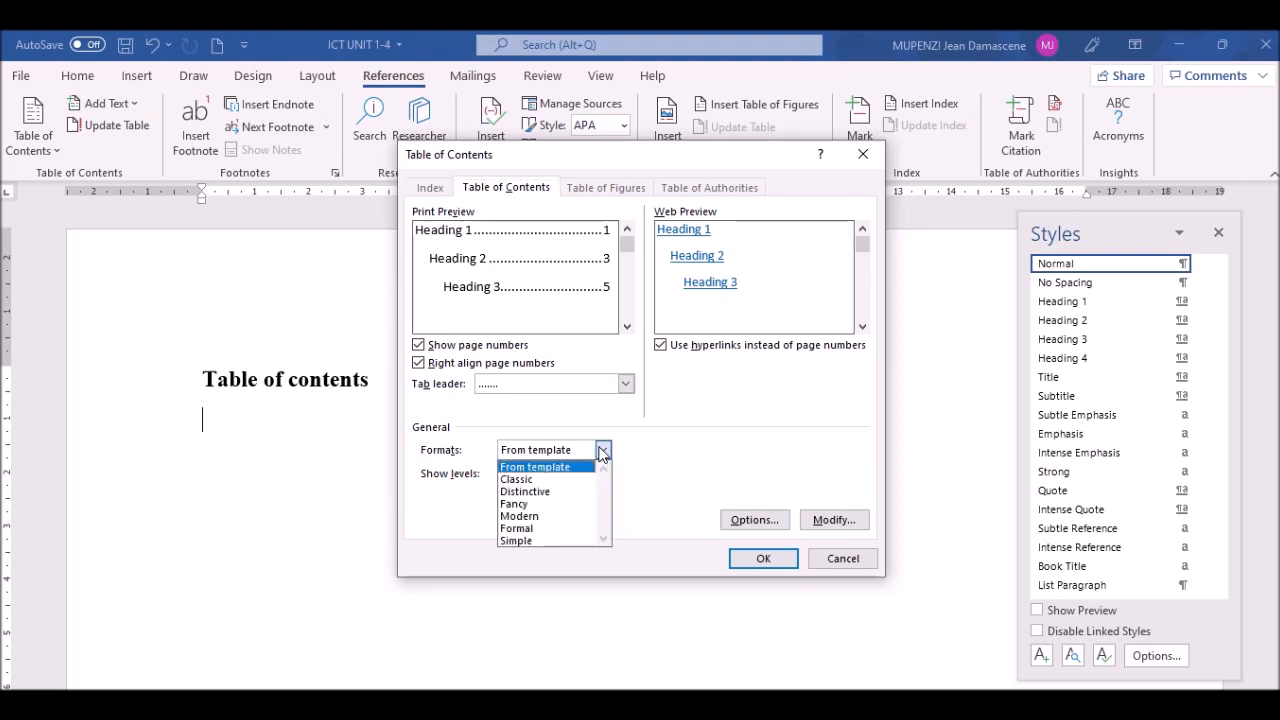
{"action": "left_click", "coordinate": [527, 479]}
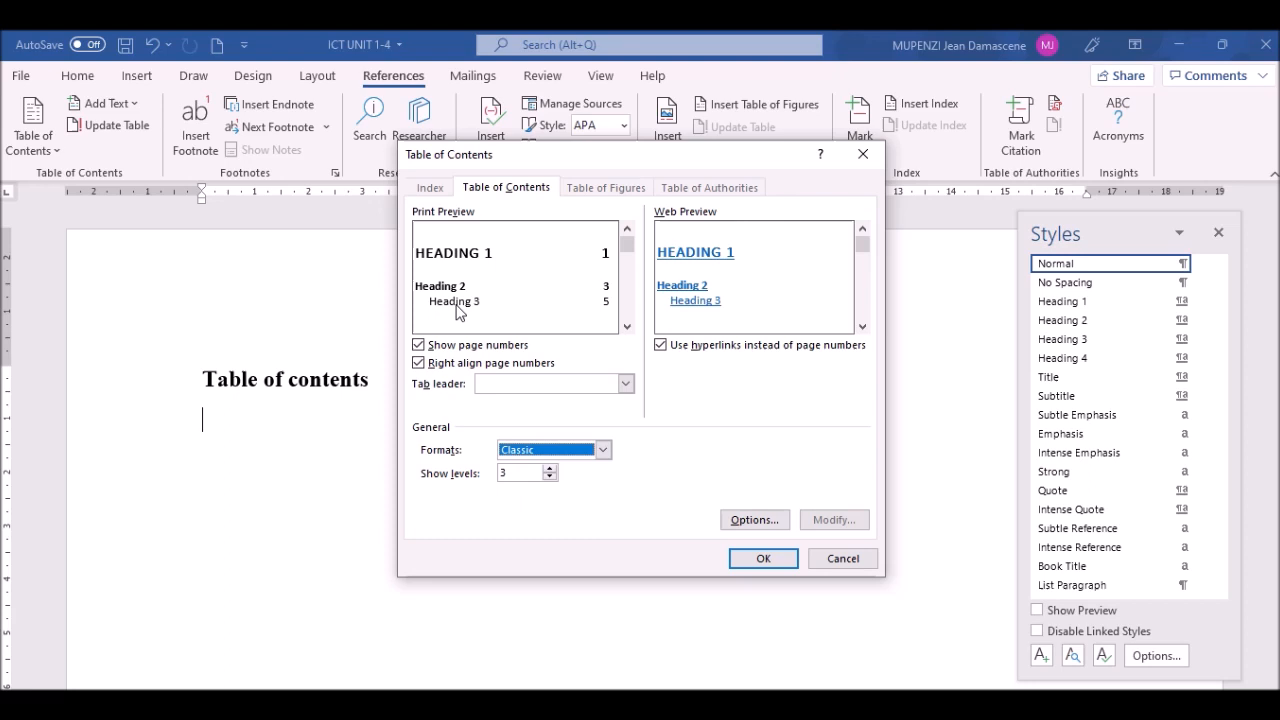
{"action": "left_click", "coordinate": [604, 451]}
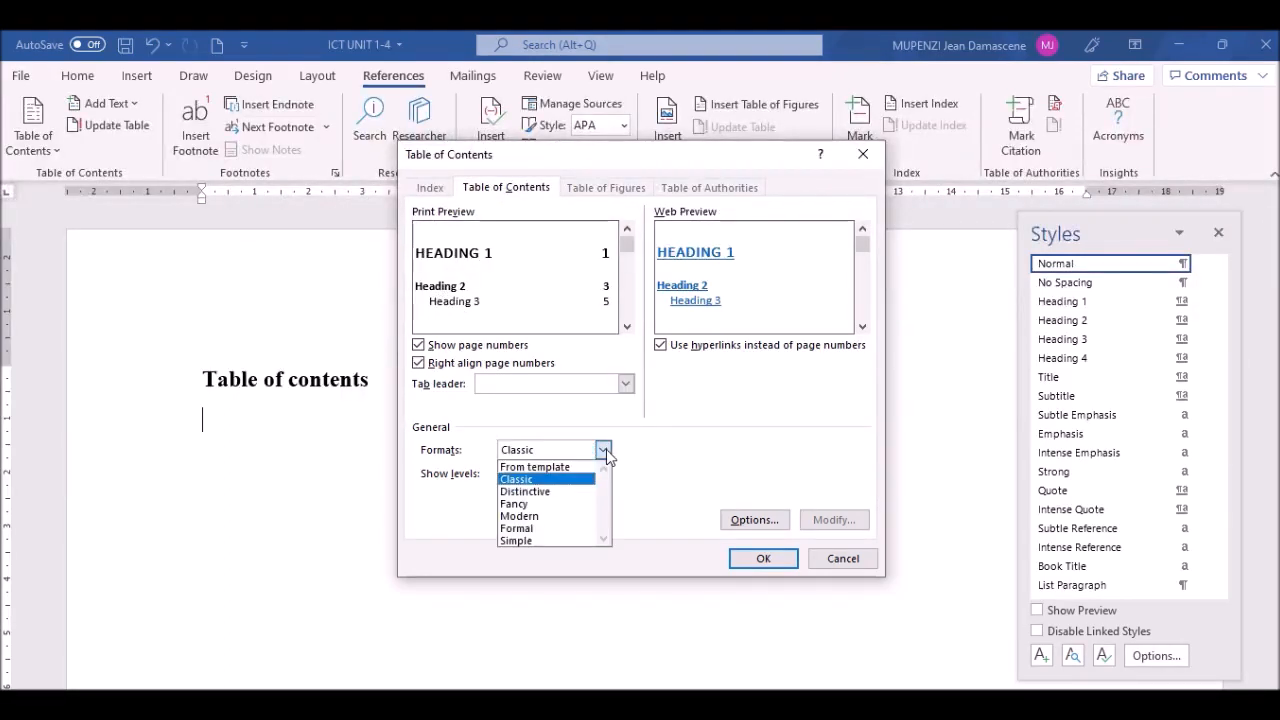
{"action": "left_click", "coordinate": [537, 468]}
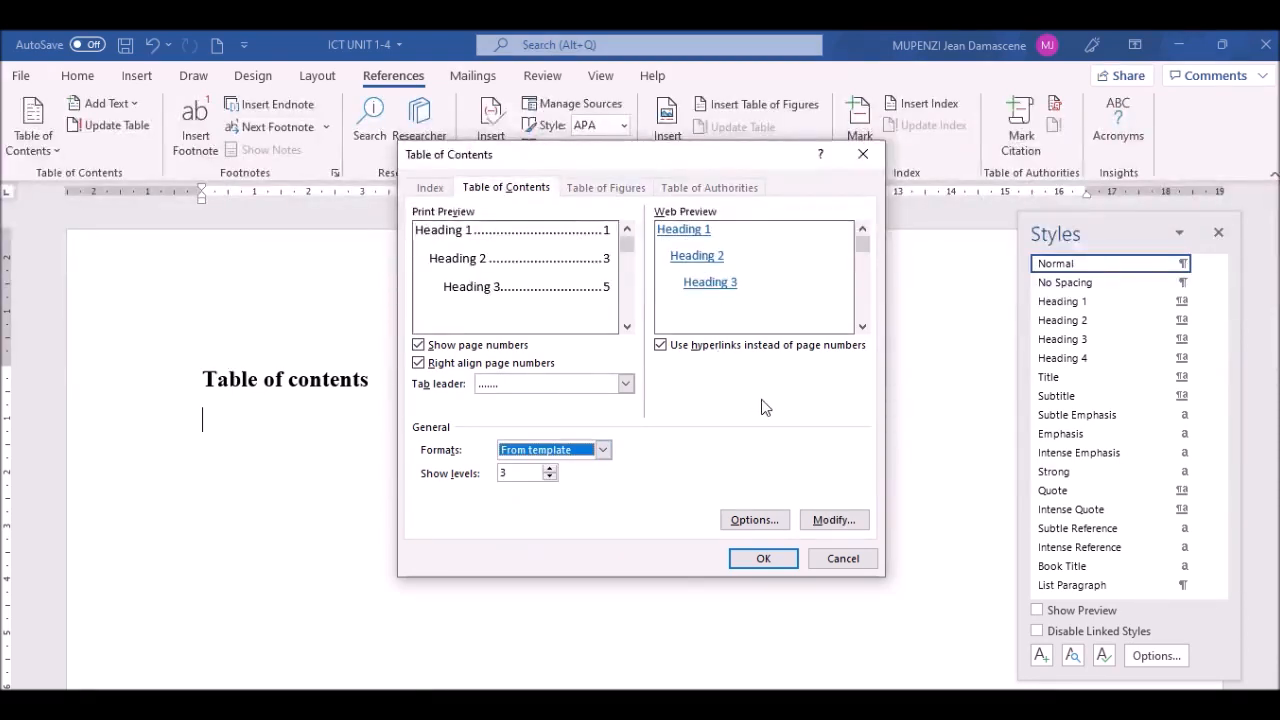
{"action": "left_click", "coordinate": [661, 345]}
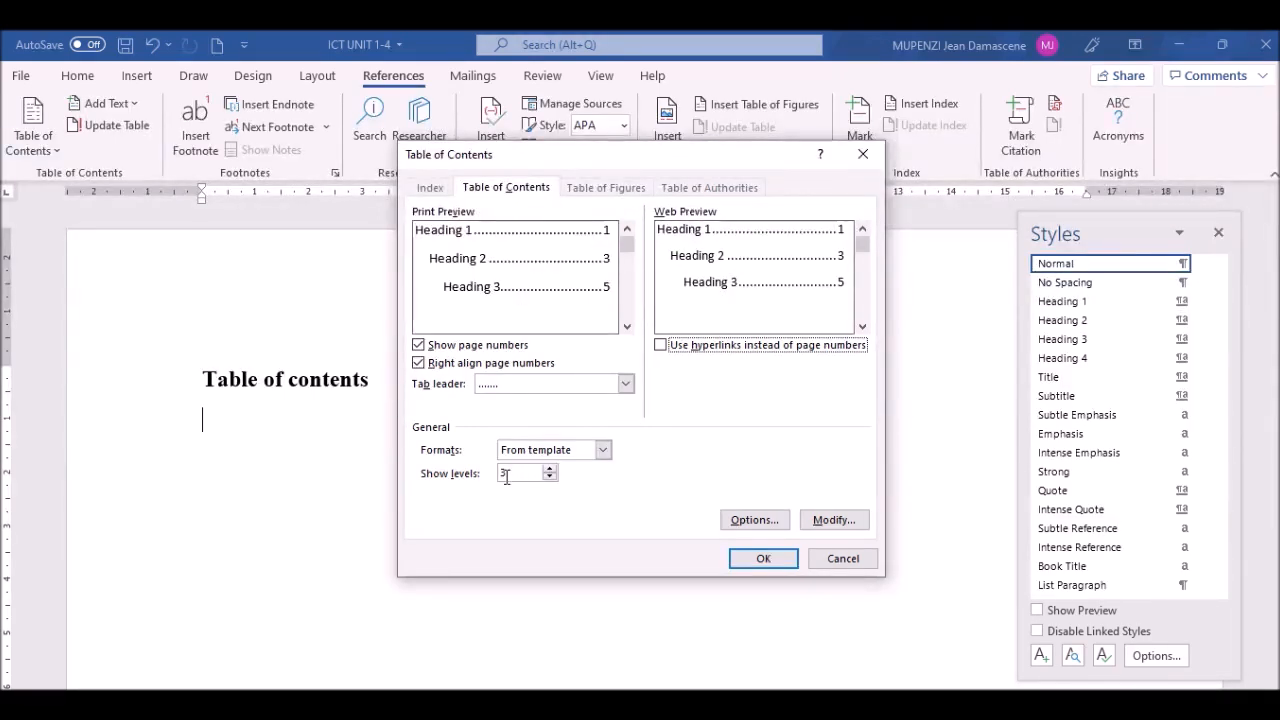
{"action": "left_click", "coordinate": [833, 520]}
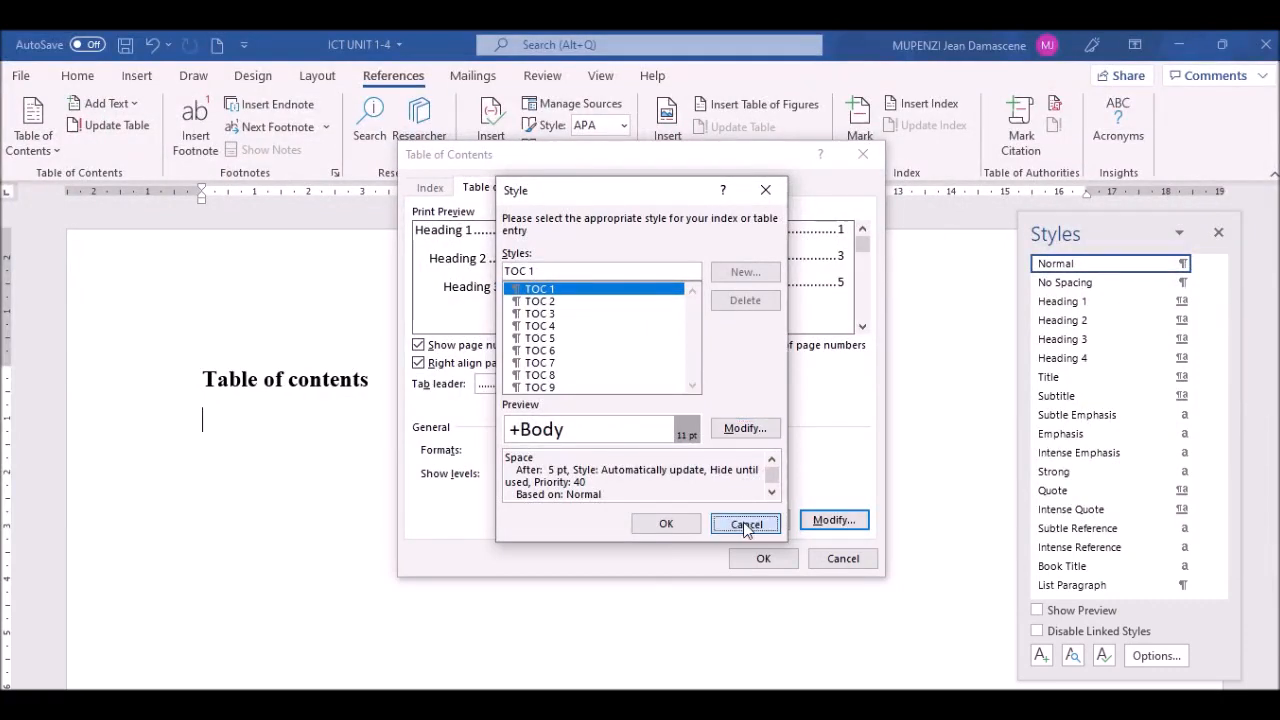
Step: Edit the TOC 1 entry style and set its font to Times New Roman
{"action": "left_click", "coordinate": [745, 523]}
{"action": "left_click", "coordinate": [830, 520]}
{"action": "left_click", "coordinate": [745, 428]}
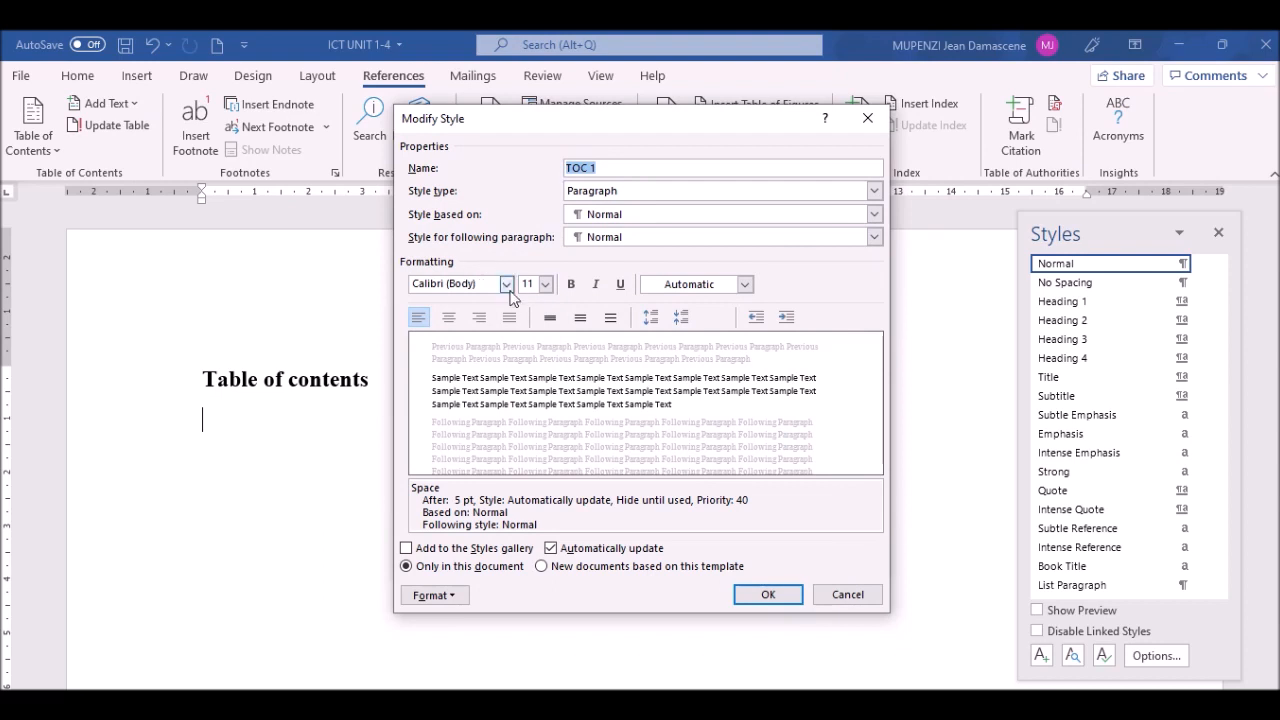
{"action": "left_click", "coordinate": [506, 284]}
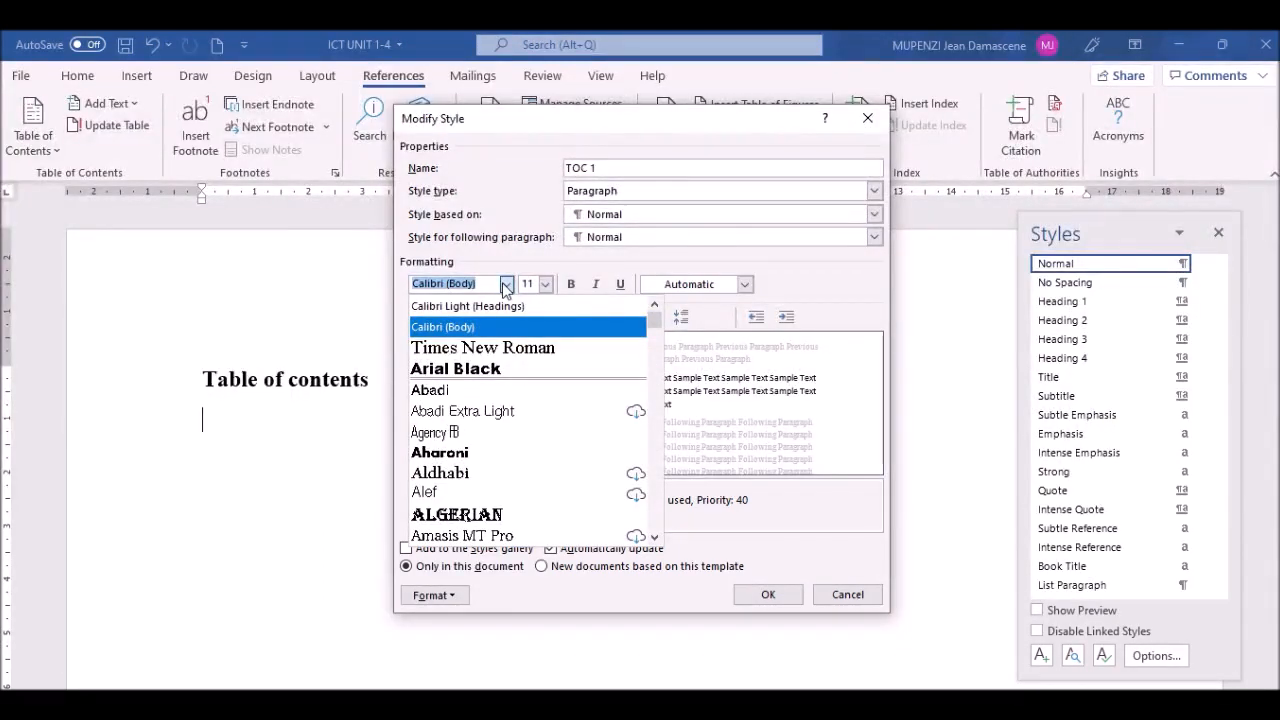
{"action": "left_click", "coordinate": [522, 355]}
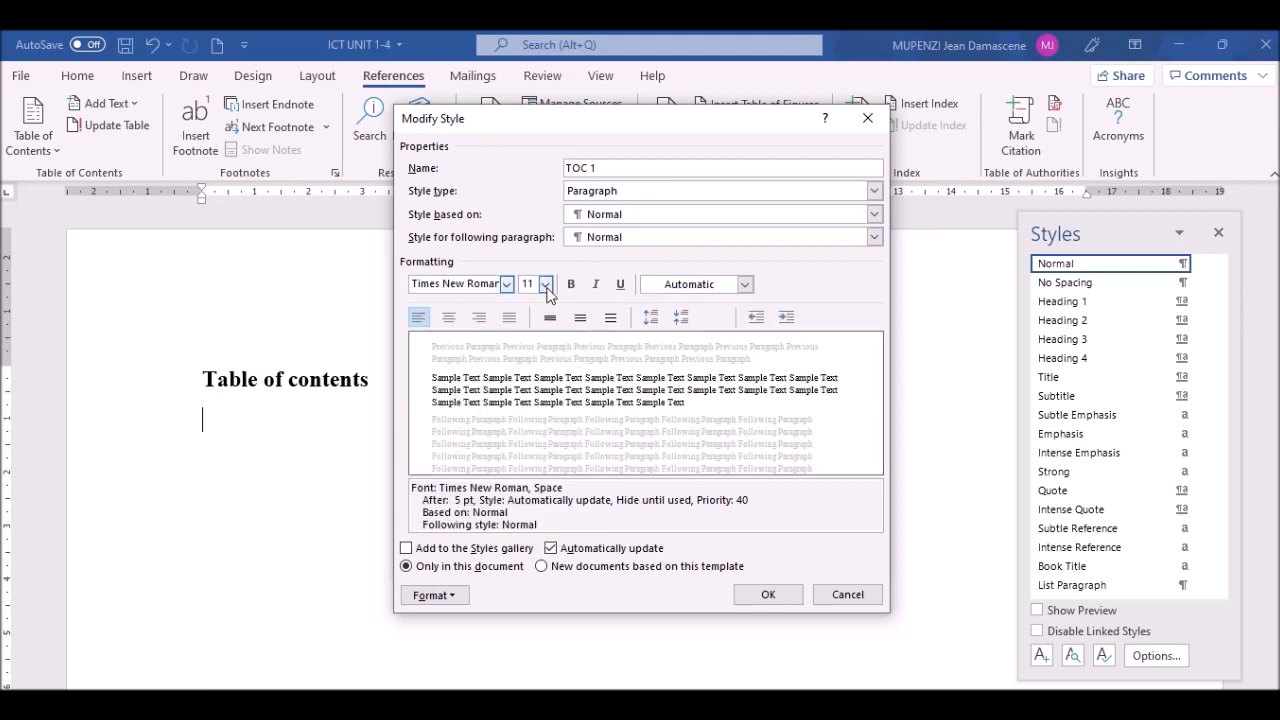
Step: Set TOC 1 to 14 pt with Automatic font colour and open its paragraph settings
{"action": "left_click", "coordinate": [545, 285]}
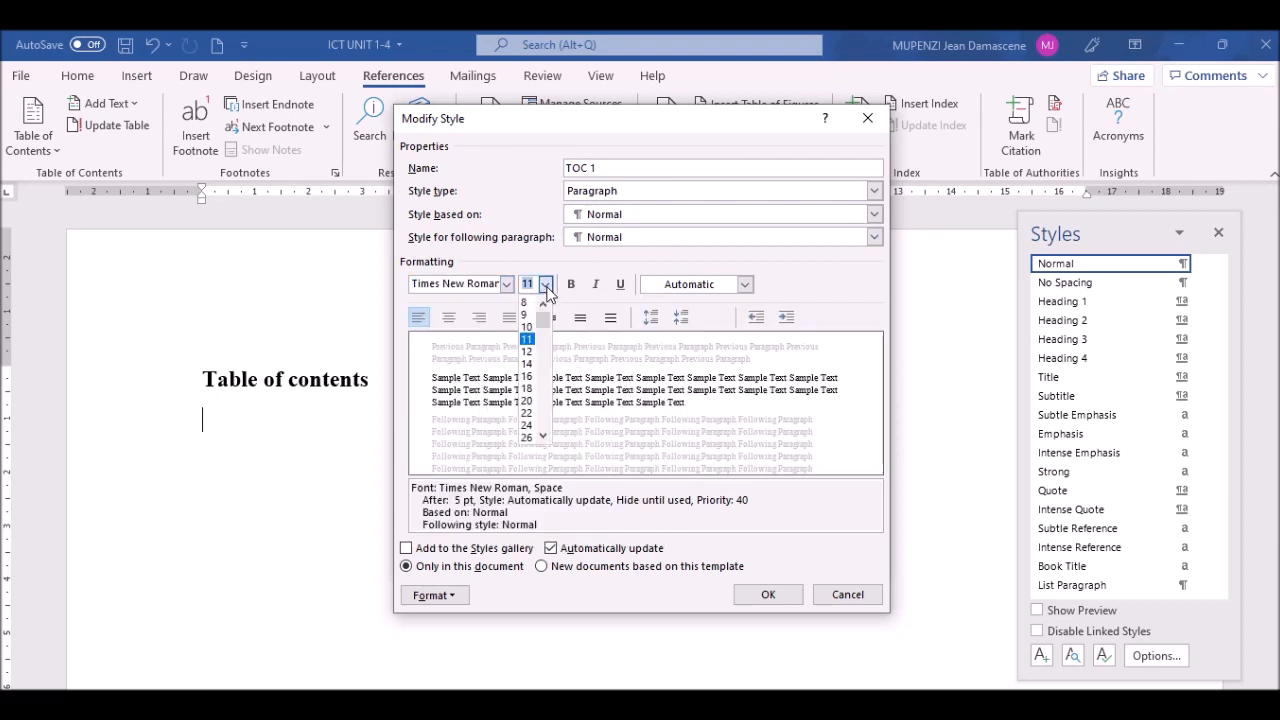
{"action": "left_click", "coordinate": [527, 364]}
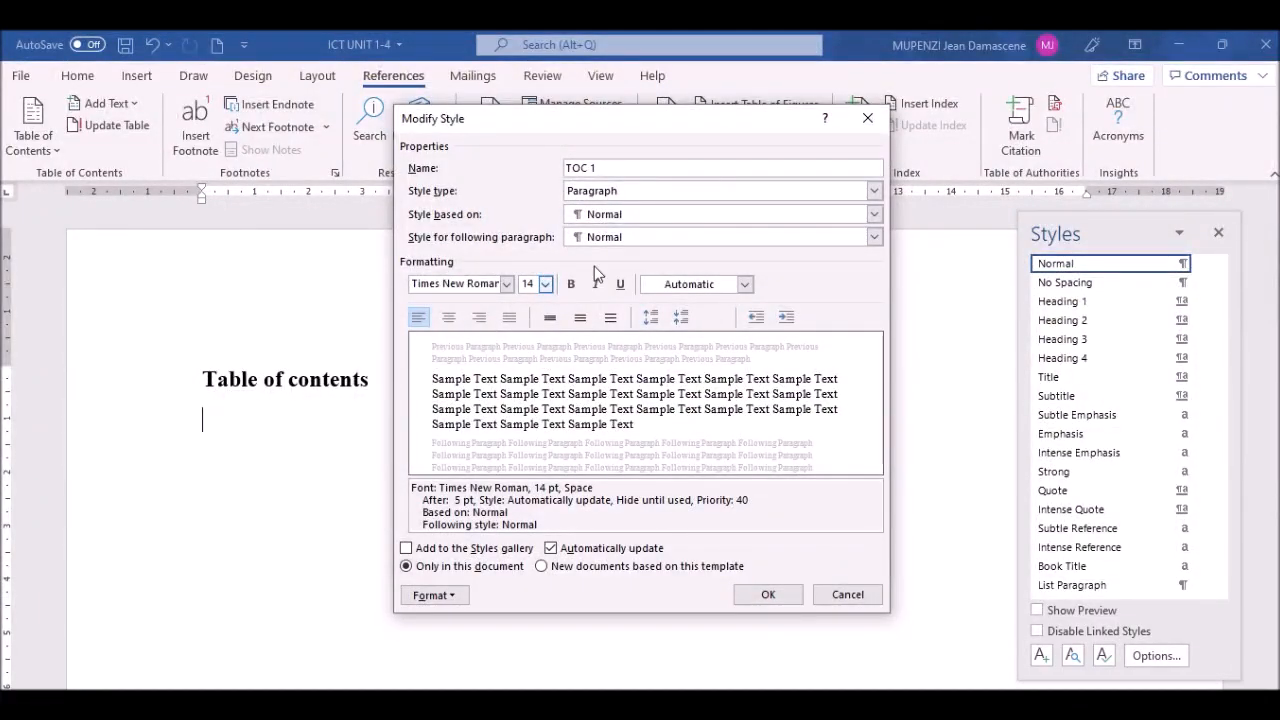
{"action": "left_click", "coordinate": [745, 284]}
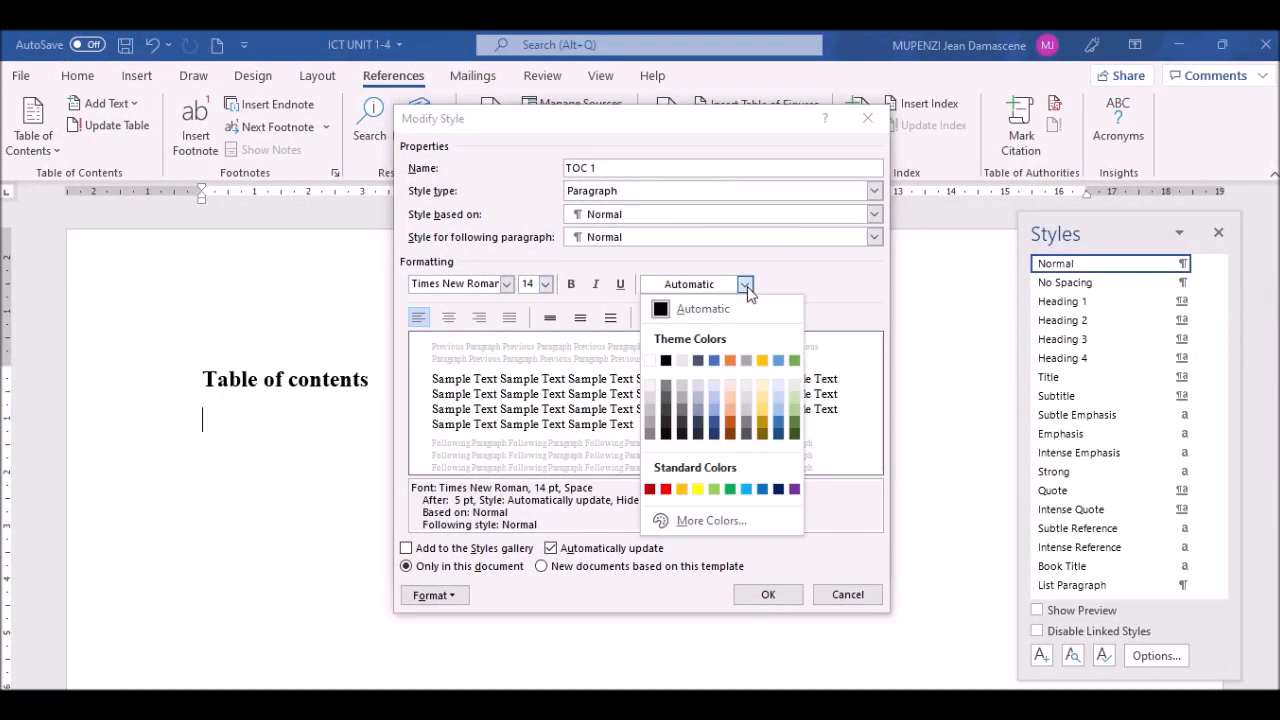
{"action": "left_click", "coordinate": [703, 316]}
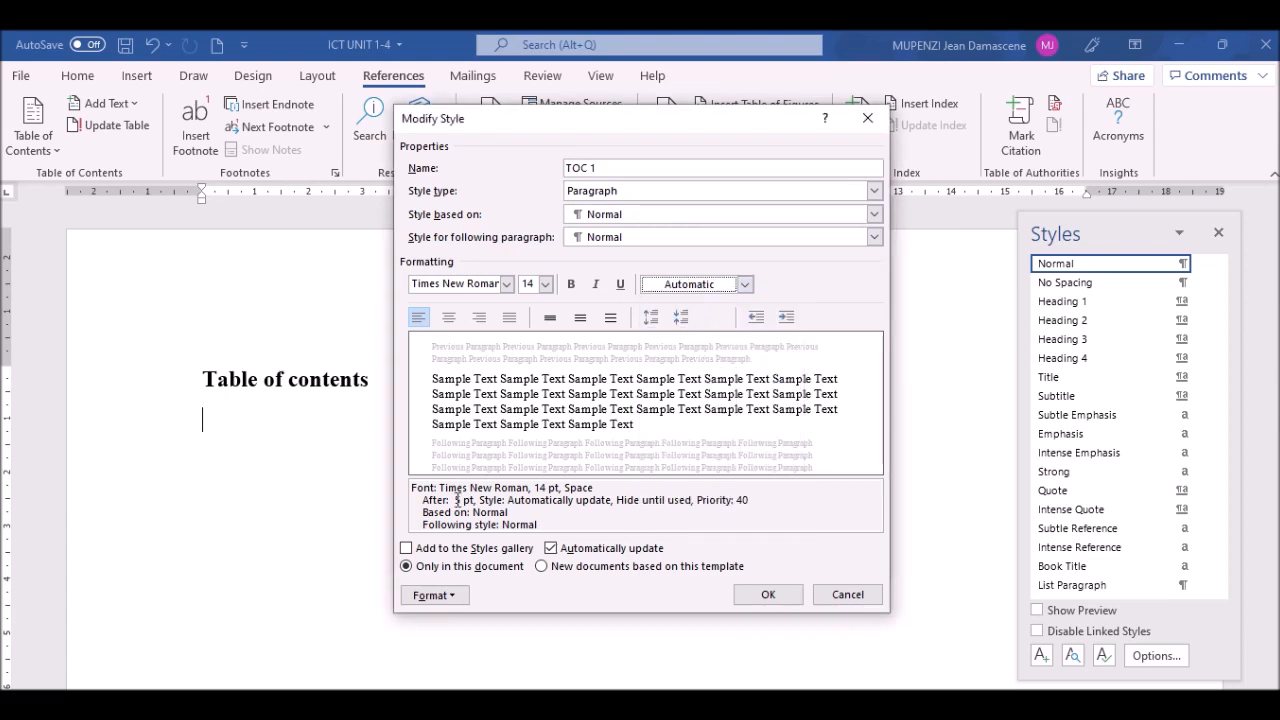
{"action": "left_click", "coordinate": [455, 596]}
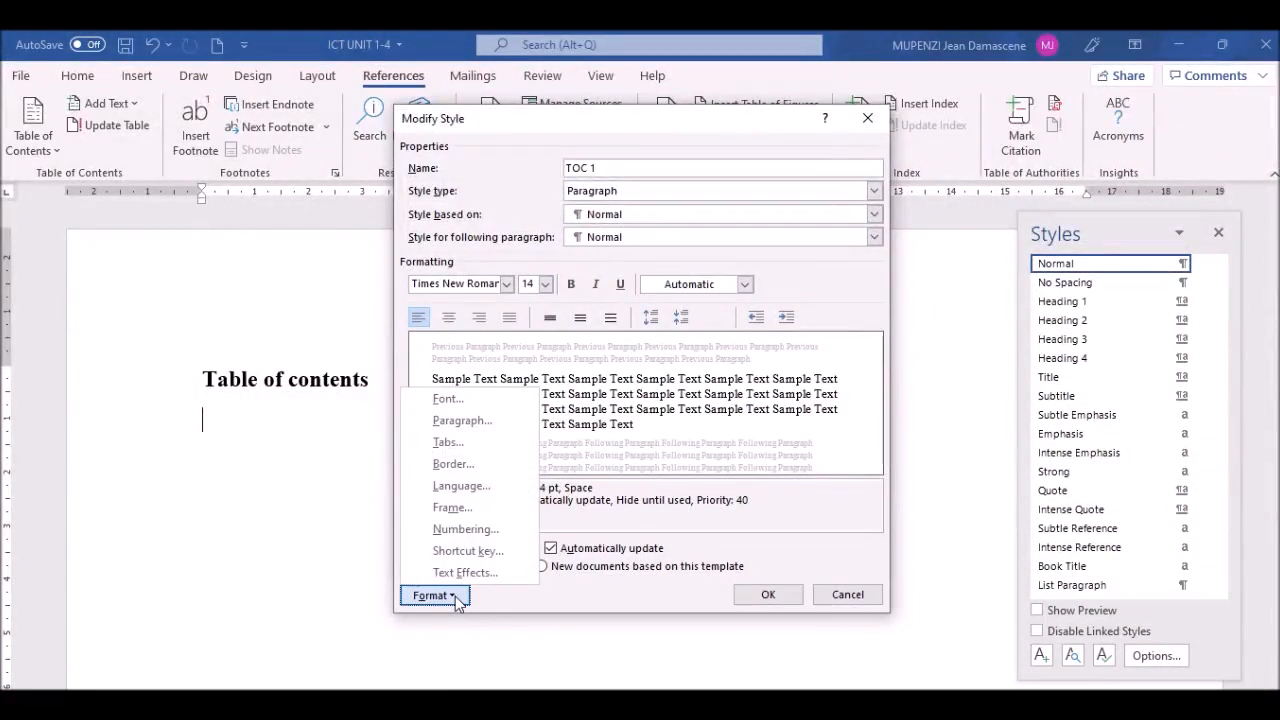
{"action": "left_click", "coordinate": [476, 421]}
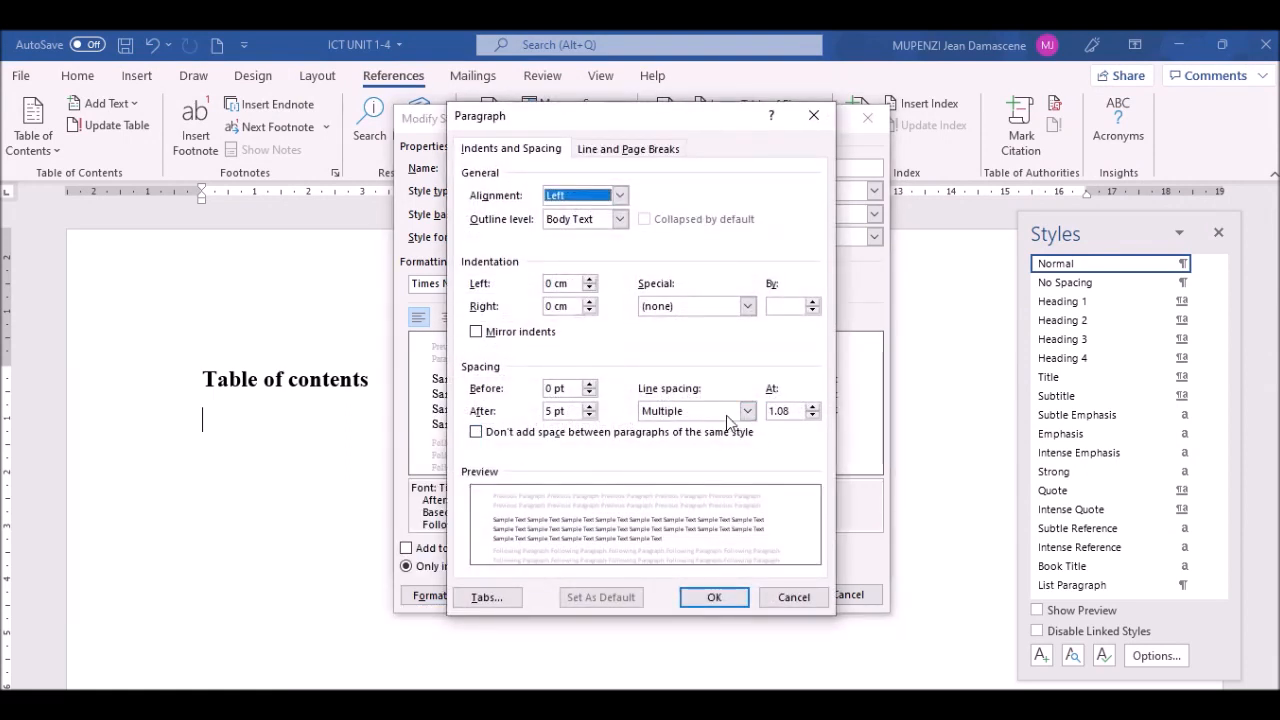
Step: Give TOC 1 single line spacing and 0 pt after, then confirm the Paragraph, Modify Style and Style dialogs
{"action": "left_click", "coordinate": [679, 412]}
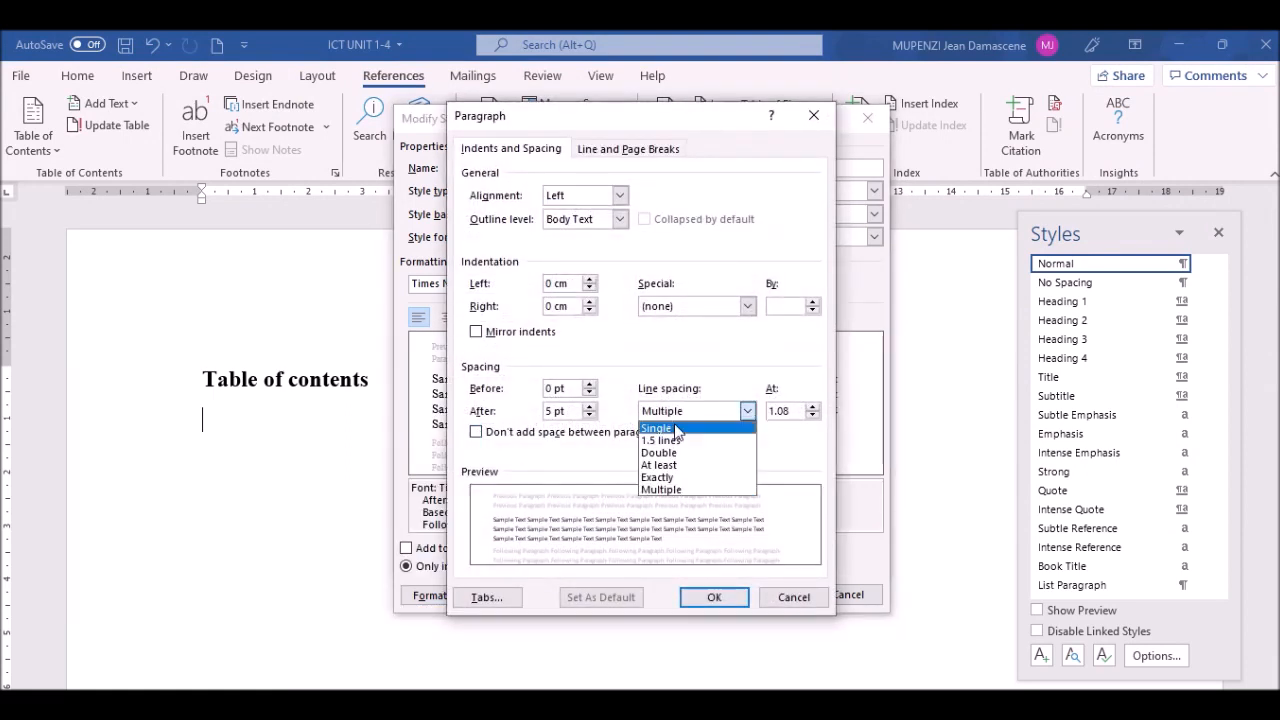
{"action": "left_click", "coordinate": [676, 427]}
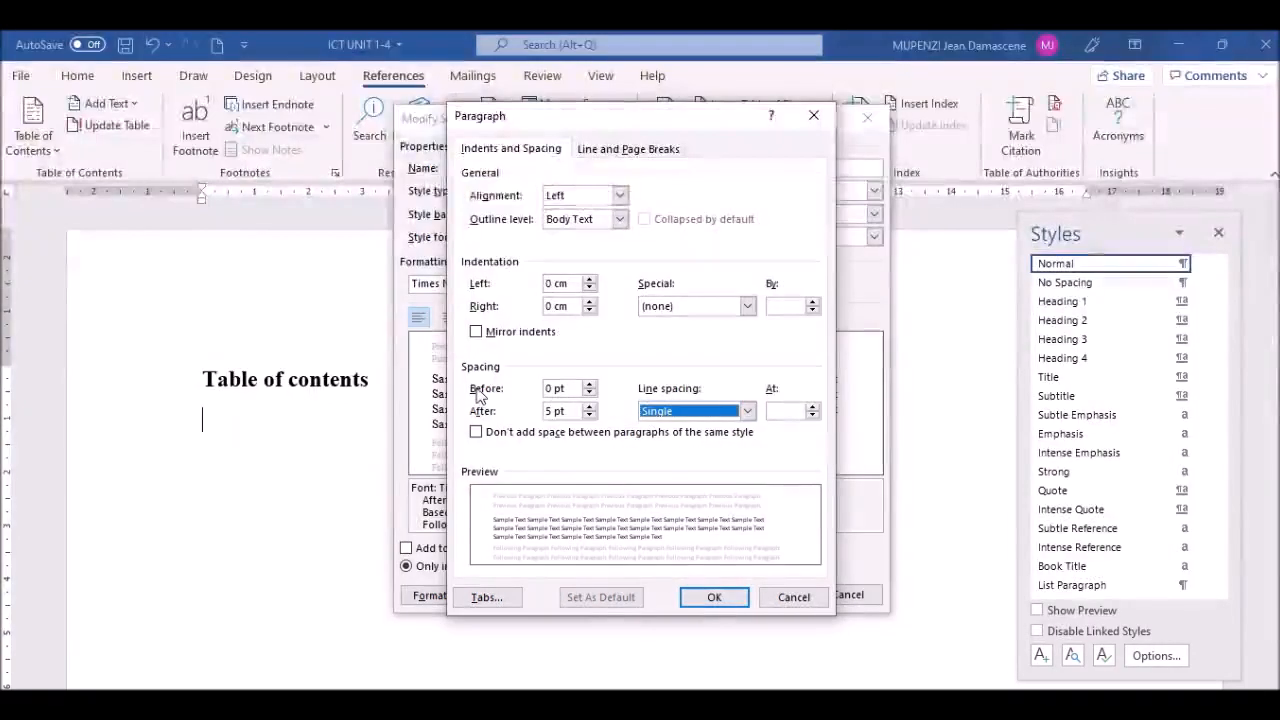
{"action": "left_click", "coordinate": [589, 416]}
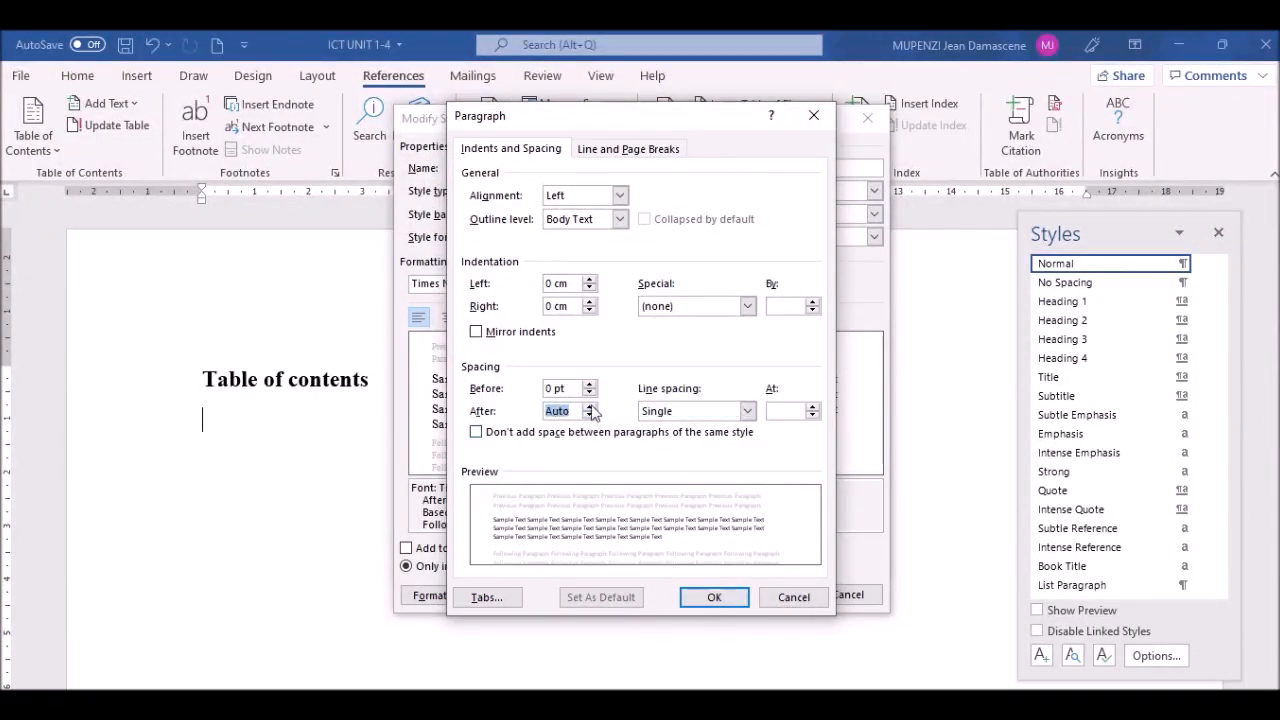
{"action": "left_click", "coordinate": [722, 600]}
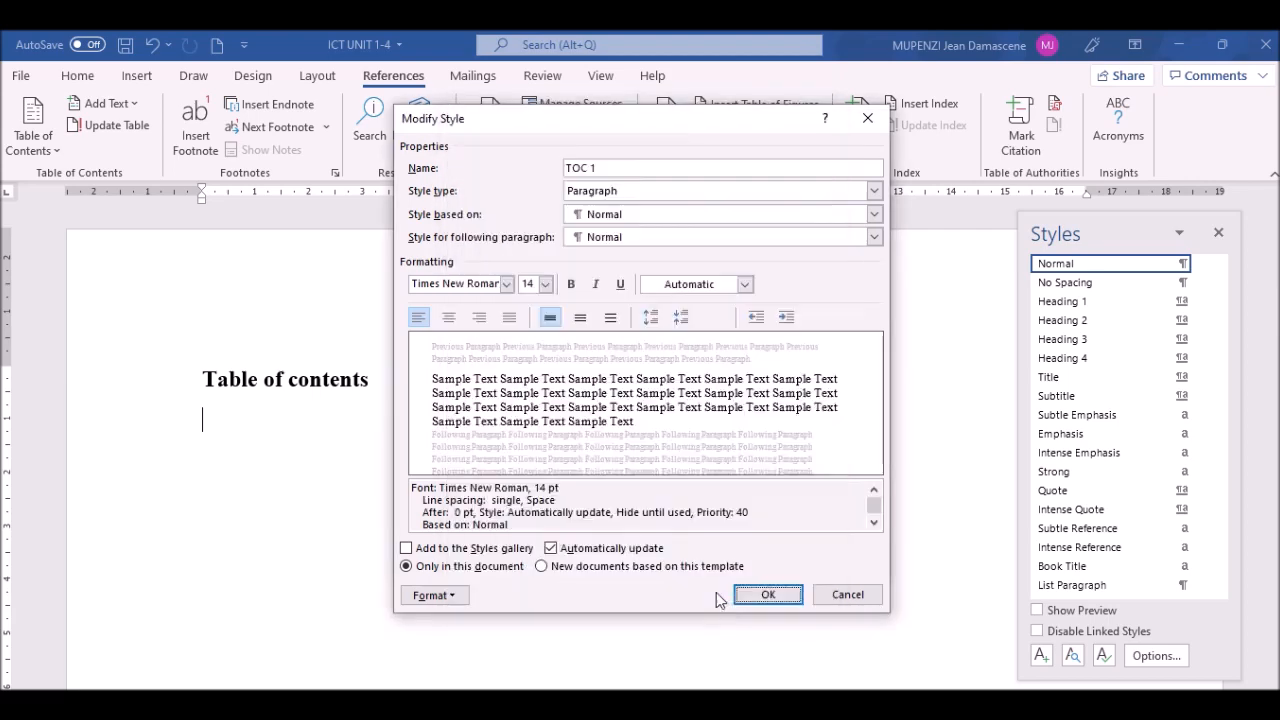
{"action": "left_click", "coordinate": [768, 596]}
{"action": "left_click", "coordinate": [667, 525]}
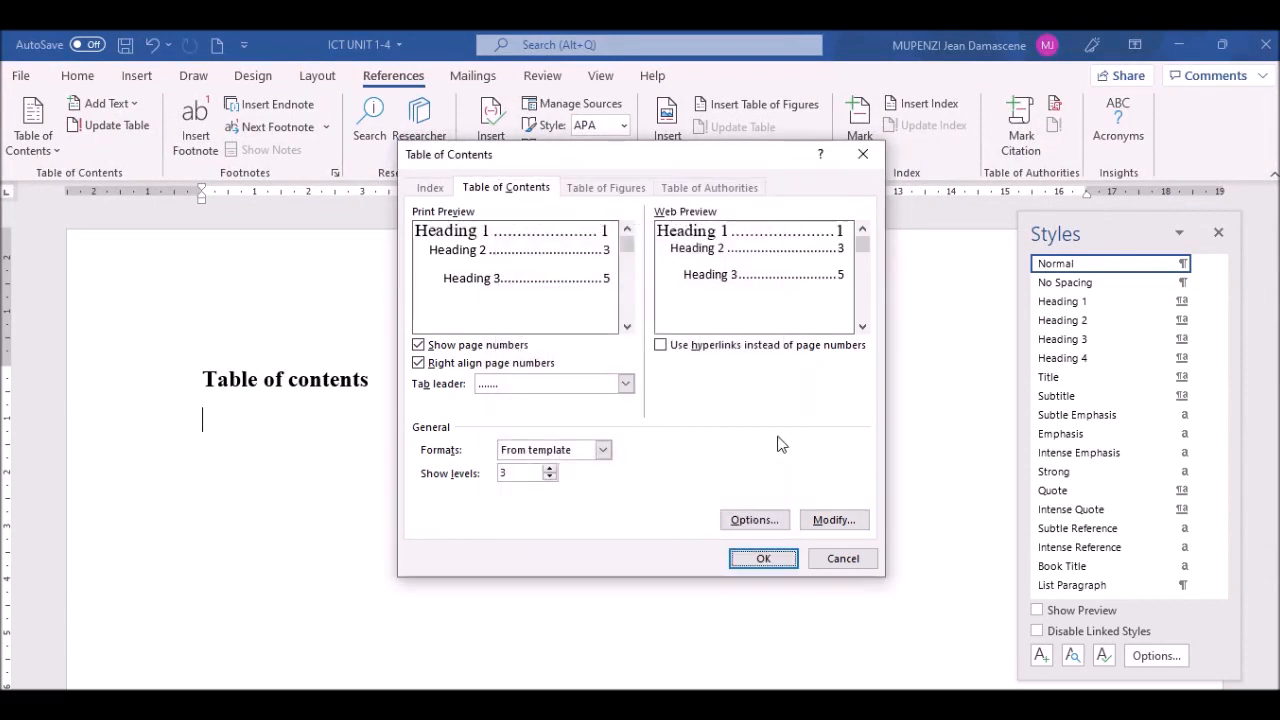
Step: Insert the automatic table of contents below the title and close the Styles pane
{"action": "left_click", "coordinate": [764, 558]}
{"action": "left_click", "coordinate": [760, 563]}
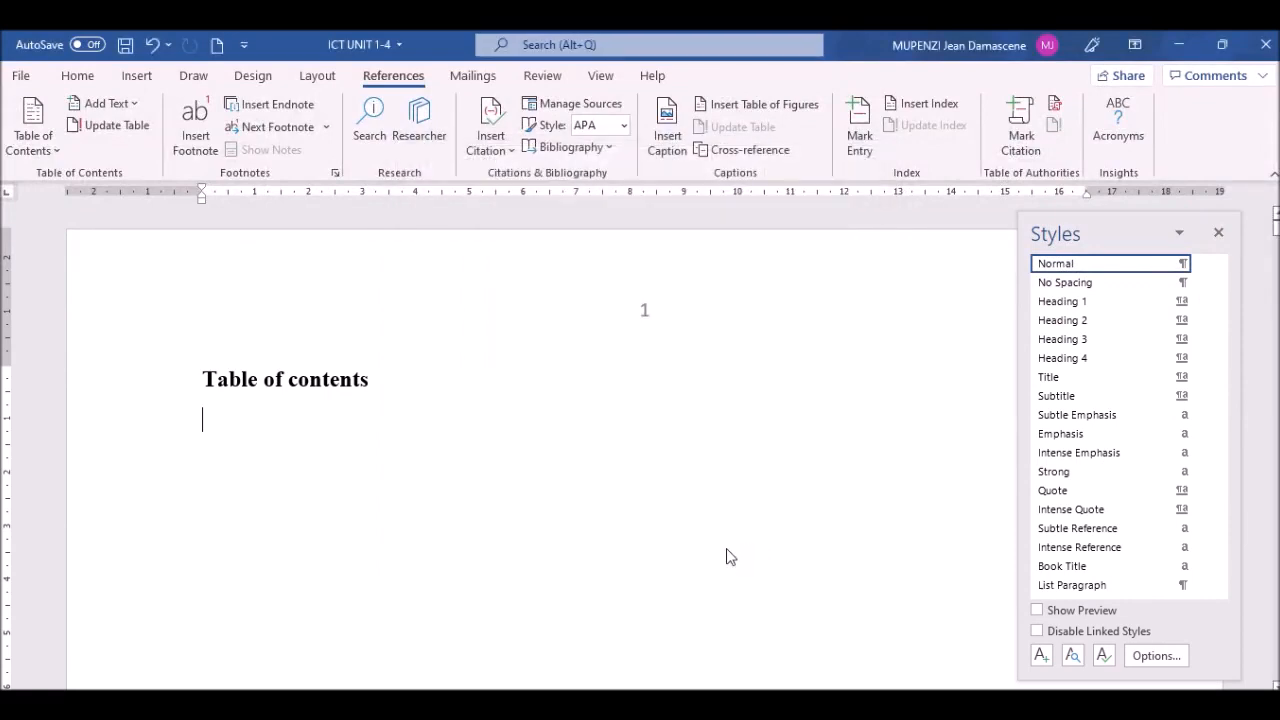
{"action": "left_click", "coordinate": [1219, 234]}
Step: Review the generated table of contents entries for the Unit 1 and Unit 2 headings
{"action": "left_click_drag", "start_coordinate": [1273, 243], "coordinate": [1274, 220]}
{"action": "left_click", "coordinate": [248, 380]}
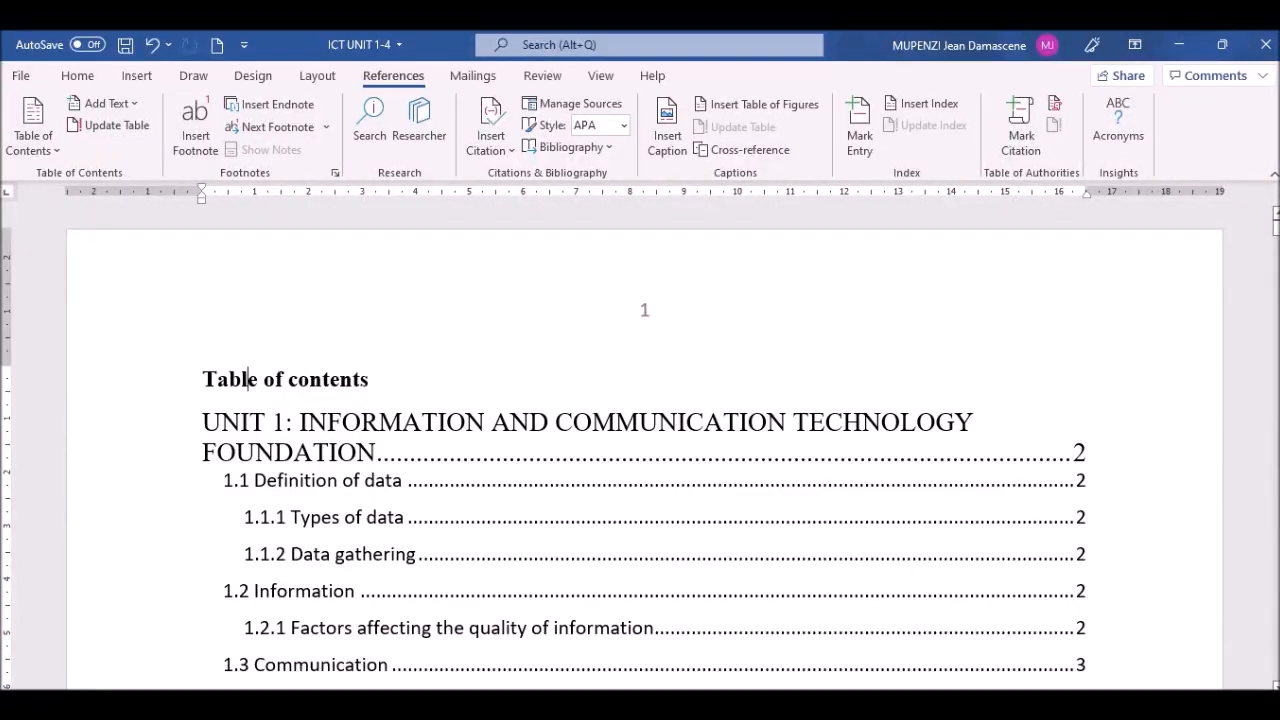
{"action": "mouse_move", "coordinate": [1275, 222]}
{"action": "left_mouse_down"}
{"action": "mouse_move", "coordinate": [1275, 240]}
{"action": "mouse_move", "coordinate": [1275, 222]}
{"action": "left_mouse_up"}
{"action": "left_click", "coordinate": [342, 476]}
{"action": "scroll", "coordinate": [1260, 684], "scroll_direction": "down", "scroll_amount": 2}
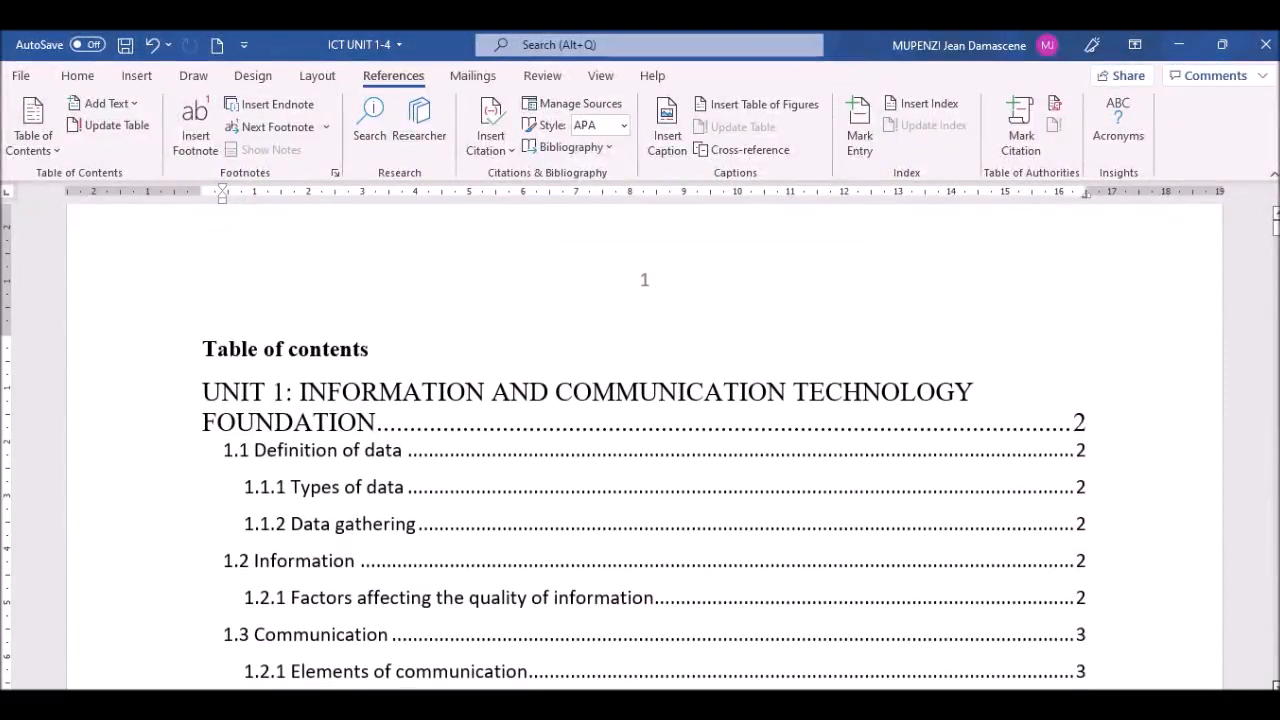
{"action": "scroll", "coordinate": [939, 562], "scroll_direction": "down", "scroll_amount": 1}
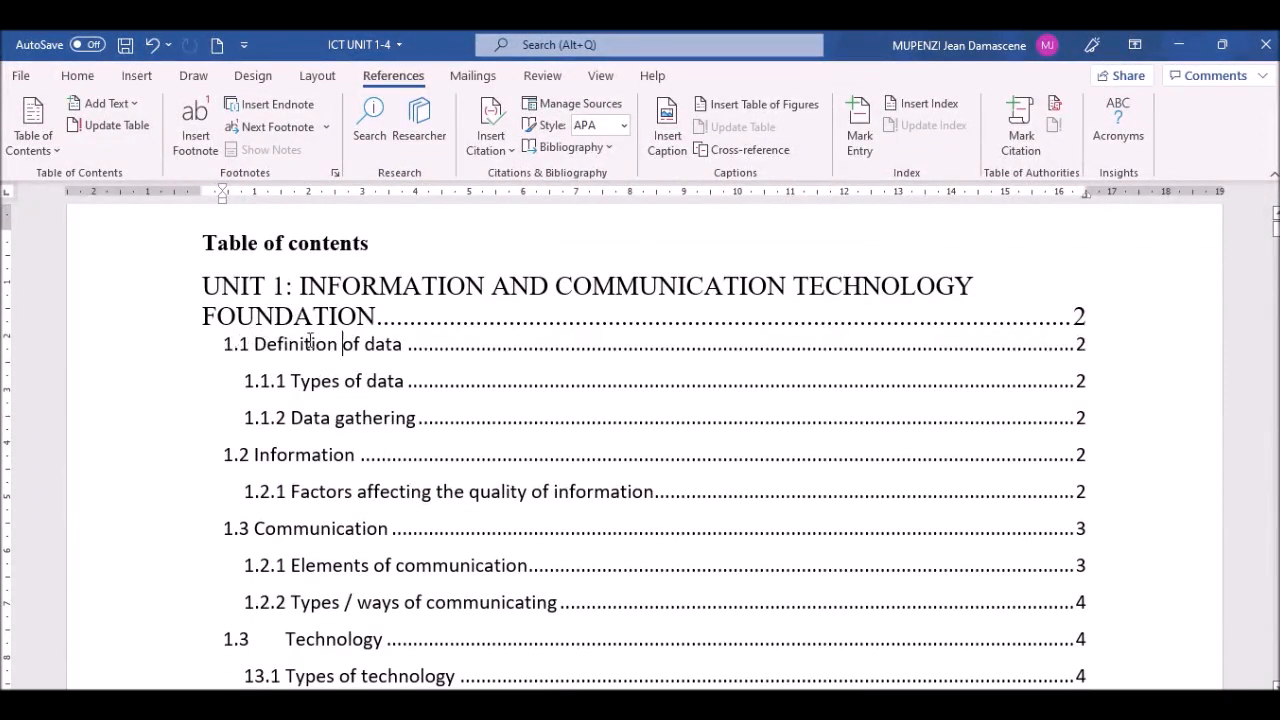
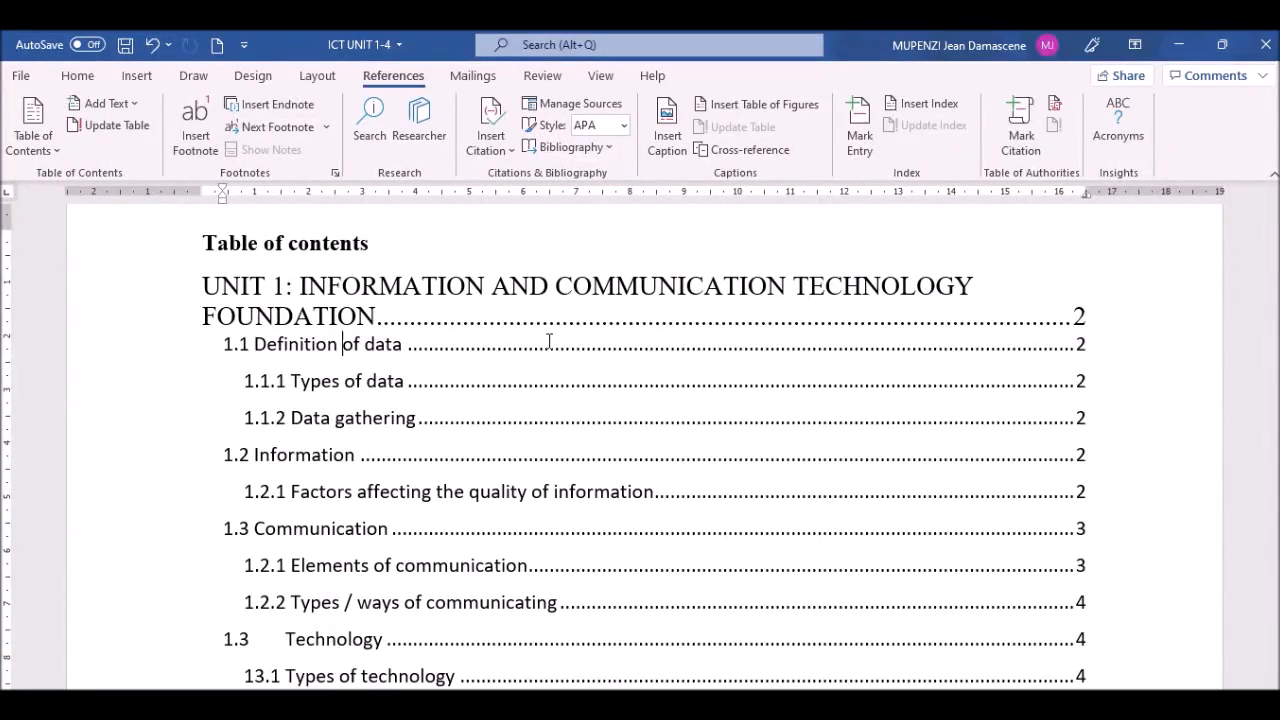
Step: Select the 'Table of contents' title, then start and cancel a table of contents update
{"action": "left_click_drag", "start_coordinate": [375, 244], "coordinate": [202, 244]}
{"action": "left_click", "coordinate": [400, 319]}
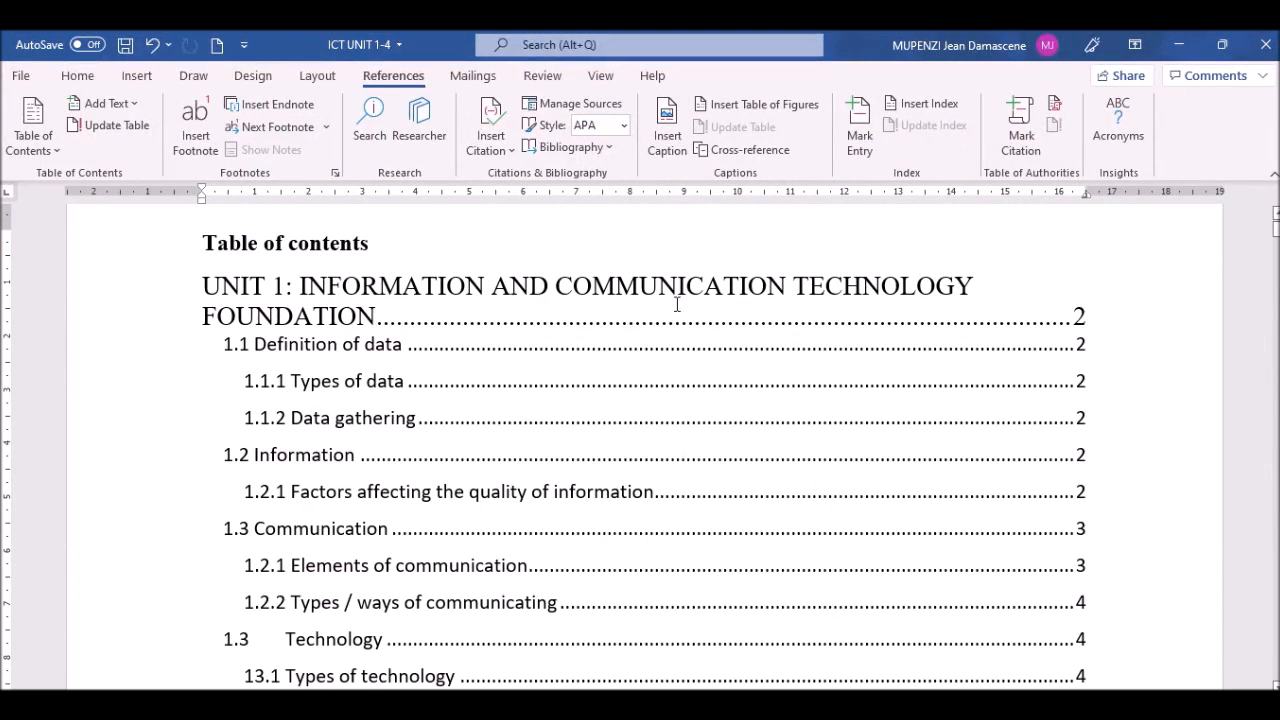
{"action": "right_click", "coordinate": [606, 366]}
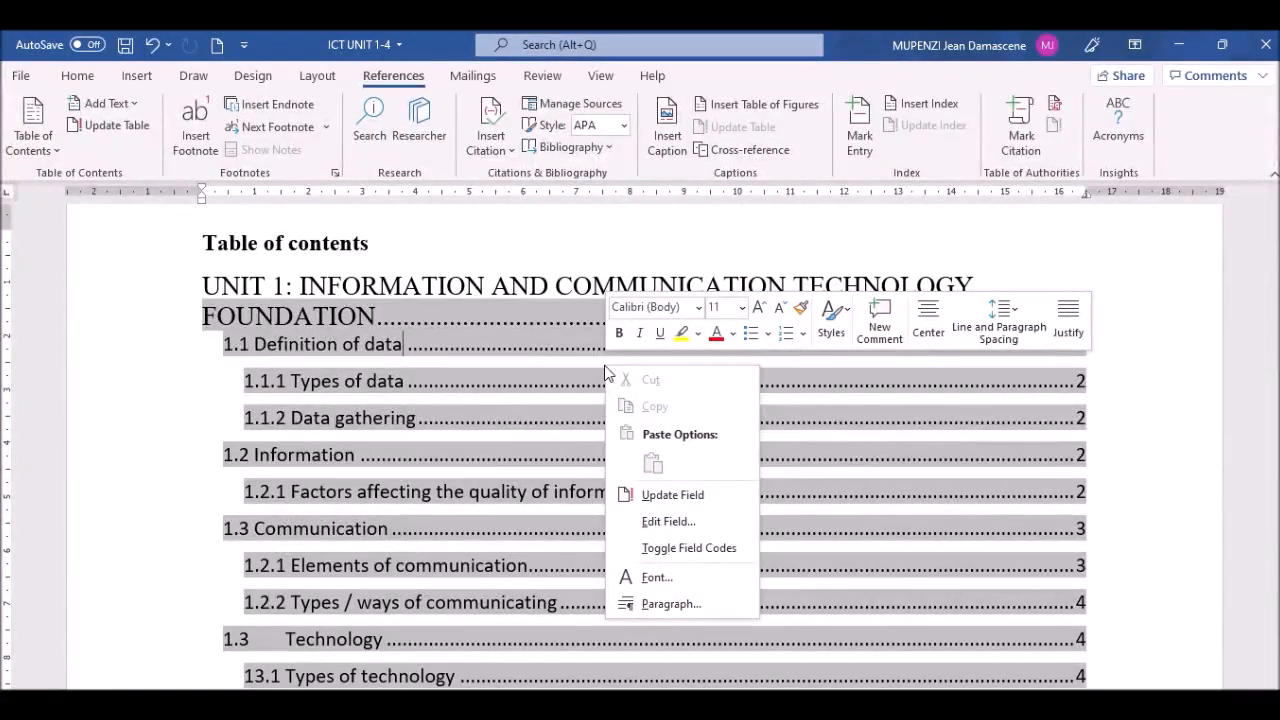
{"action": "left_click", "coordinate": [656, 494]}
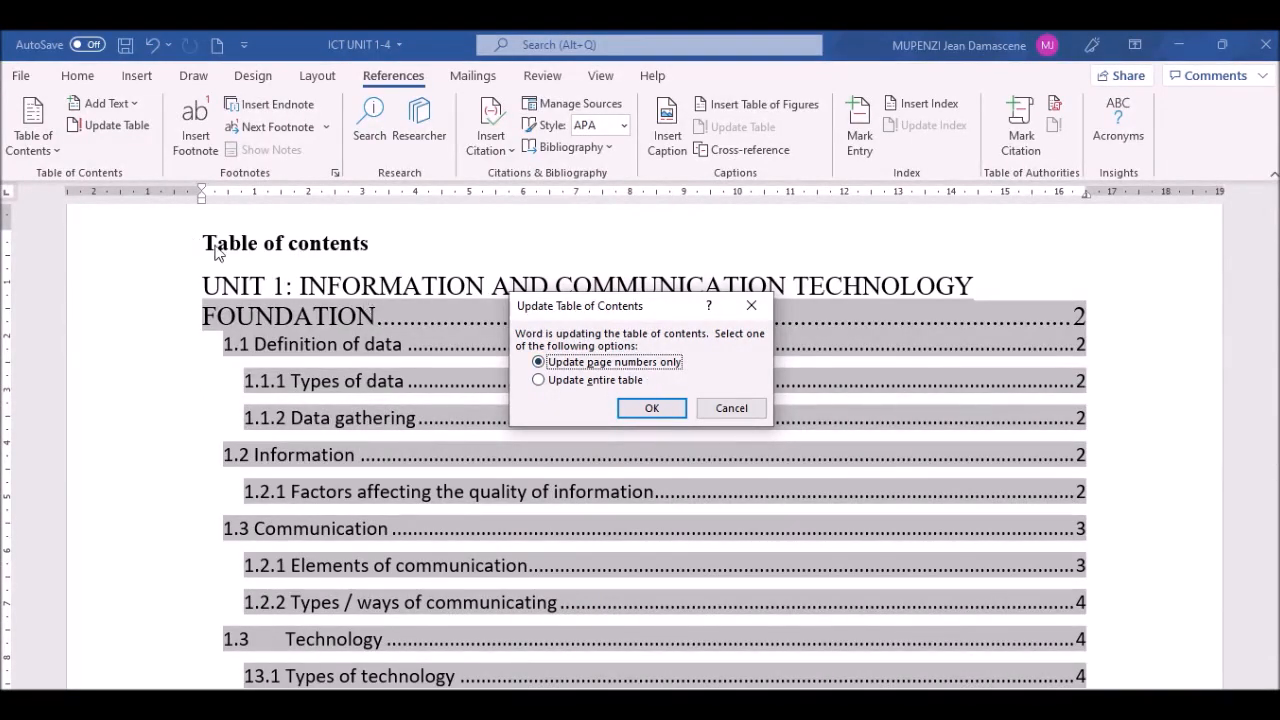
{"action": "left_click", "coordinate": [733, 408]}
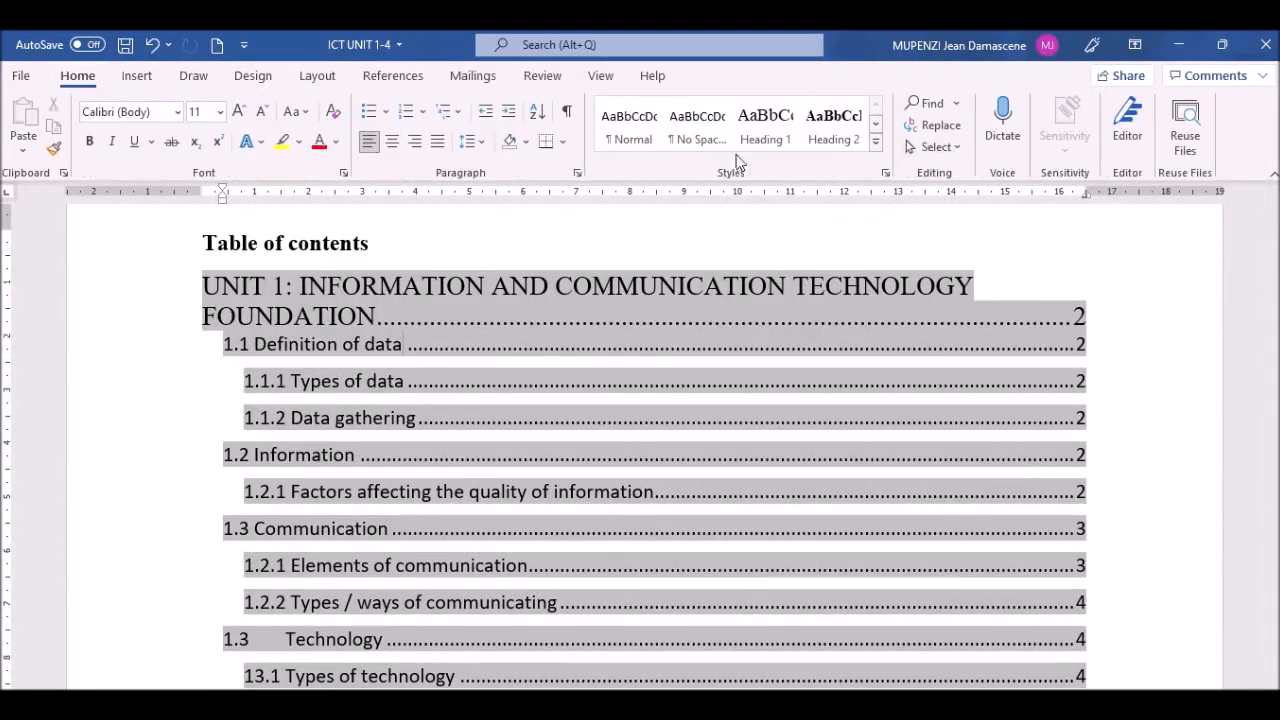
Step: Dock the Styles pane and check the styles of the title and the UNIT 1 and 1.1 entries
{"action": "left_click", "coordinate": [886, 173]}
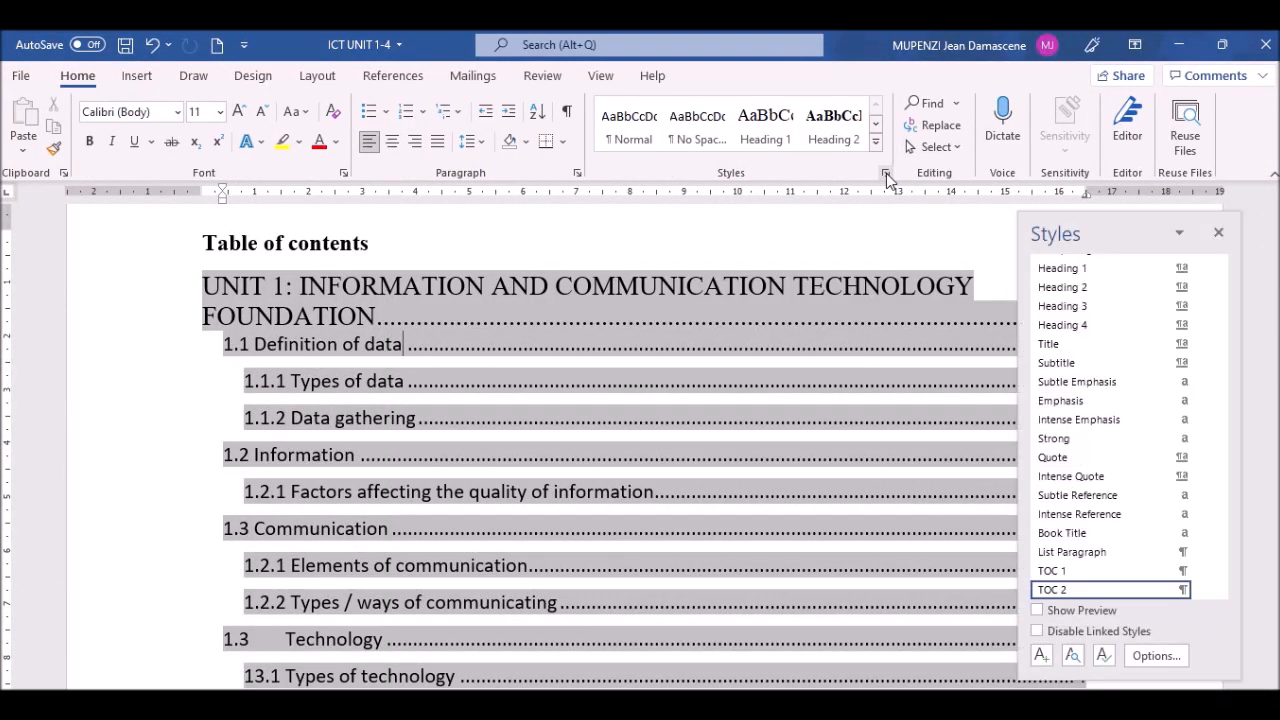
{"action": "left_click_drag", "start_coordinate": [378, 246], "coordinate": [204, 246]}
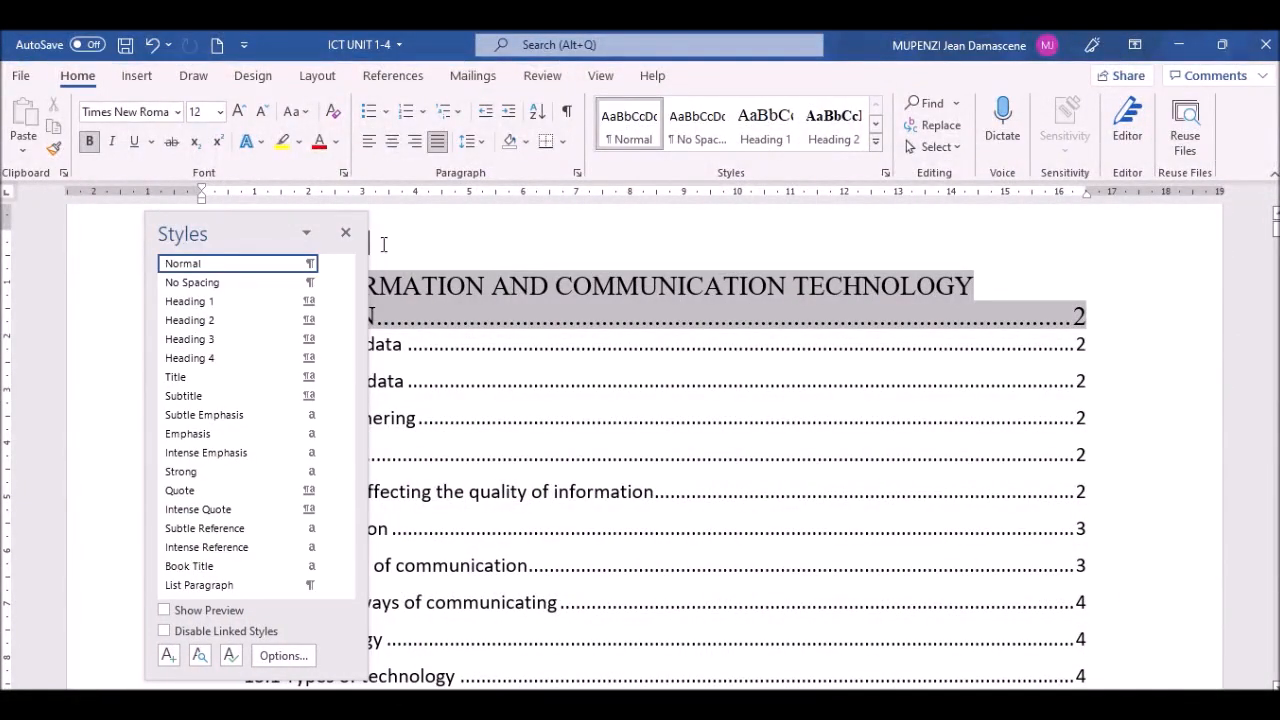
{"action": "left_click_drag", "start_coordinate": [338, 242], "coordinate": [1272, 262]}
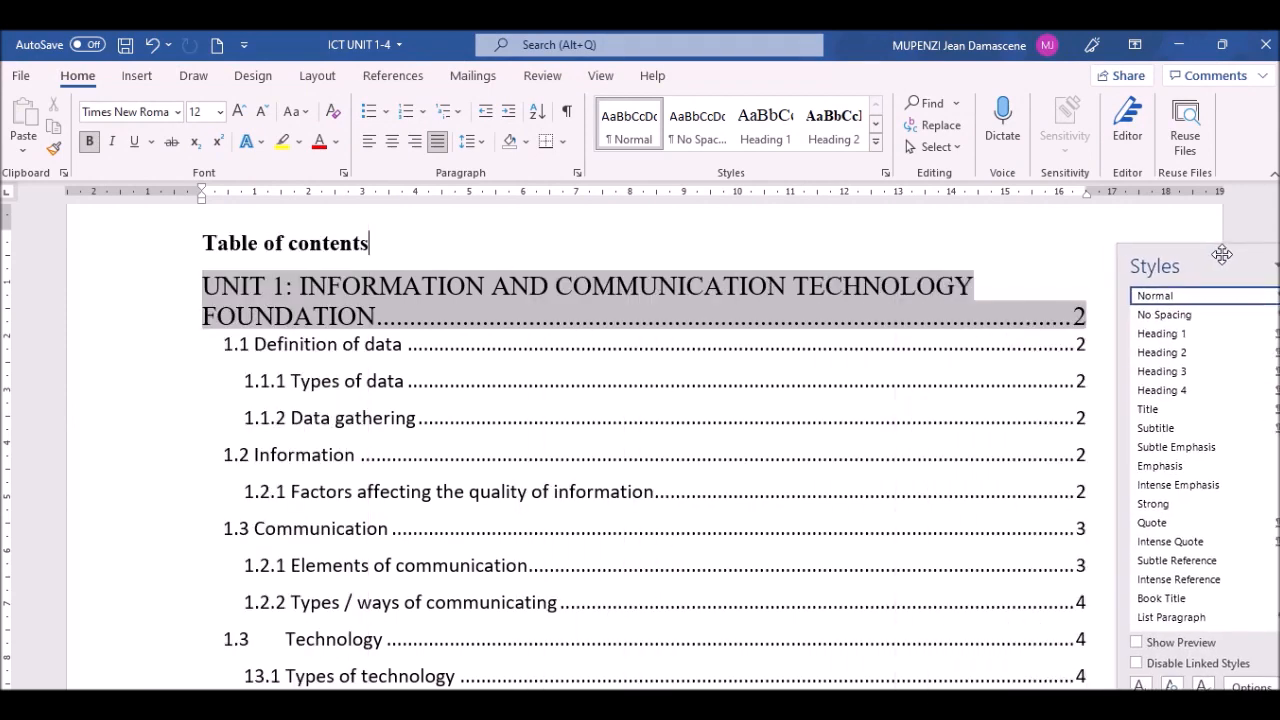
{"action": "left_click", "coordinate": [133, 416]}
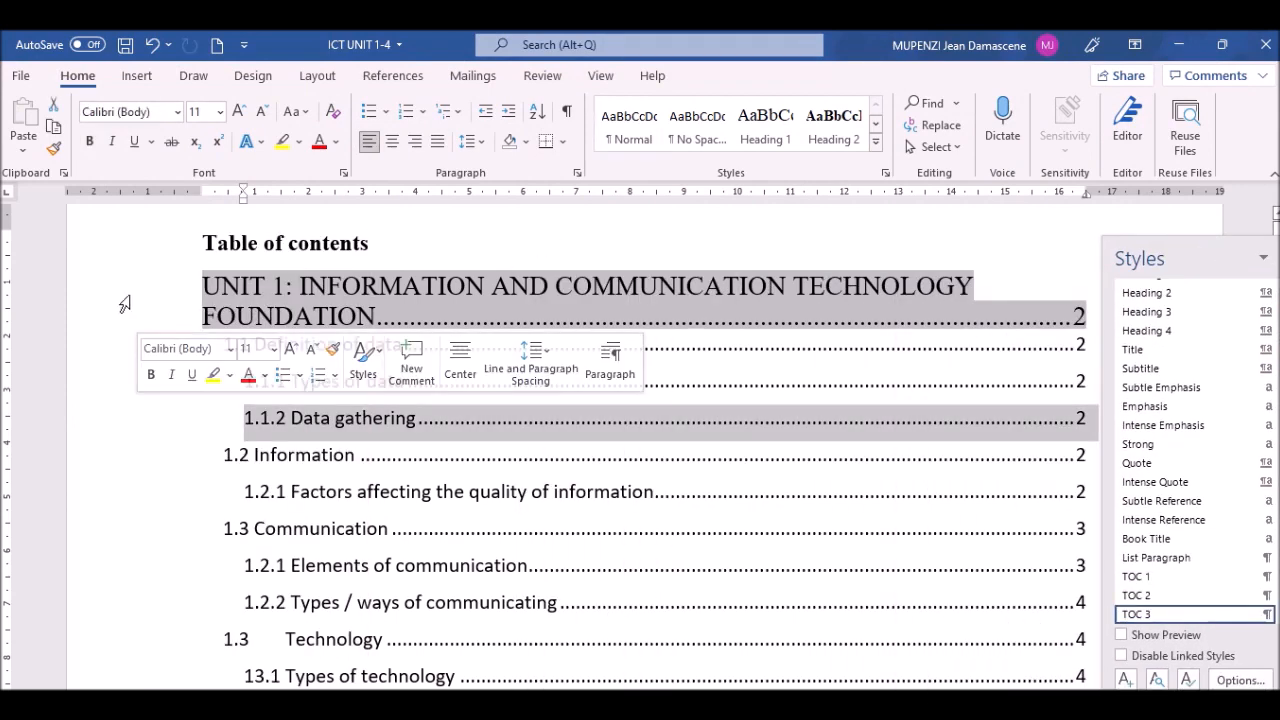
{"action": "left_click", "coordinate": [228, 243]}
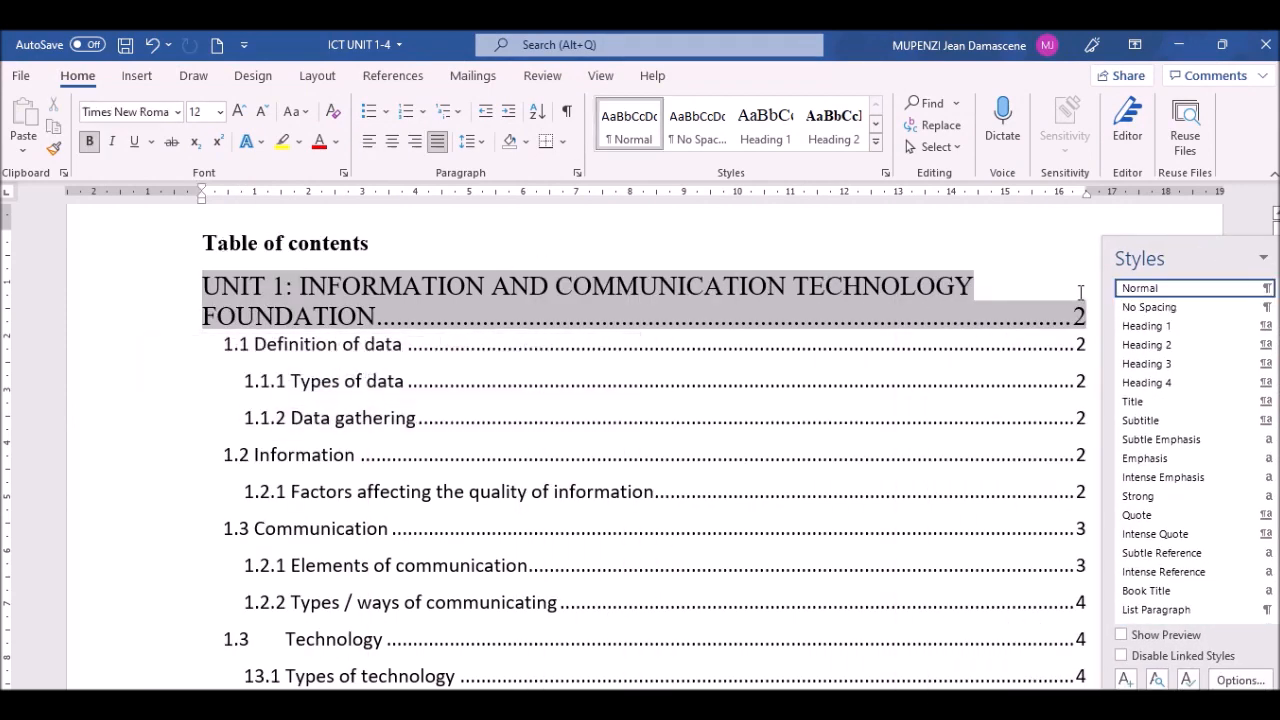
{"action": "left_click", "coordinate": [769, 341]}
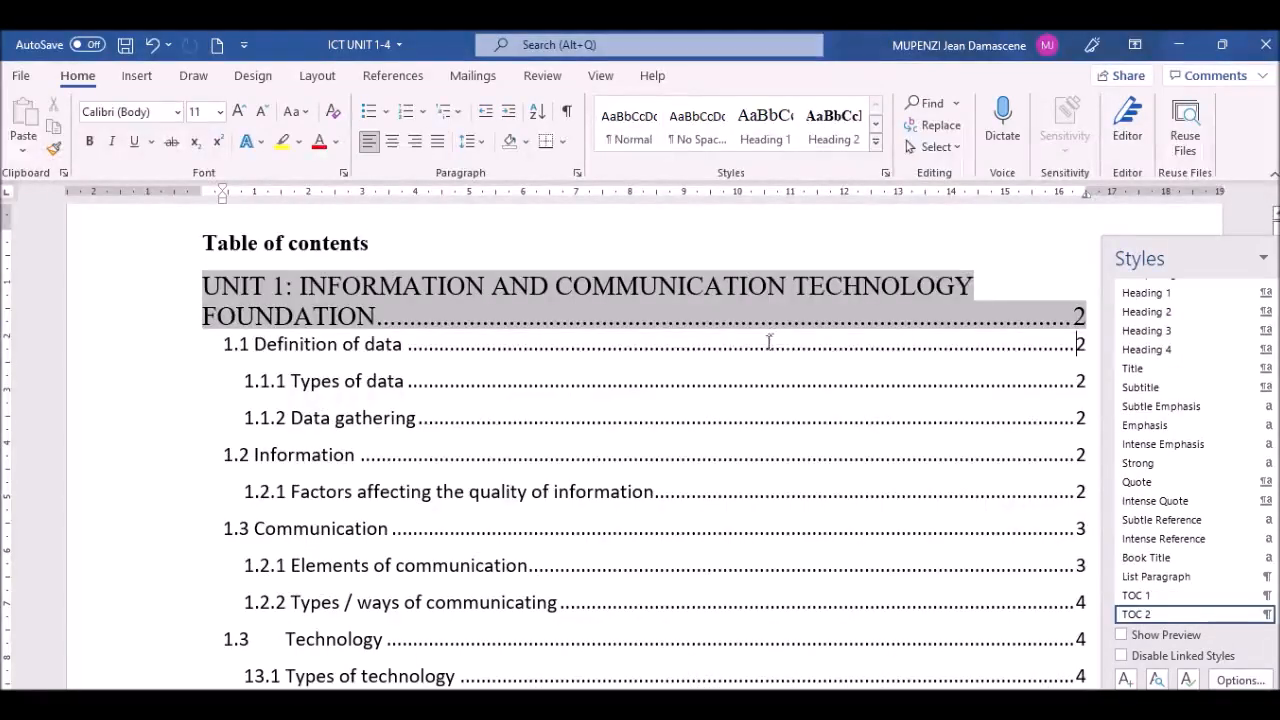
{"action": "left_click", "coordinate": [699, 304]}
{"action": "left_click", "coordinate": [618, 243]}
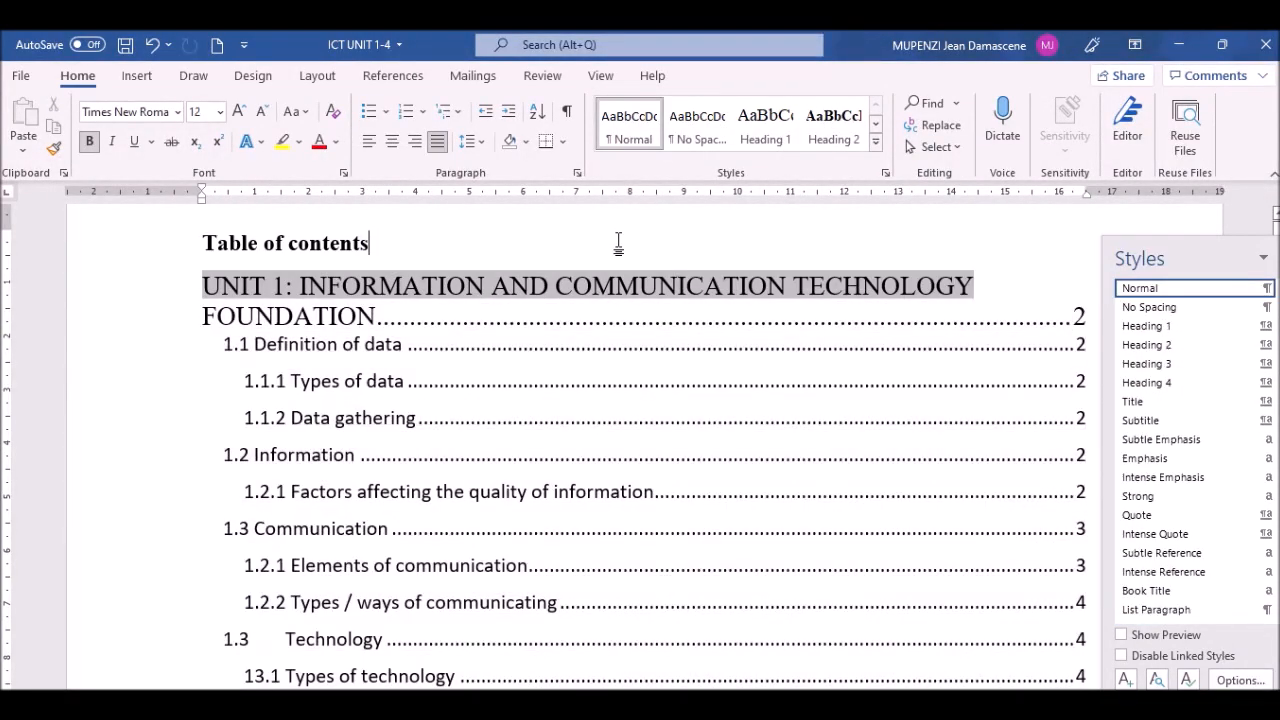
Step: Reselect the title, compare it with the UNIT 1 entry's style, and close the Styles pane
{"action": "double_click", "coordinate": [331, 246]}
{"action": "left_click_drag", "start_coordinate": [205, 245], "coordinate": [391, 240]}
{"action": "left_click", "coordinate": [380, 316]}
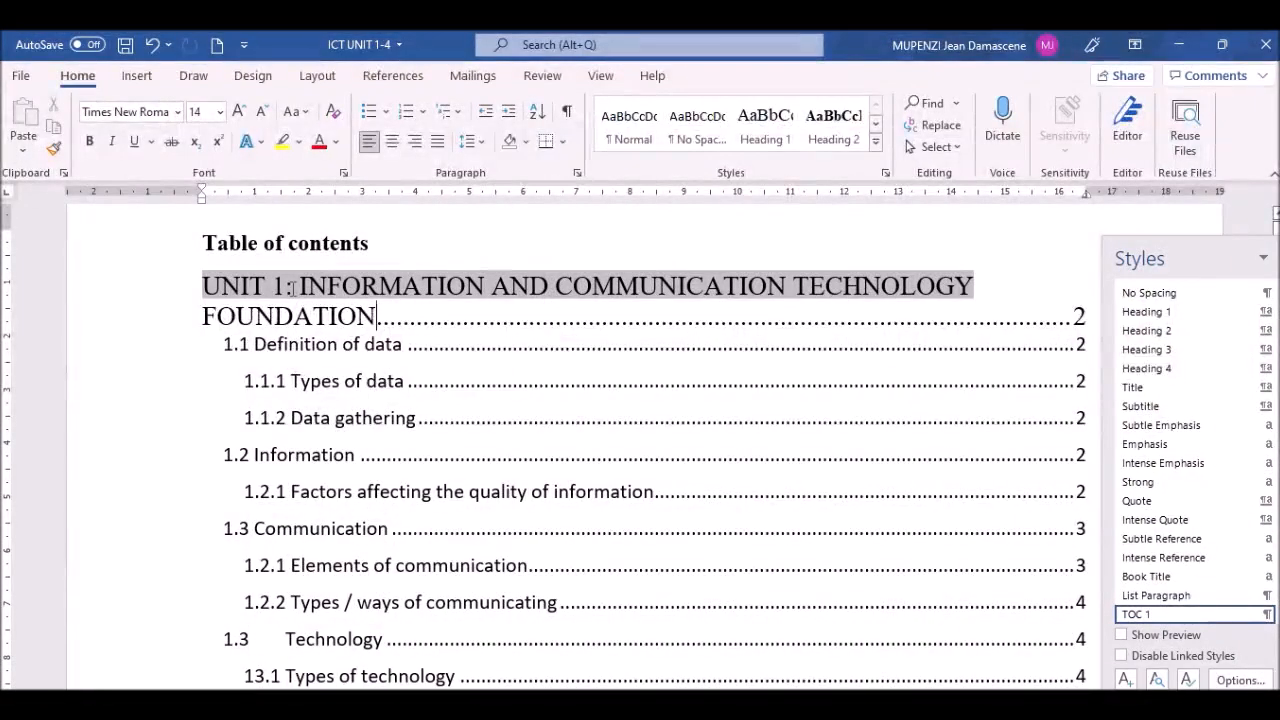
{"action": "left_click_drag", "start_coordinate": [1226, 249], "coordinate": [780, 244]}
{"action": "left_click", "coordinate": [995, 260]}
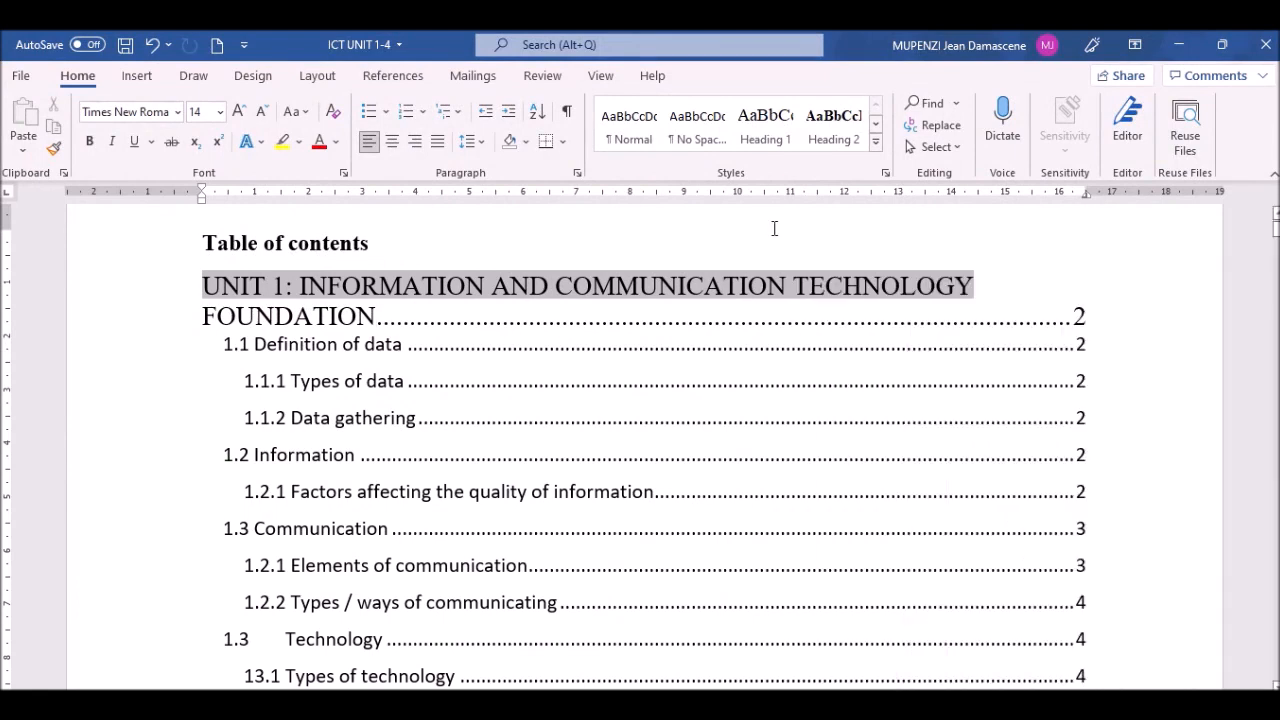
{"action": "left_click", "coordinate": [178, 340]}
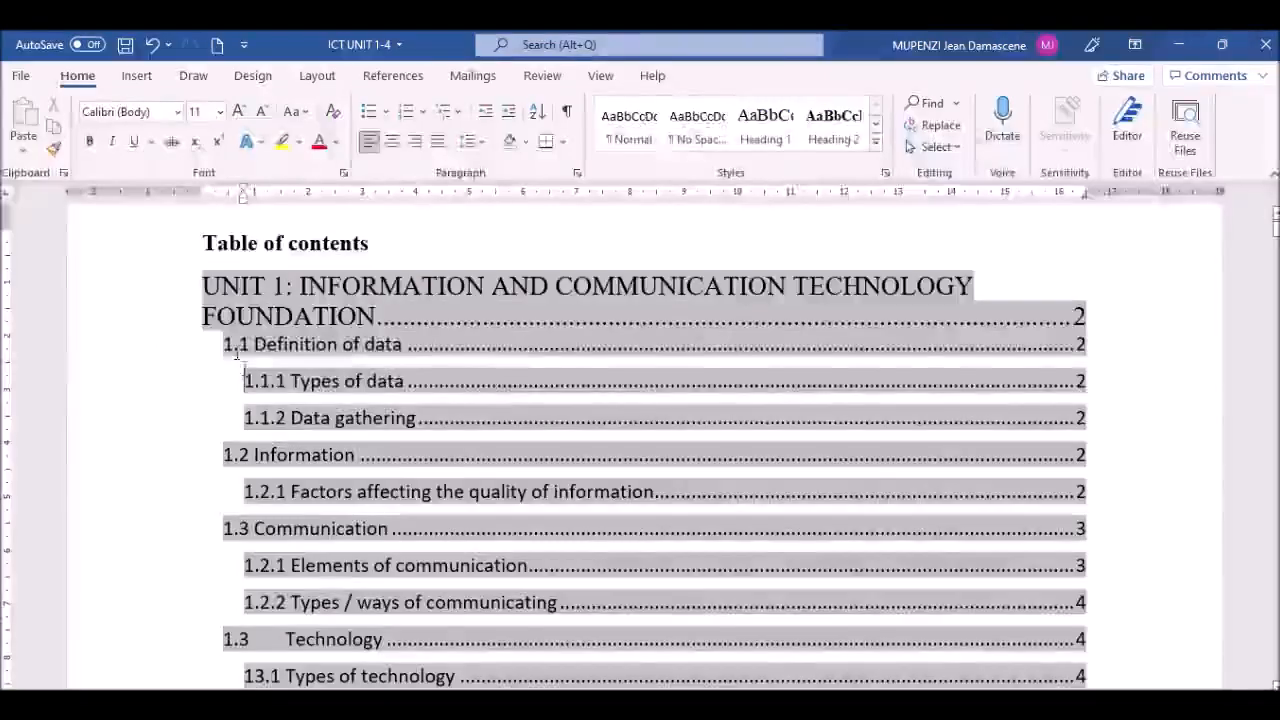
{"action": "left_click", "coordinate": [260, 242]}
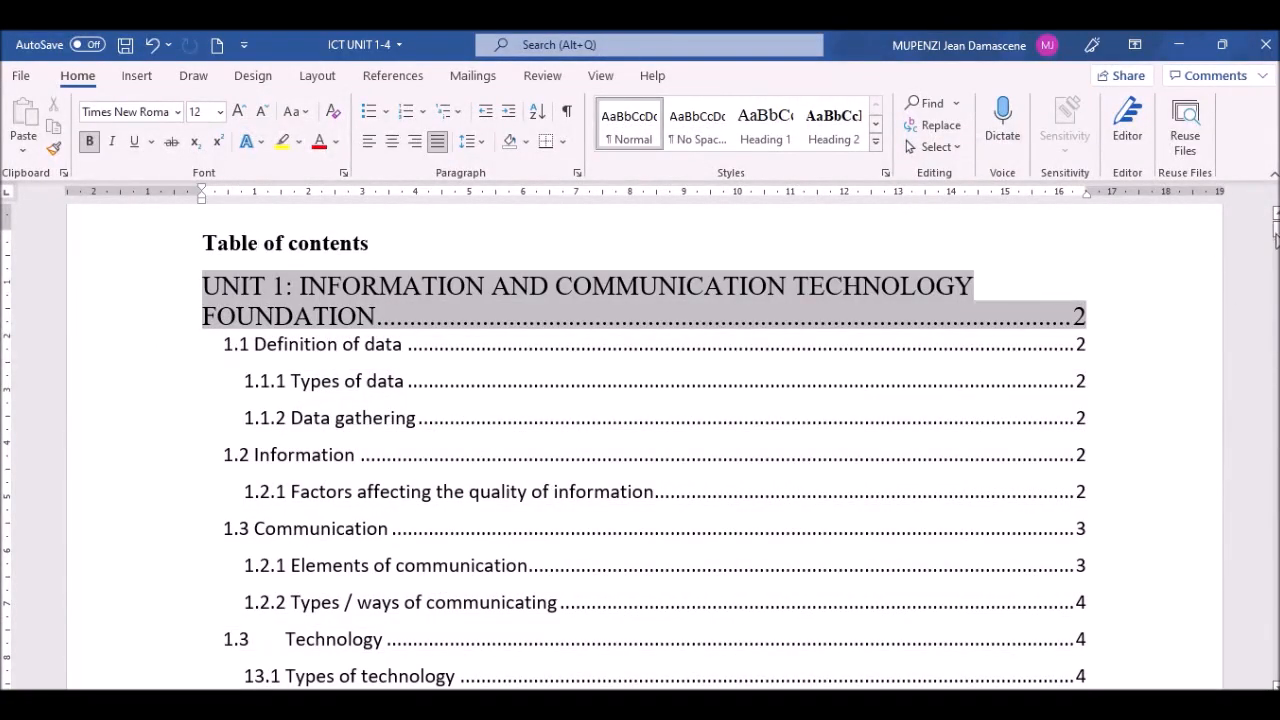
{"action": "mouse_move", "coordinate": [1276, 234]}
{"action": "left_mouse_down"}
{"action": "mouse_move", "coordinate": [1277, 272]}
{"action": "mouse_move", "coordinate": [1277, 210]}
{"action": "left_mouse_up"}
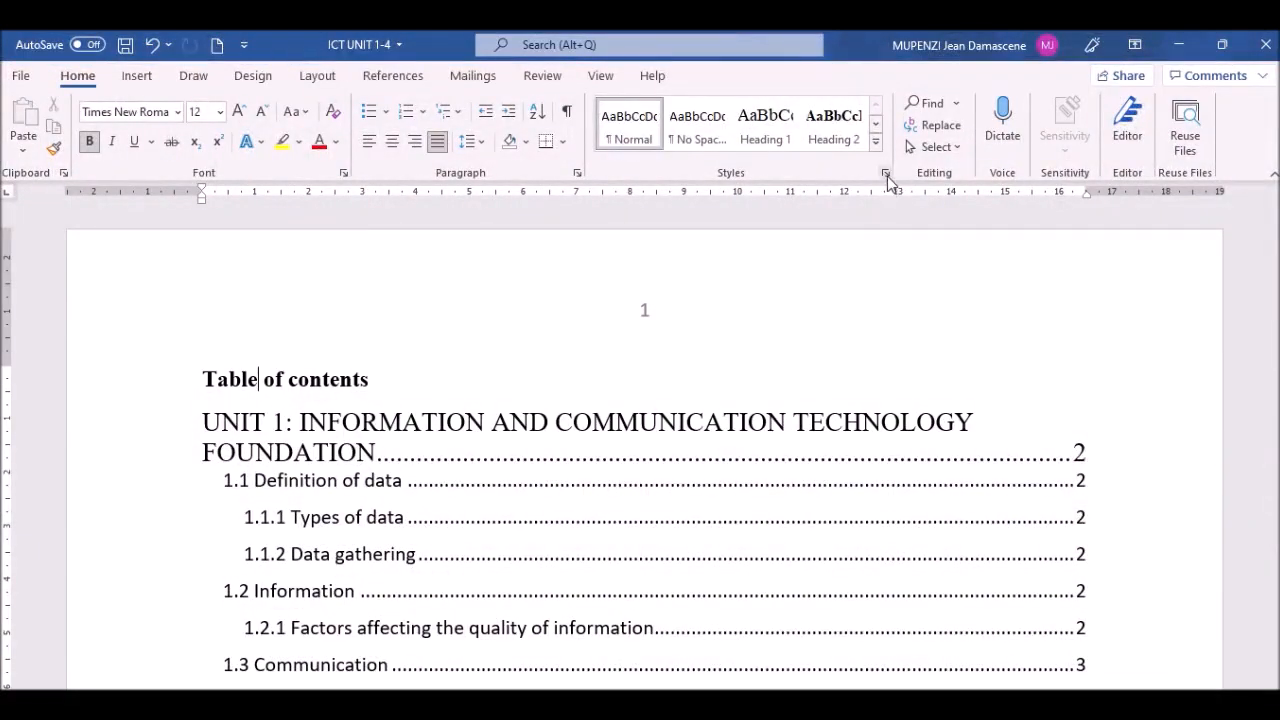
Step: Apply the Heading 1 style to the 'Table of contents' title from the docked Styles pane
{"action": "left_click", "coordinate": [886, 174]}
{"action": "left_click_drag", "start_coordinate": [860, 250], "coordinate": [1172, 240]}
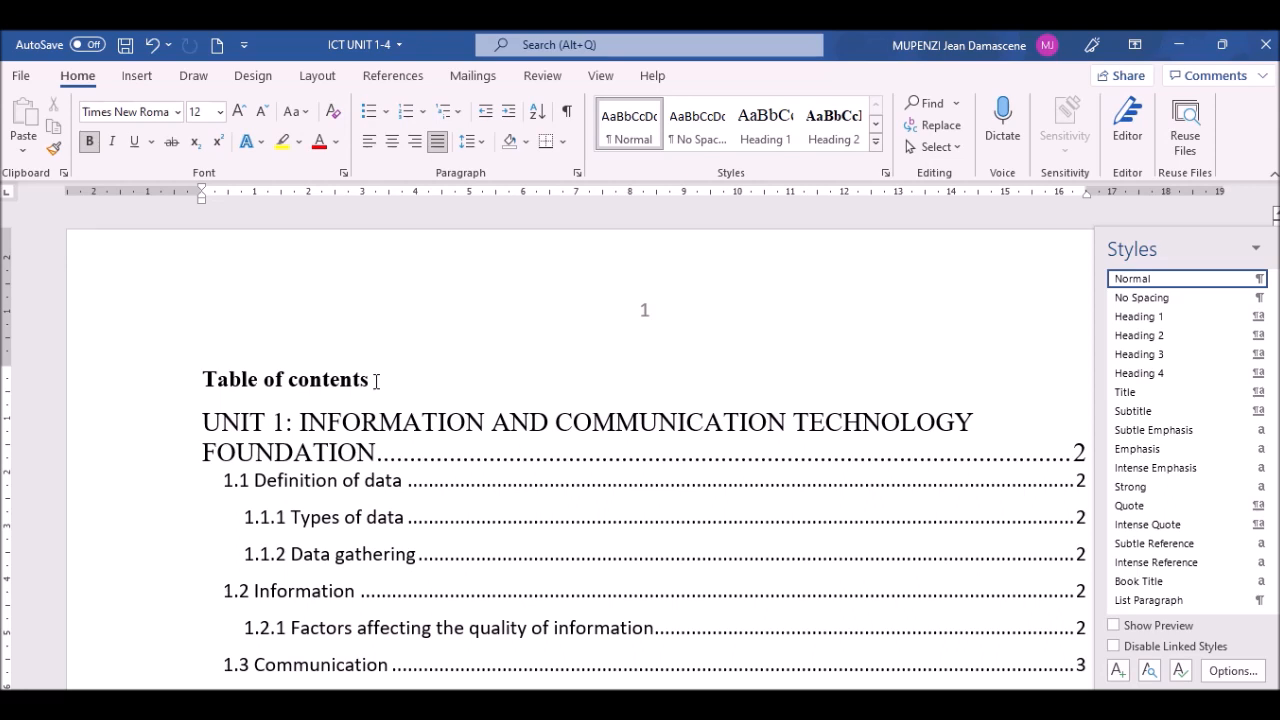
{"action": "left_click_drag", "start_coordinate": [376, 380], "coordinate": [224, 368]}
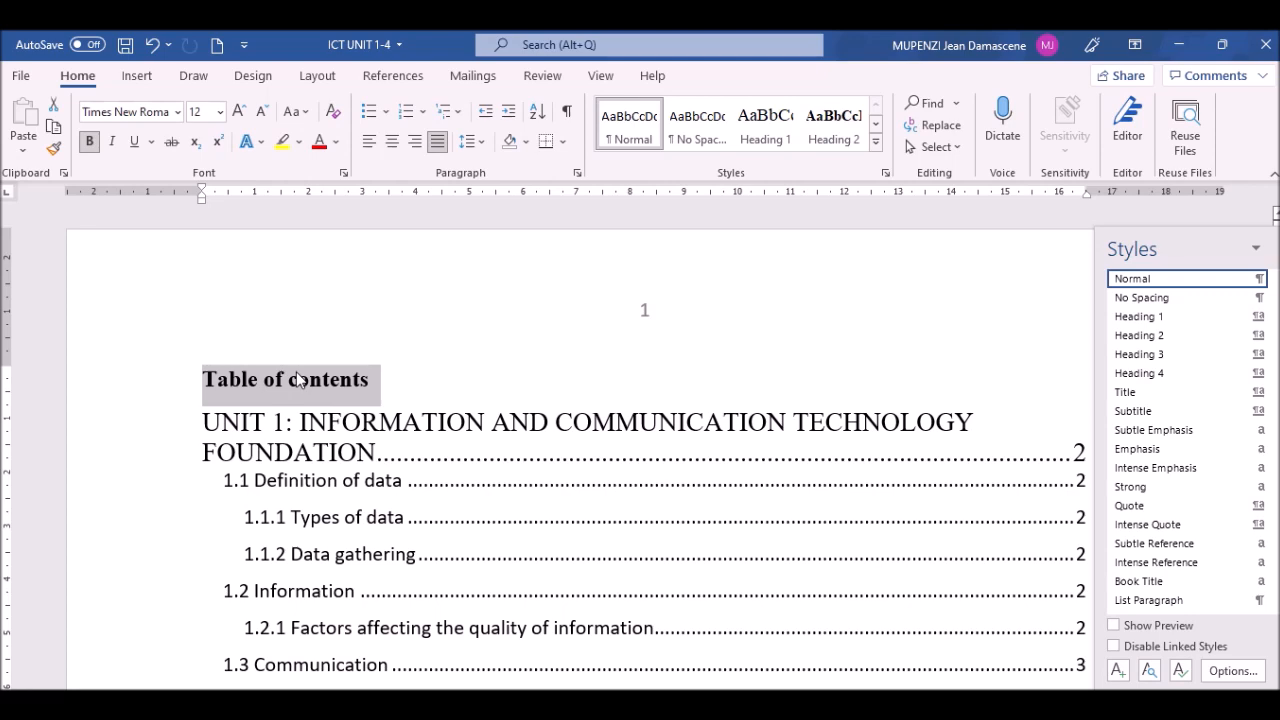
{"action": "left_click", "coordinate": [1155, 321]}
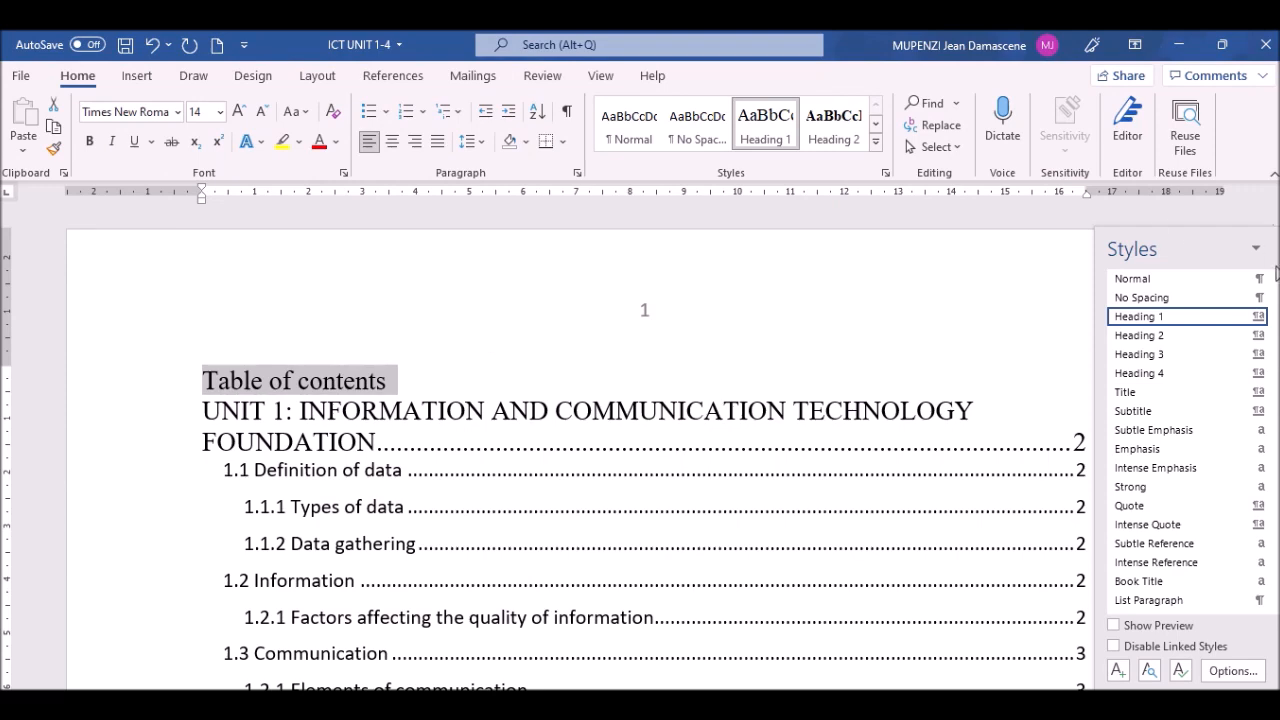
{"action": "left_click_drag", "start_coordinate": [1208, 240], "coordinate": [1026, 240]}
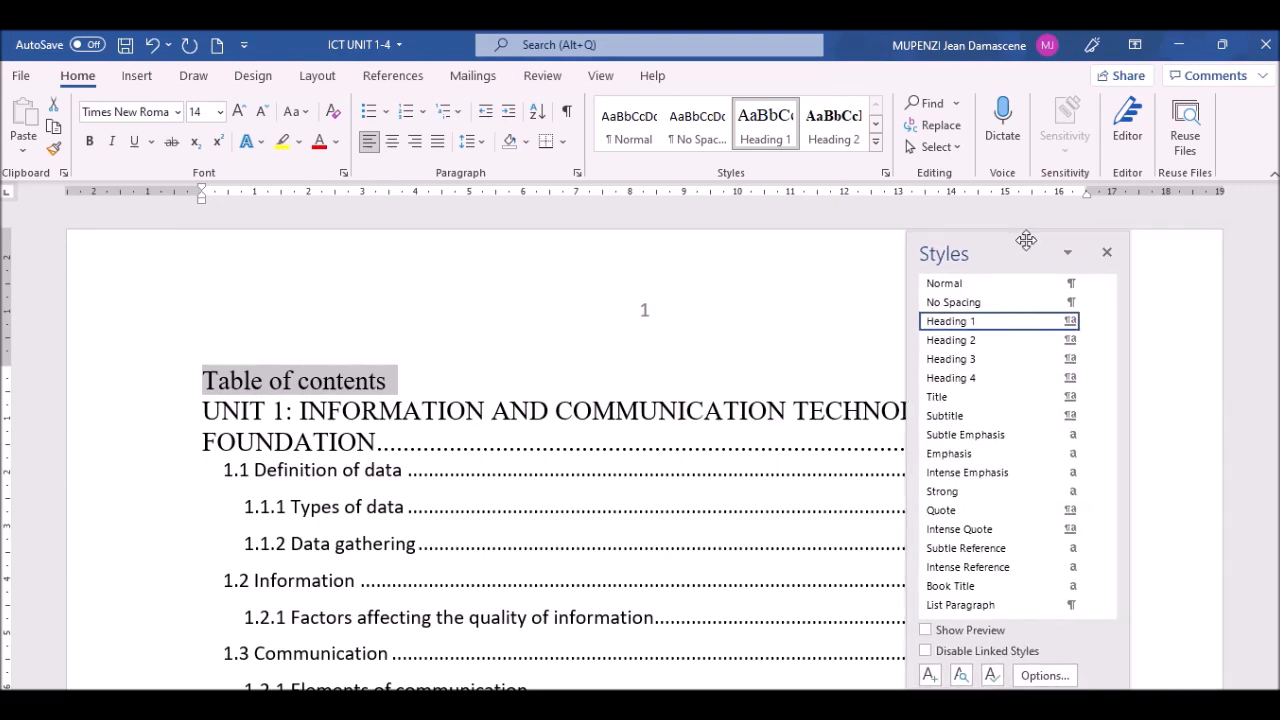
{"action": "left_click", "coordinate": [1108, 254]}
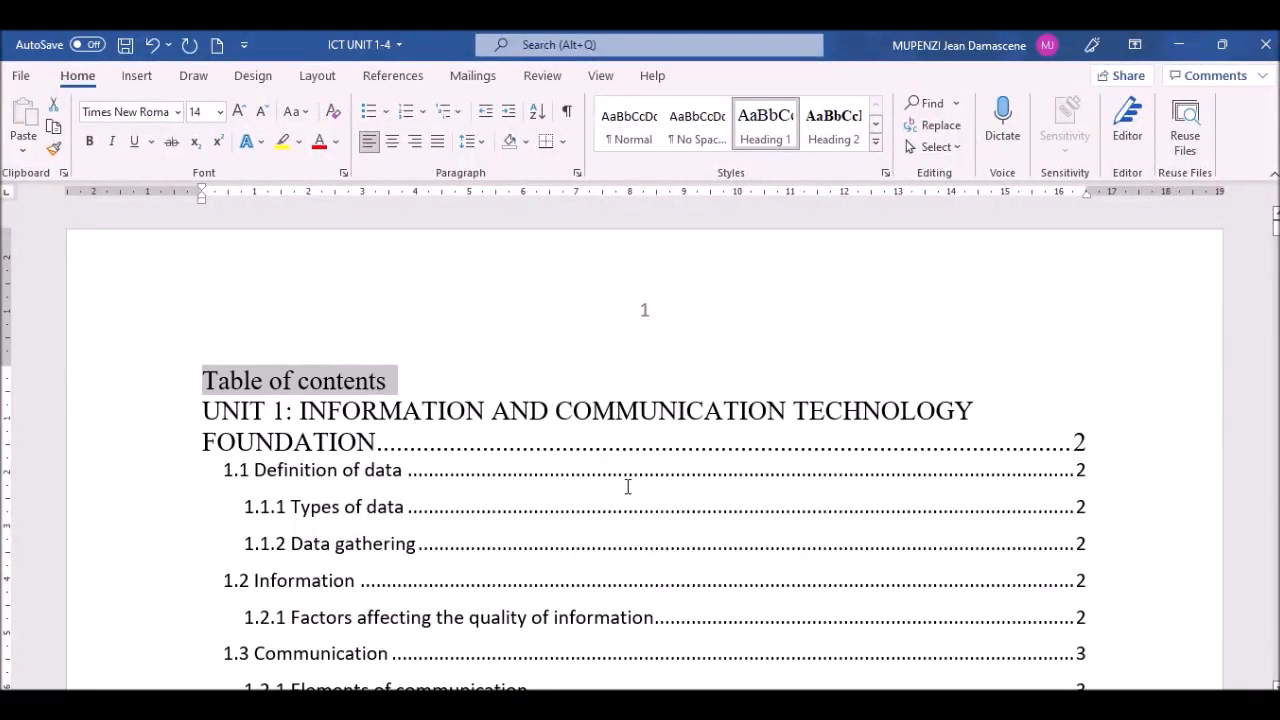
{"action": "right_click", "coordinate": [574, 473]}
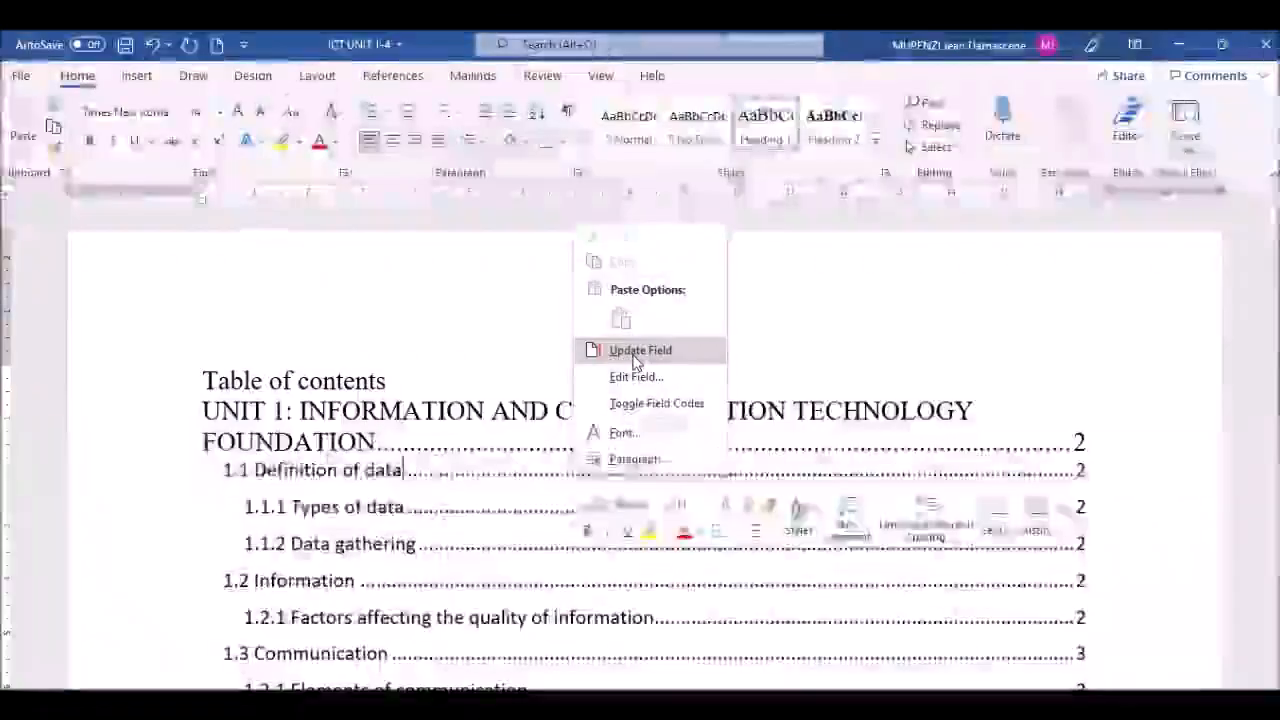
{"action": "left_click", "coordinate": [634, 352]}
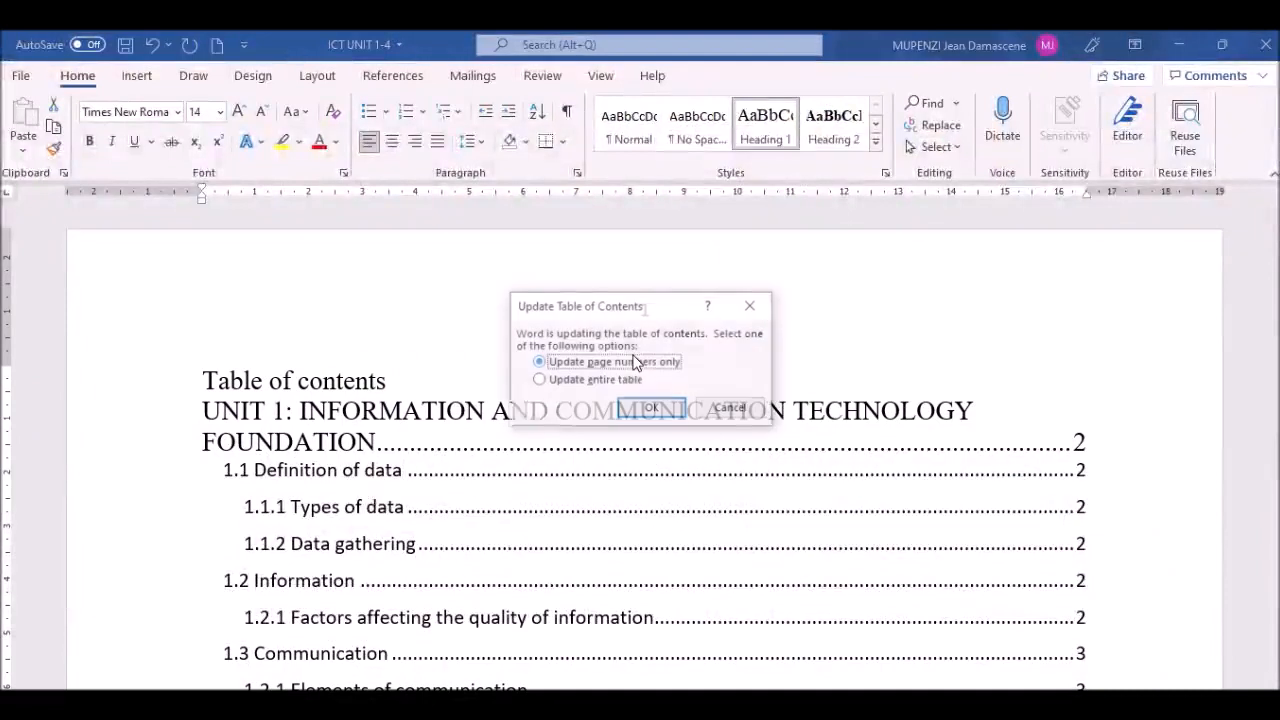
{"action": "left_click", "coordinate": [540, 381]}
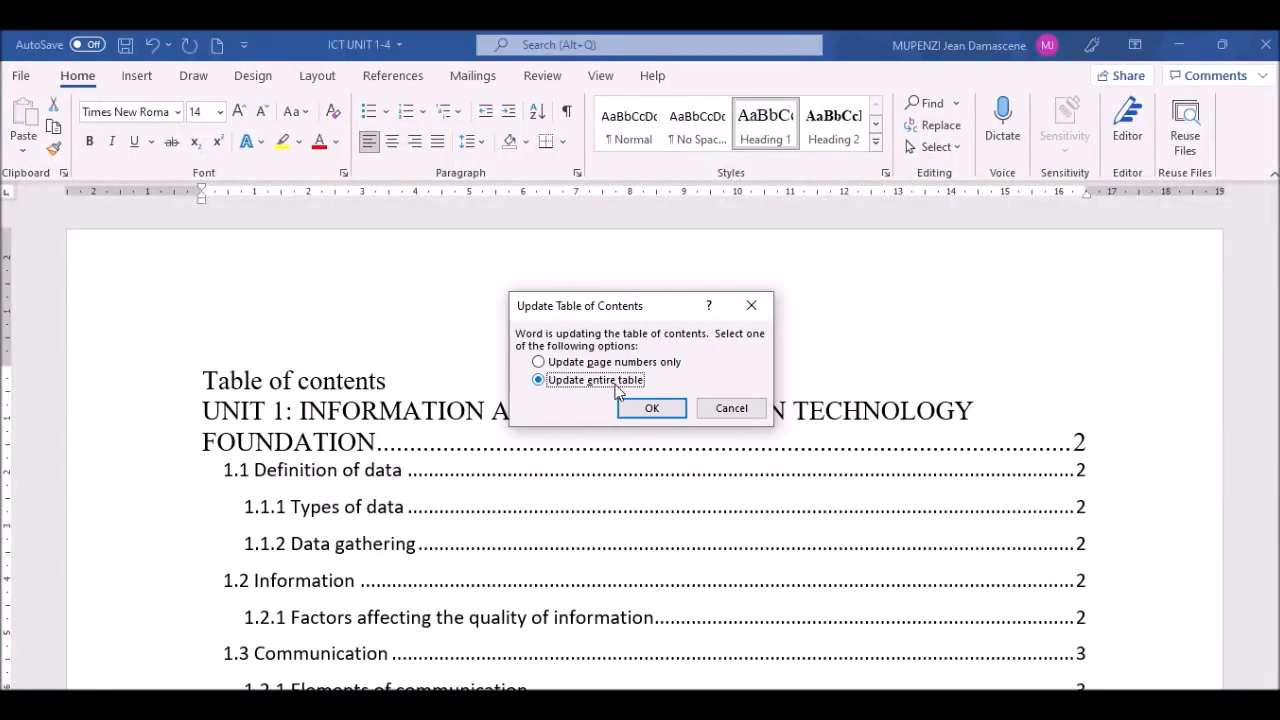
{"action": "left_click", "coordinate": [650, 412]}
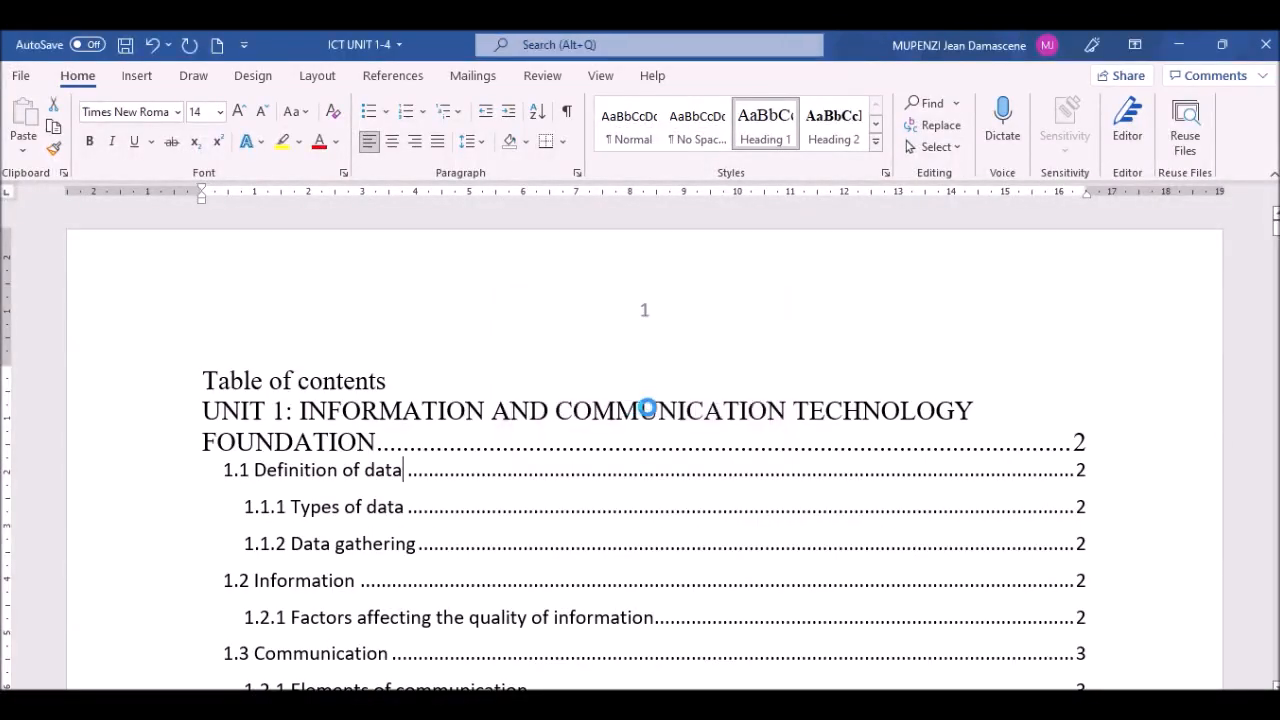
{"action": "left_click", "coordinate": [449, 365]}
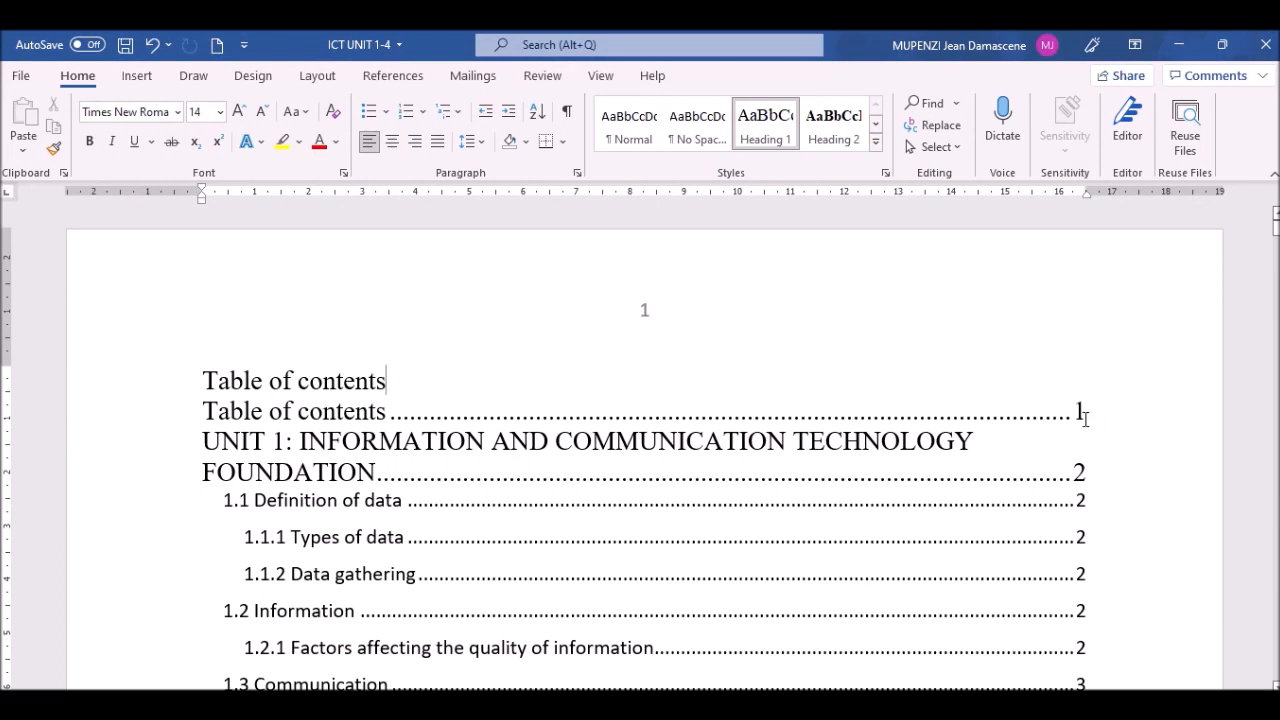
{"action": "key", "text": "Return"}
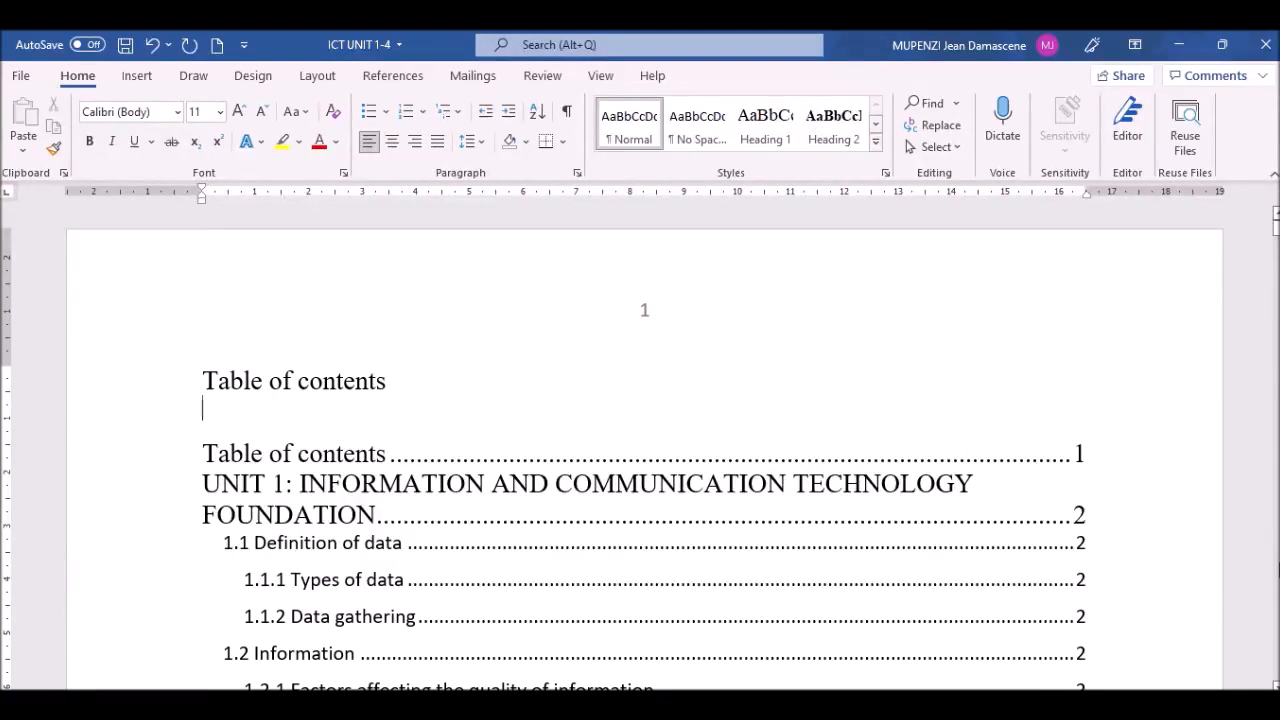
{"action": "scroll", "coordinate": [734, 350], "scroll_direction": "down", "scroll_amount": 5}
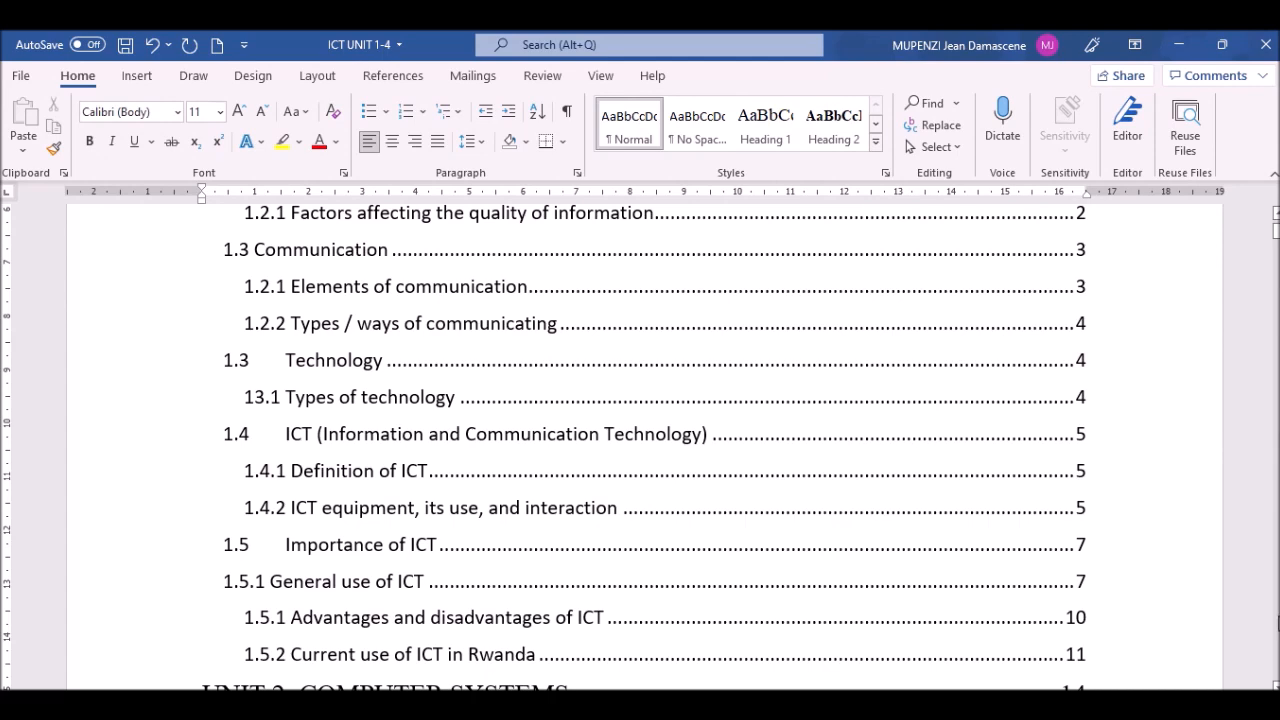
{"action": "scroll", "coordinate": [1277, 622], "scroll_direction": "down", "scroll_amount": 5}
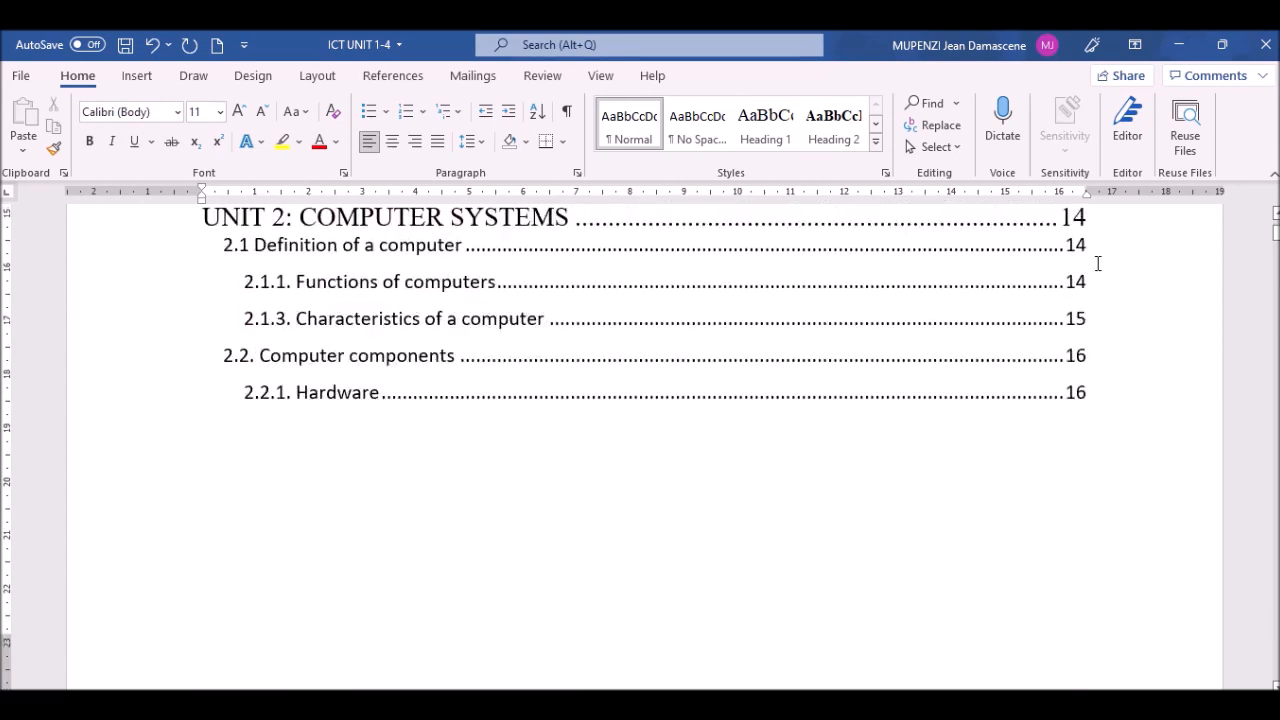
{"action": "scroll", "coordinate": [640, 434], "scroll_direction": "up", "scroll_amount": 1}
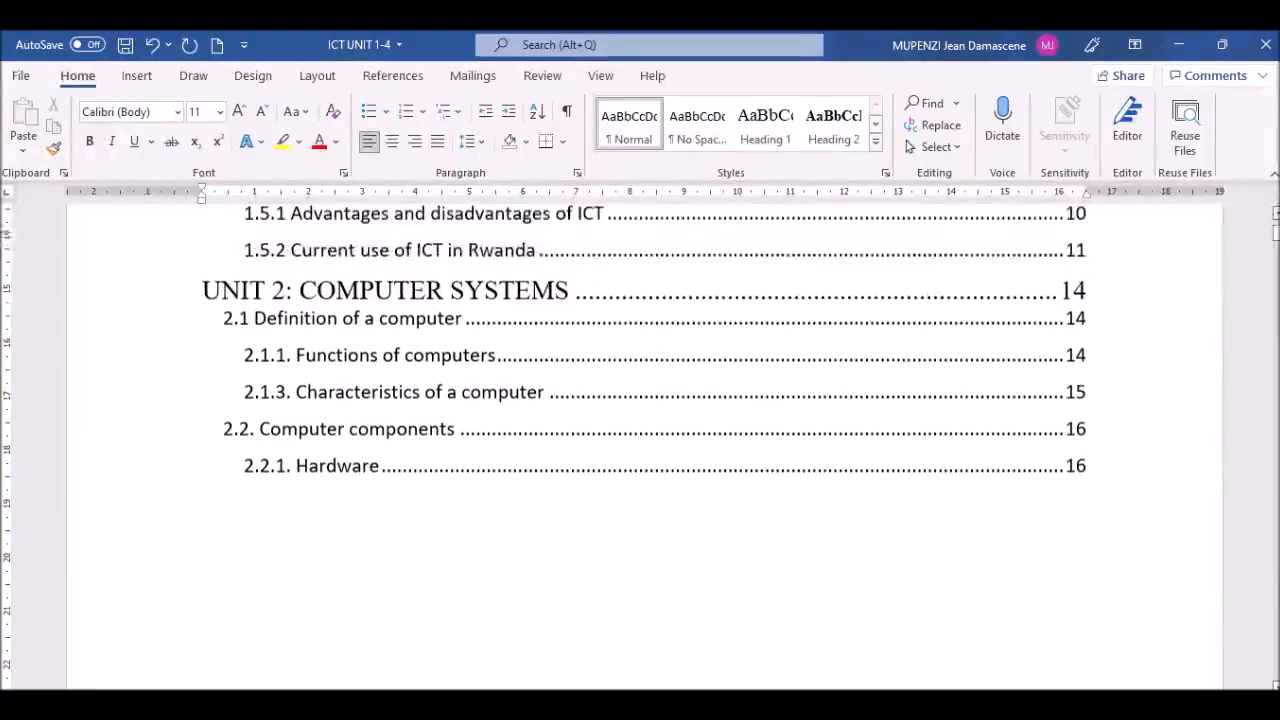
{"action": "scroll", "coordinate": [239, 314], "scroll_direction": "up", "scroll_amount": 1}
{"action": "left_click", "coordinate": [264, 337]}
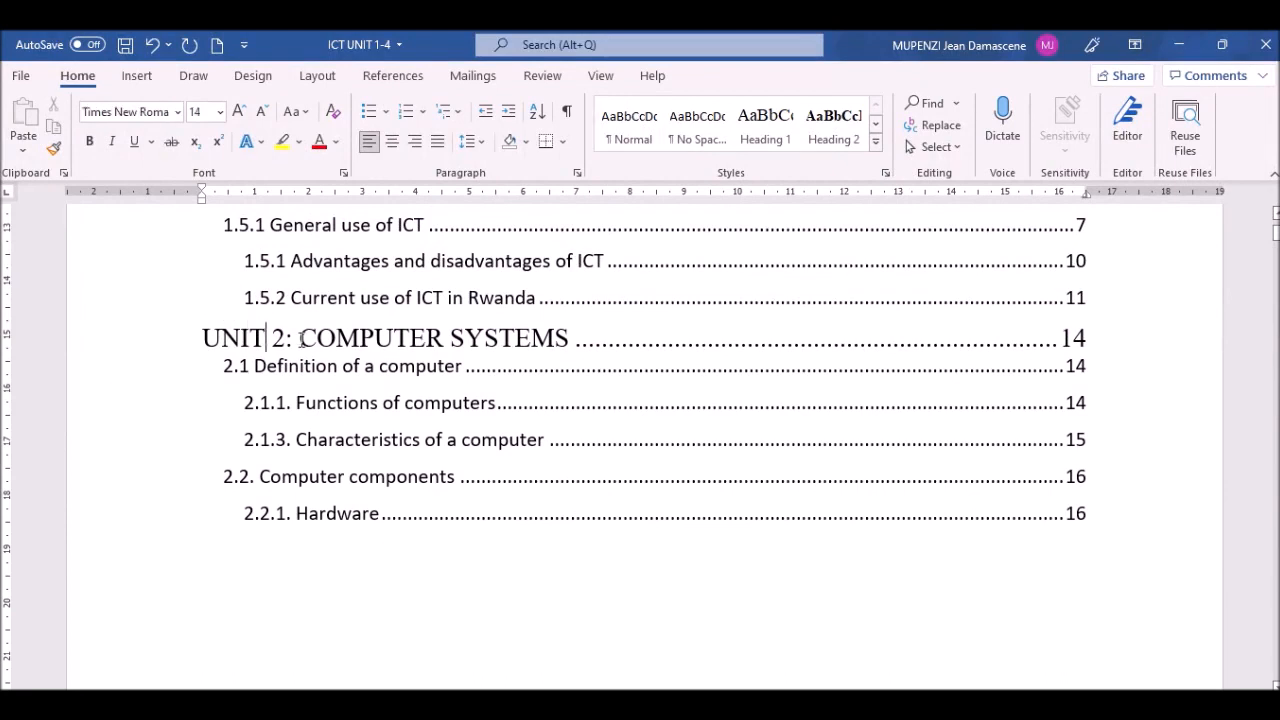
{"action": "left_click", "coordinate": [395, 339]}
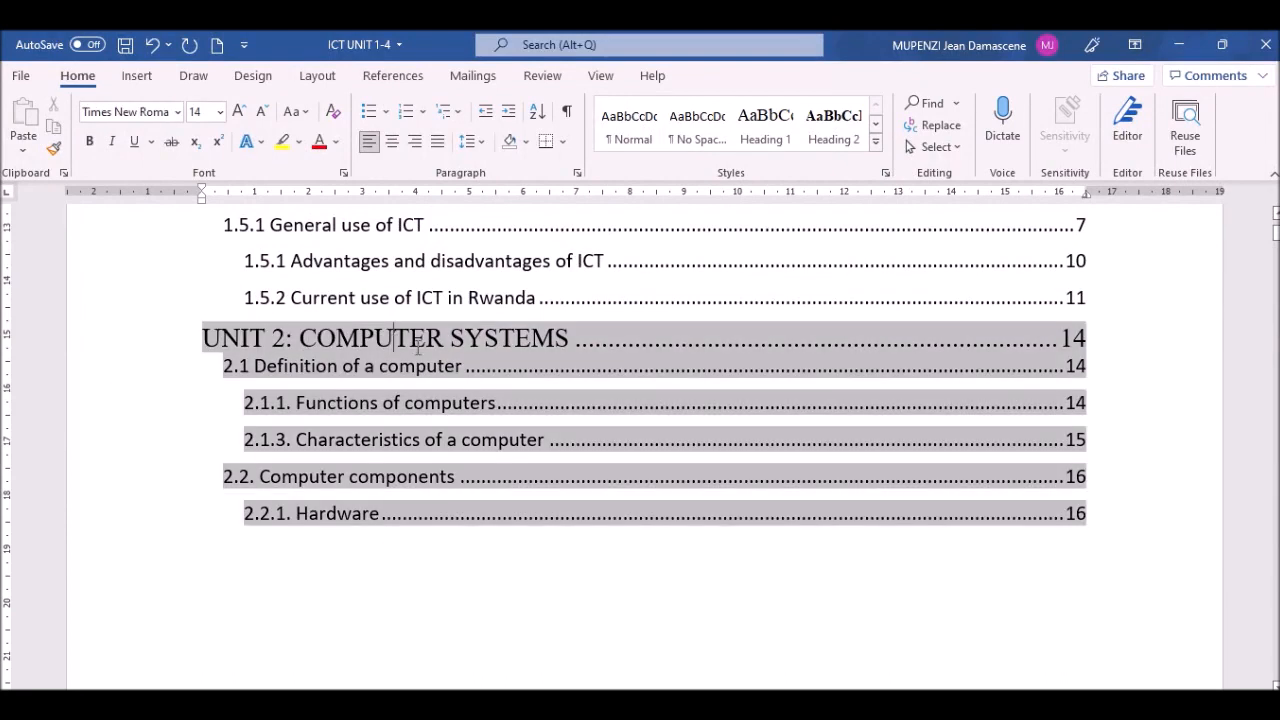
{"action": "mouse_move", "coordinate": [478, 300]}
{"action": "left_mouse_down"}
{"action": "mouse_move", "coordinate": [500, 354]}
{"action": "mouse_move", "coordinate": [470, 298]}
{"action": "left_mouse_up"}
{"action": "left_click", "coordinate": [498, 347]}
{"action": "left_click", "coordinate": [462, 297]}
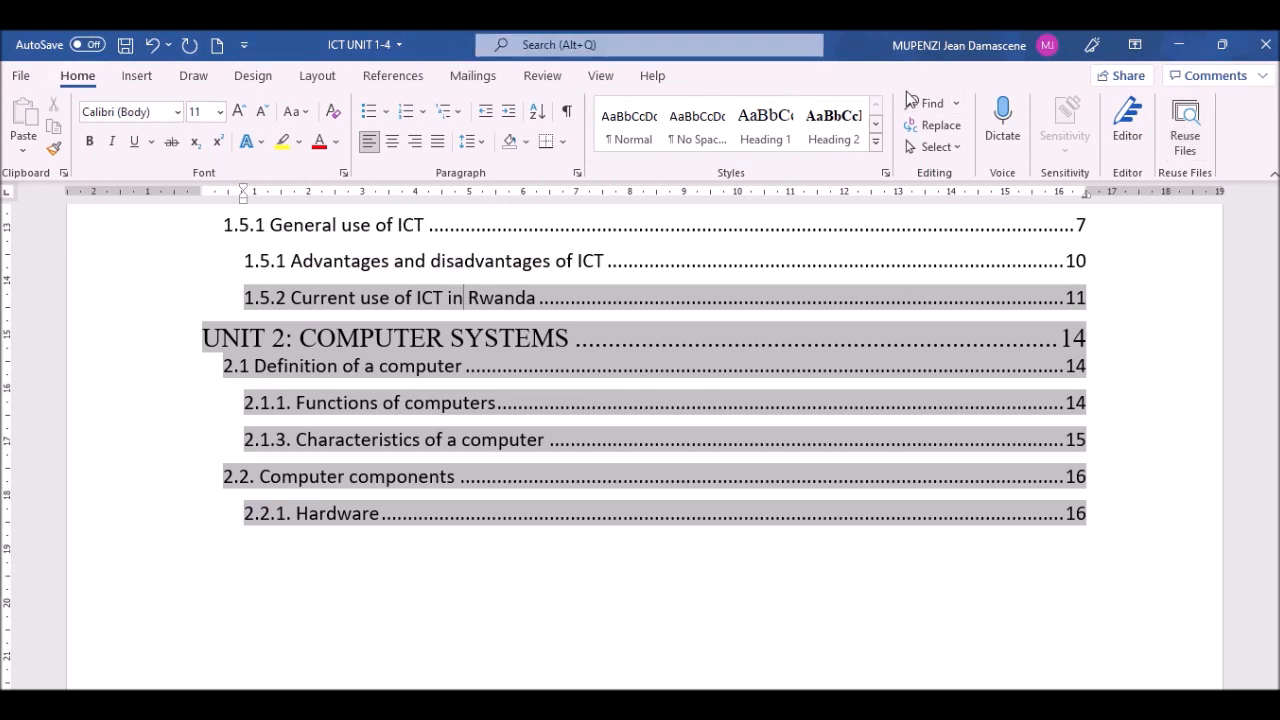
Step: Jump to page 14 with Find's Go To
{"action": "left_click", "coordinate": [955, 103]}
{"action": "left_click", "coordinate": [951, 182]}
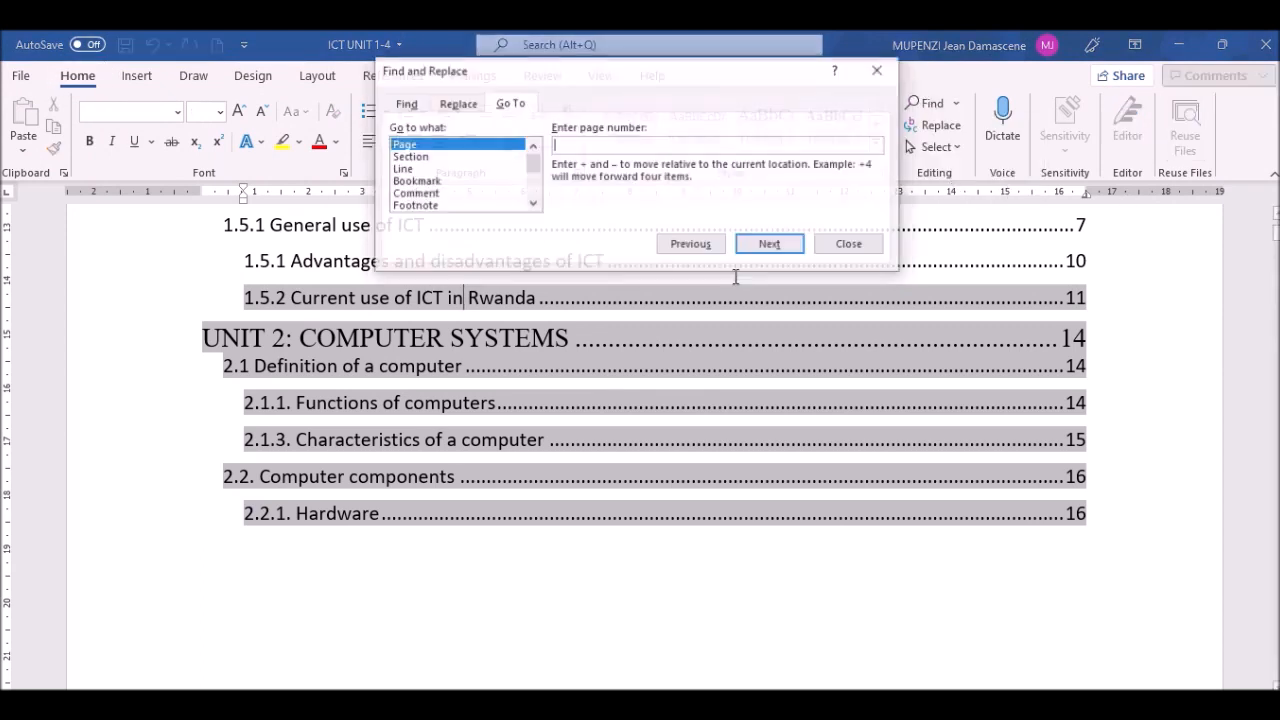
{"action": "left_click", "coordinate": [573, 146]}
{"action": "type", "text": "14"}
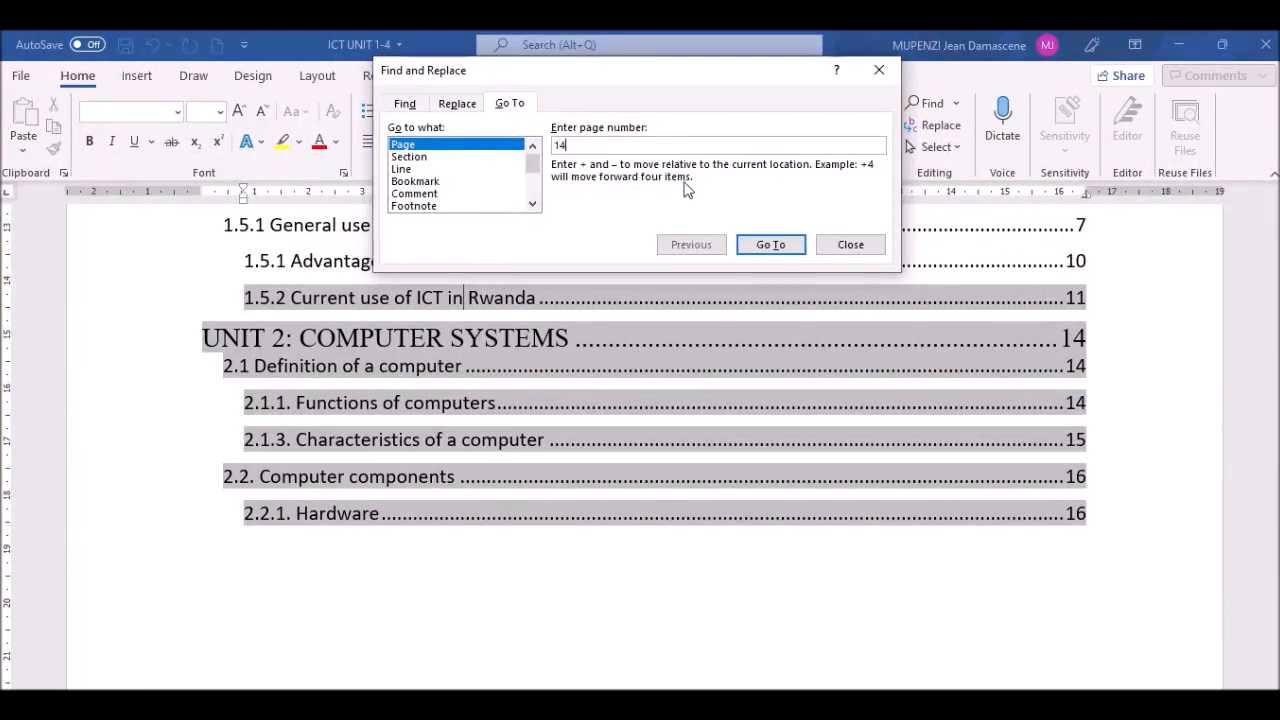
{"action": "left_click", "coordinate": [768, 246]}
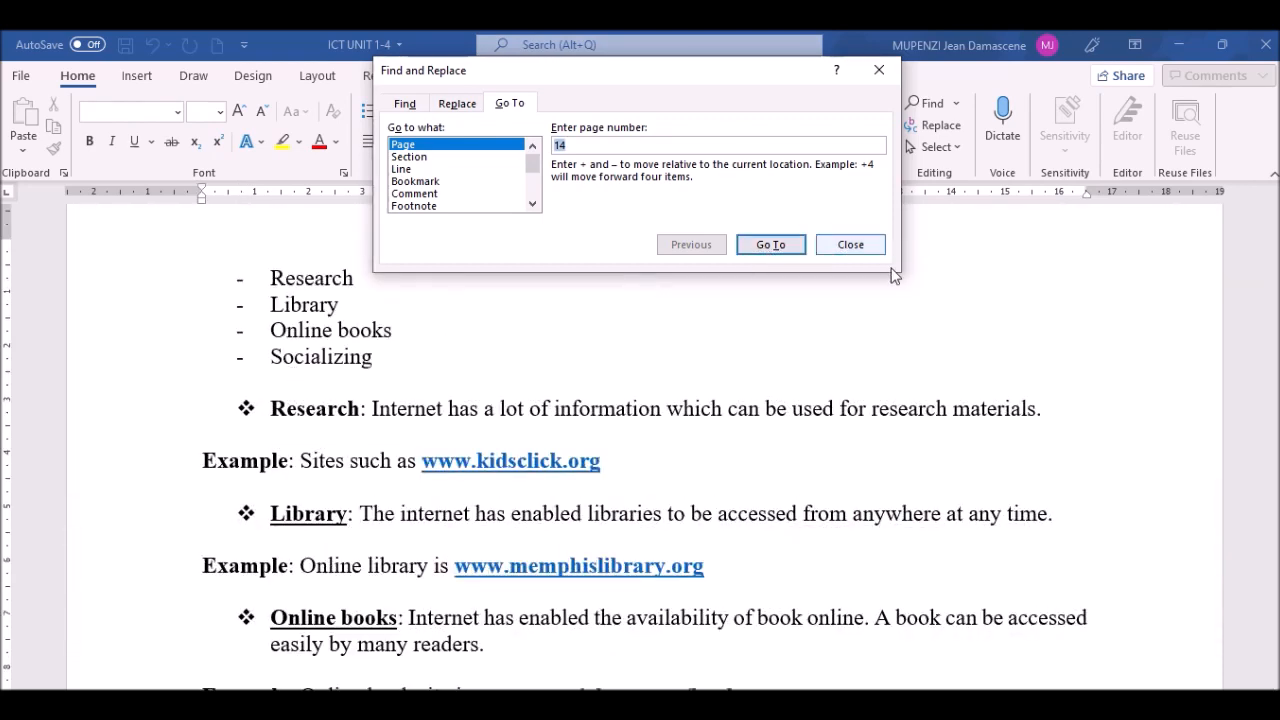
{"action": "left_click", "coordinate": [862, 245]}
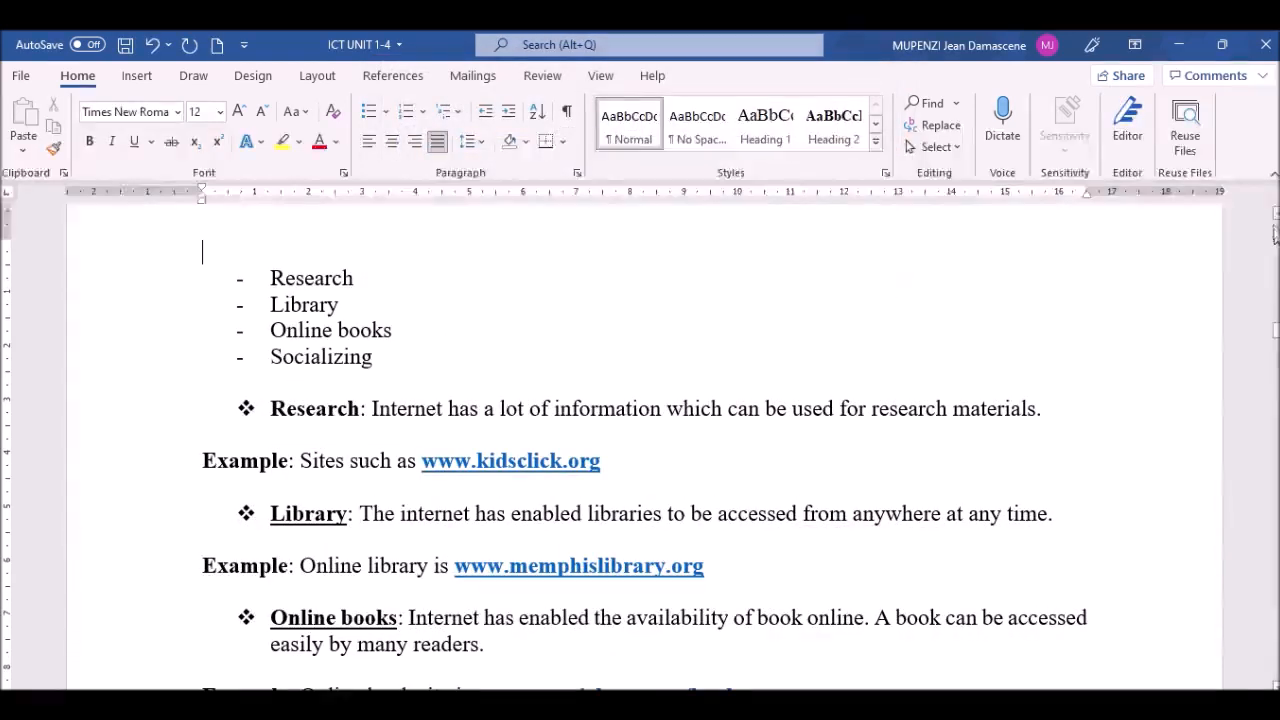
Step: Move down through page 14 to the UNIT 2: COMPUTER SYSTEMS heading
{"action": "scroll", "coordinate": [1275, 232], "scroll_direction": "up", "scroll_amount": 5}
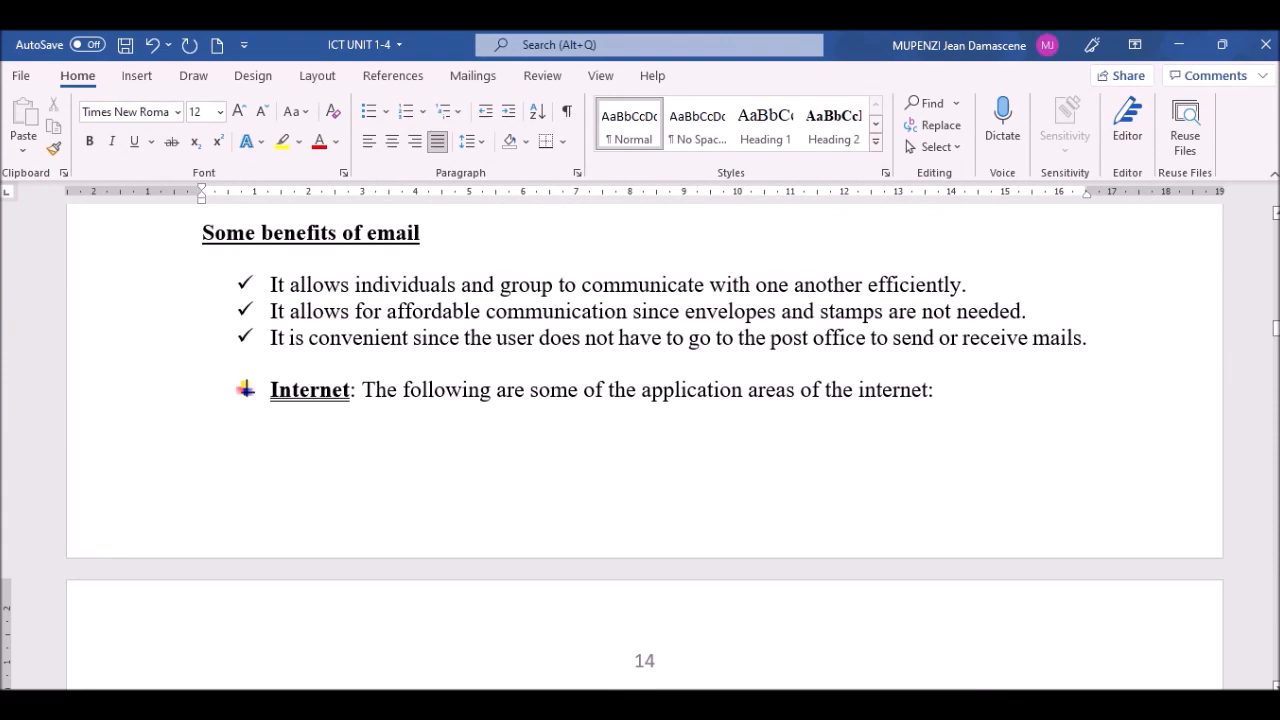
{"action": "scroll", "coordinate": [1275, 571], "scroll_direction": "up", "scroll_amount": 6}
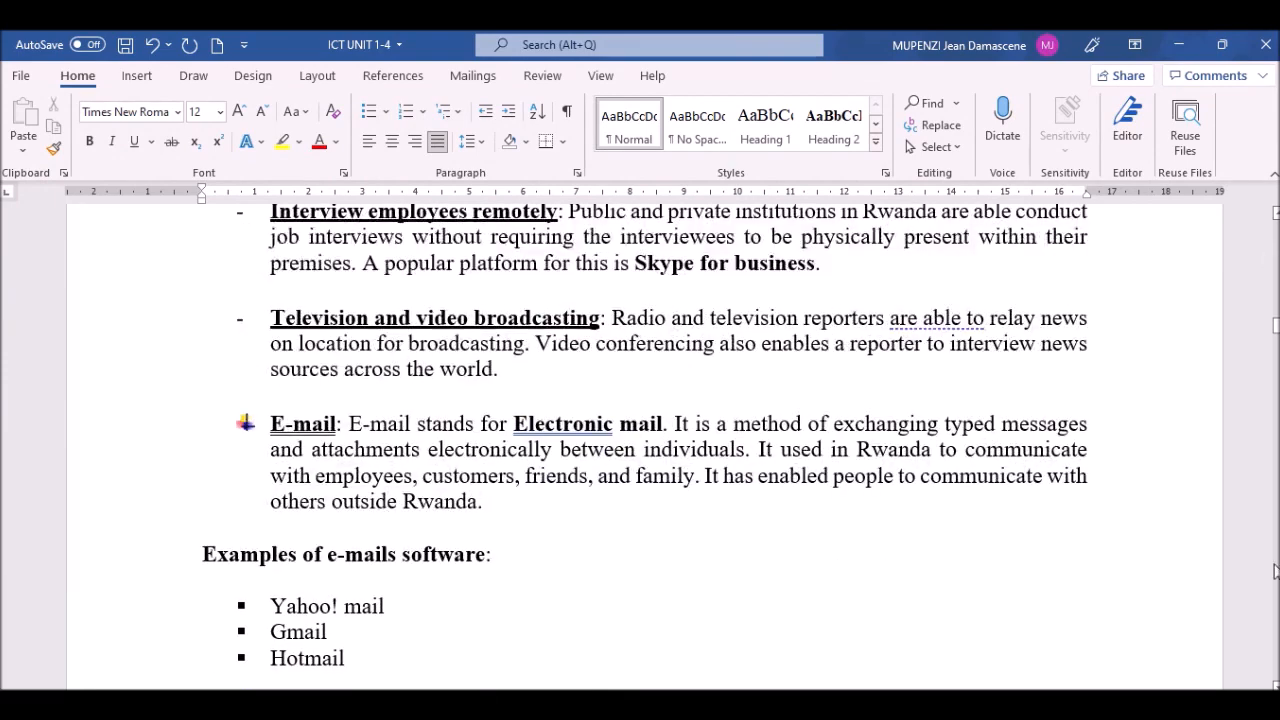
{"action": "scroll", "coordinate": [1276, 680], "scroll_direction": "down", "scroll_amount": 1}
{"action": "scroll", "coordinate": [644, 442], "scroll_direction": "down", "scroll_amount": 7}
{"action": "scroll", "coordinate": [644, 442], "scroll_direction": "down", "scroll_amount": 4}
{"action": "left_click", "coordinate": [560, 652]}
{"action": "left_click", "coordinate": [519, 615]}
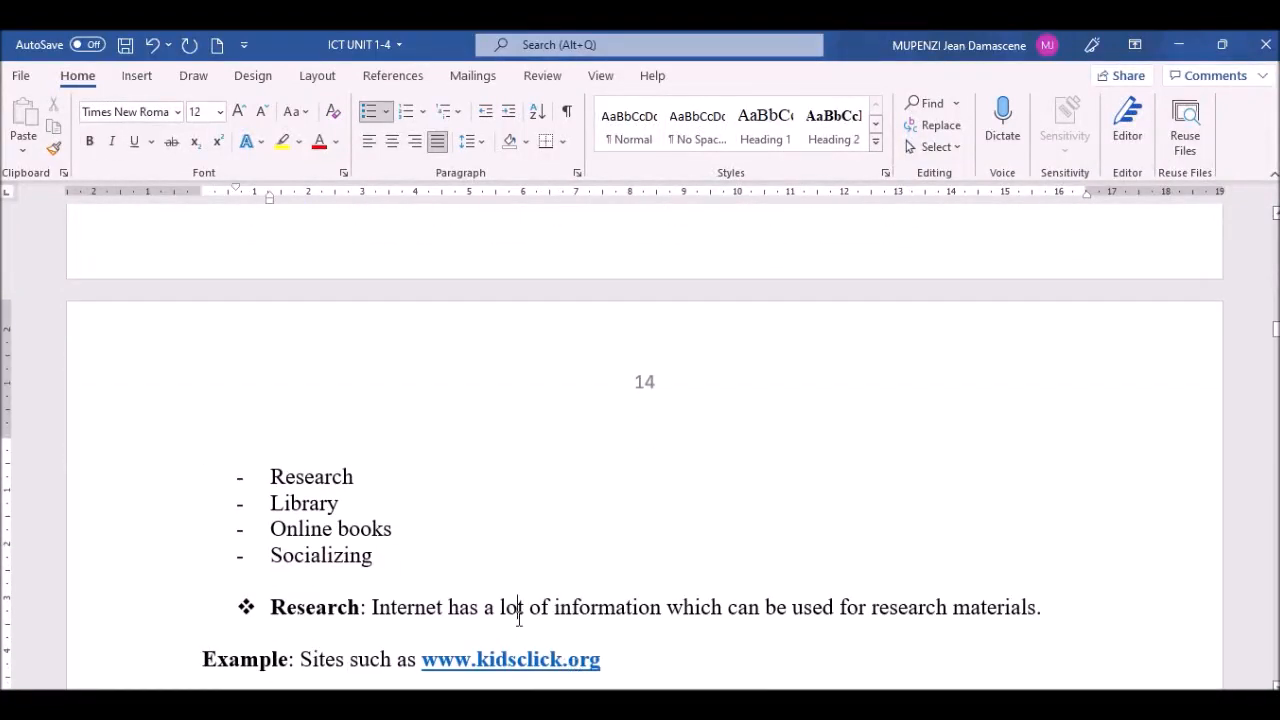
{"action": "key", "text": "Down"}
{"action": "key", "text": "Down"}
{"action": "key", "text": "Down"}
{"action": "key", "text": "Down"}
{"action": "key", "text": "Down"}
{"action": "key", "text": "Down"}
{"action": "key", "text": "Down"}
{"action": "key", "text": "Down"}
{"action": "key", "text": "Down"}
{"action": "key", "text": "Down"}
{"action": "key", "text": "Down"}
{"action": "key", "text": "Down"}
{"action": "key", "text": "Down"}
{"action": "key", "text": "Down"}
{"action": "key", "text": "Down"}
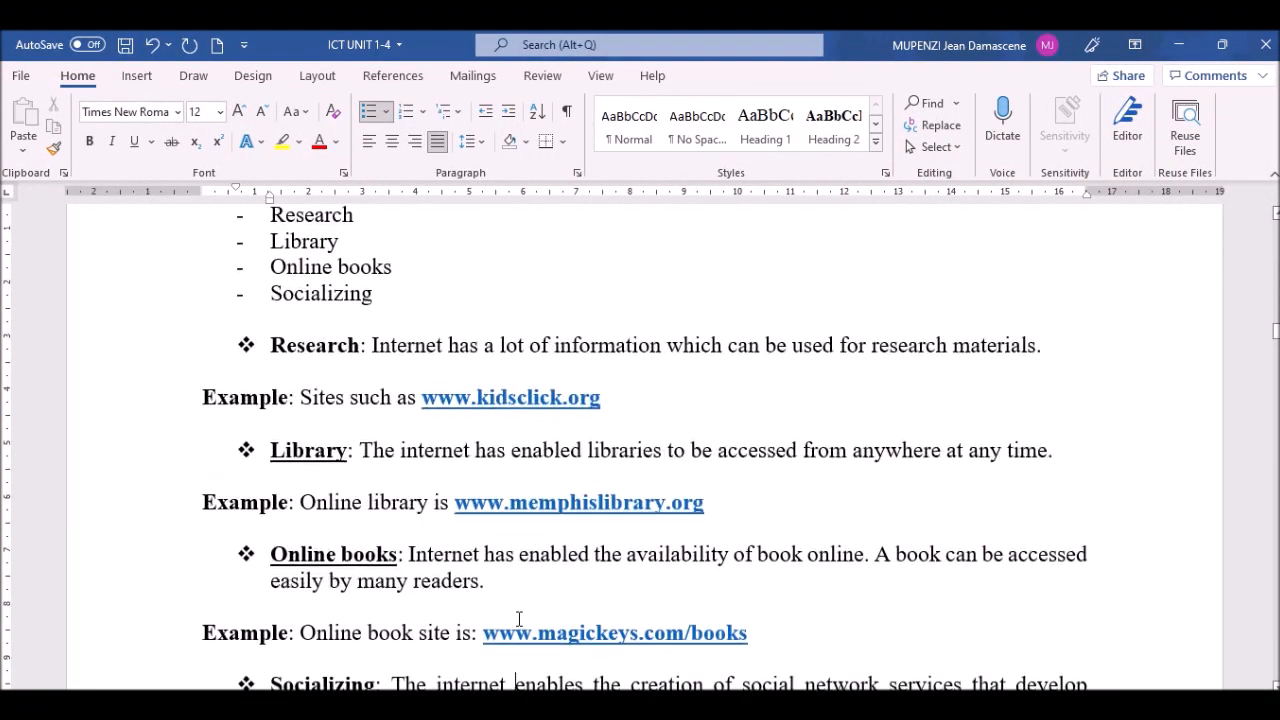
{"action": "key", "text": "Down"}
{"action": "key", "text": "Down"}
{"action": "key", "text": "Down"}
{"action": "key", "text": "Down"}
{"action": "key", "text": "Down"}
{"action": "key", "text": "Down"}
{"action": "key", "text": "Down"}
{"action": "key", "text": "Down"}
{"action": "key", "text": "Down"}
{"action": "key", "text": "Down"}
{"action": "key", "text": "Down"}
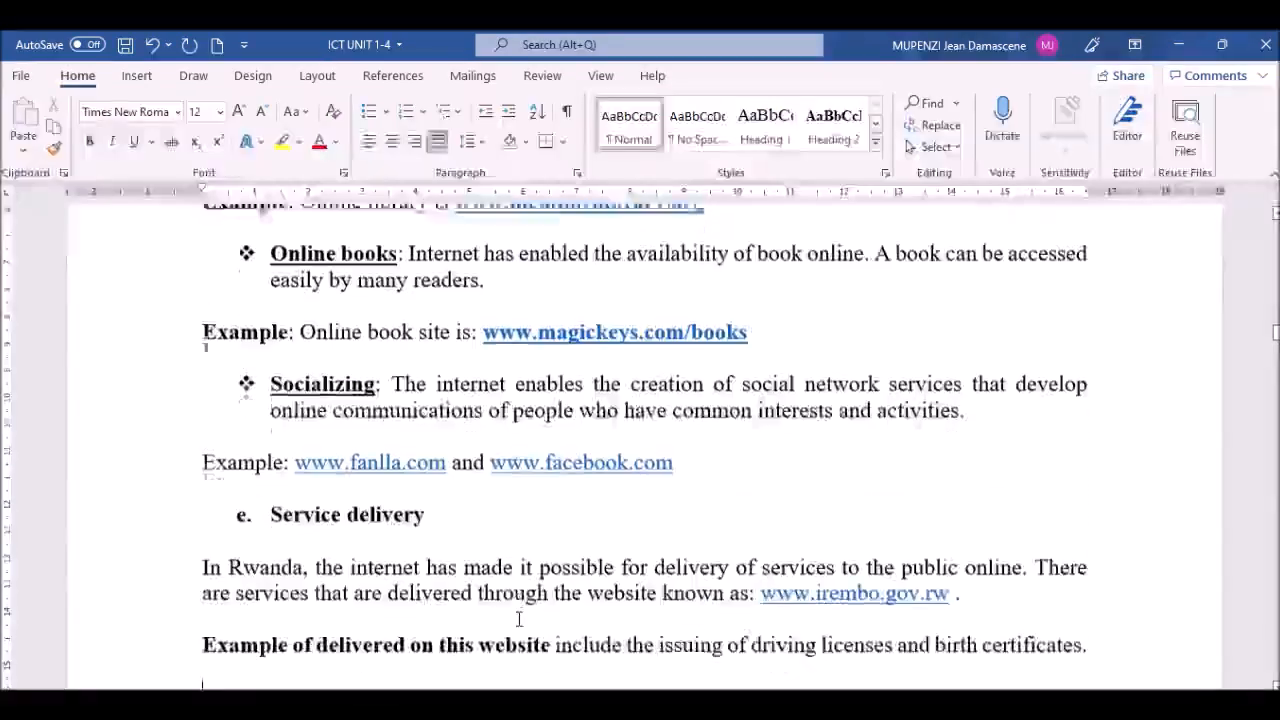
{"action": "key", "text": "Down"}
{"action": "key", "text": "Down"}
{"action": "key", "text": "Down"}
{"action": "key", "text": "Down"}
{"action": "key", "text": "Down"}
{"action": "key", "text": "Down"}
{"action": "key", "text": "Down"}
{"action": "key", "text": "Down"}
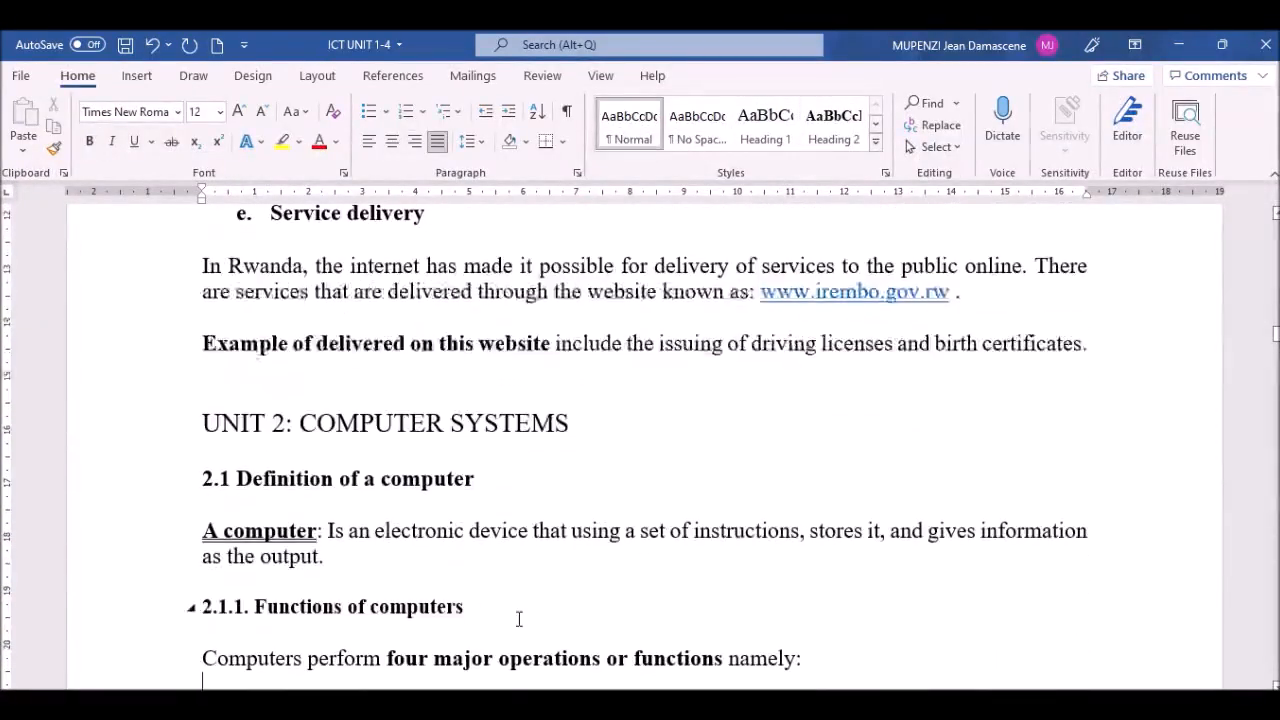
Step: Add blank lines above UNIT 2: COMPUTER SYSTEMS until it starts at the top of page 15
{"action": "left_click", "coordinate": [270, 394]}
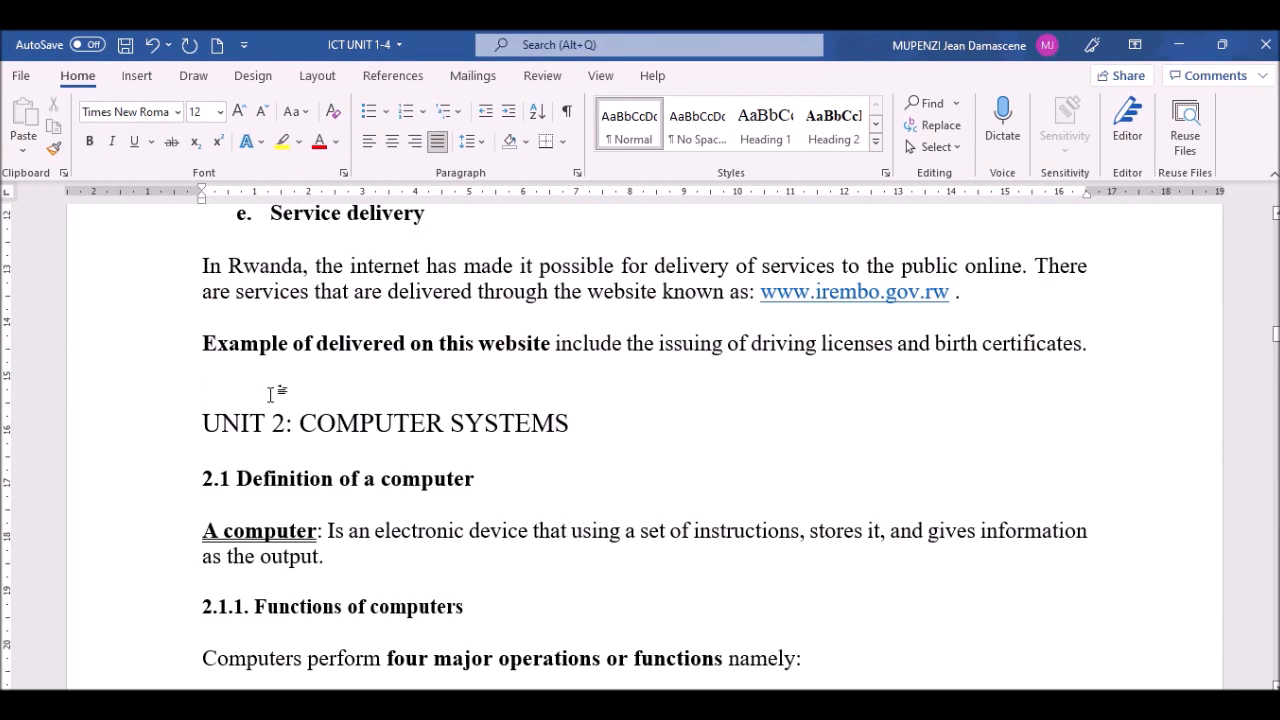
{"action": "key", "text": "Return"}
{"action": "key", "text": "Return"}
{"action": "key", "text": "Return"}
{"action": "key", "text": "Return"}
{"action": "key", "text": "Return"}
{"action": "key", "text": "Return"}
{"action": "key", "text": "Return"}
{"action": "key", "text": "Return"}
{"action": "key", "text": "Return"}
{"action": "key", "text": "Return"}
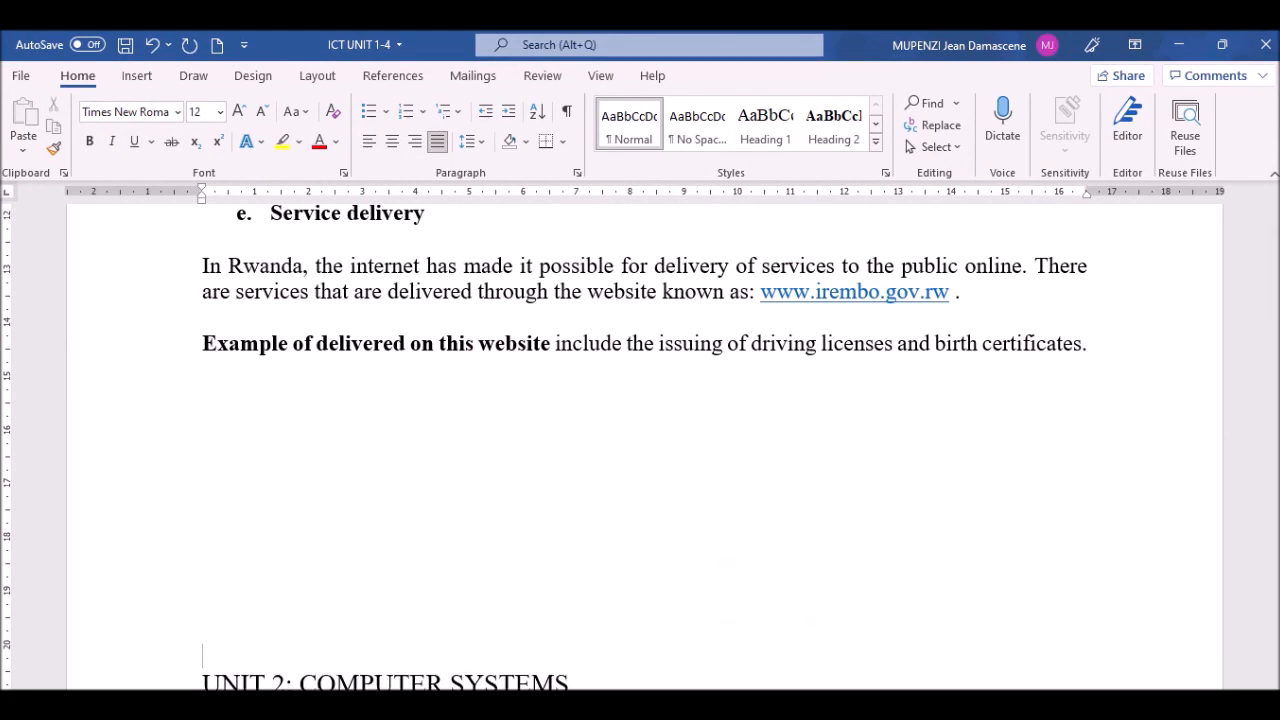
{"action": "scroll", "coordinate": [509, 449], "scroll_direction": "down", "scroll_amount": 4}
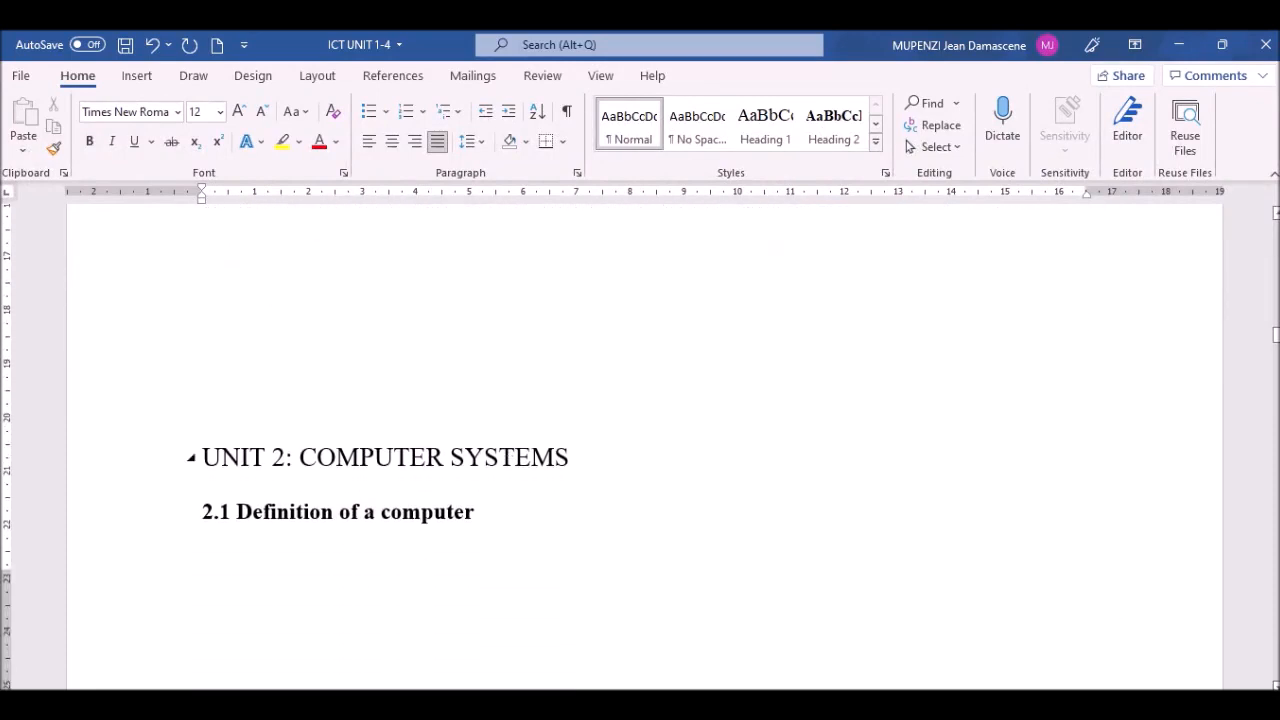
{"action": "key", "text": "Return"}
{"action": "key", "text": "Return"}
{"action": "key", "text": "Return"}
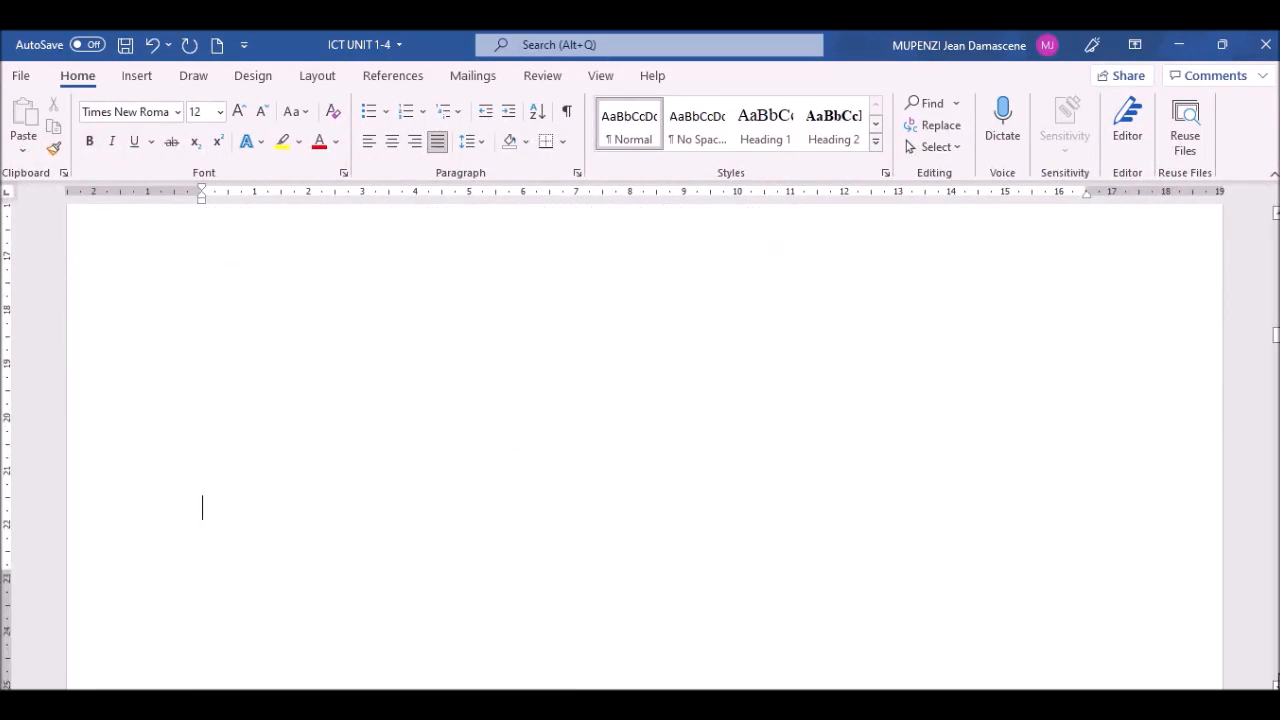
{"action": "scroll", "coordinate": [644, 447], "scroll_direction": "down", "scroll_amount": 5}
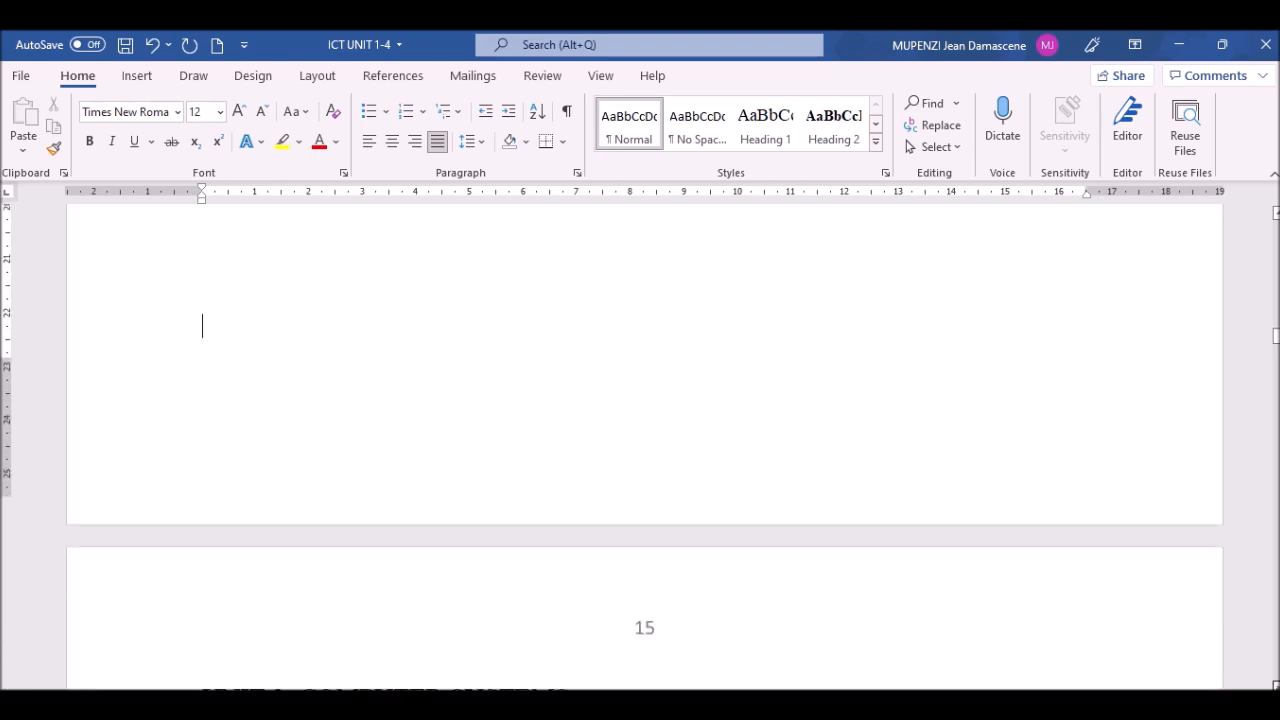
{"action": "scroll", "coordinate": [644, 447], "scroll_direction": "down", "scroll_amount": 1}
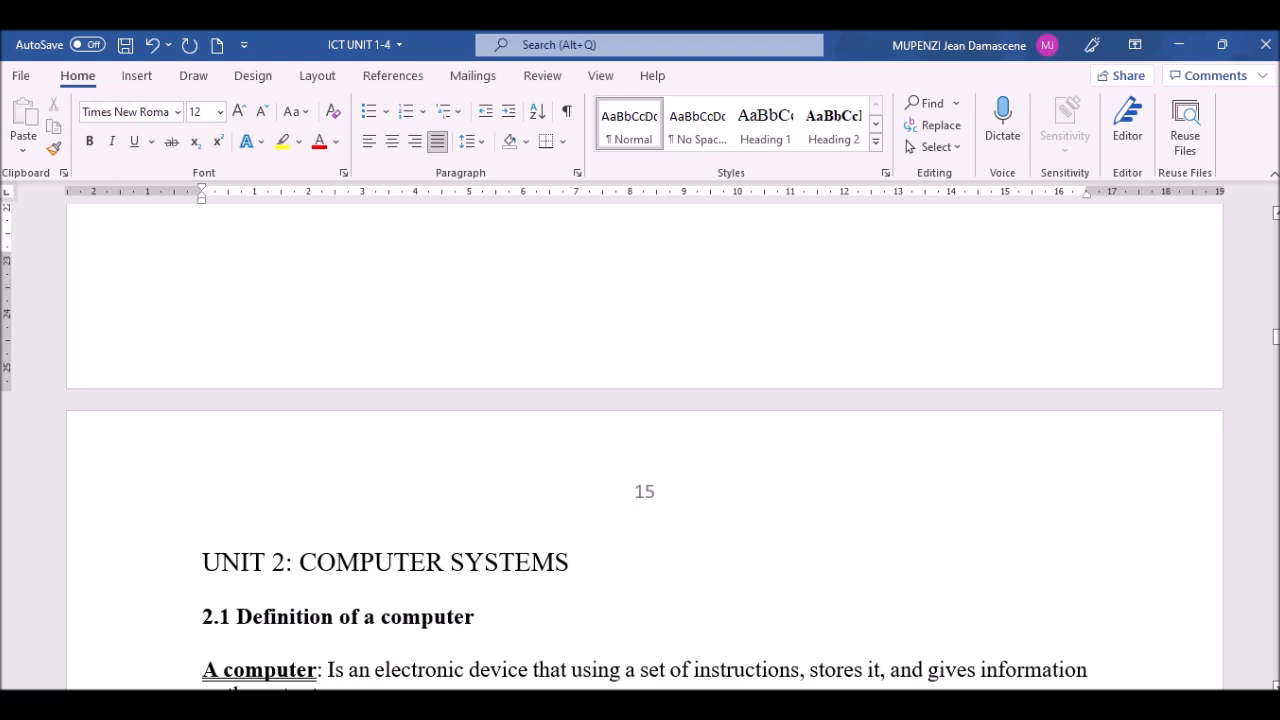
Step: Scroll back to page 1 and show the TOC's Unit 2 entries, still listed at page 14
{"action": "left_click_drag", "start_coordinate": [1276, 337], "coordinate": [1276, 218]}
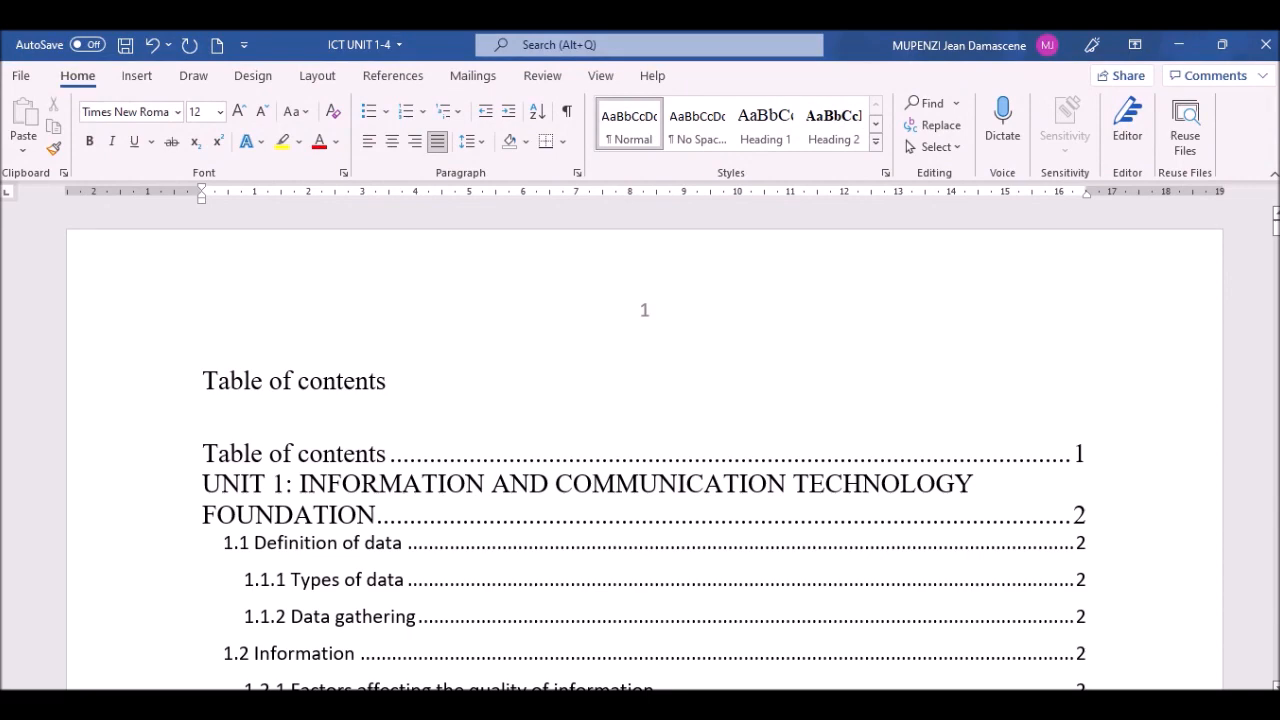
{"action": "scroll", "coordinate": [578, 378], "scroll_direction": "down", "scroll_amount": 3}
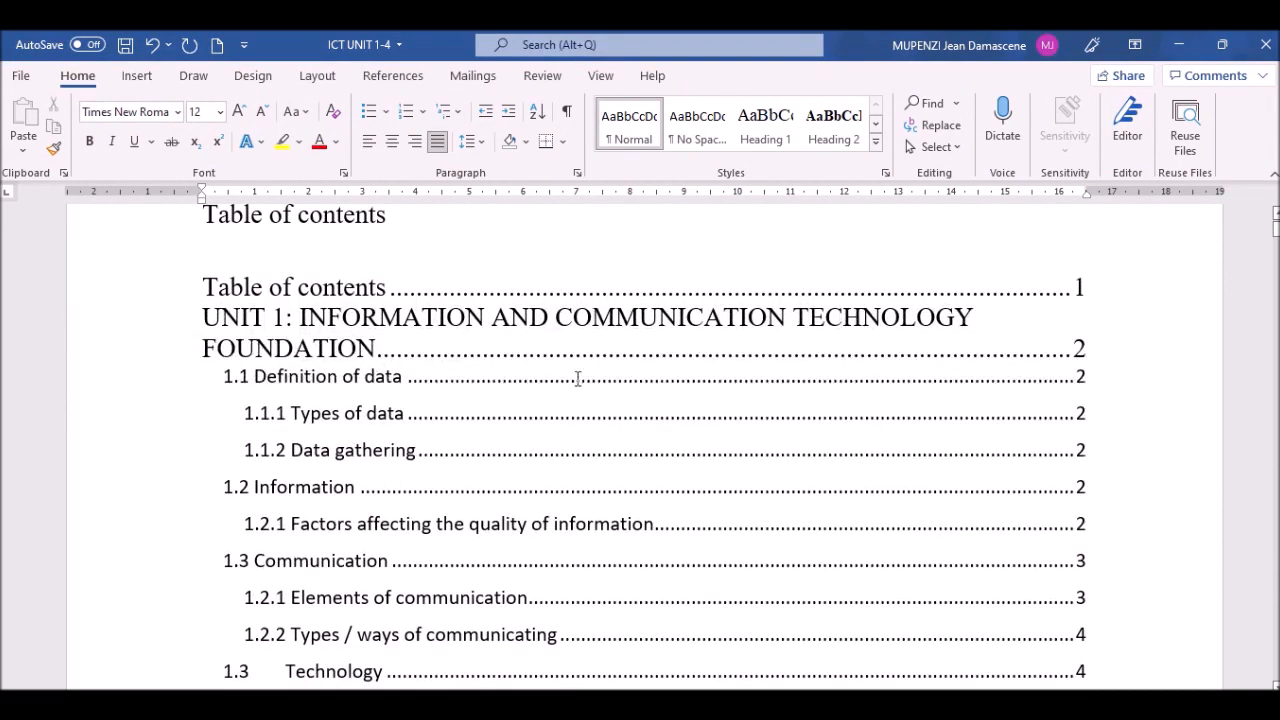
{"action": "left_click", "coordinate": [532, 390]}
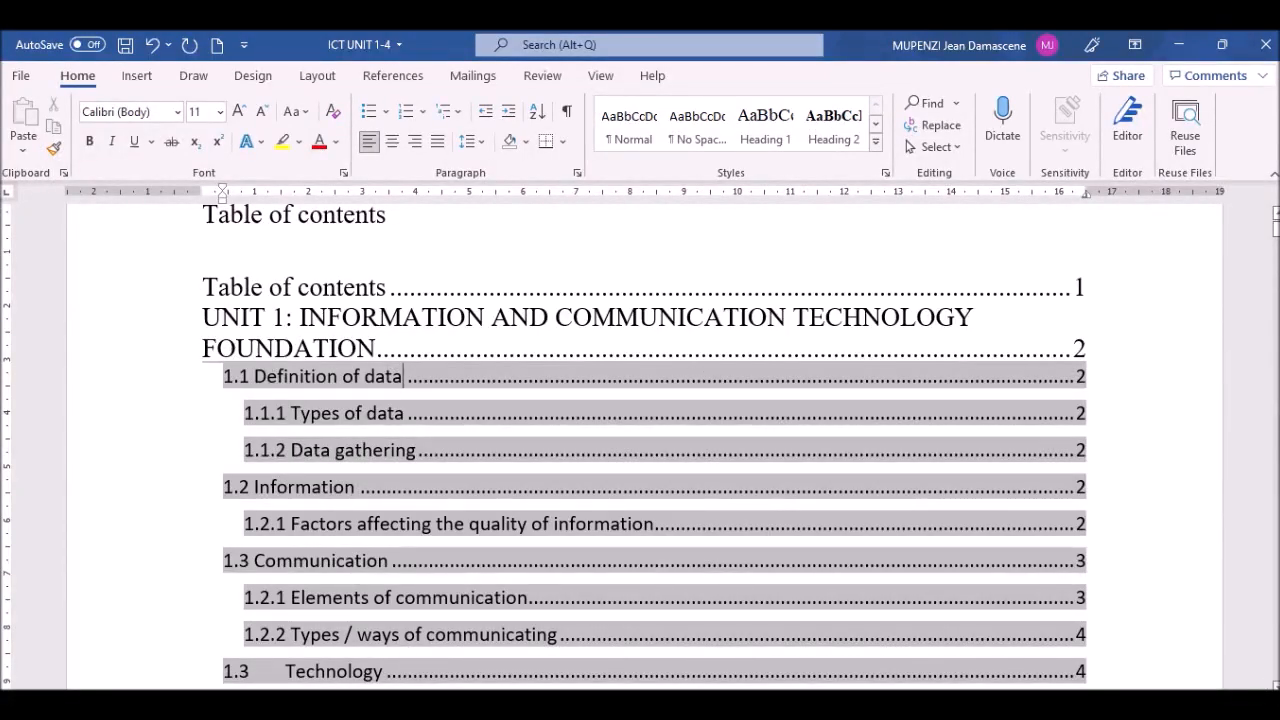
{"action": "left_click", "coordinate": [1274, 686]}
{"action": "scroll", "coordinate": [654, 445], "scroll_direction": "down", "scroll_amount": 8}
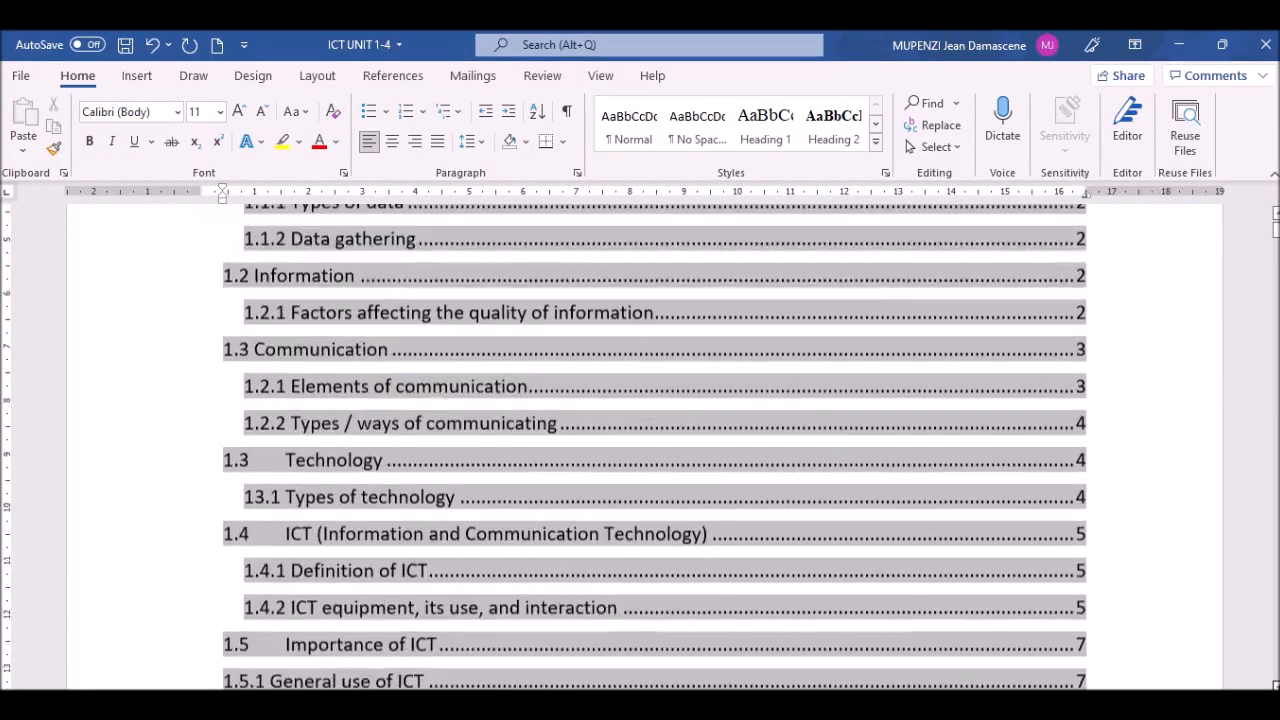
{"action": "scroll", "coordinate": [1200, 646], "scroll_direction": "down", "scroll_amount": 2}
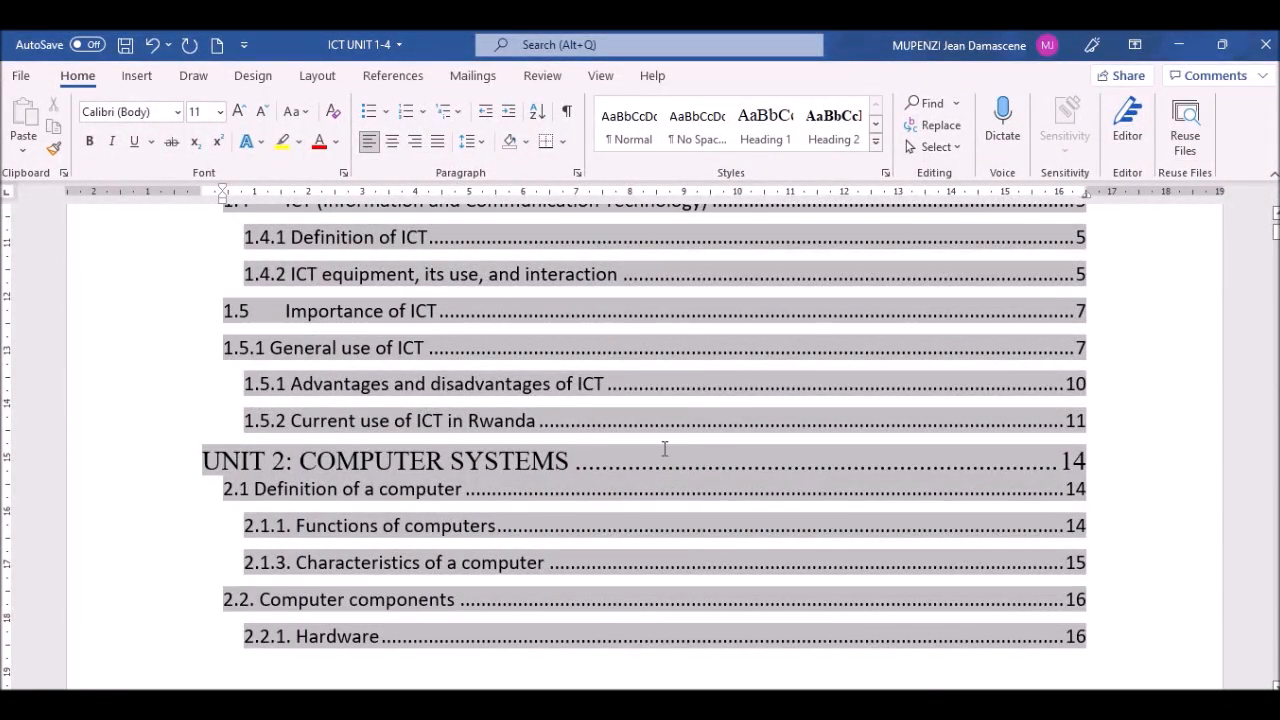
Step: Update only the TOC page numbers so UNIT 2 shows page 15, then scroll to the top
{"action": "right_click", "coordinate": [551, 381]}
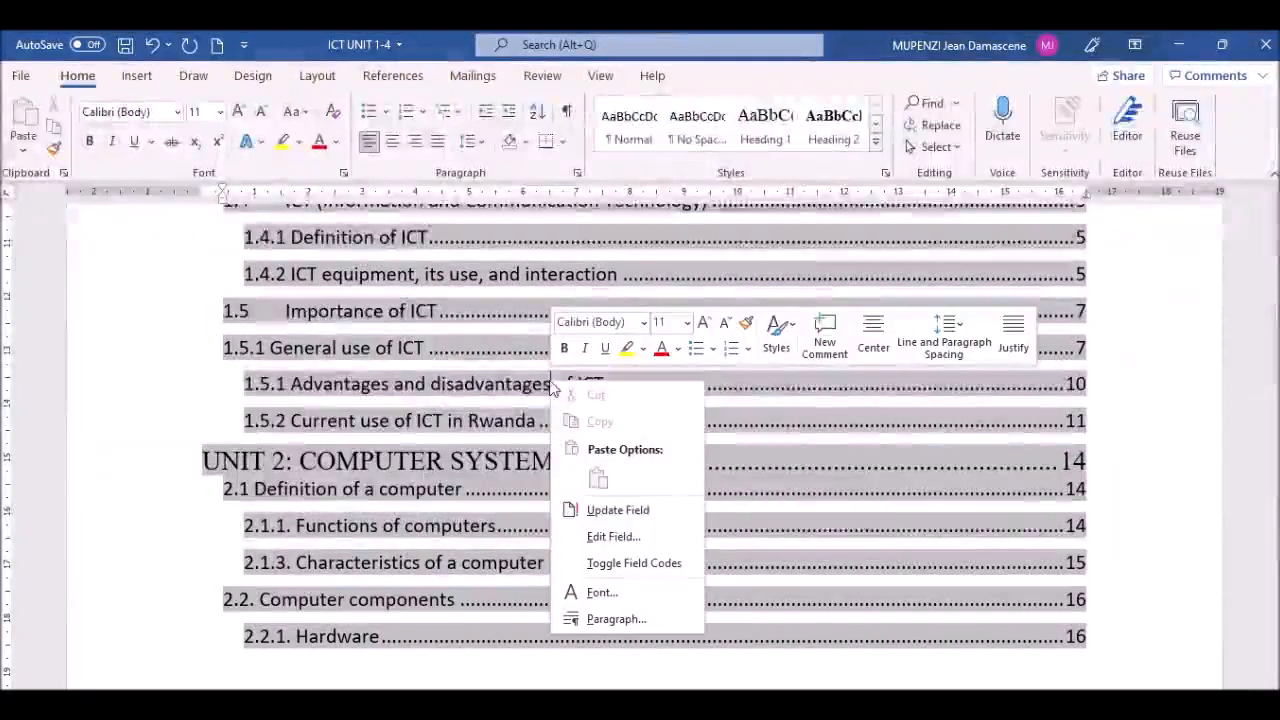
{"action": "left_click", "coordinate": [616, 512]}
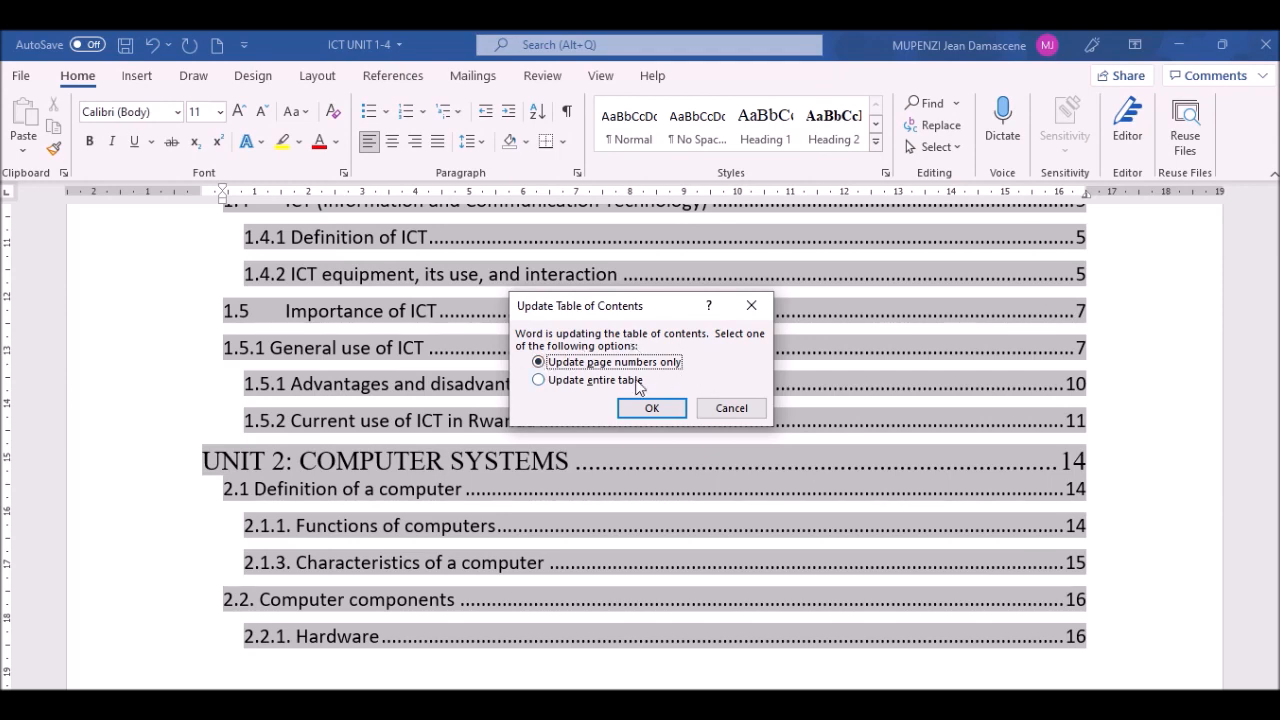
{"action": "left_click", "coordinate": [651, 410]}
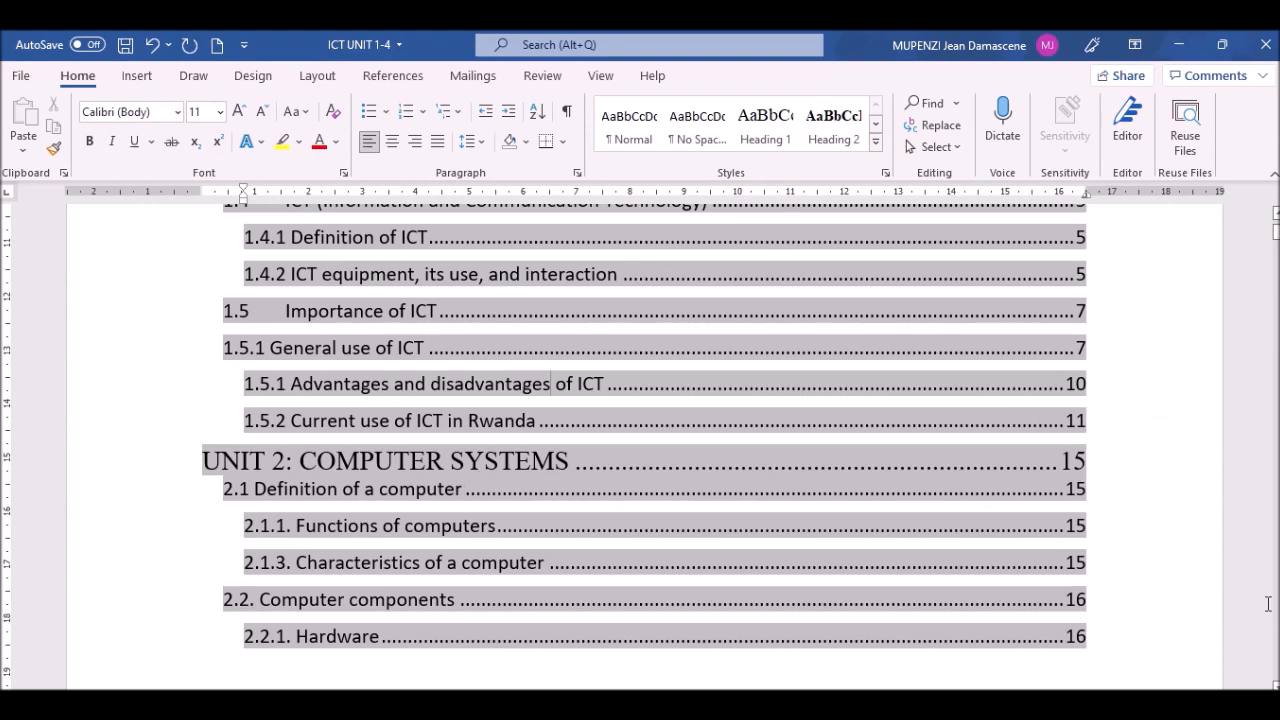
{"action": "left_click", "coordinate": [794, 337]}
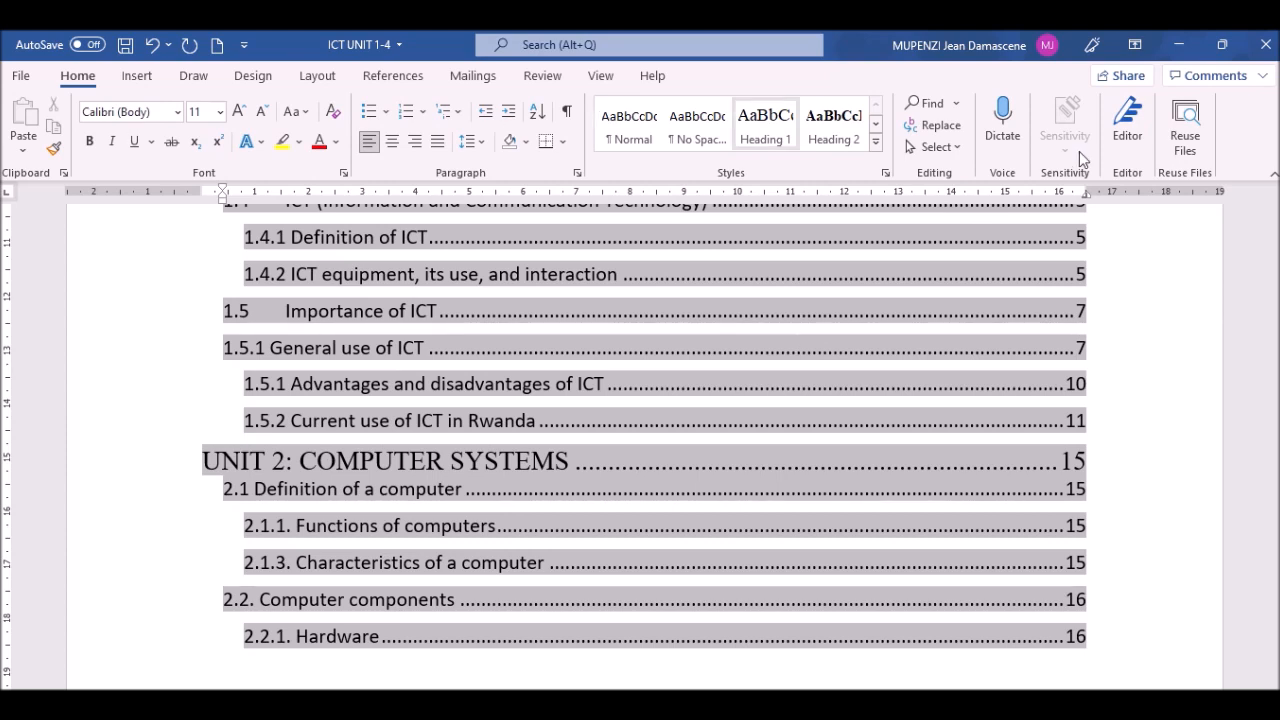
{"action": "scroll", "coordinate": [644, 447], "scroll_direction": "up", "scroll_amount": 3}
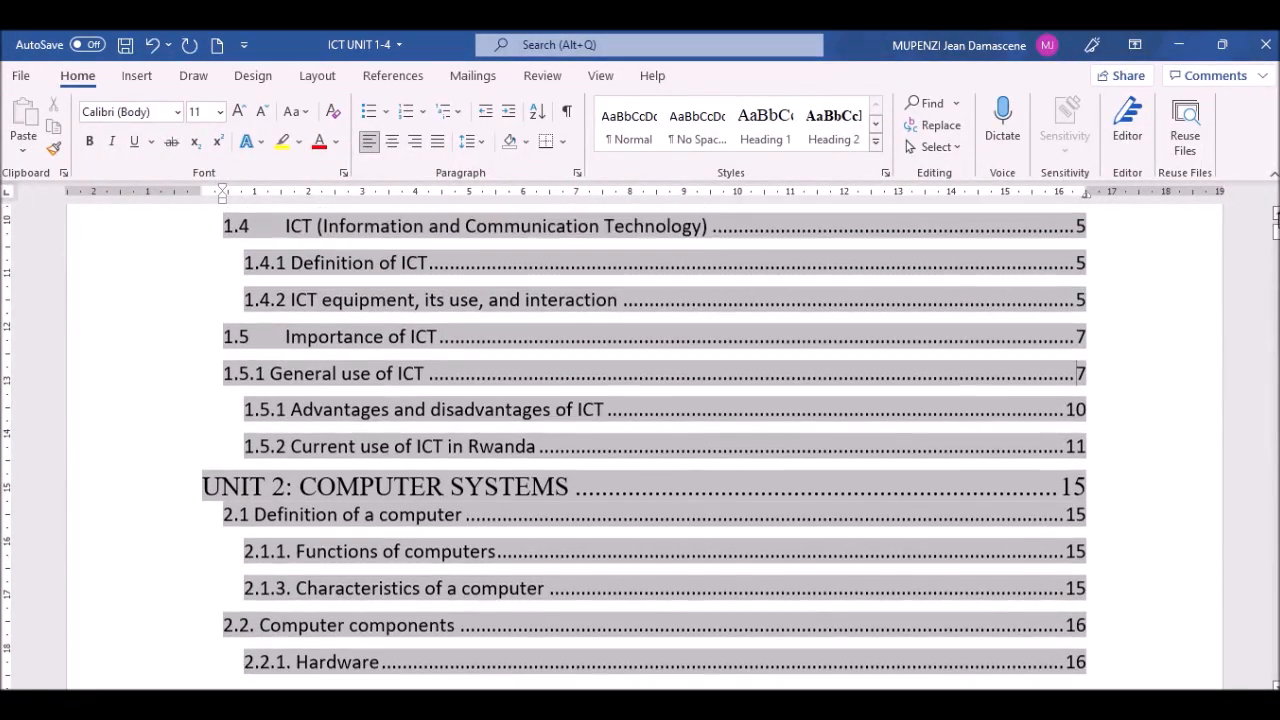
{"action": "scroll", "coordinate": [644, 447], "scroll_direction": "up", "scroll_amount": 10}
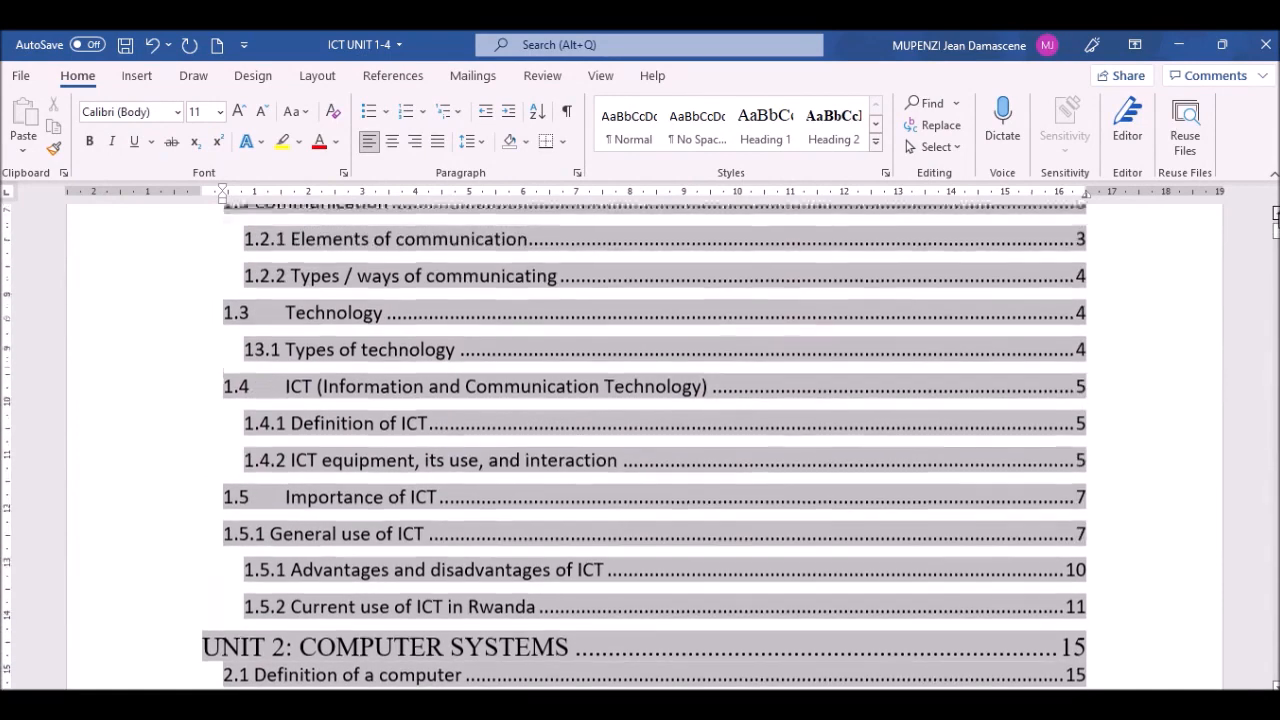
{"action": "scroll", "coordinate": [644, 447], "scroll_direction": "up", "scroll_amount": 2}
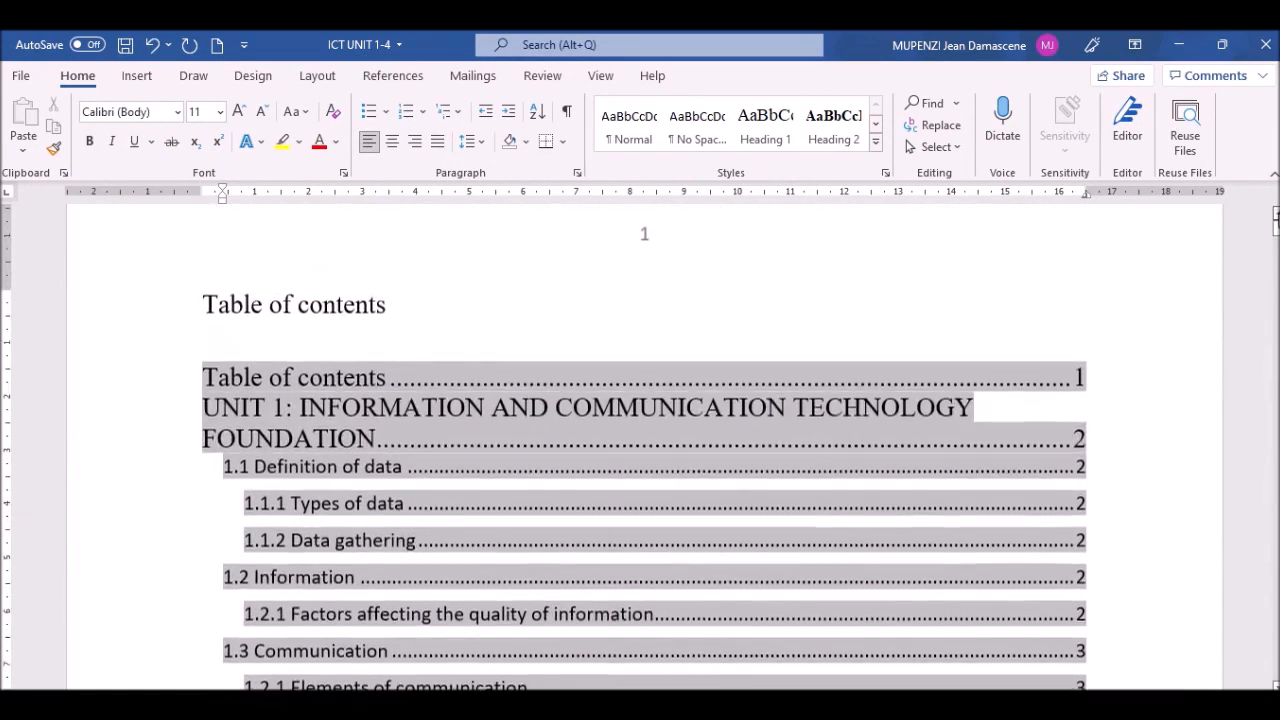